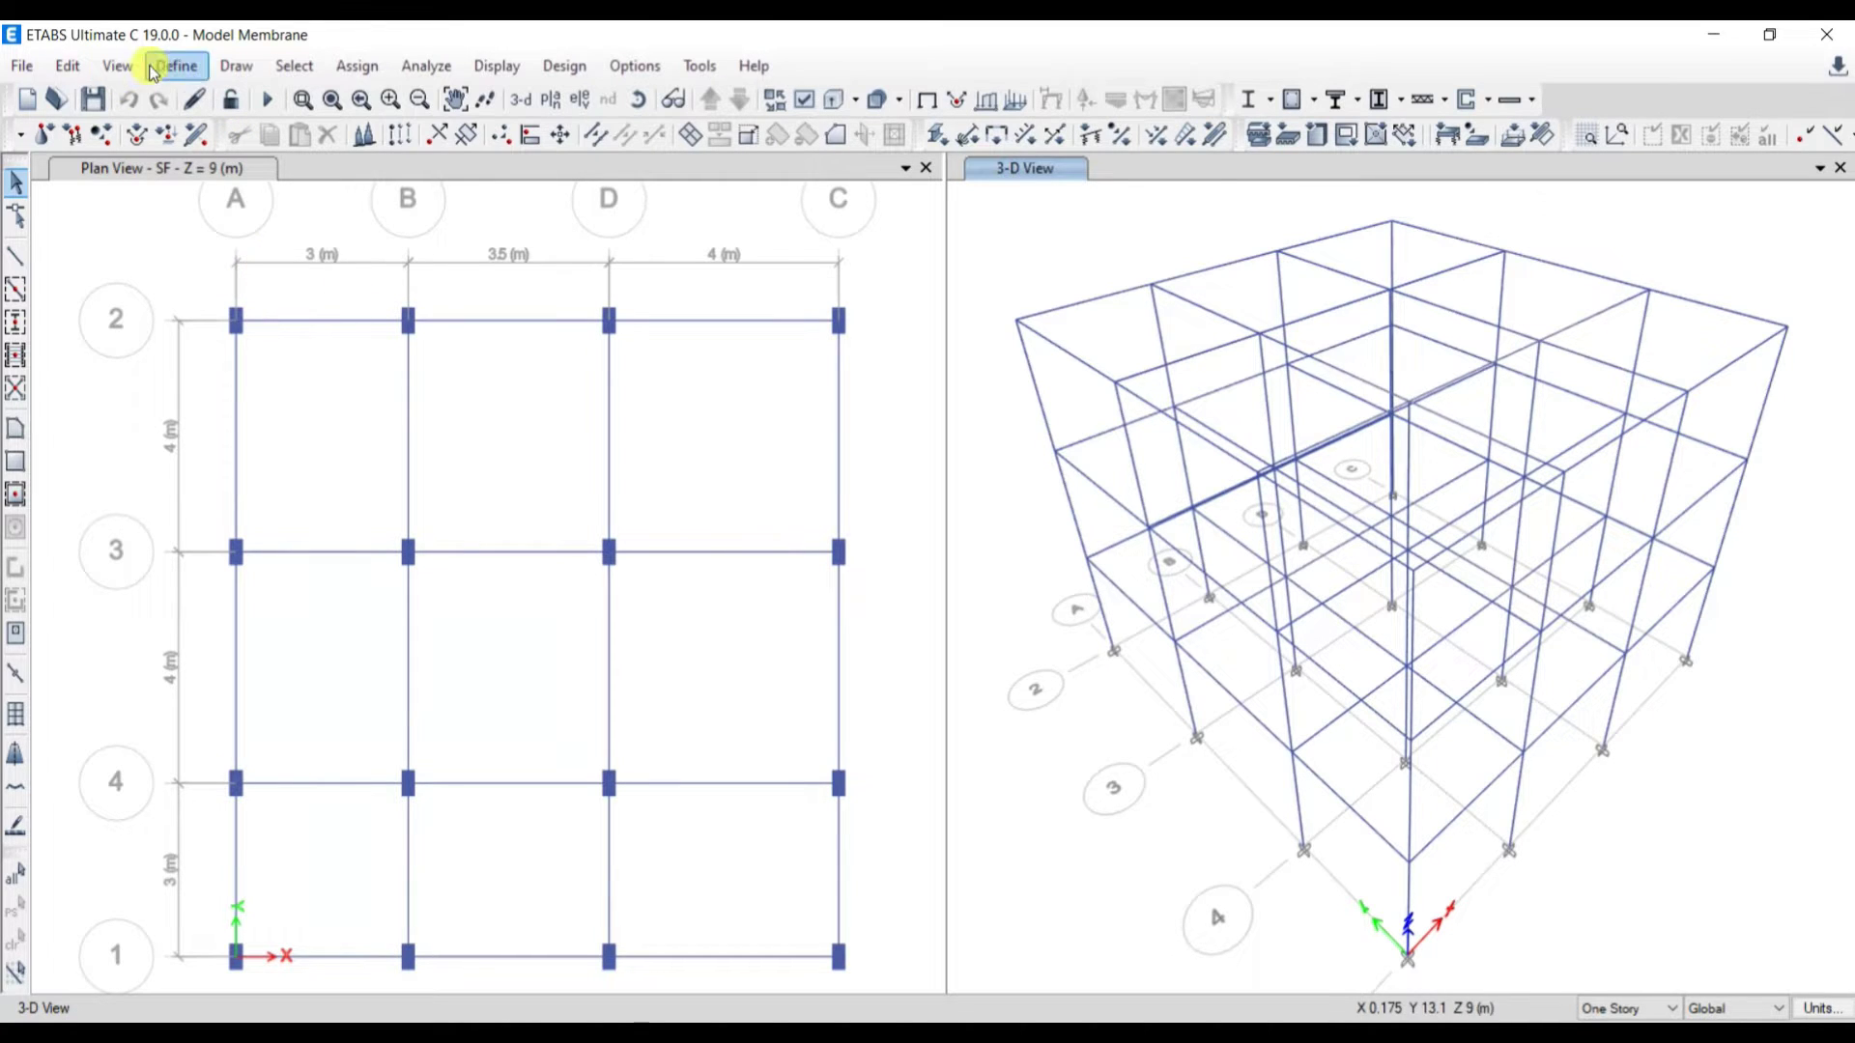
# Step: Review the frame sections defined in the model, including B230X450 and C230X450
pyautogui.click(176, 66)
pyautogui.click(189, 69)
pyautogui.click(236, 65)
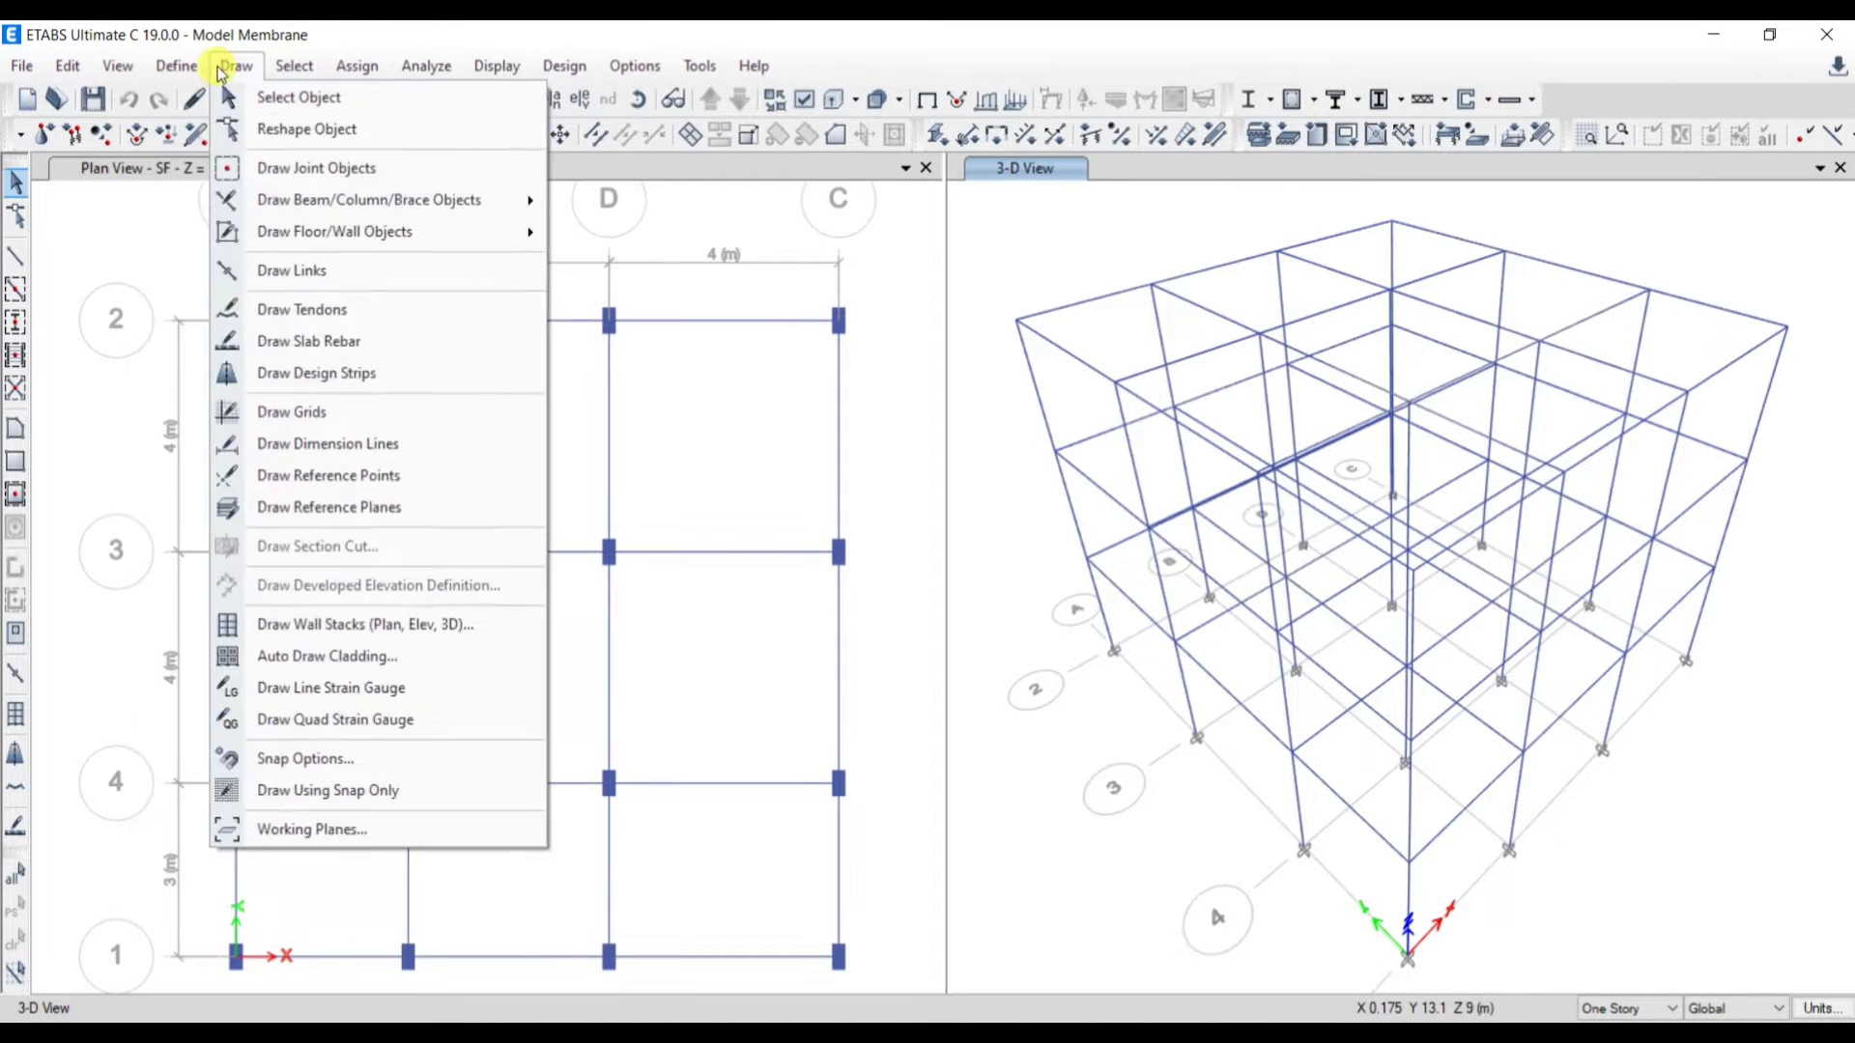
pyautogui.moveTo(440, 136)
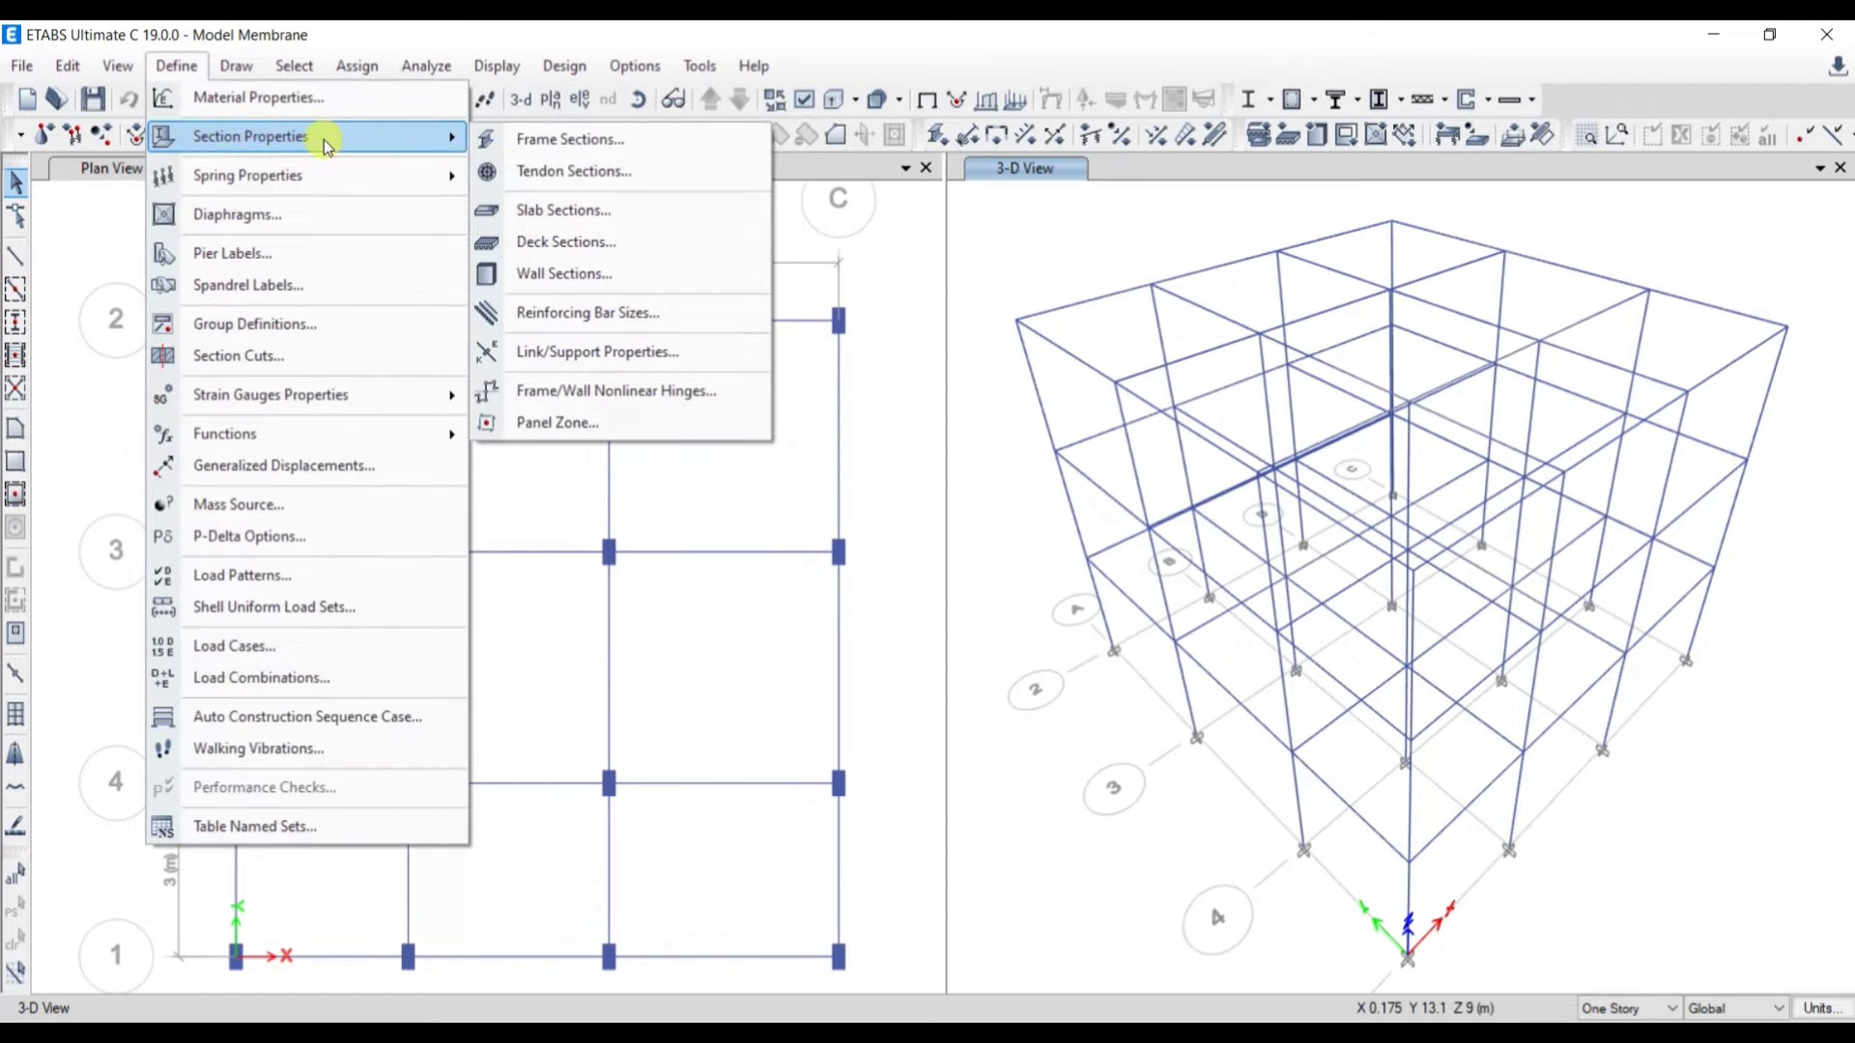
pyautogui.click(568, 141)
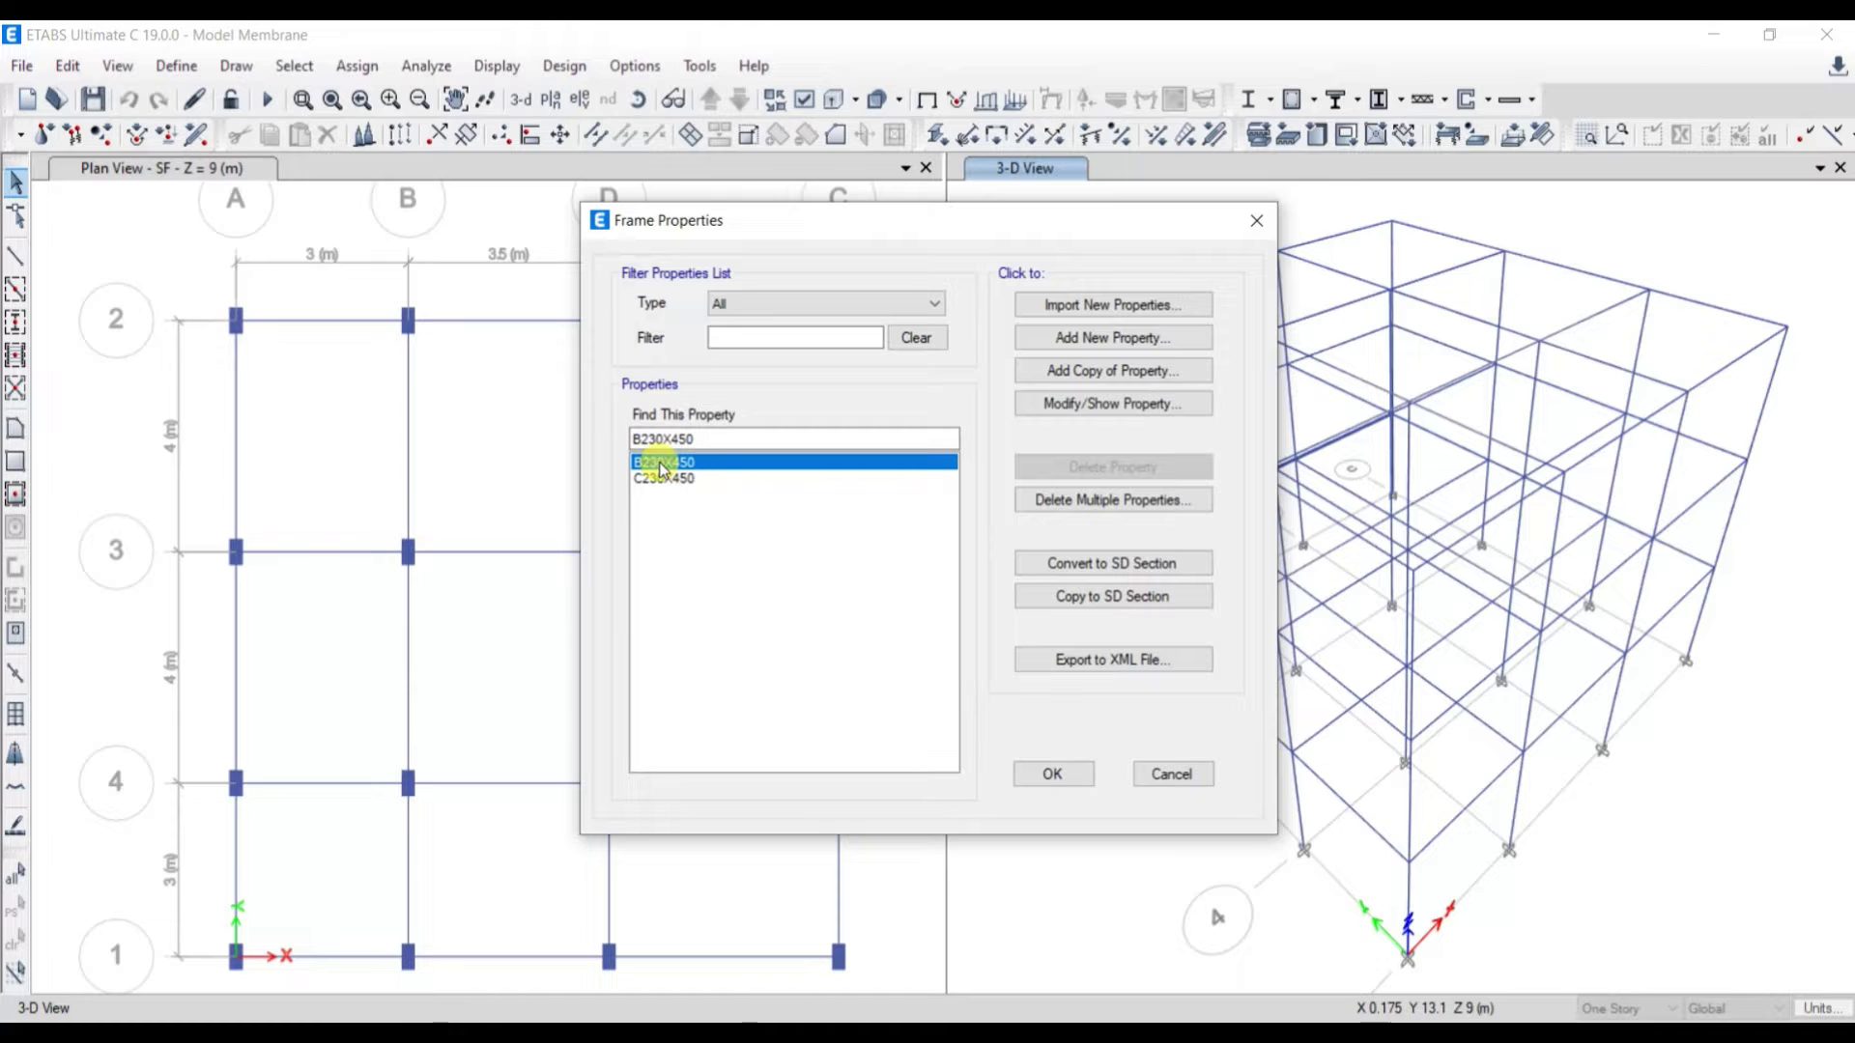
pyautogui.press('Return')
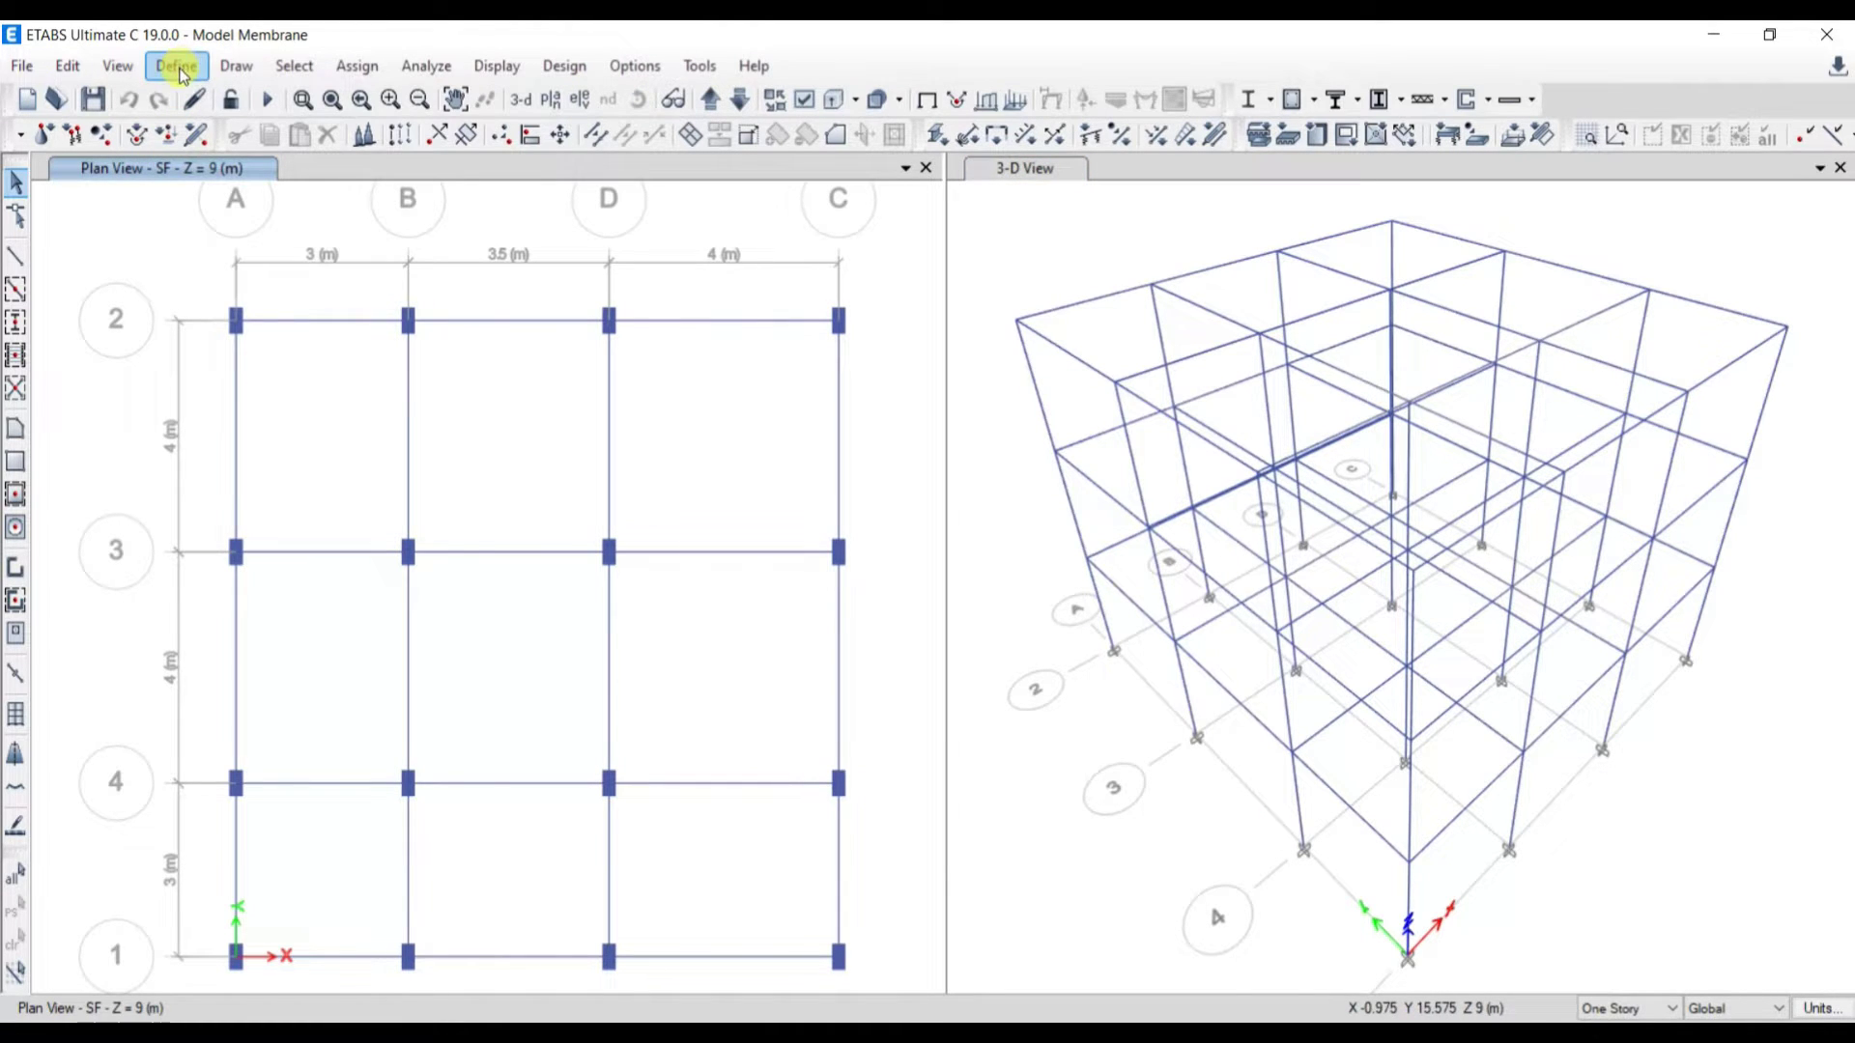
# Step: Add a new slab property named "Slab membrane" with M25 as its material
pyautogui.click(177, 66)
pyautogui.moveTo(285, 136)
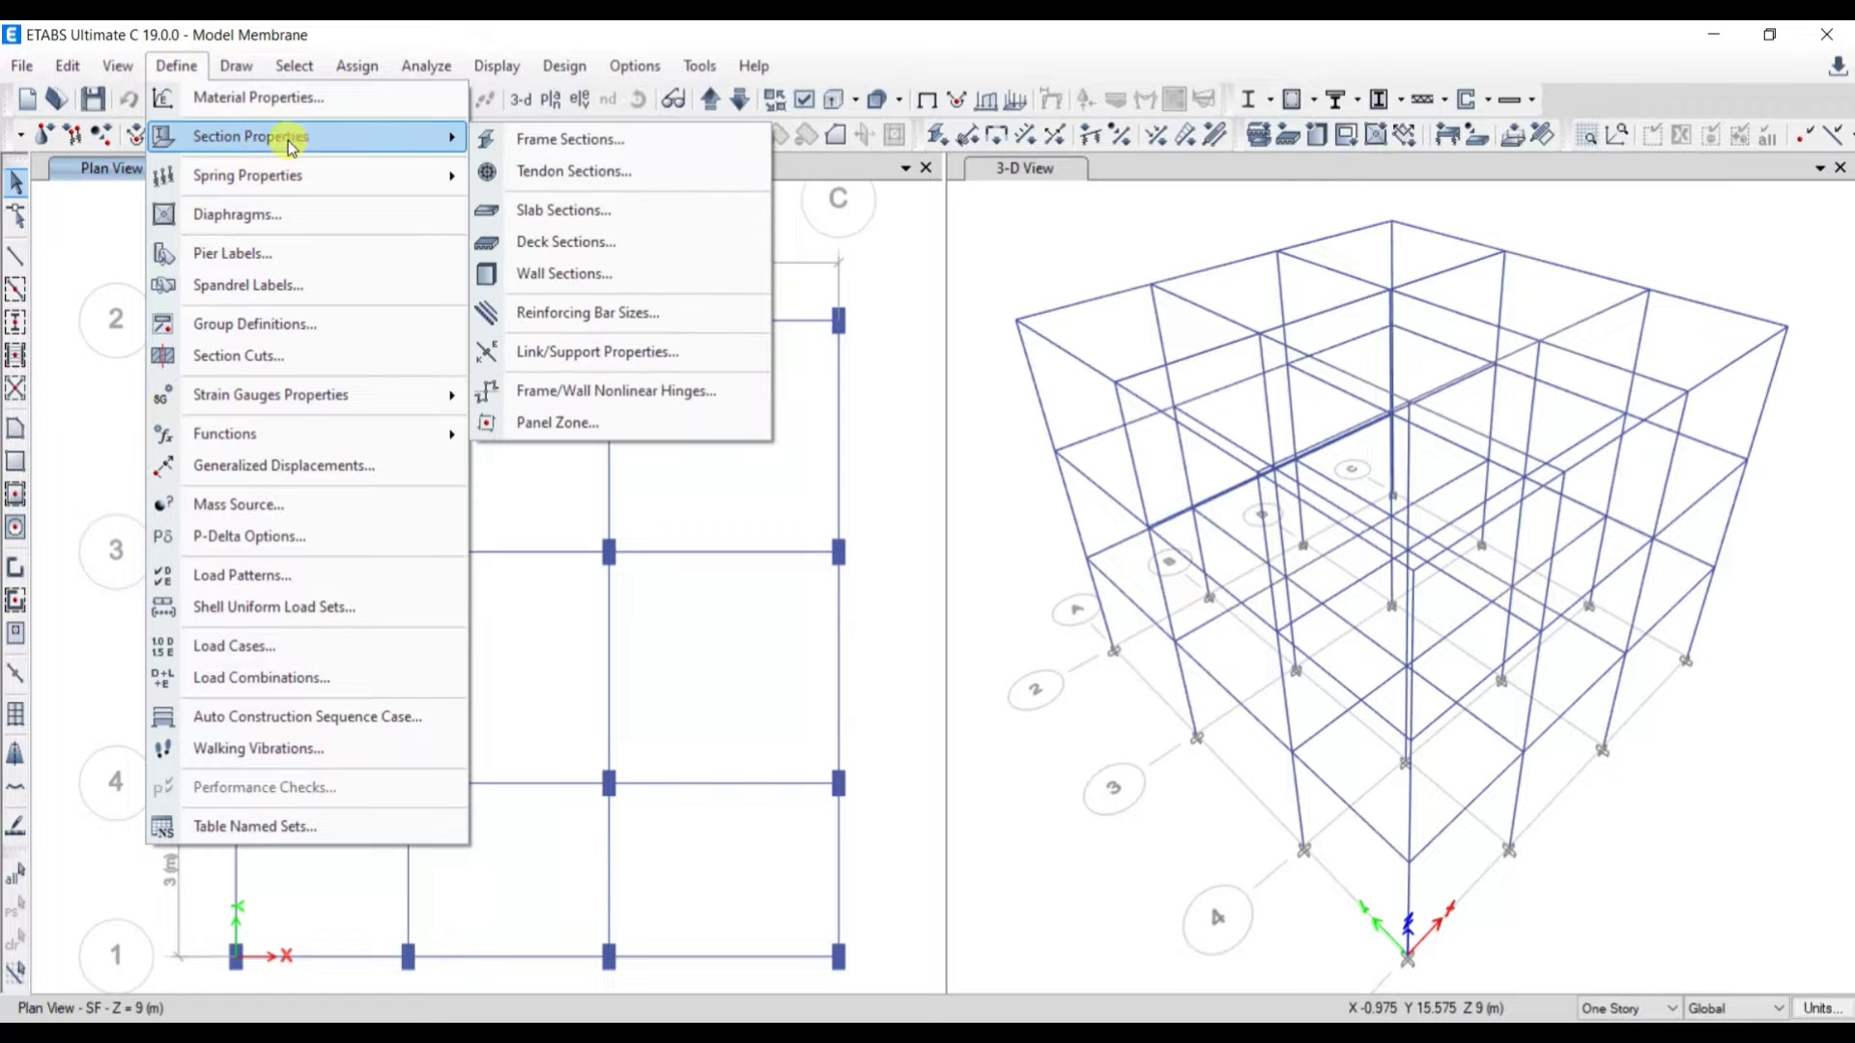
pyautogui.click(553, 211)
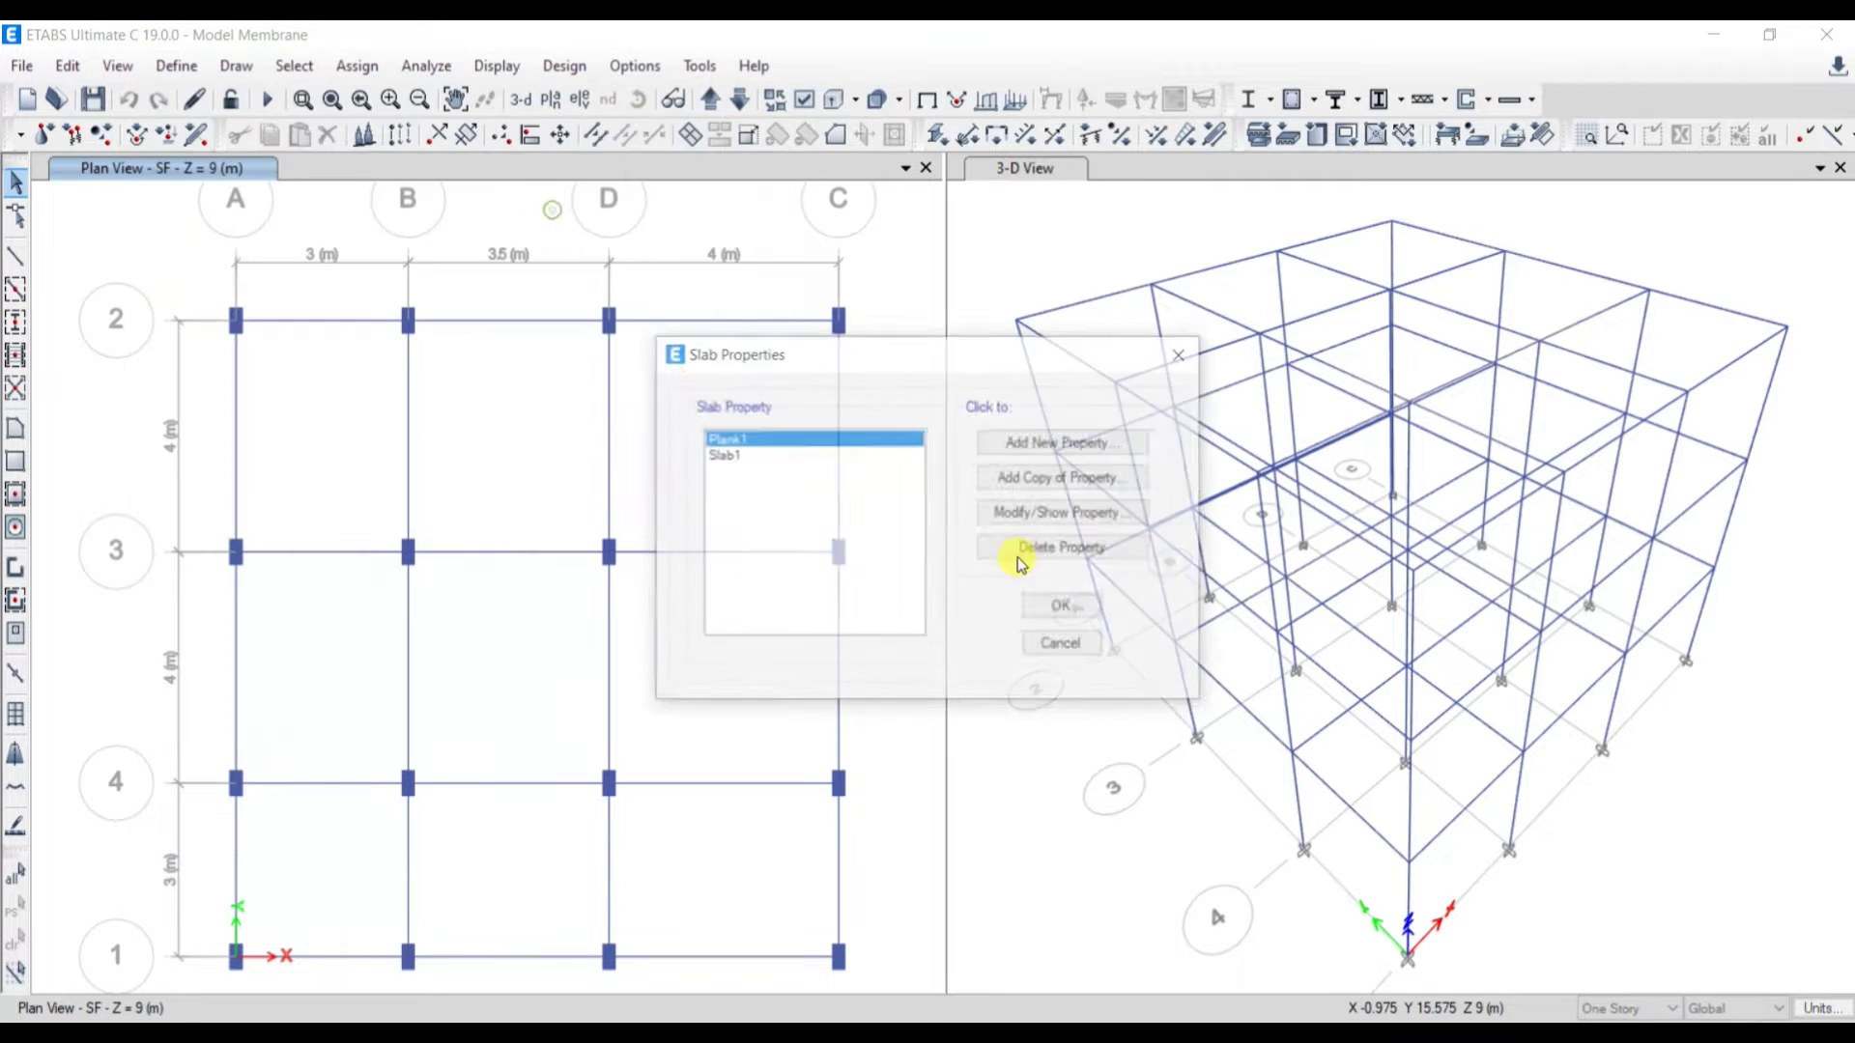
pyautogui.click(1031, 441)
pyautogui.moveTo(987, 268); pyautogui.dragTo(800, 282)
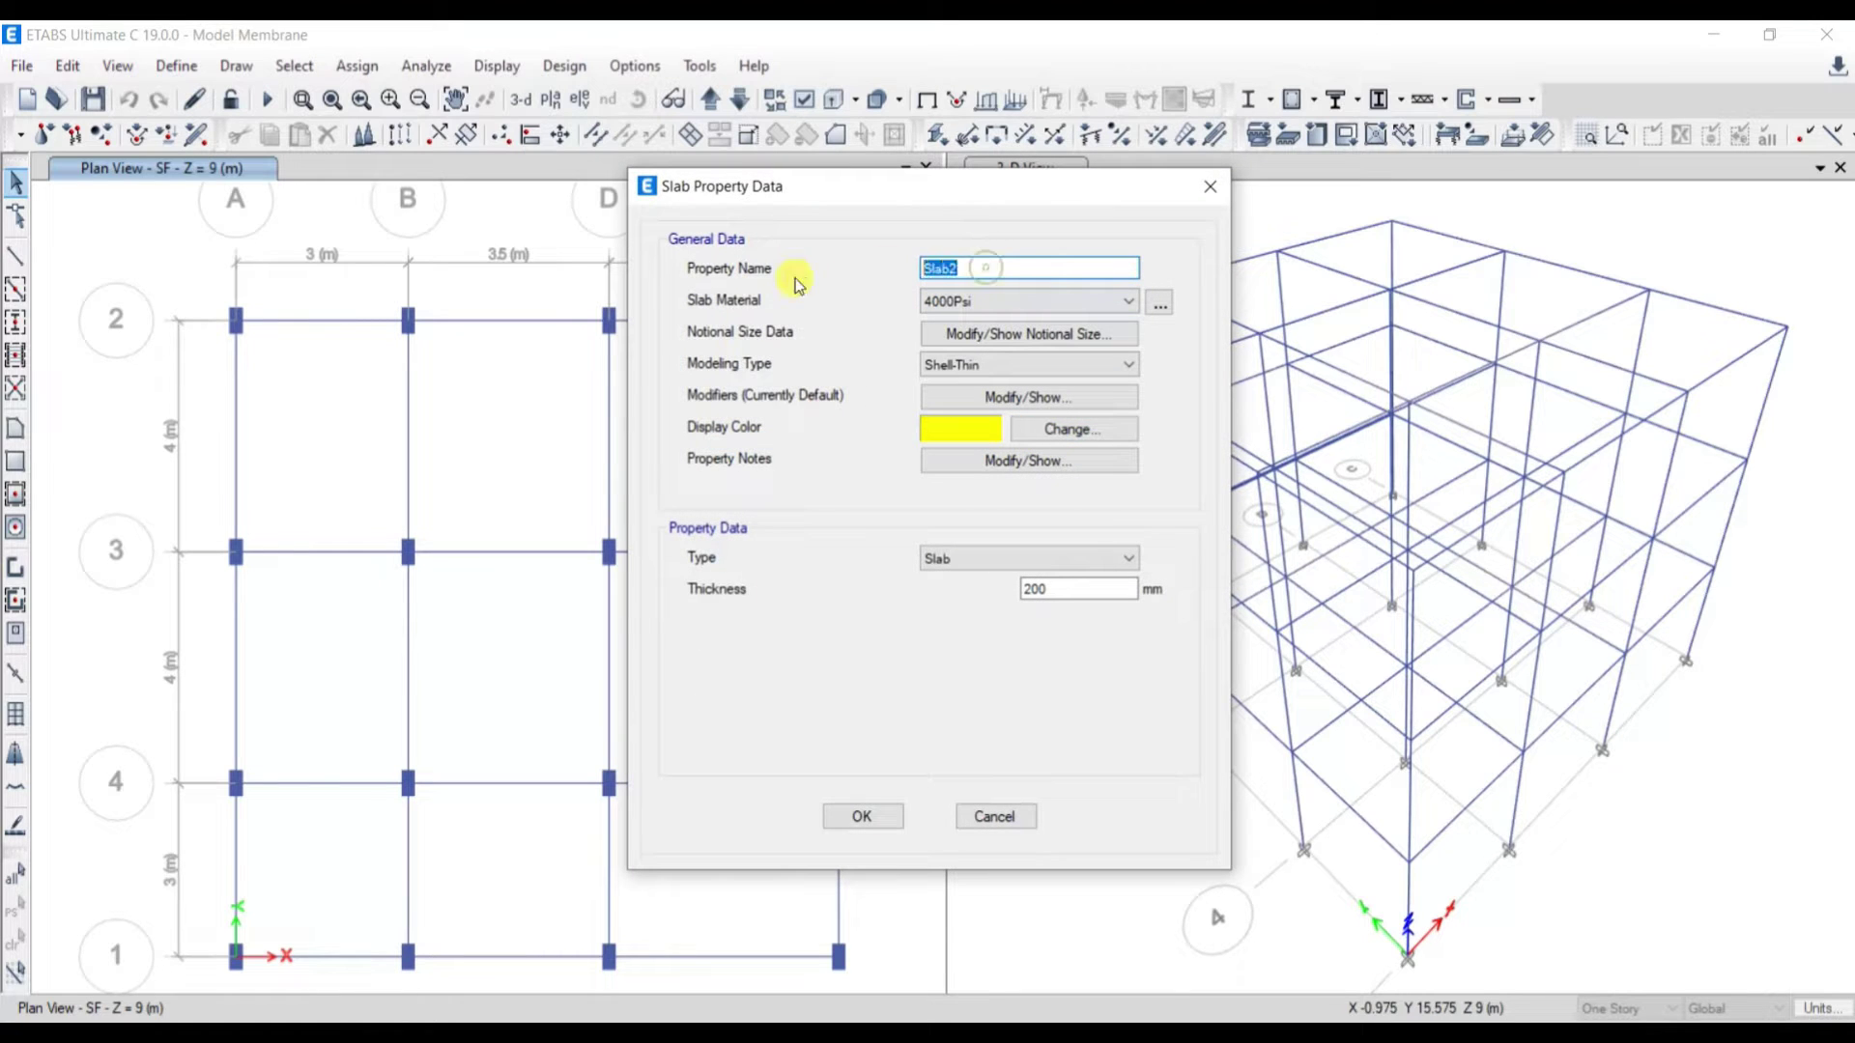
pyautogui.write('Slab')
pyautogui.click(956, 300)
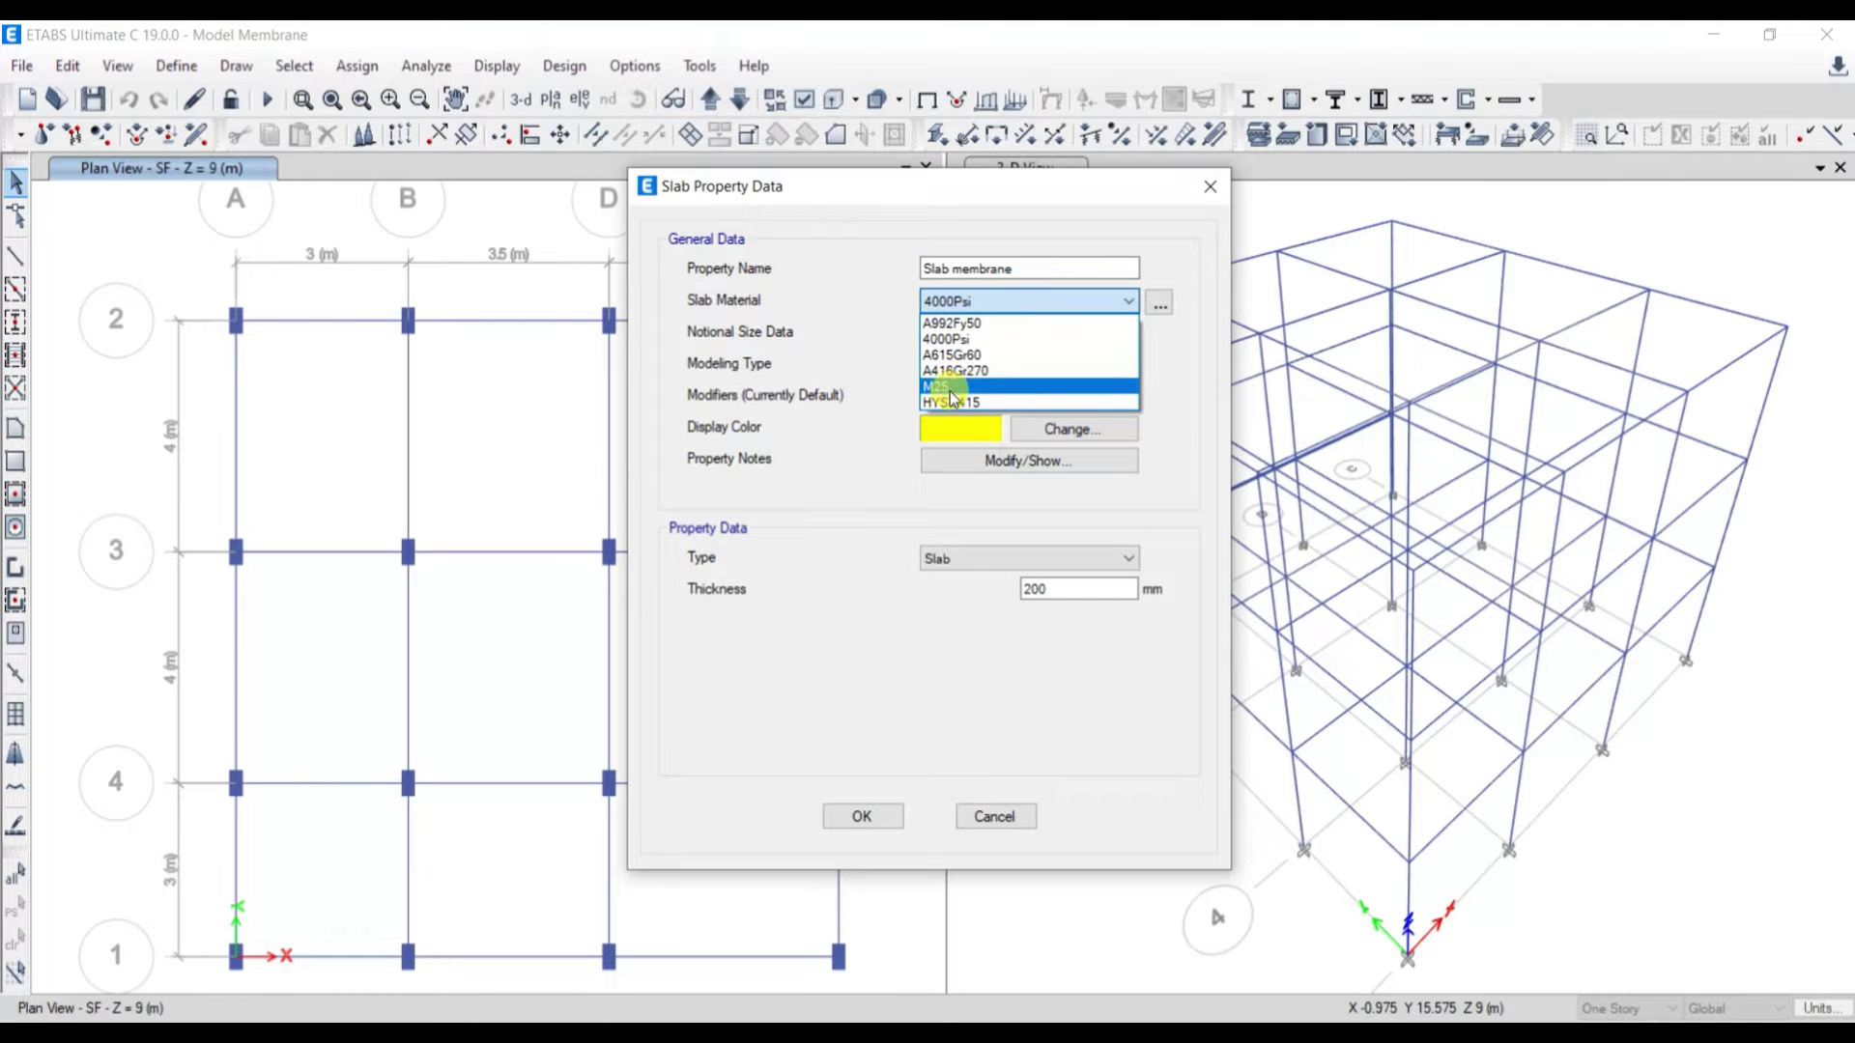
pyautogui.click(952, 387)
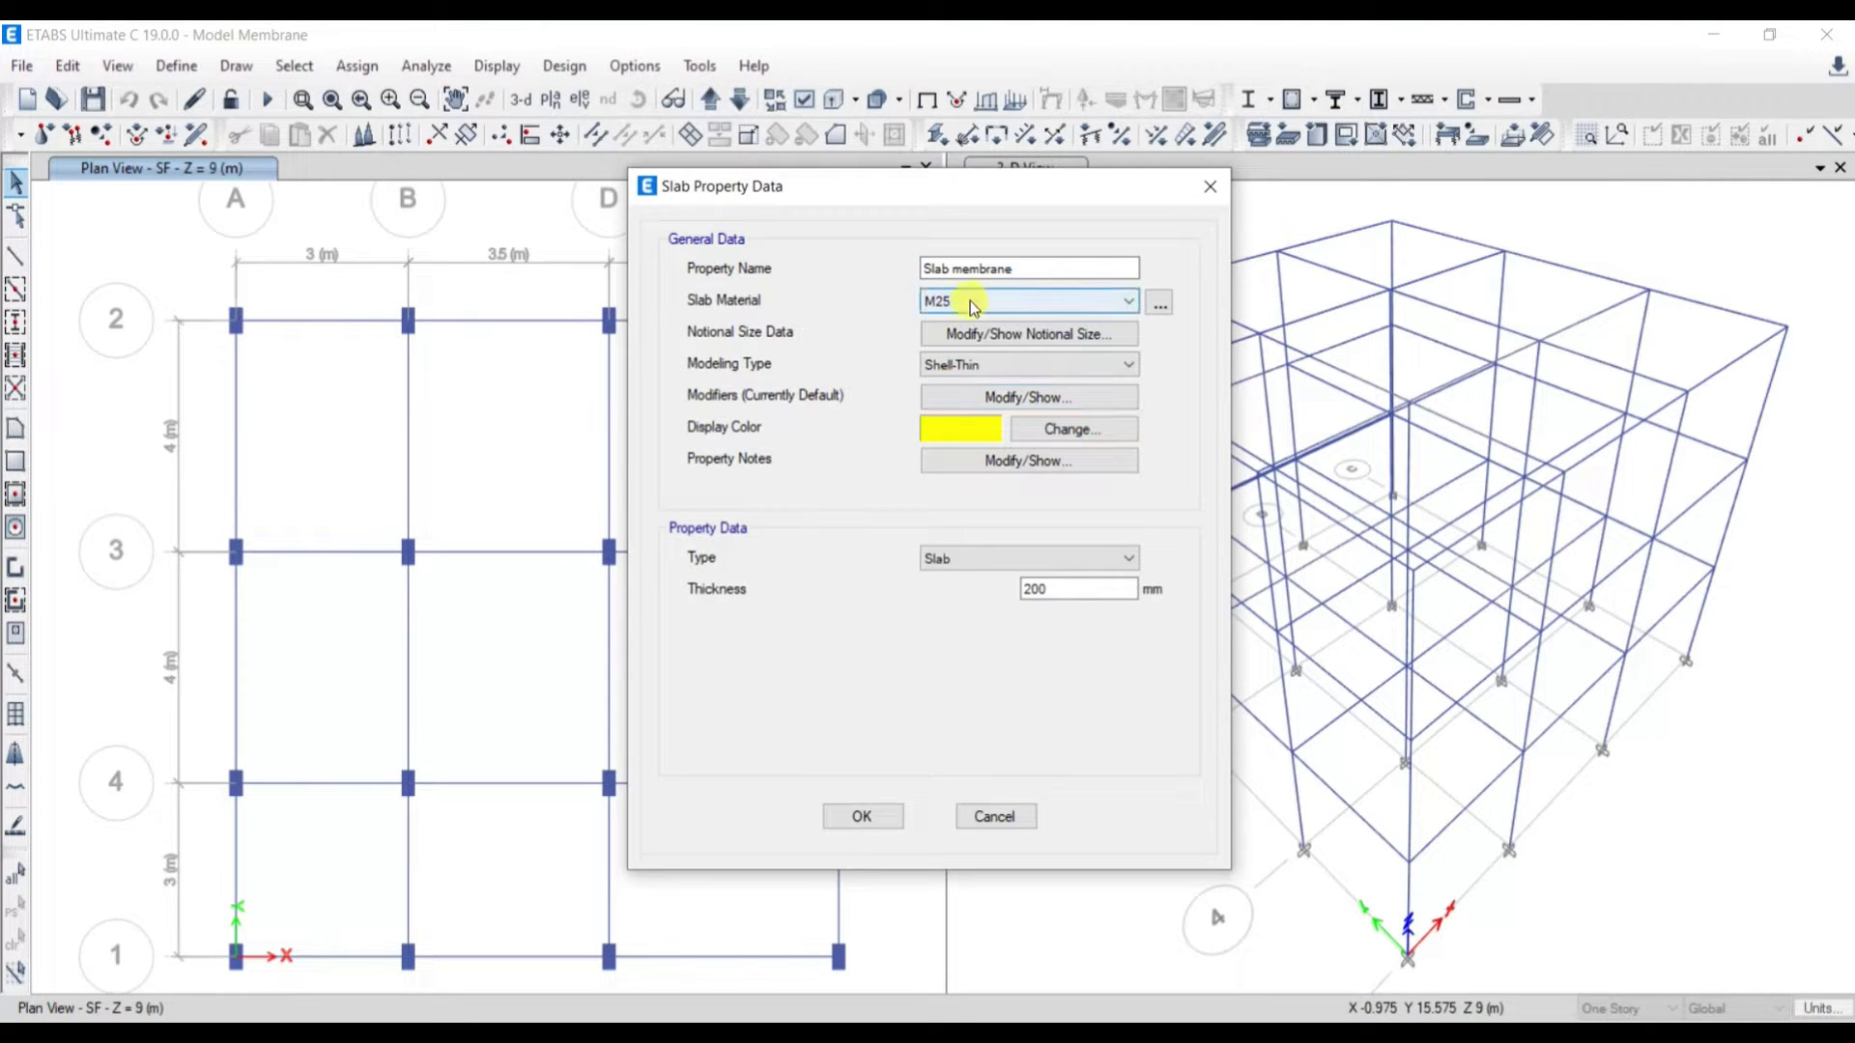
# Step: Set the new slab property's modeling type to Membrane, replace its default thickness and save the property
pyautogui.click(993, 364)
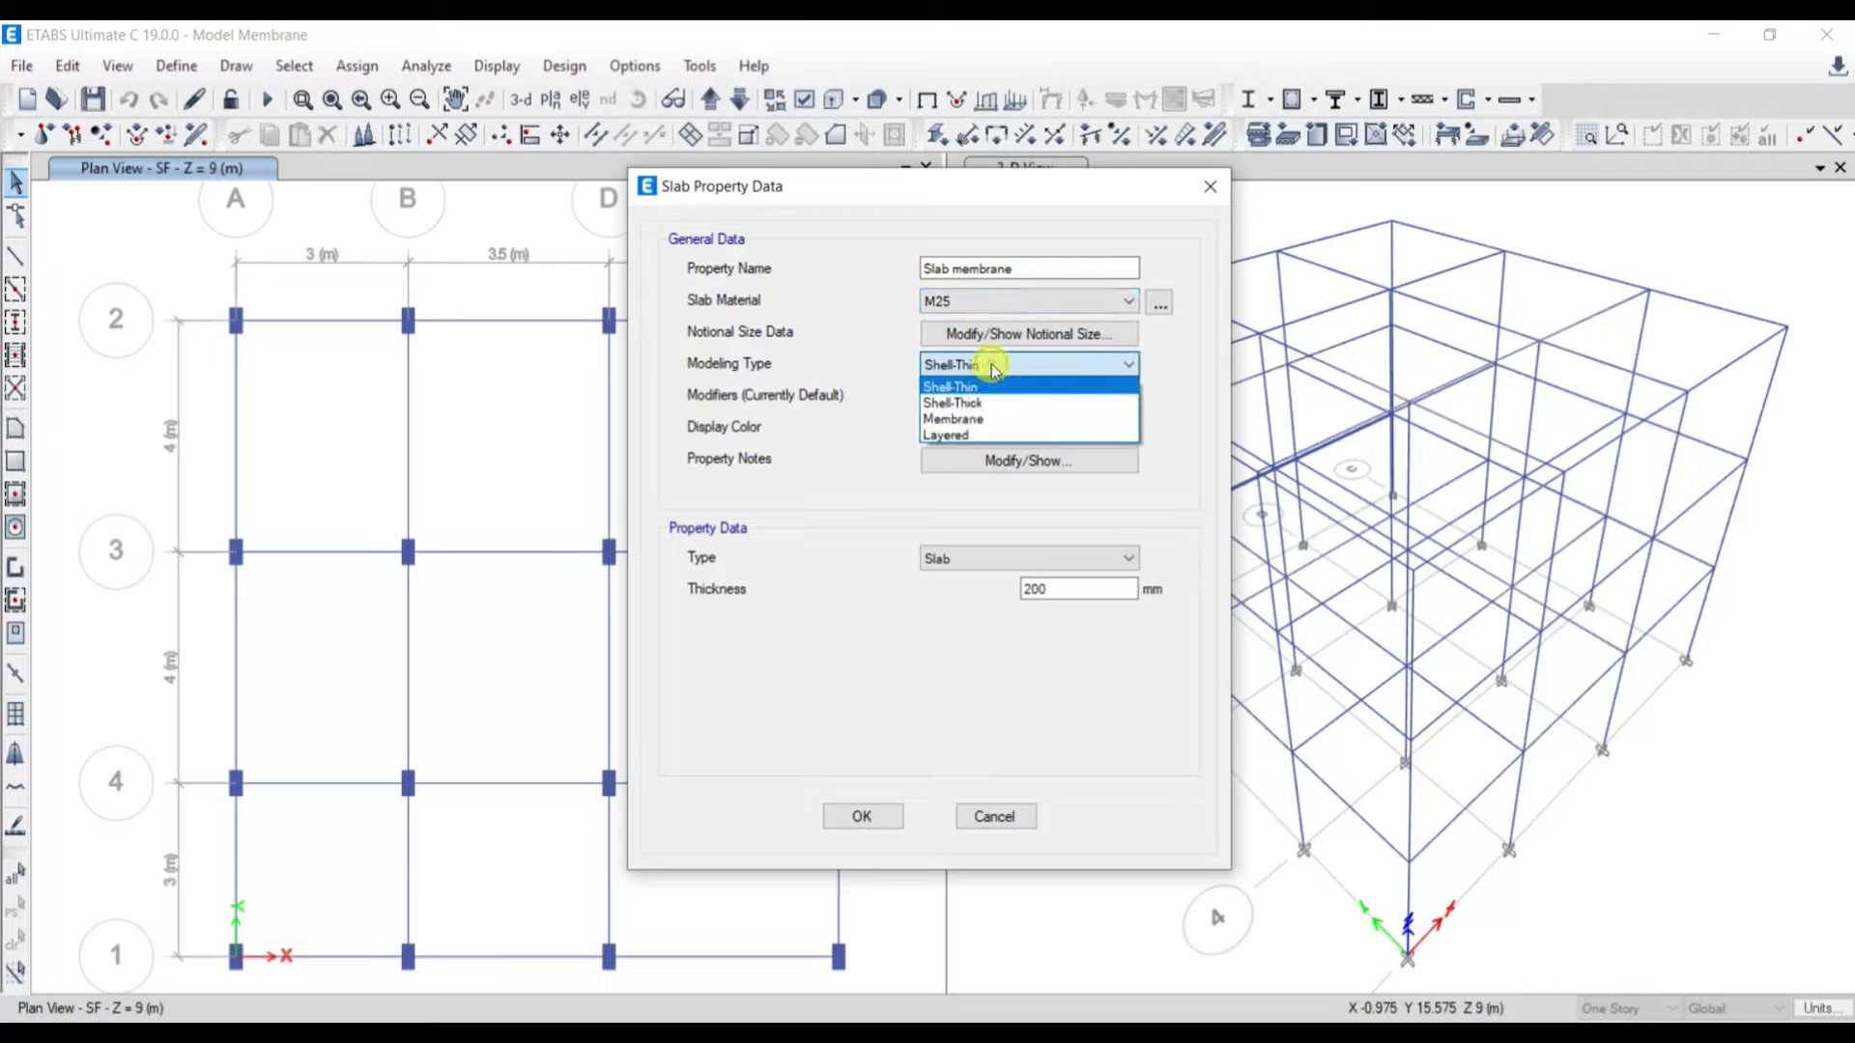
pyautogui.click(957, 418)
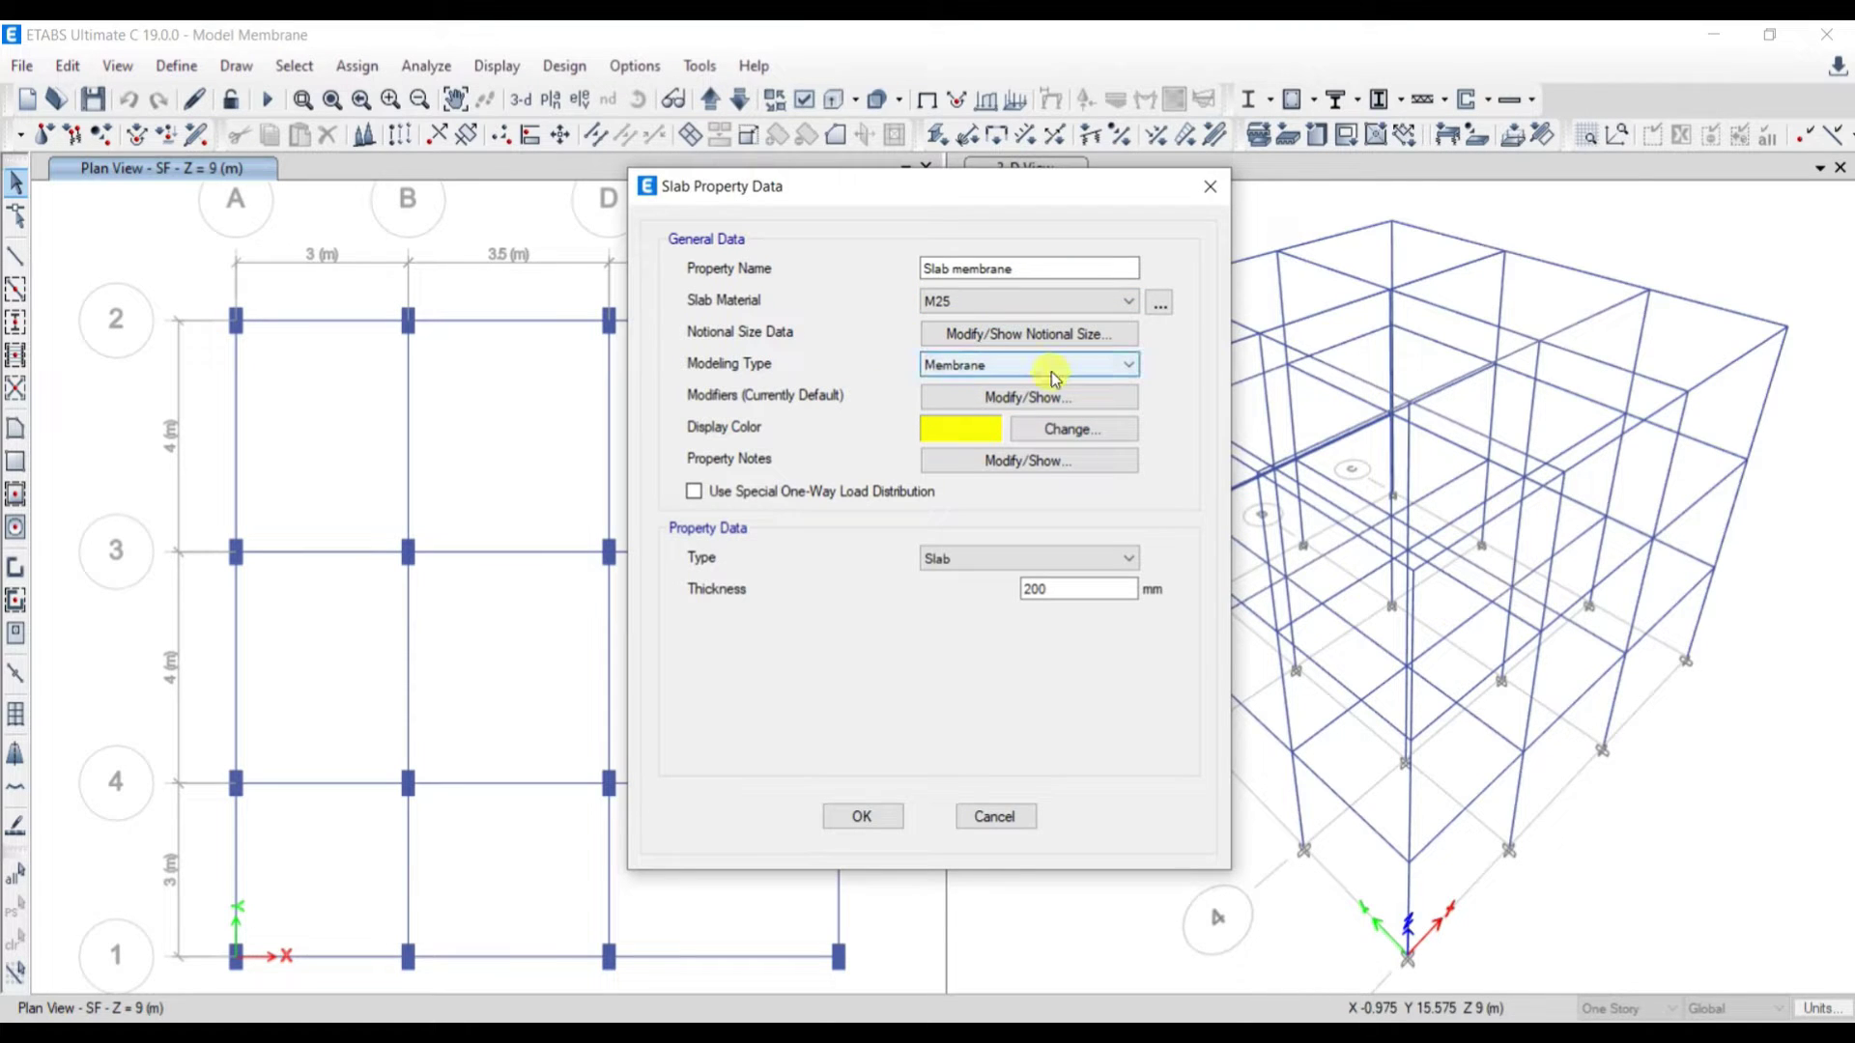
pyautogui.moveTo(1063, 589); pyautogui.dragTo(945, 589)
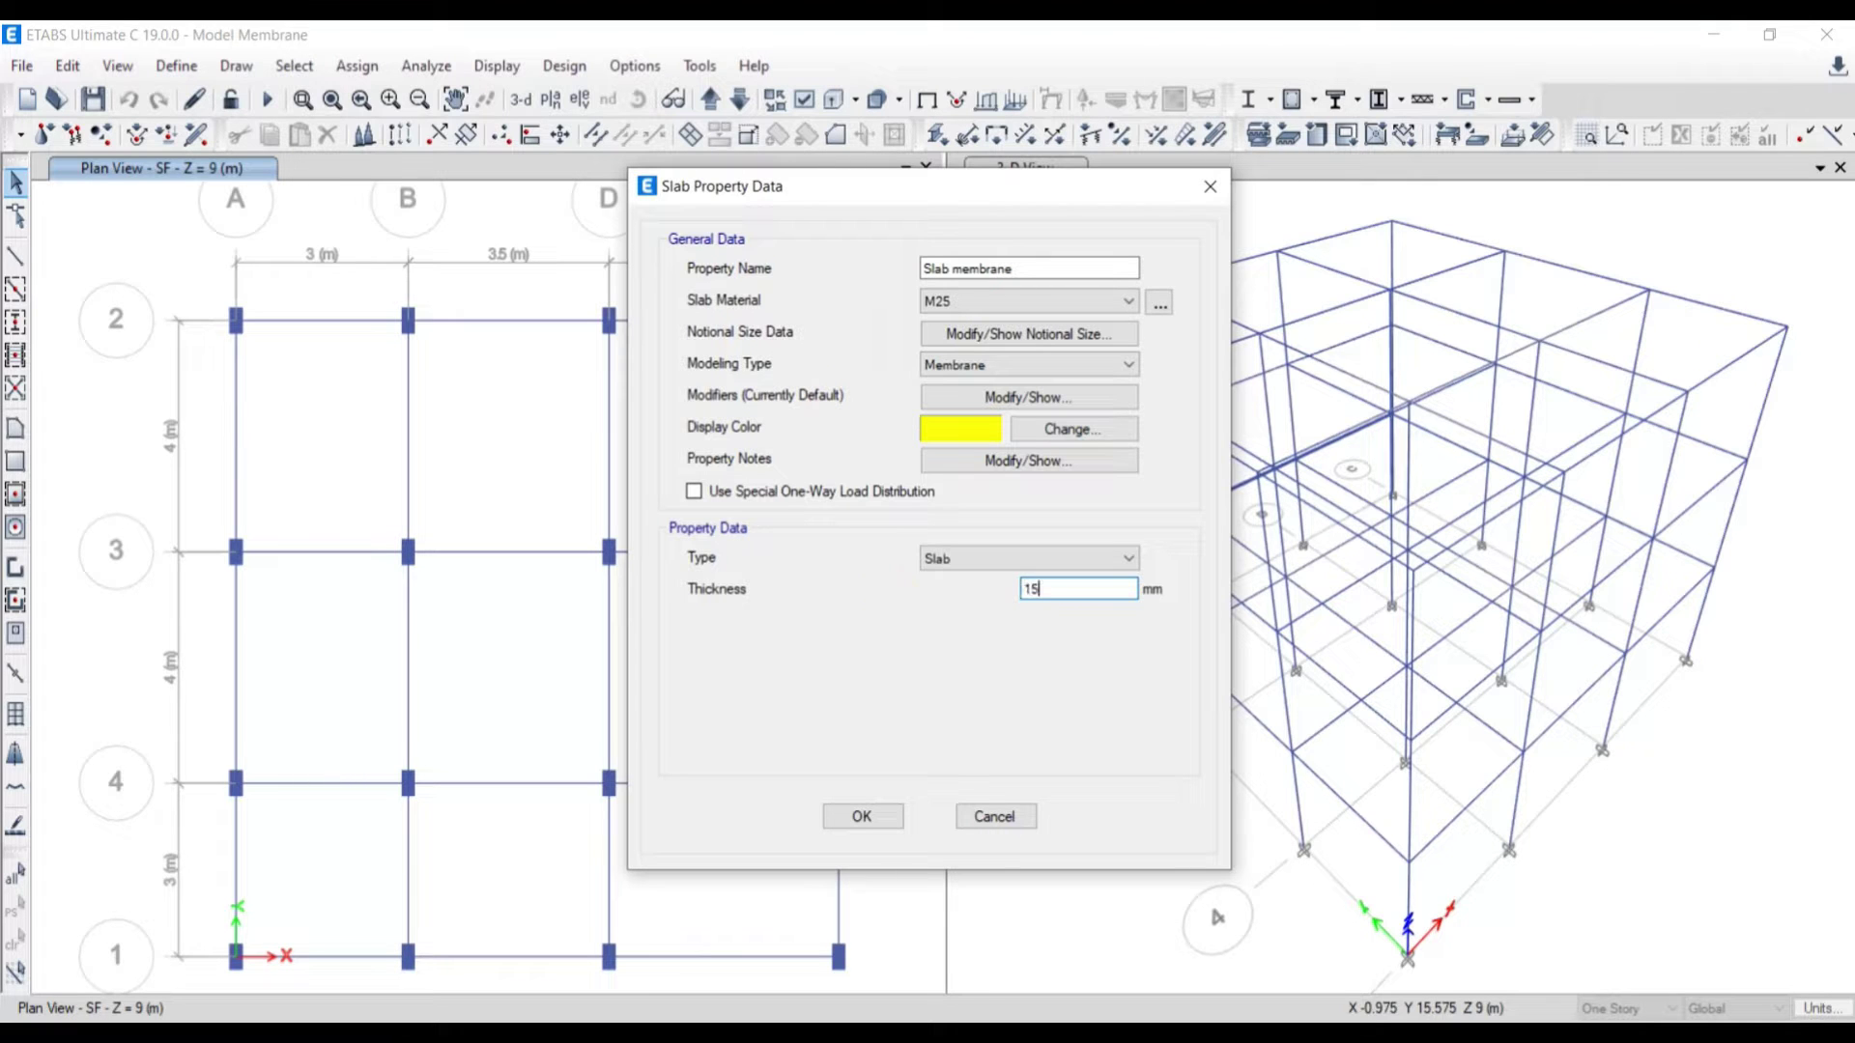
pyautogui.click(875, 819)
pyautogui.click(1069, 605)
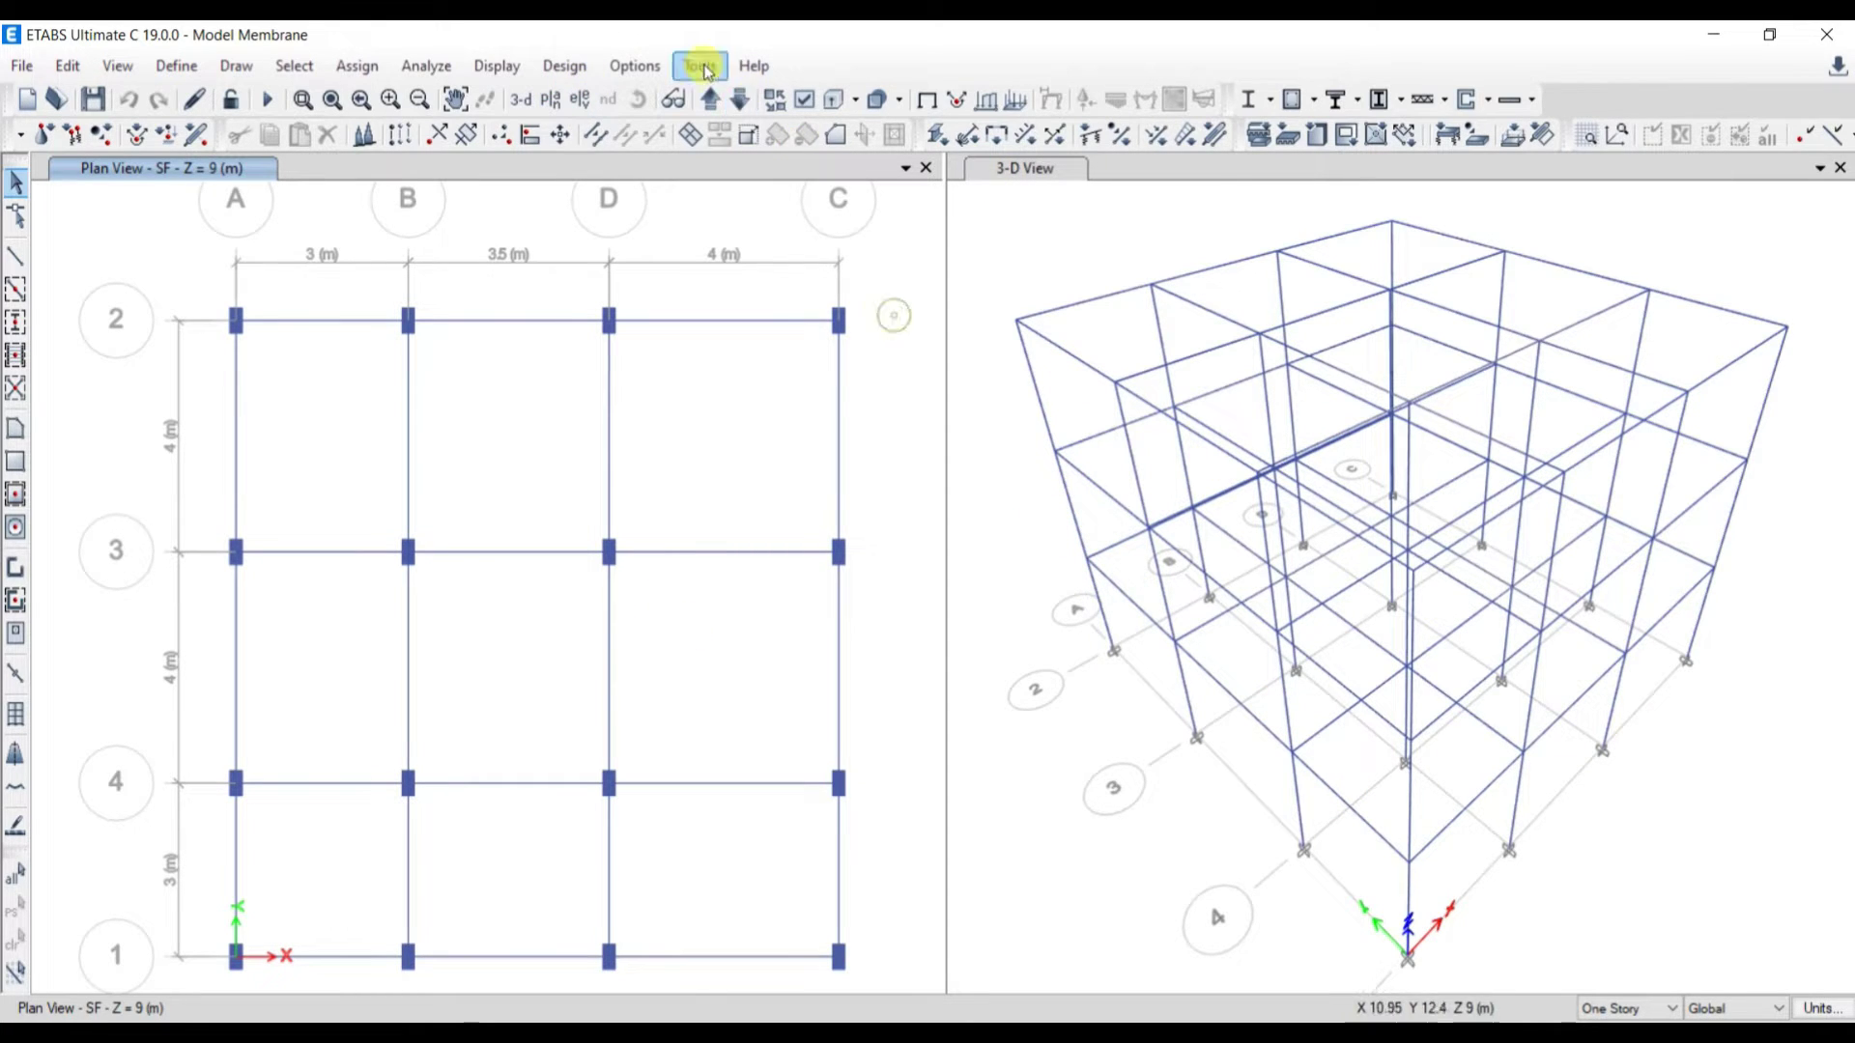
# Step: Switch the plan view to the GF level and make GF a master story in the story data
pyautogui.click(710, 99)
pyautogui.click(710, 100)
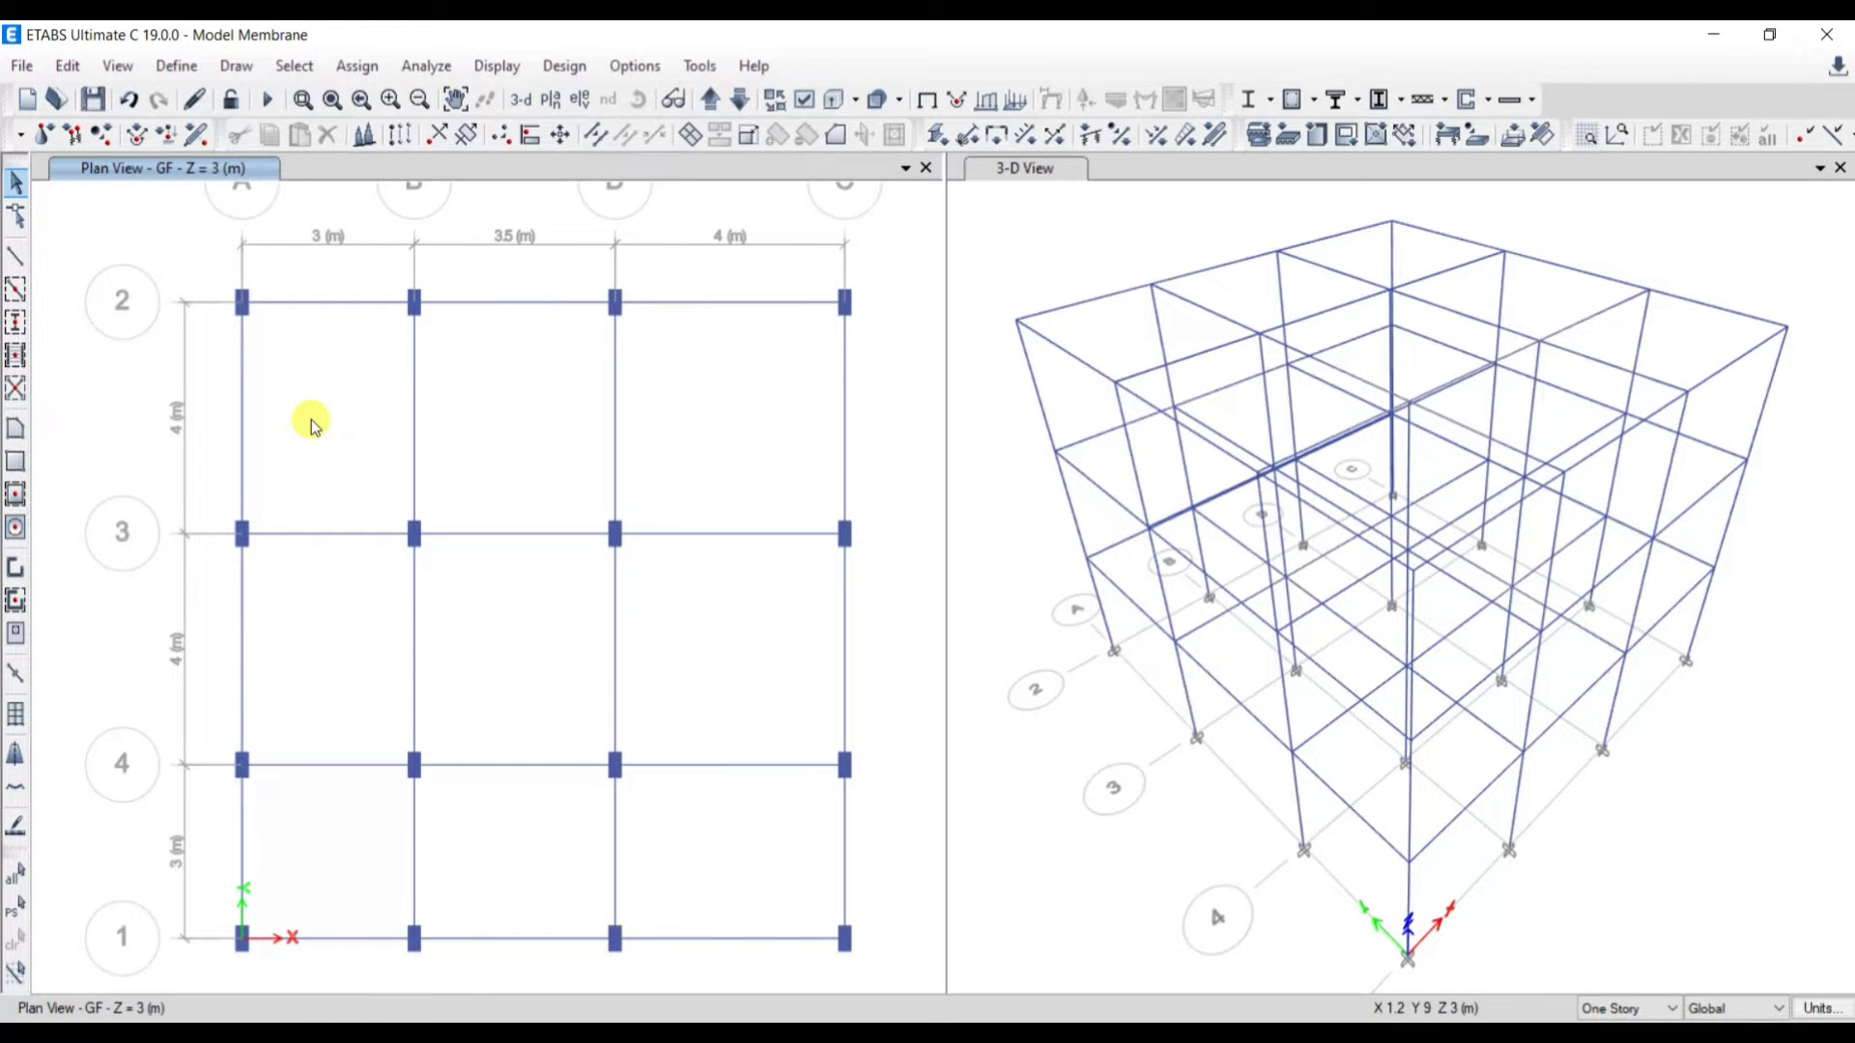
pyautogui.click(67, 65)
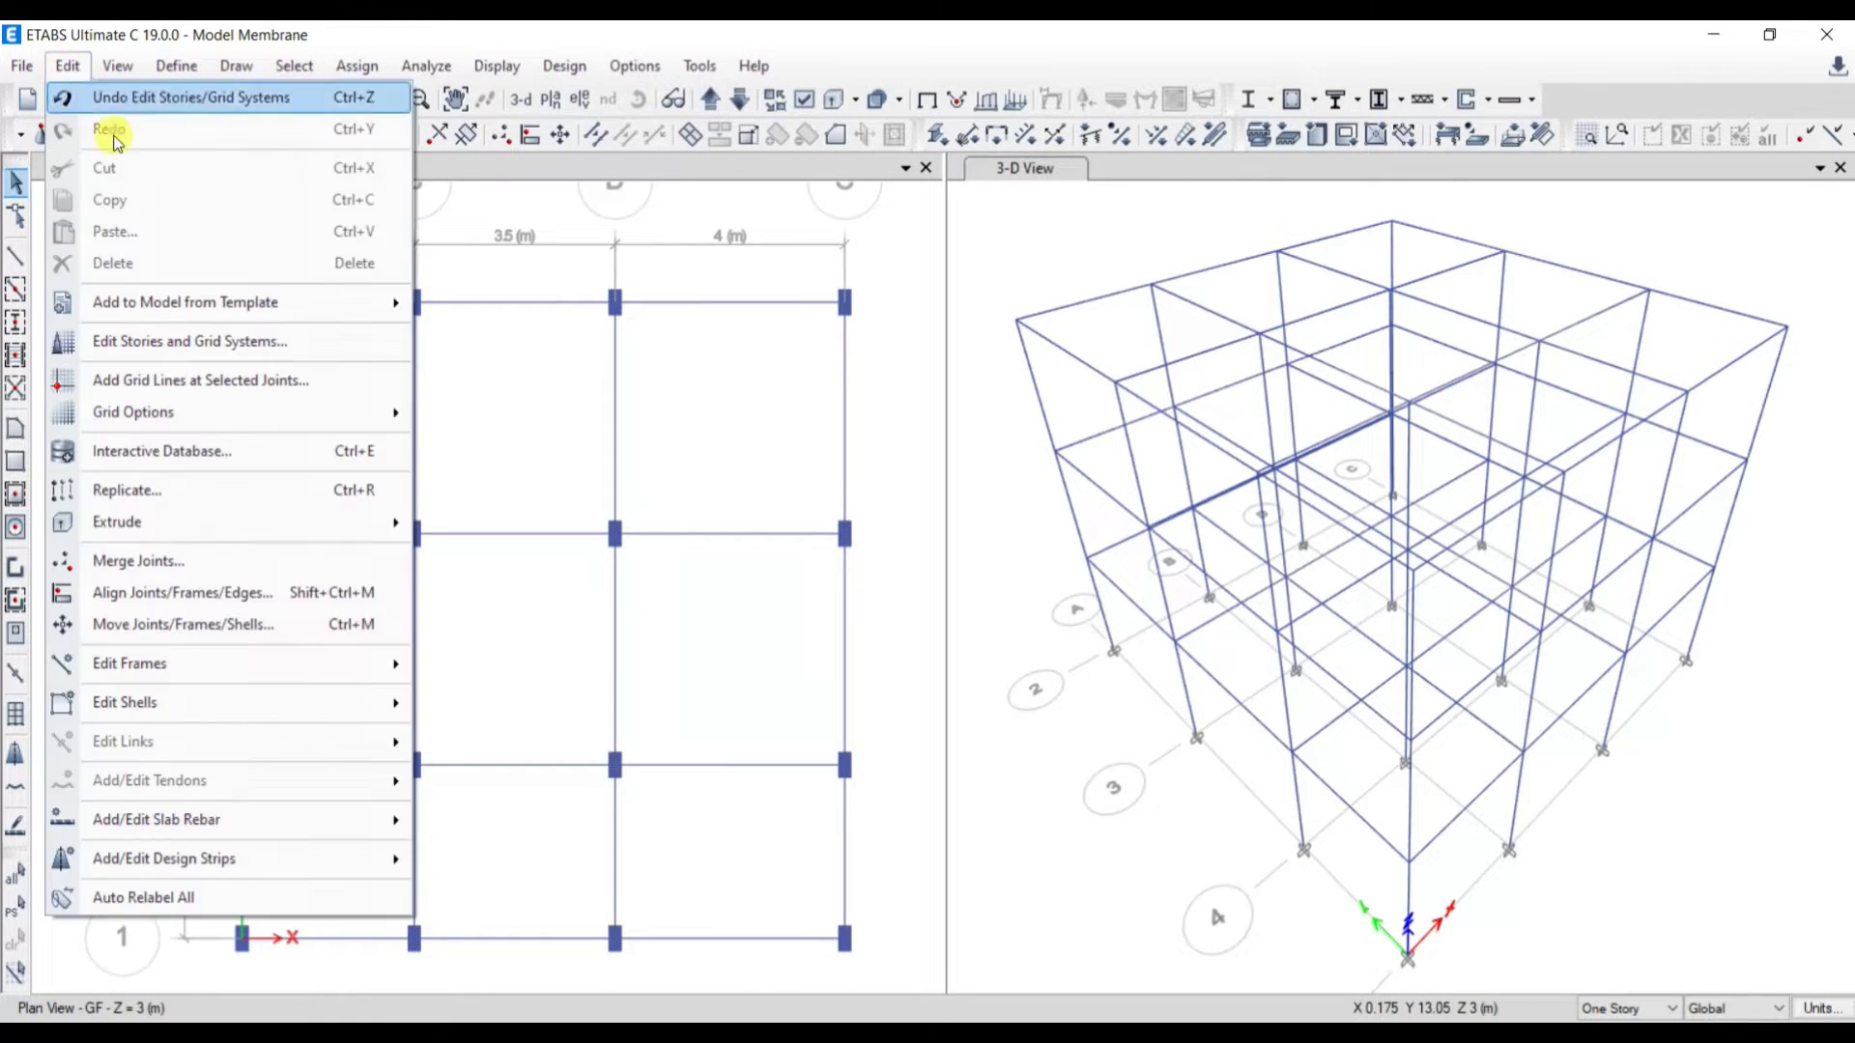
pyautogui.click(209, 344)
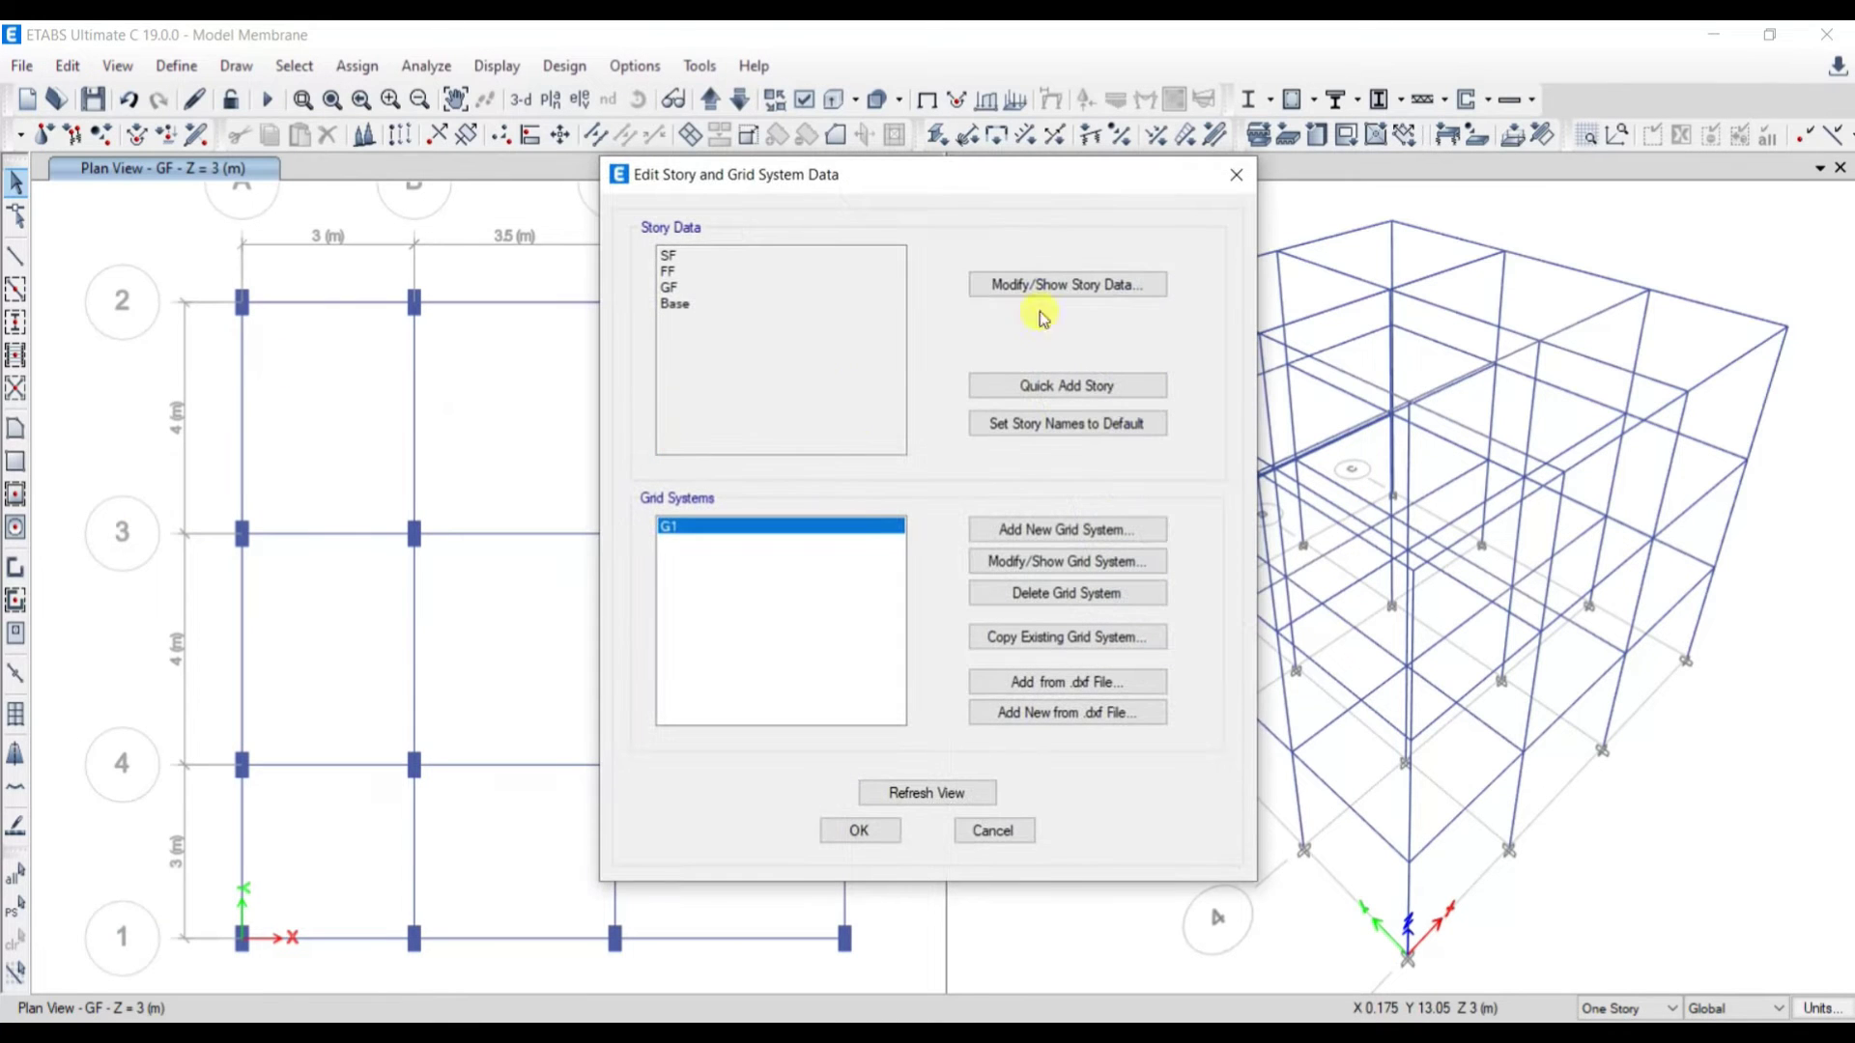
pyautogui.click(1073, 292)
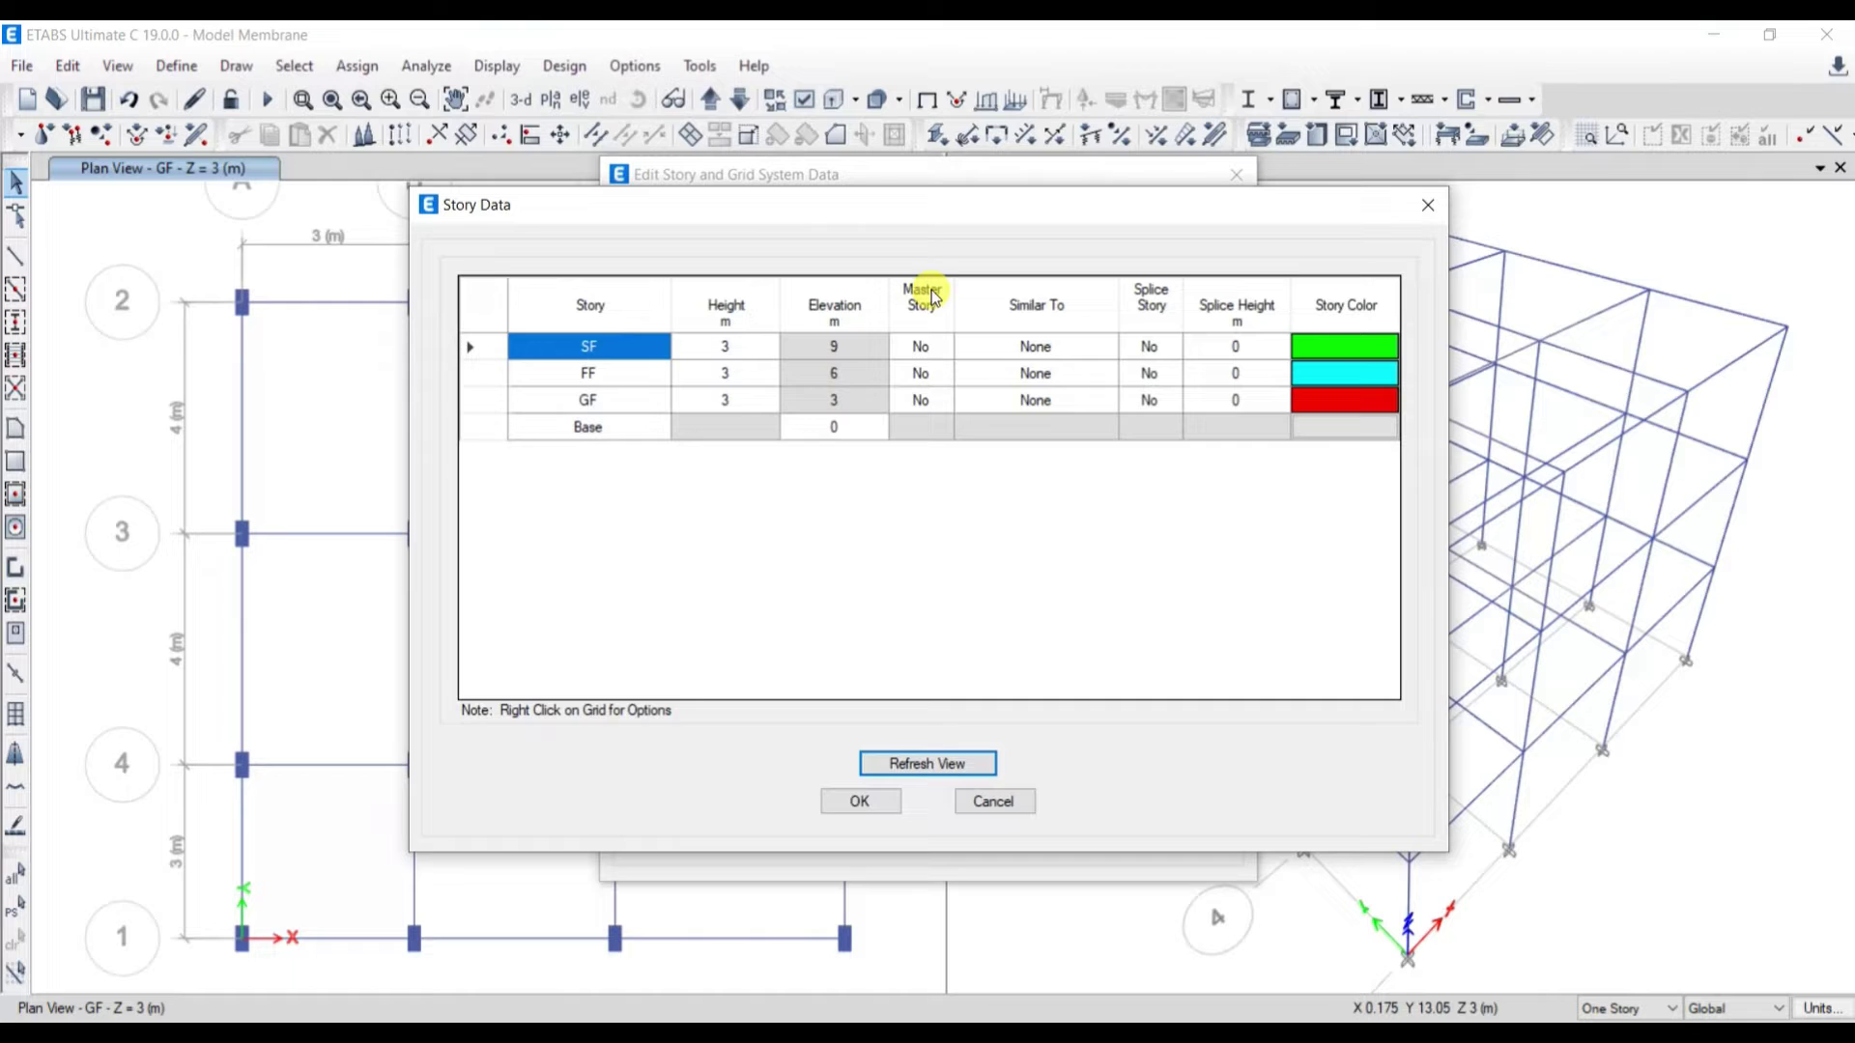
pyautogui.click(923, 399)
pyautogui.click(944, 400)
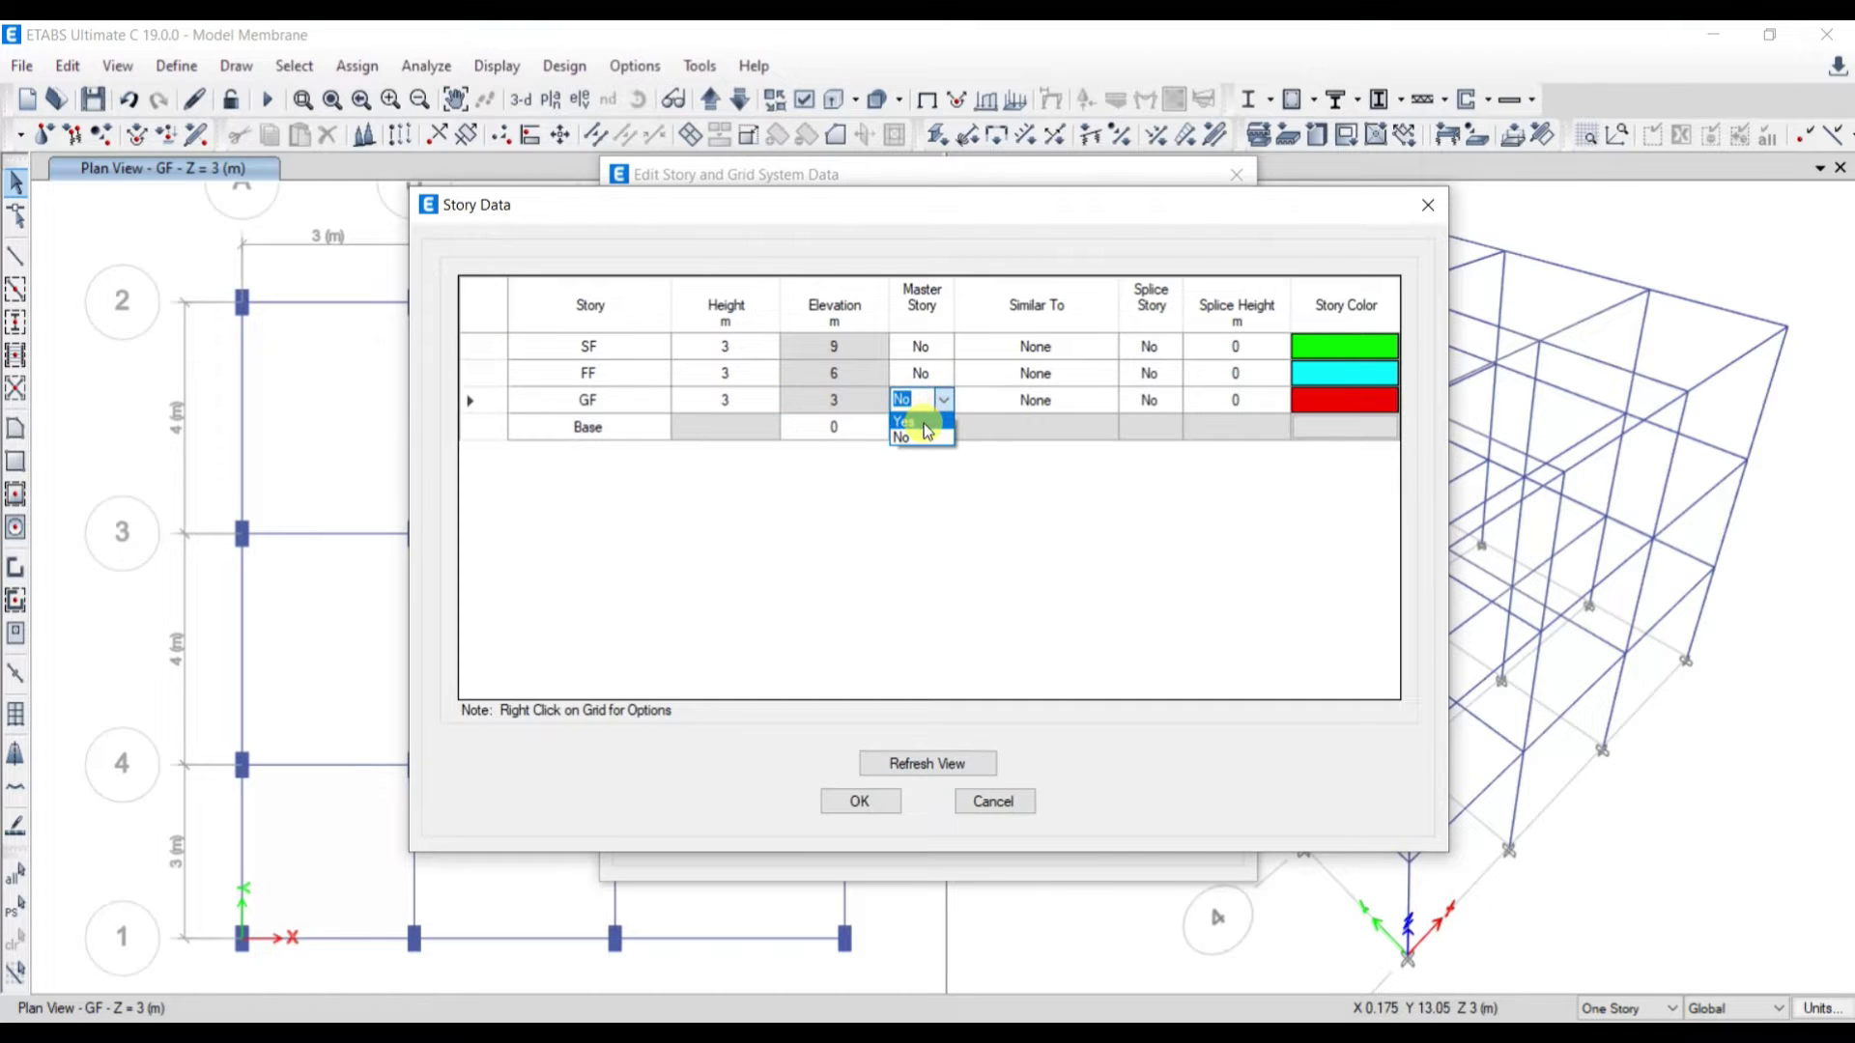
pyautogui.click(931, 420)
# Step: Make stories FF and SF similar to GF and apply the story data
pyautogui.click(1066, 374)
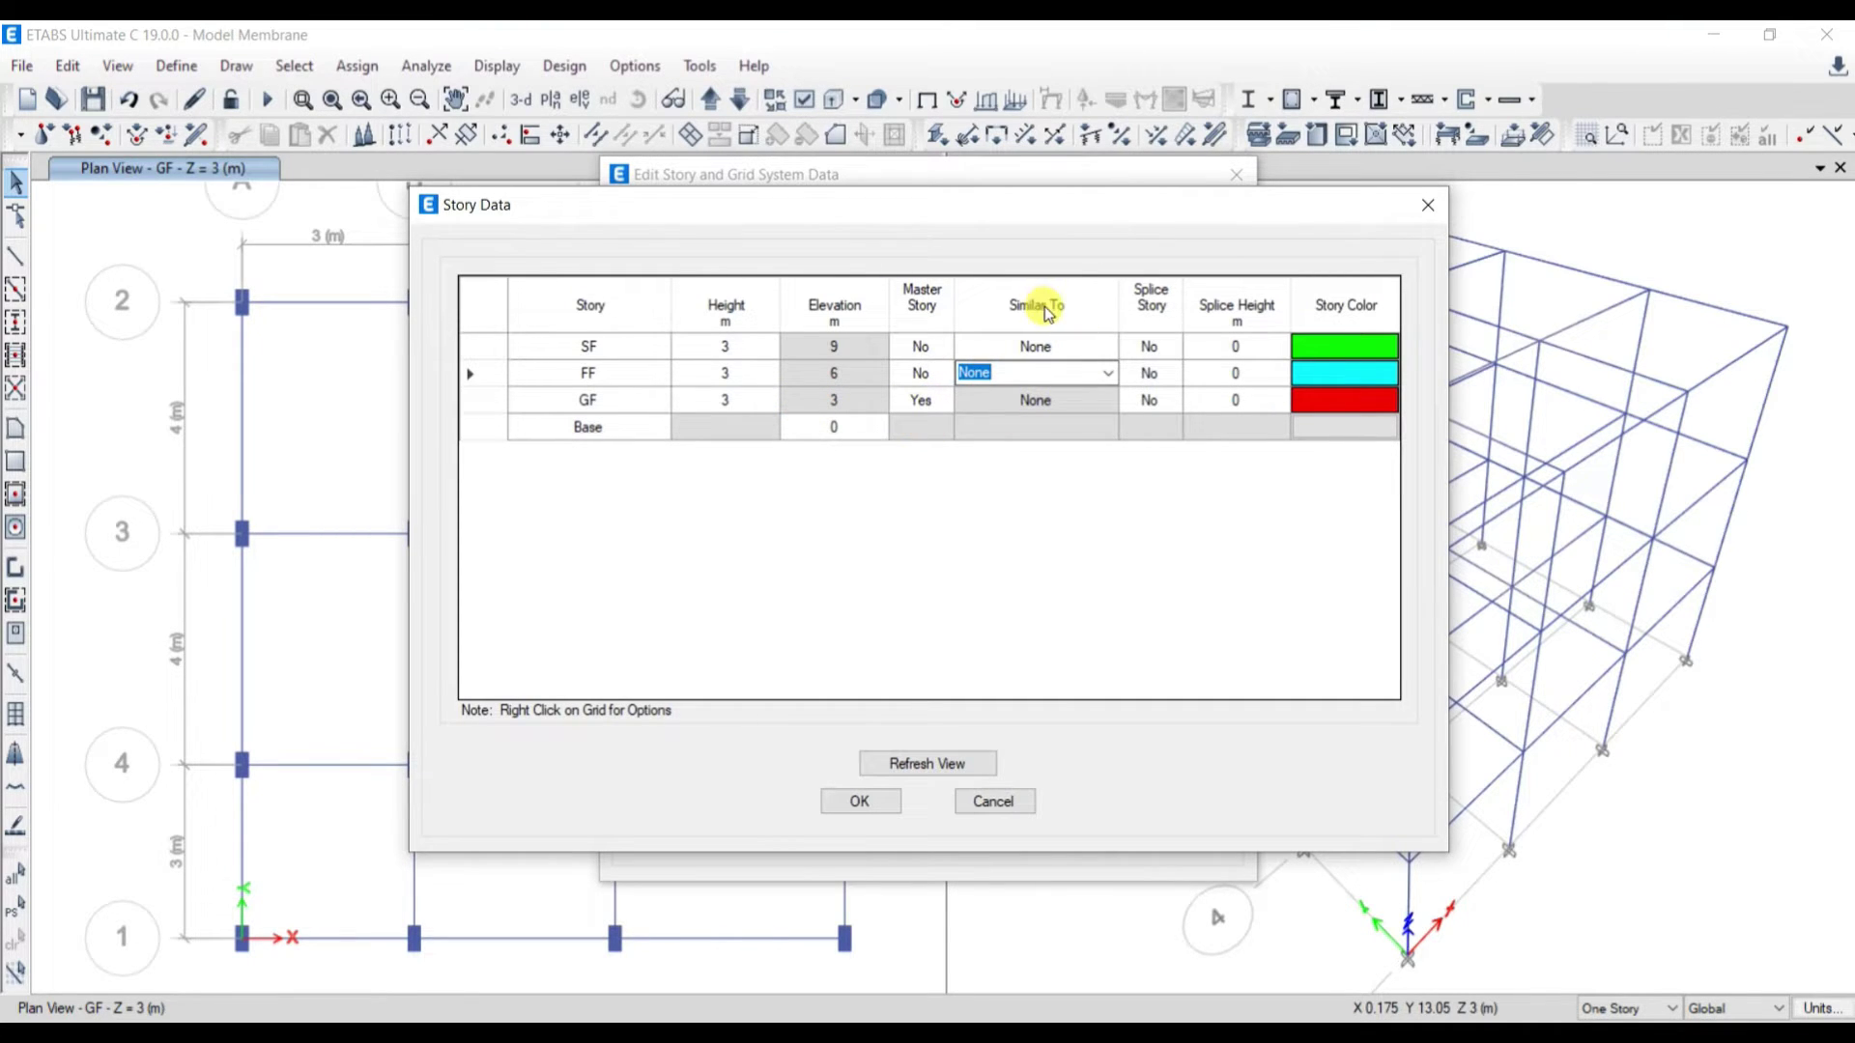
pyautogui.click(1108, 373)
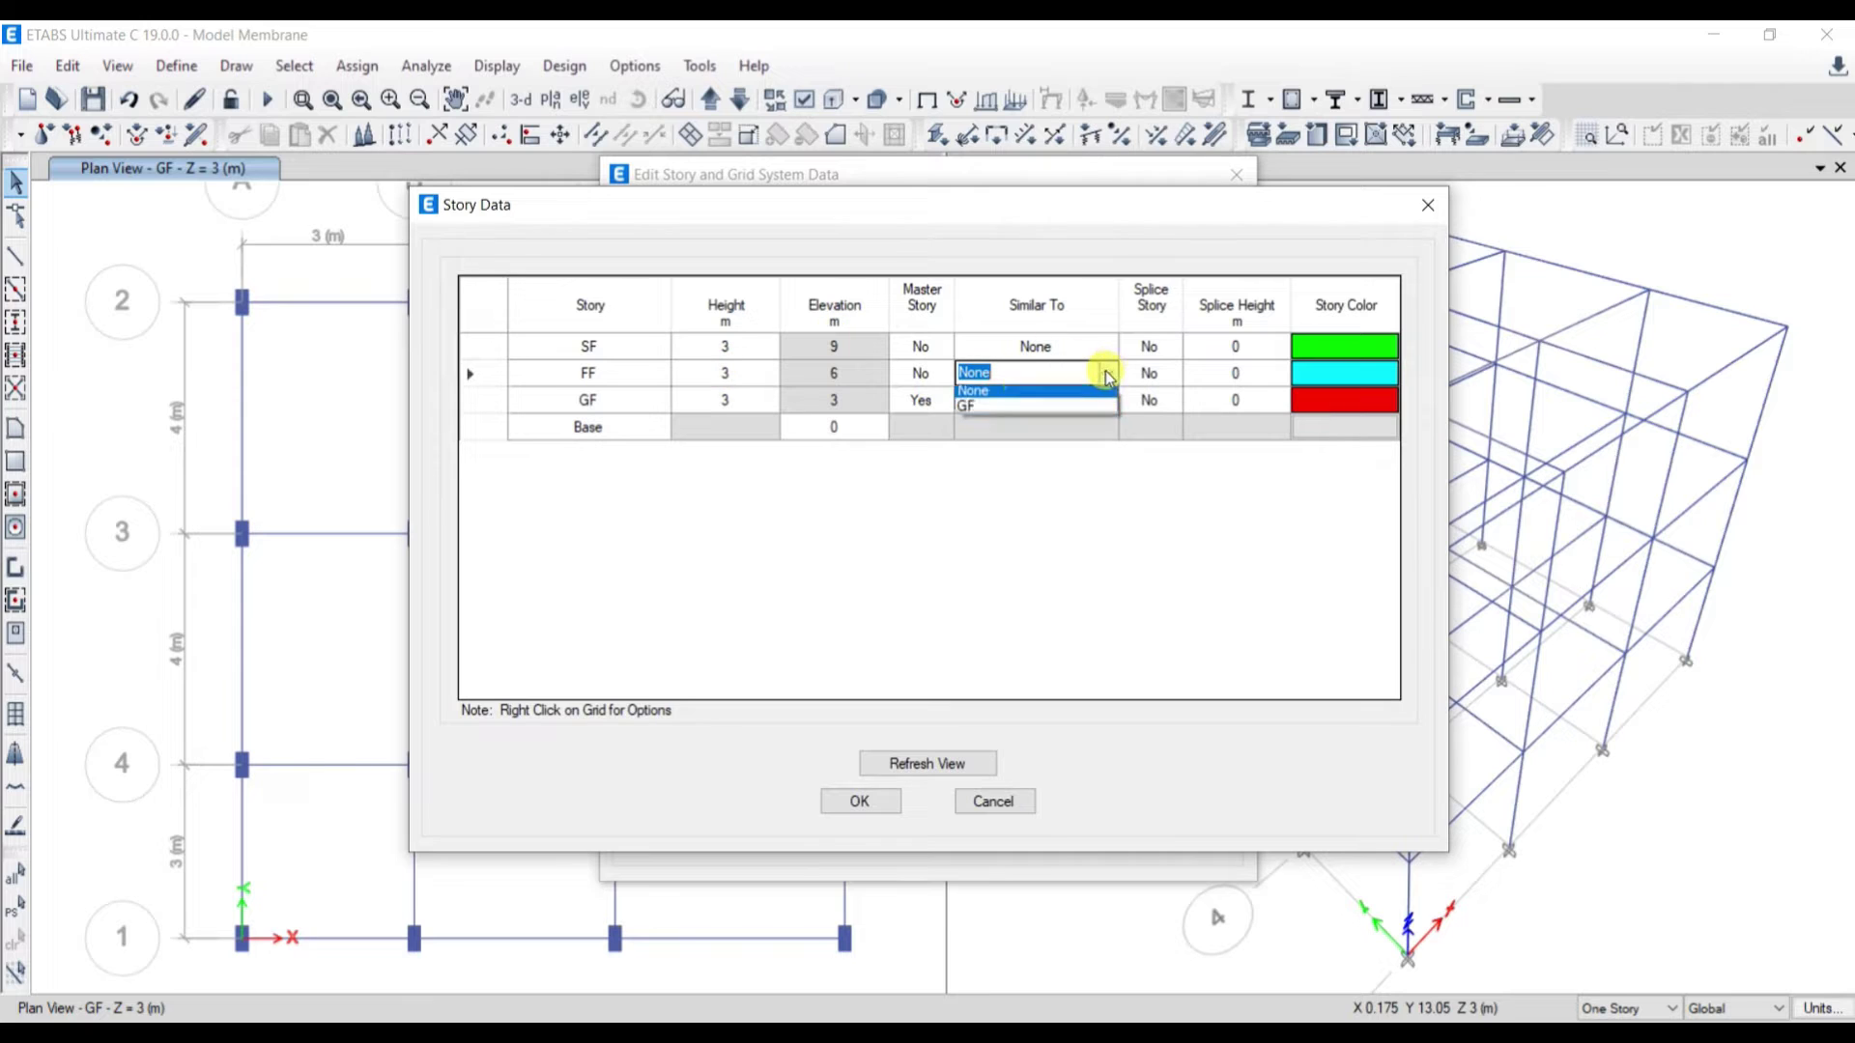
pyautogui.click(995, 402)
pyautogui.press('Up')
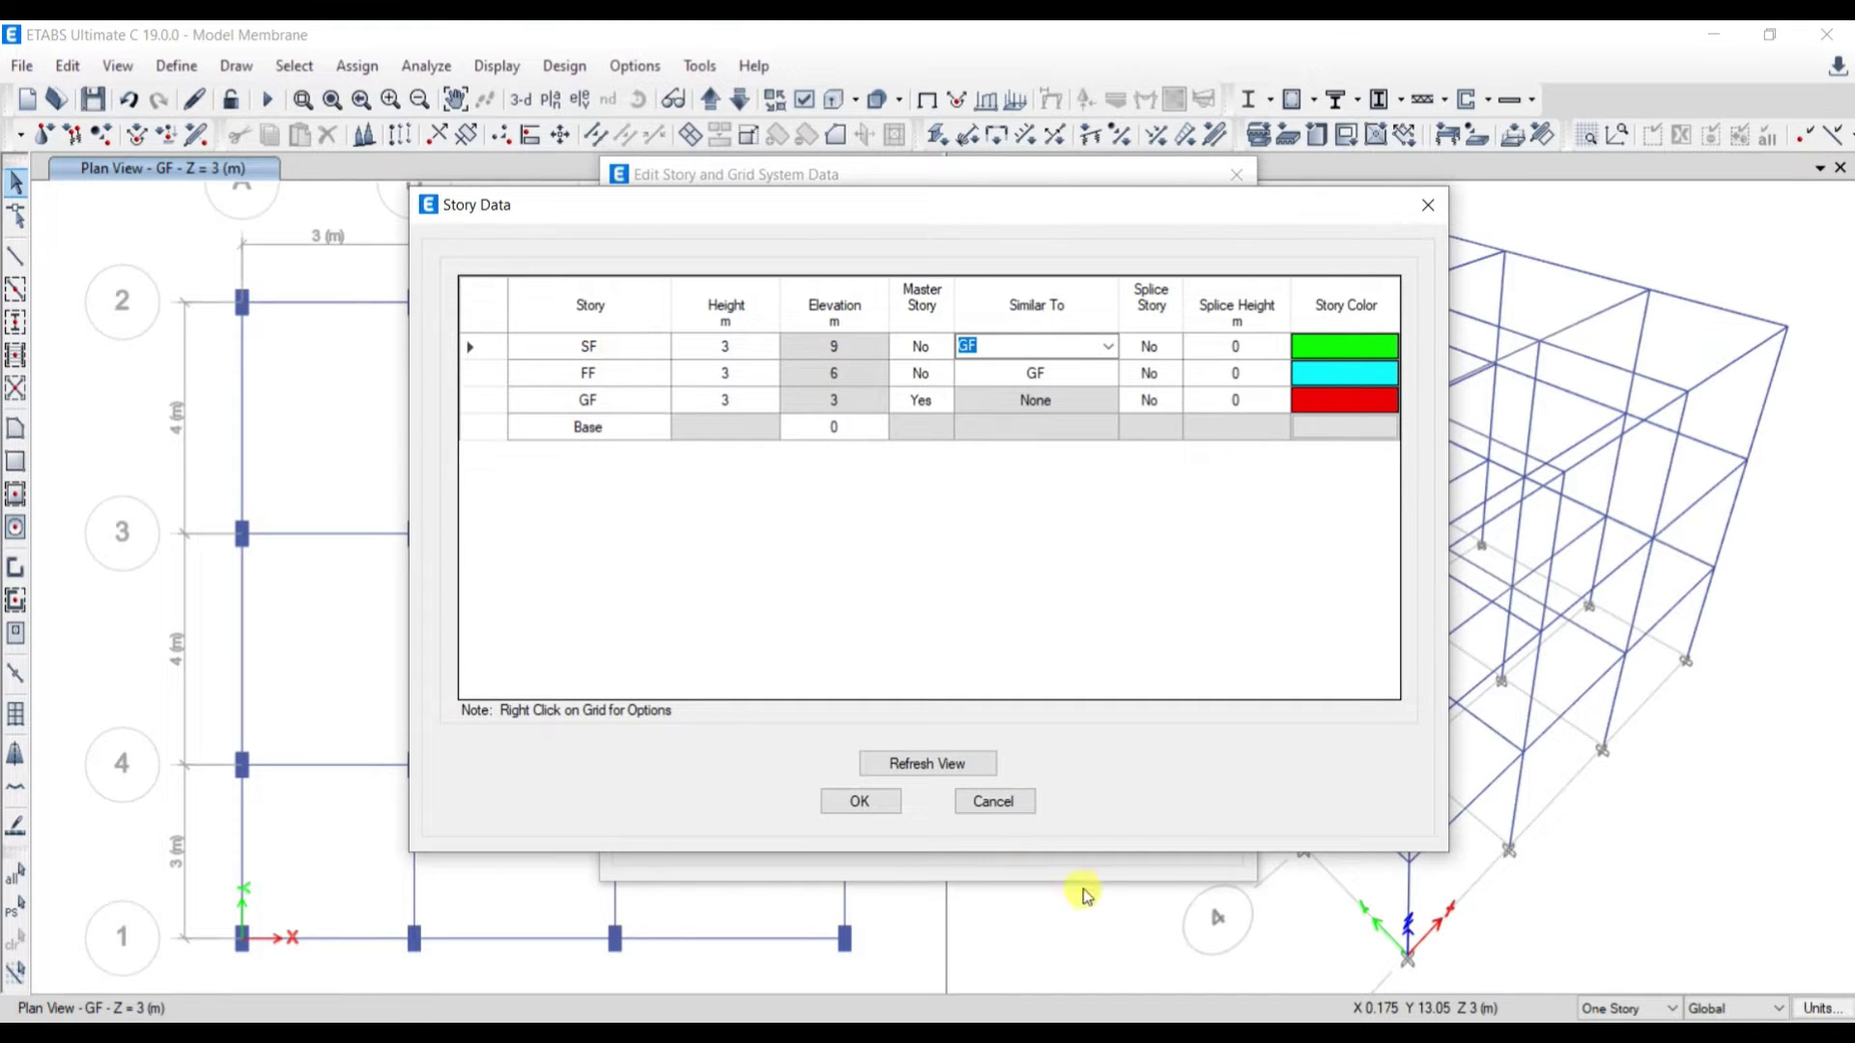
pyautogui.click(860, 802)
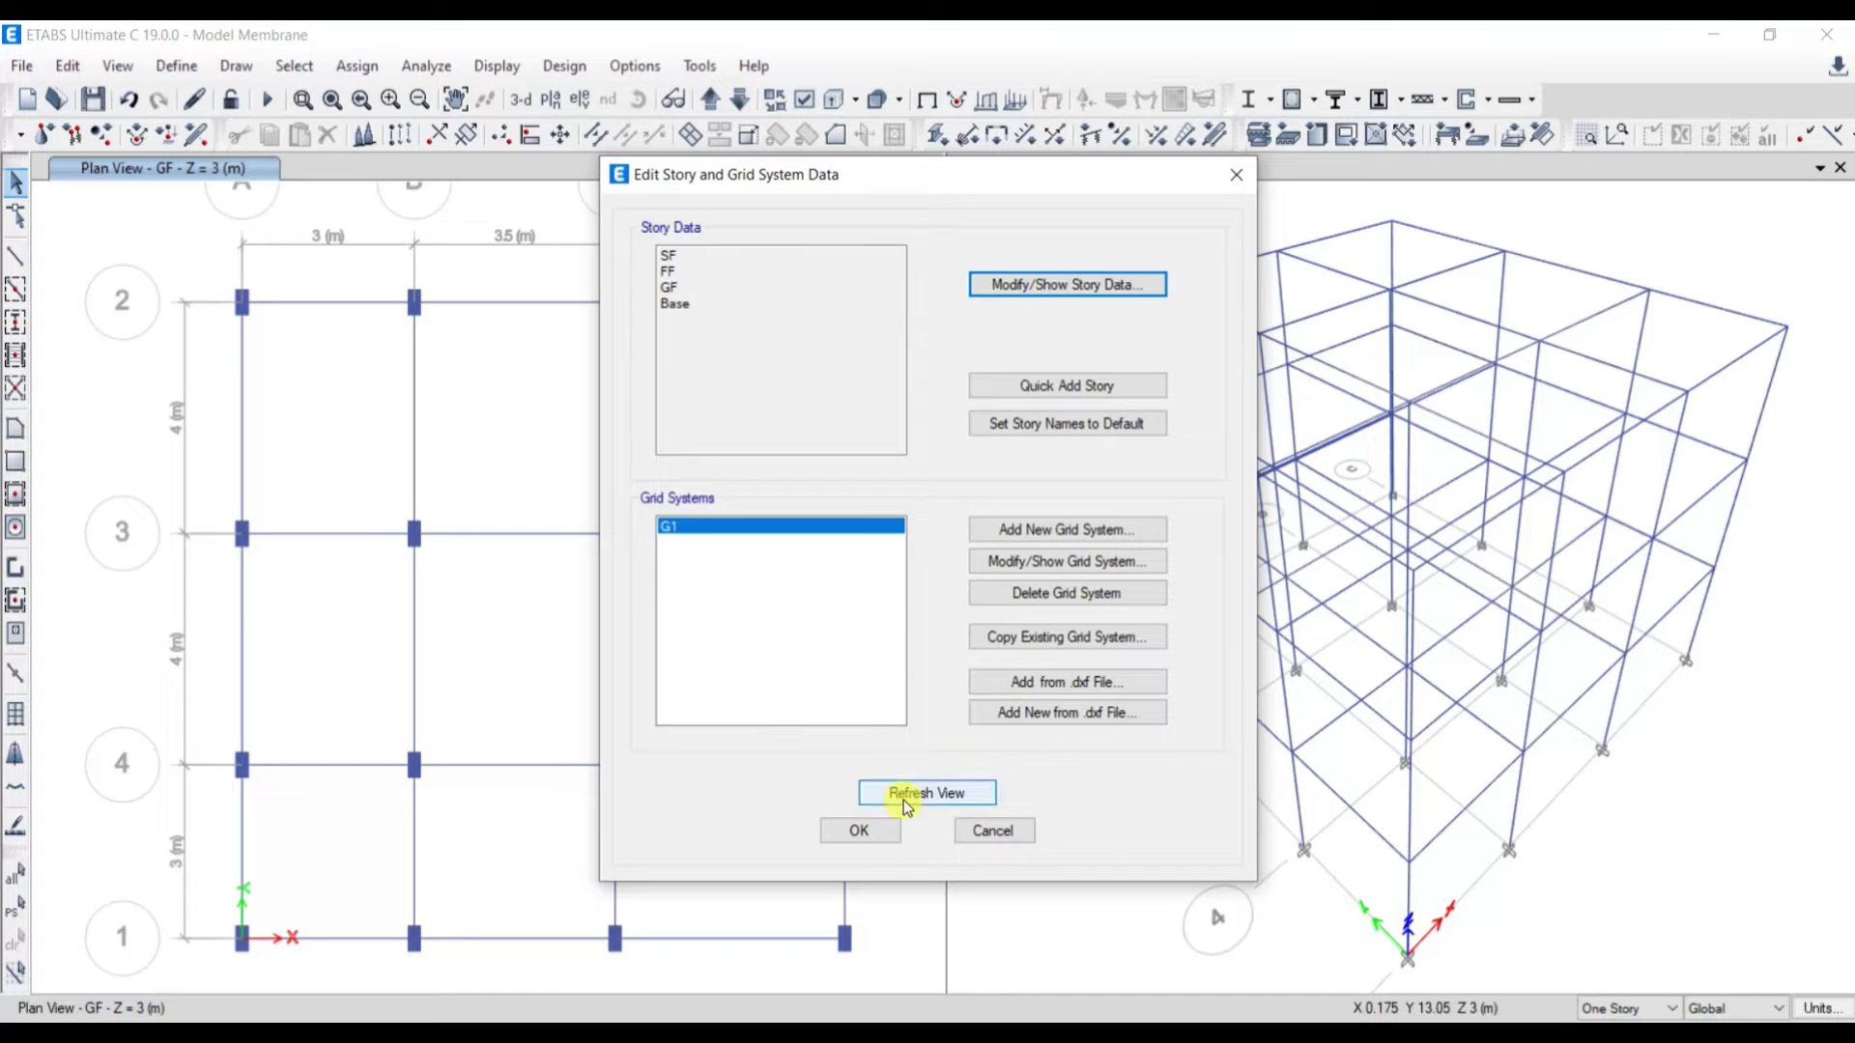
pyautogui.click(880, 837)
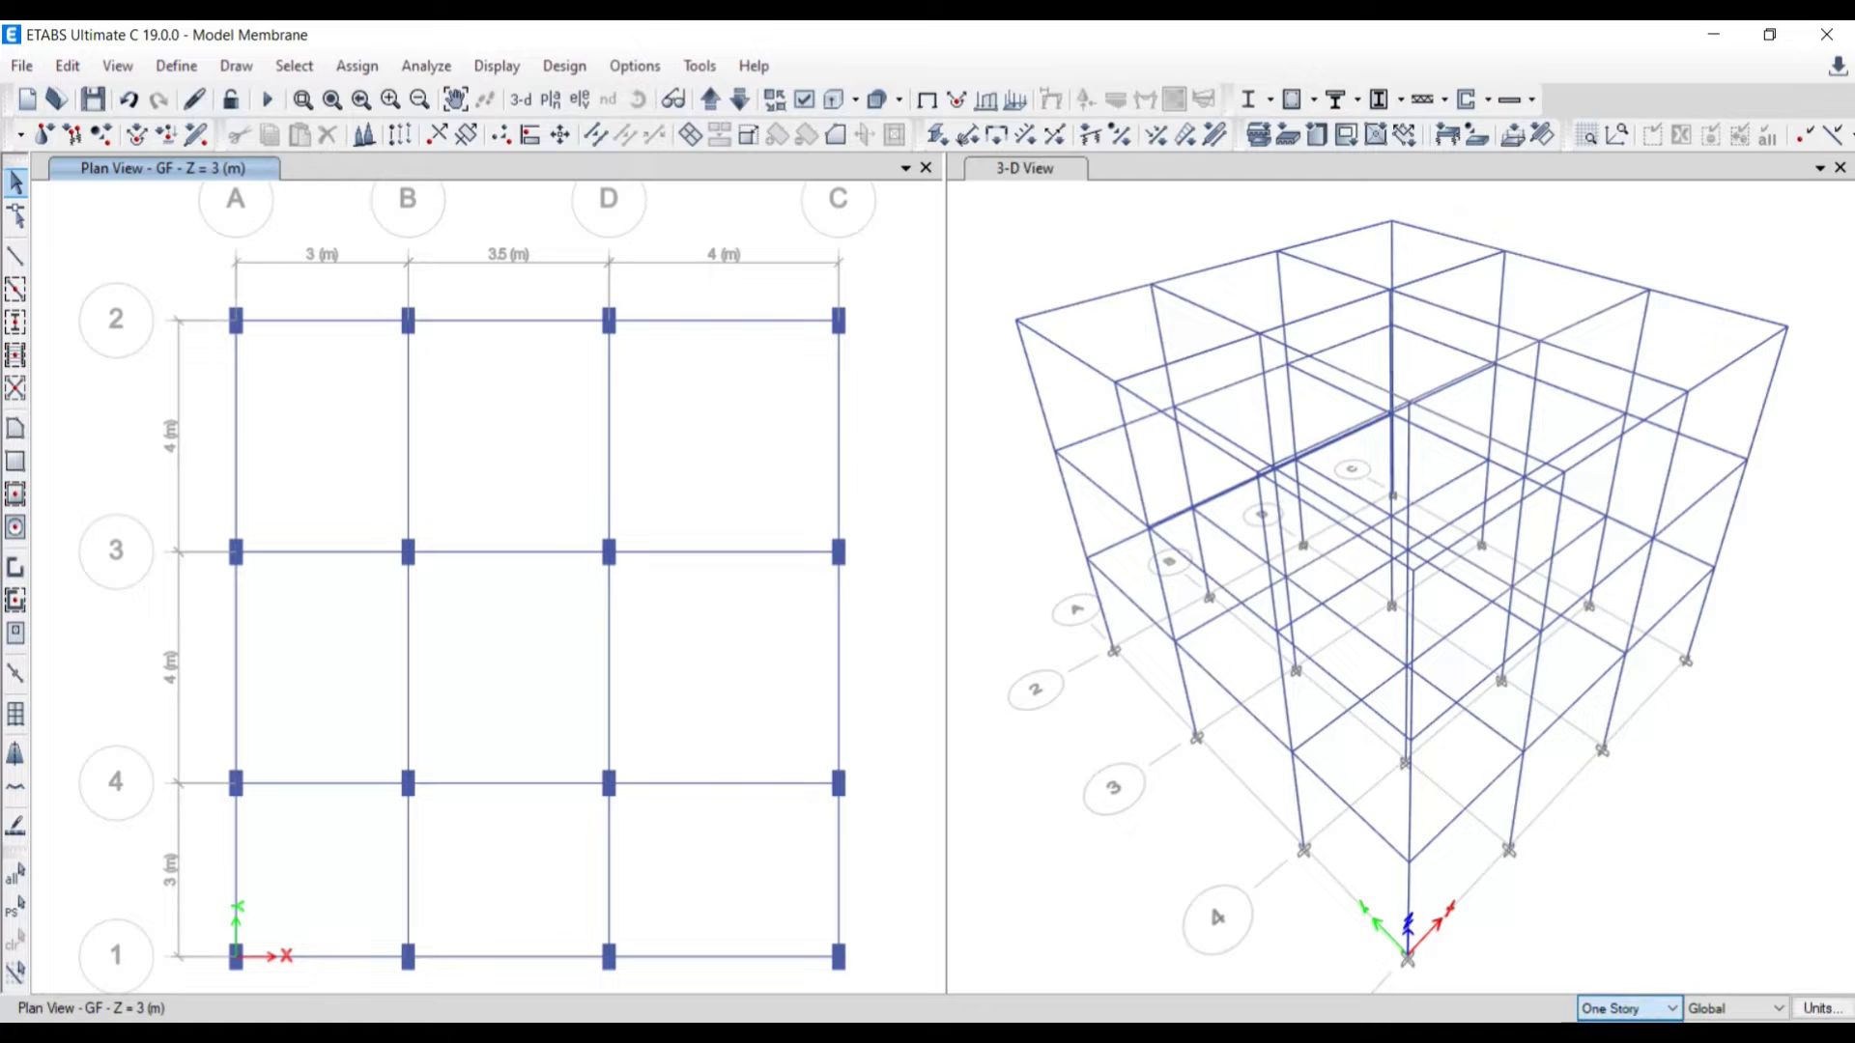
# Step: Draw Slab membrane floors in all grid bays of the GF plan with drawing applied to Similar Stories
pyautogui.click(1638, 905)
pyautogui.click(1631, 1008)
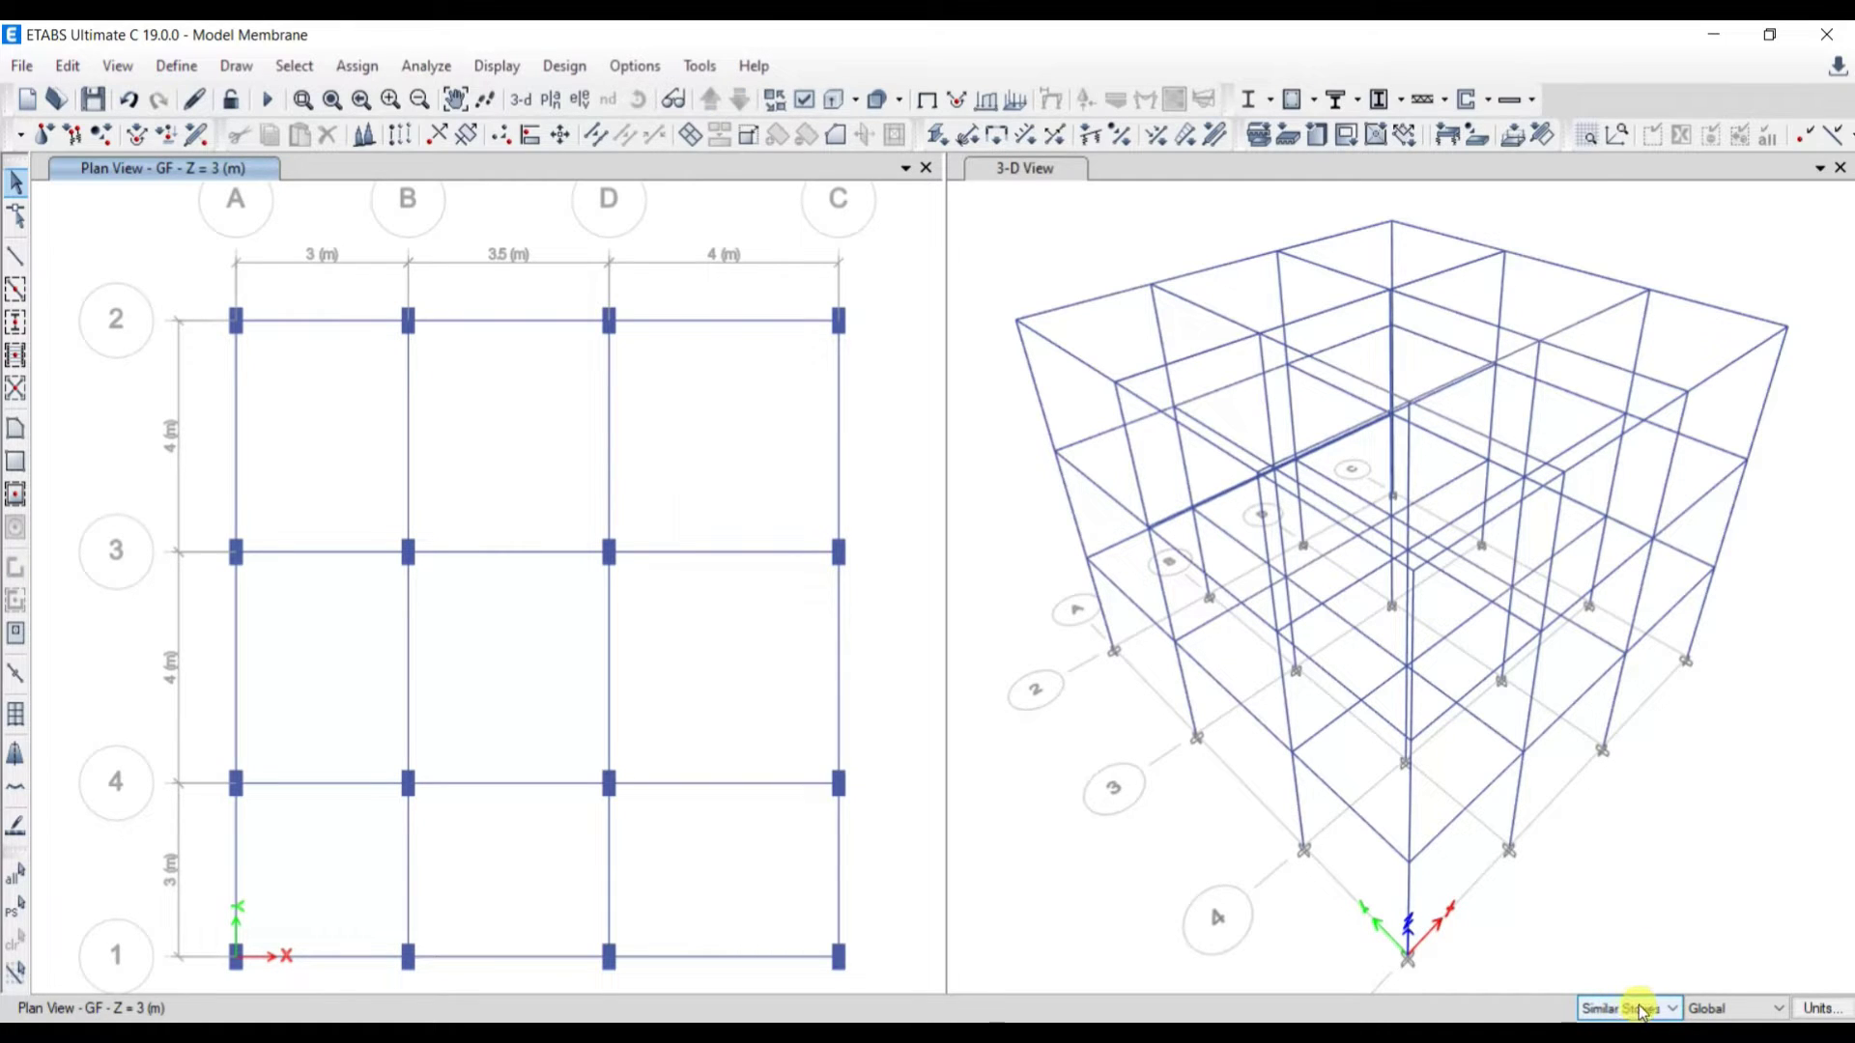
pyautogui.click(16, 498)
pyautogui.click(1585, 312)
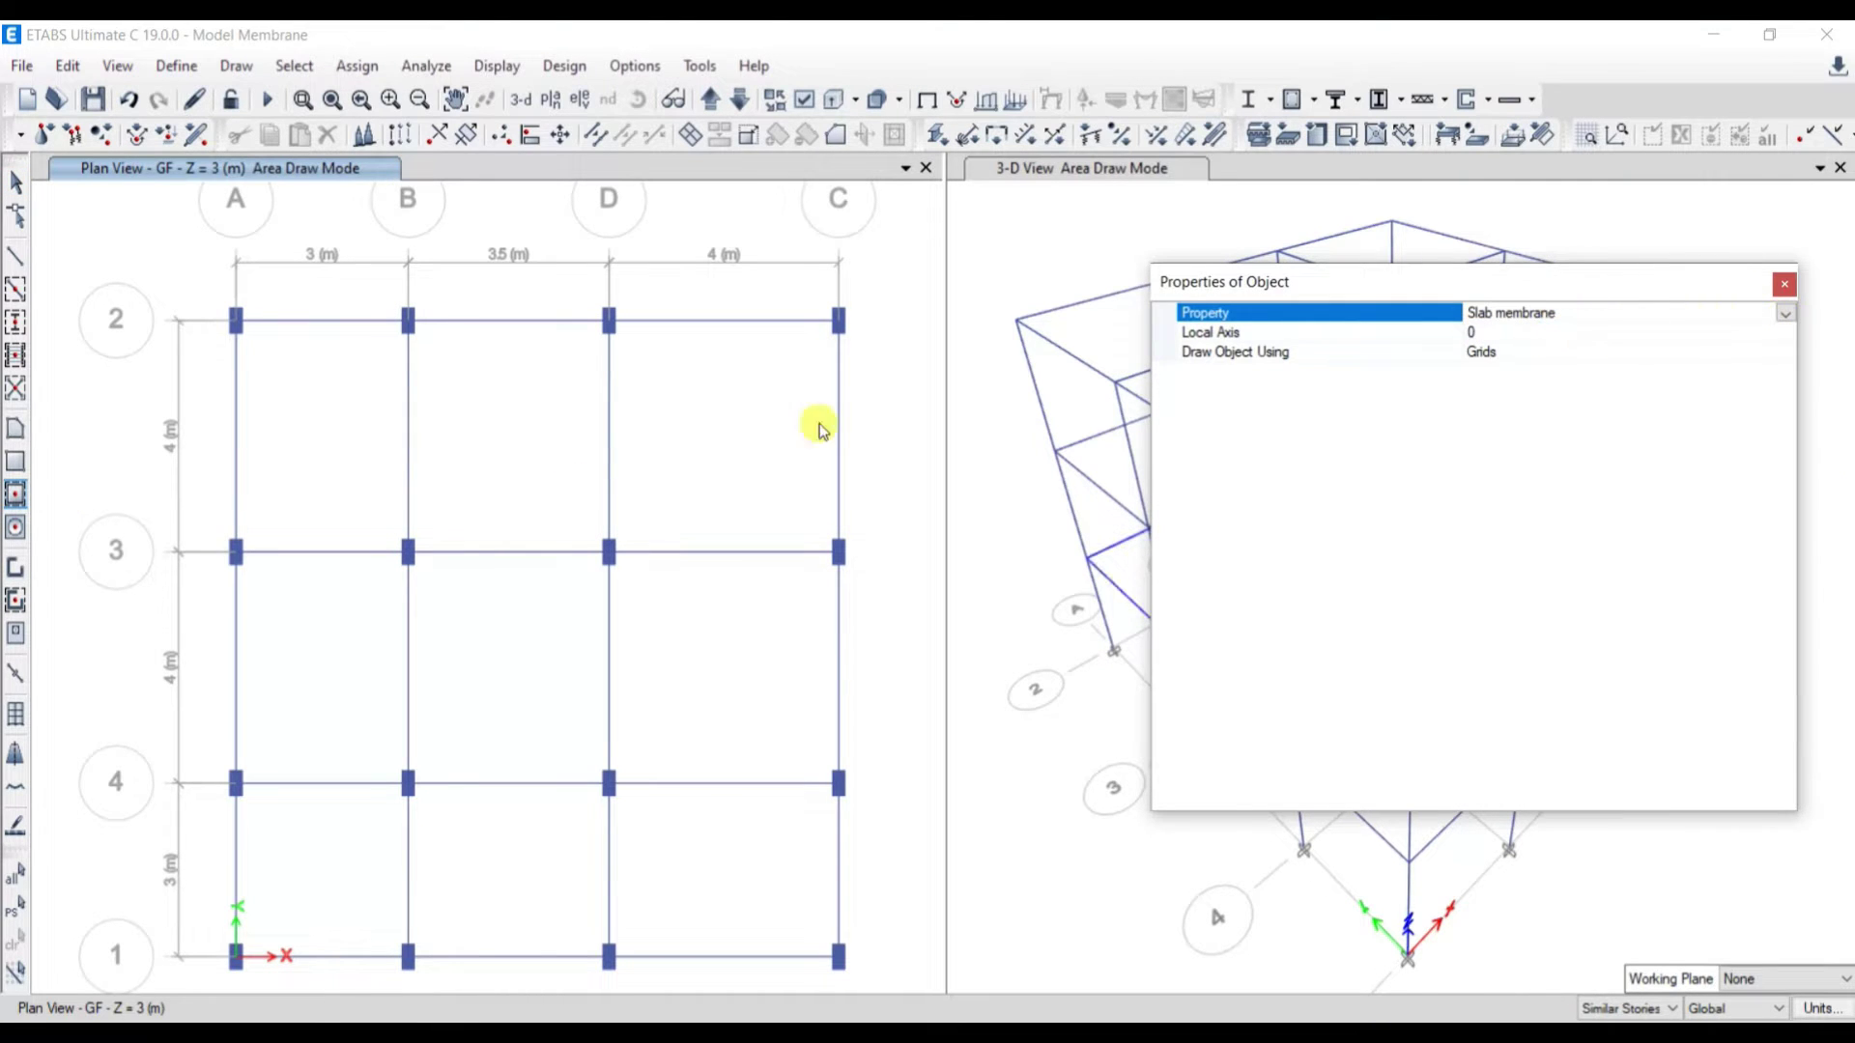
pyautogui.click(310, 422)
pyautogui.click(551, 480)
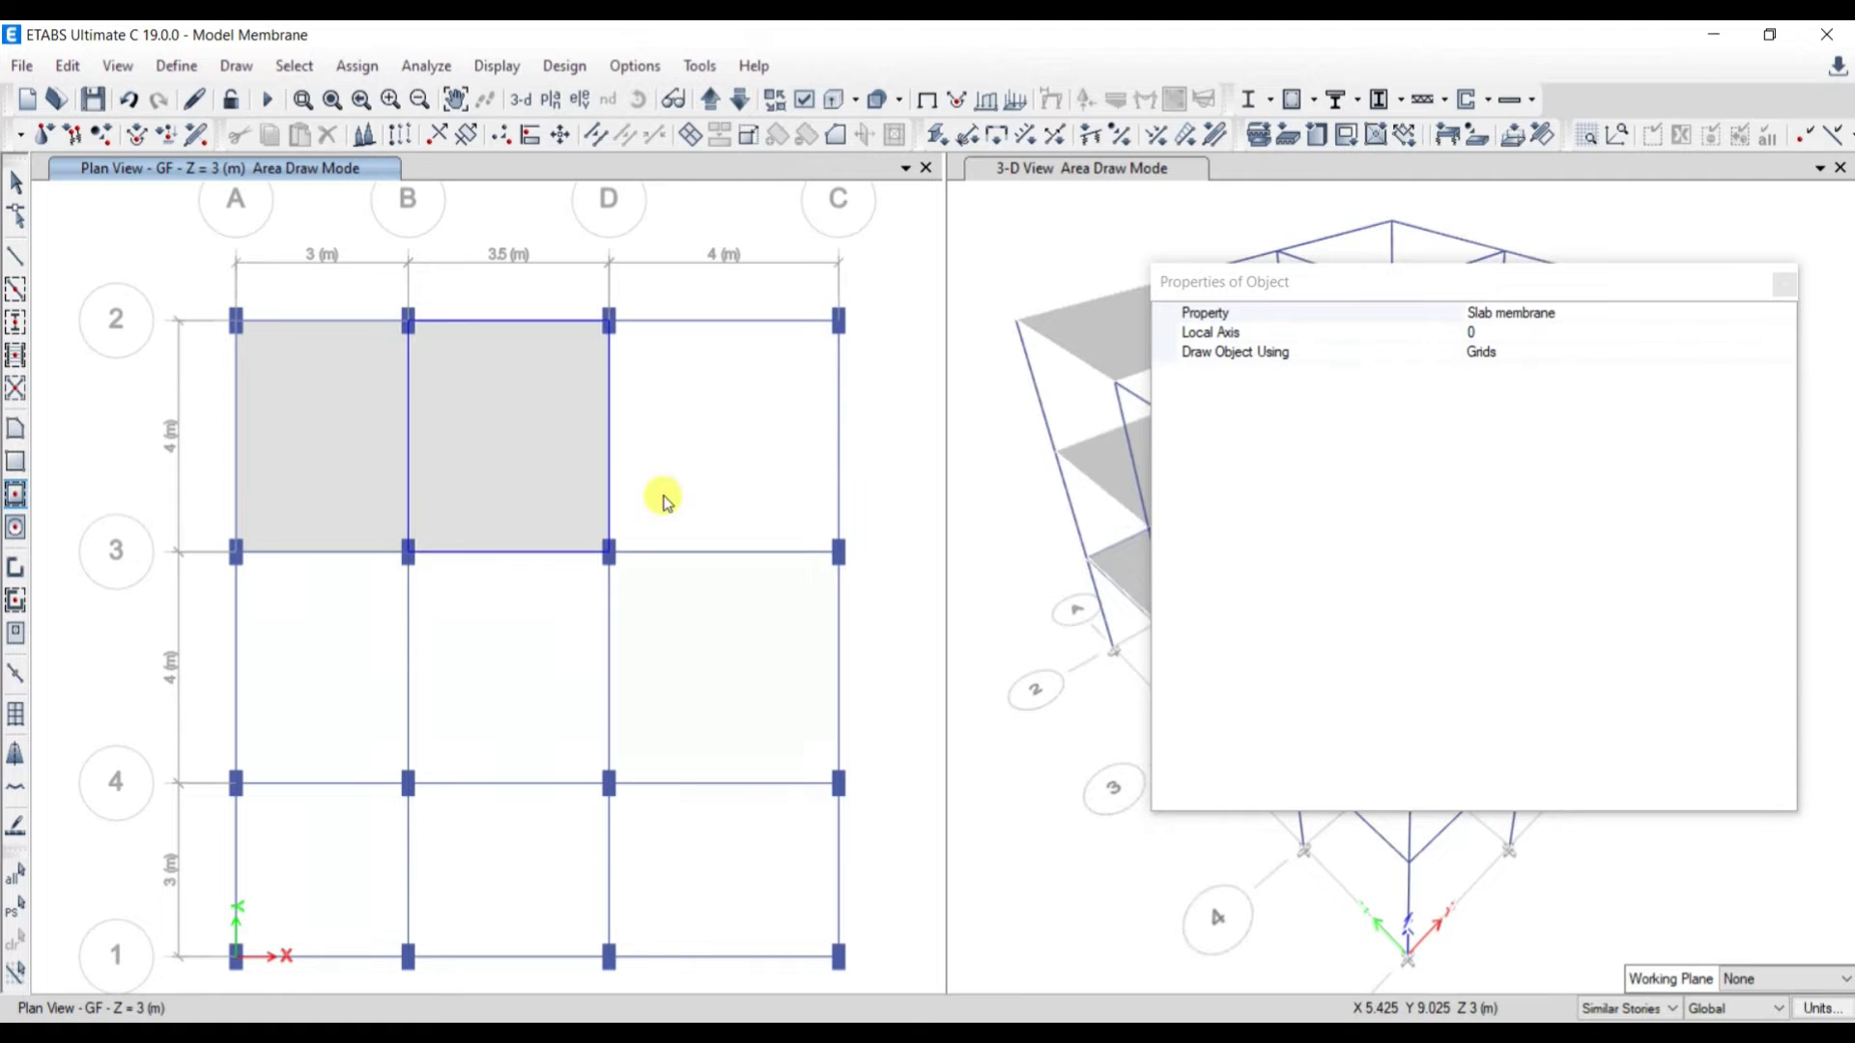
pyautogui.click(706, 522)
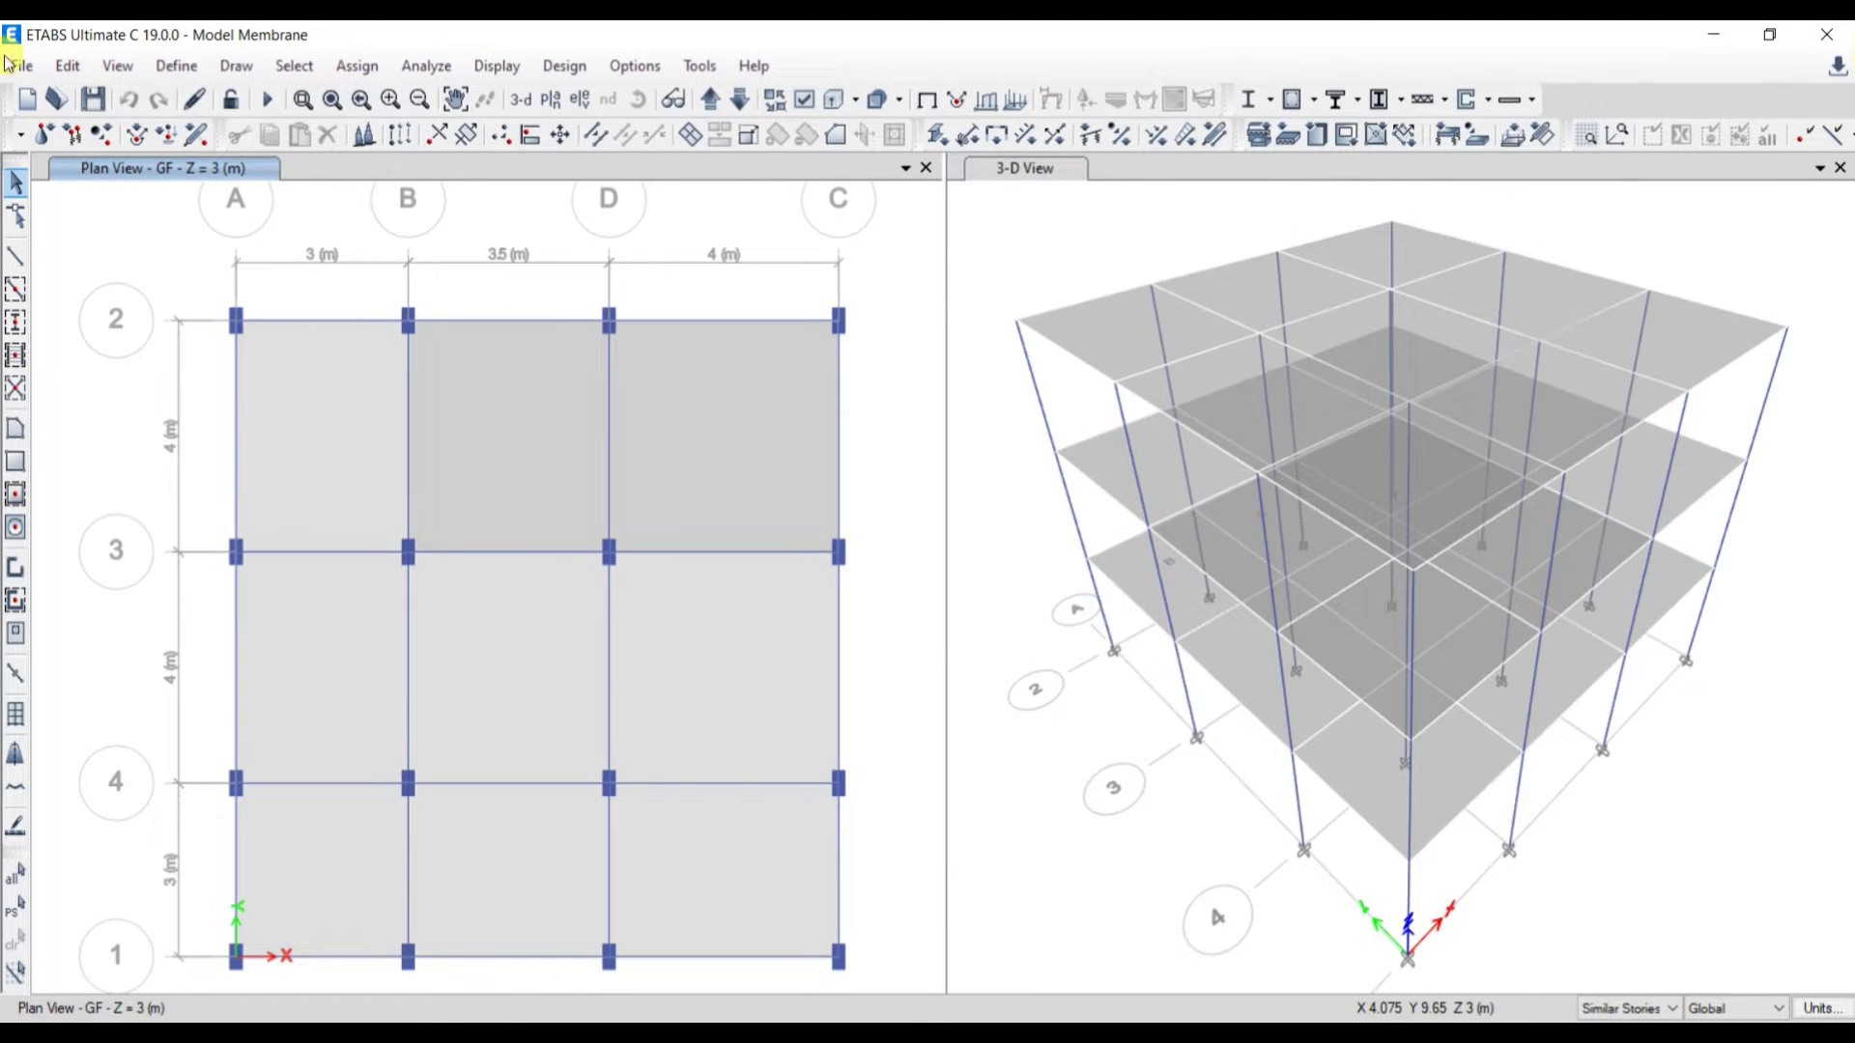
# Step: Add a load pattern named "Mail wall" of type Super Dead with self weight multiplier 0
pyautogui.click(174, 66)
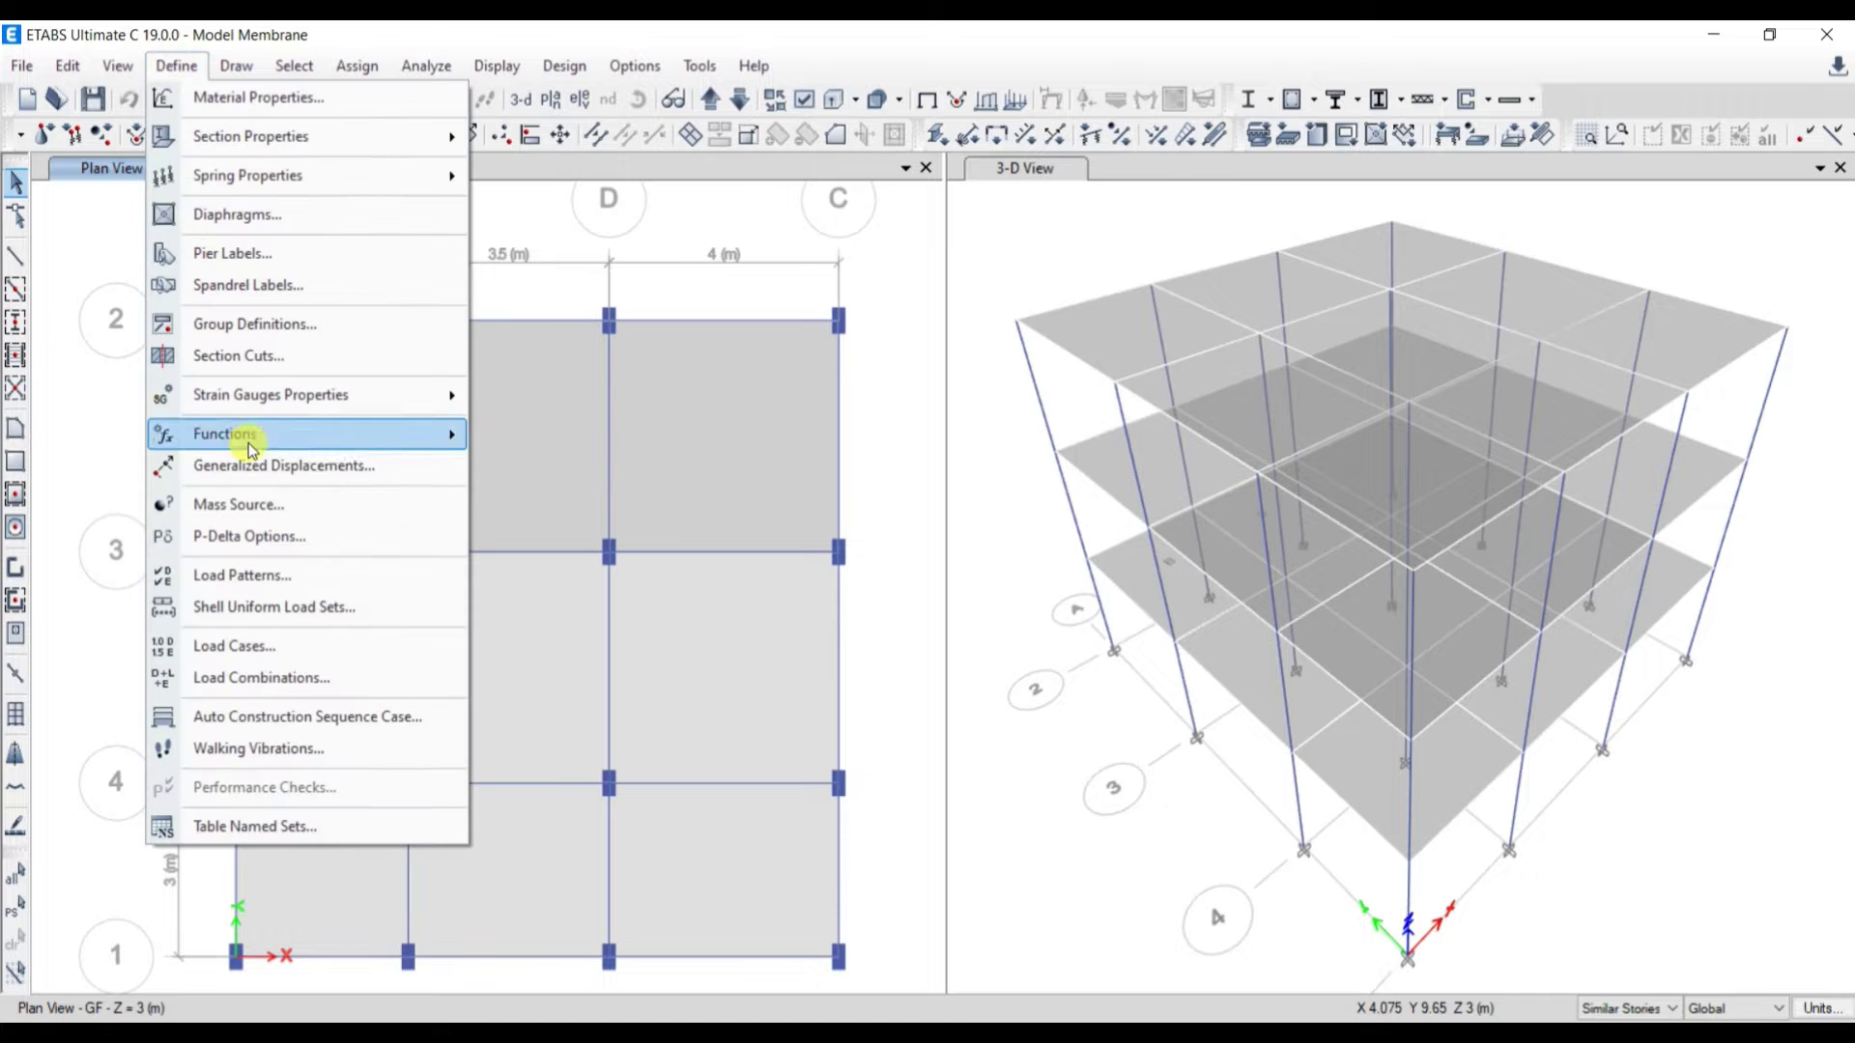
pyautogui.click(270, 583)
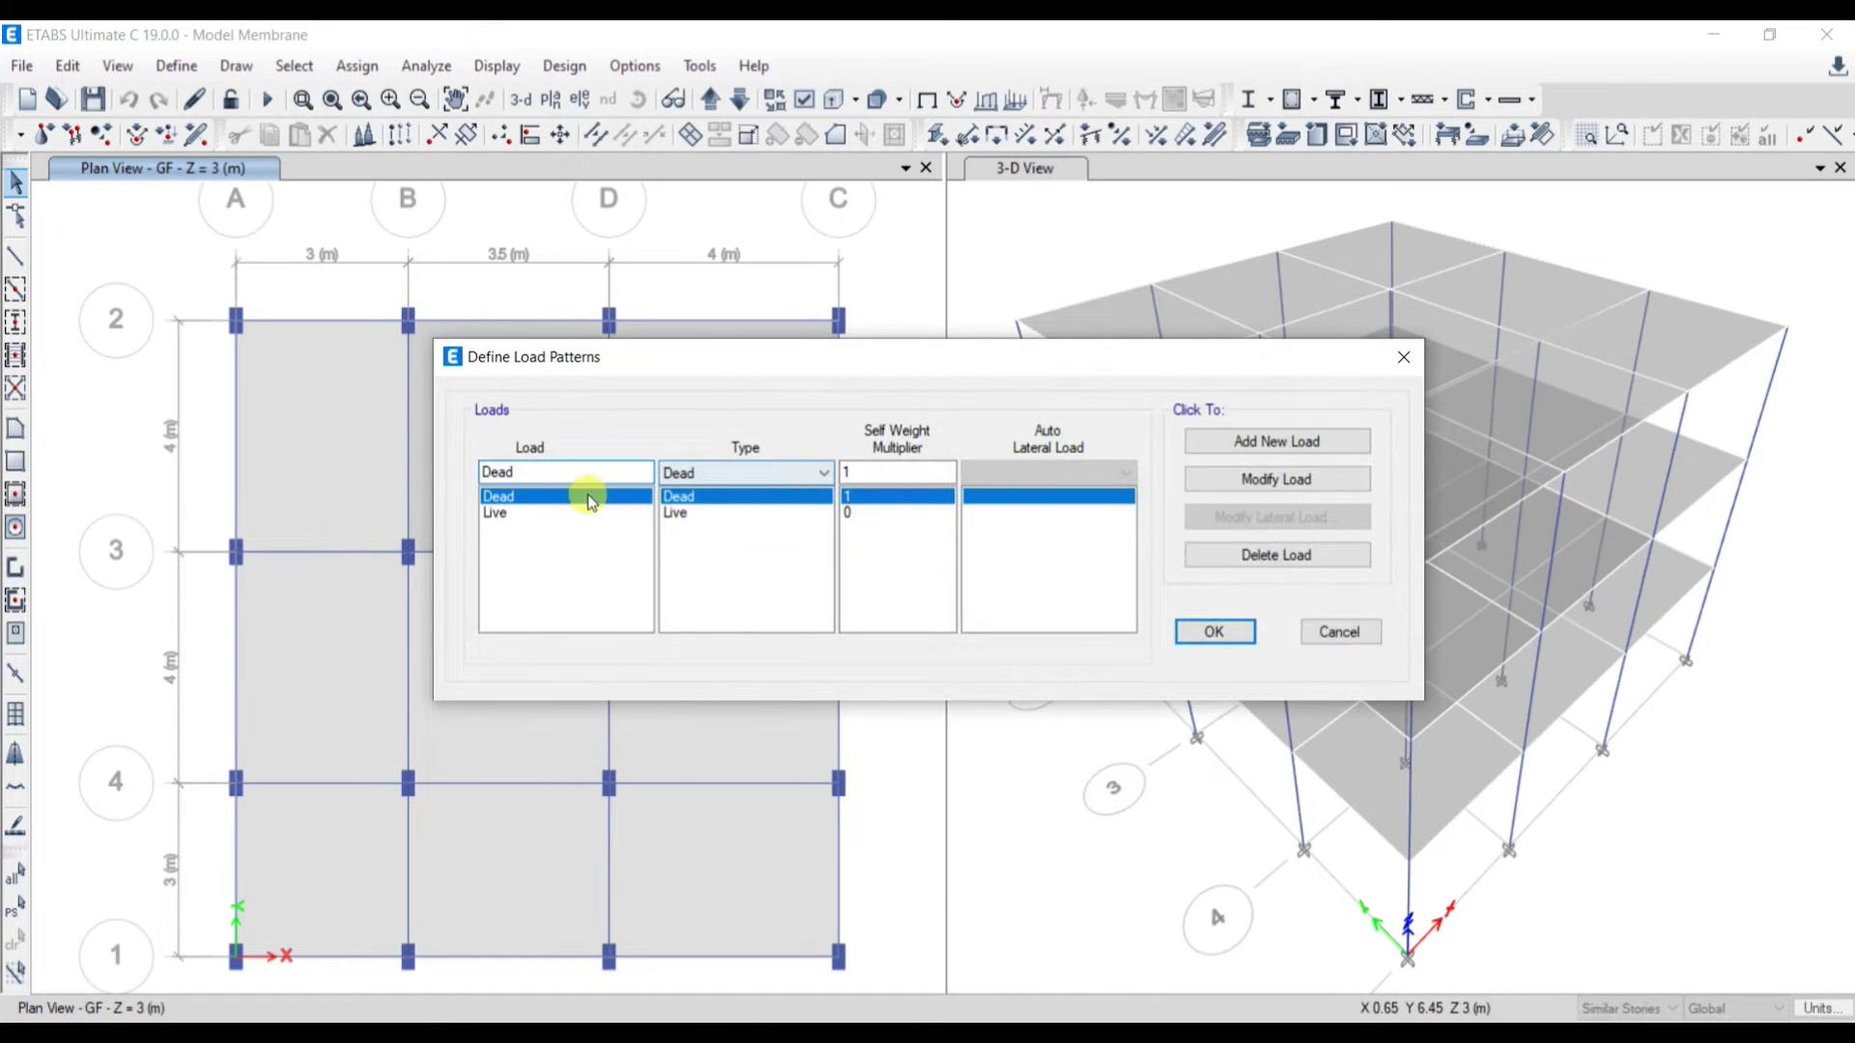
pyautogui.moveTo(580, 473); pyautogui.dragTo(427, 476)
pyautogui.write('Mail ')
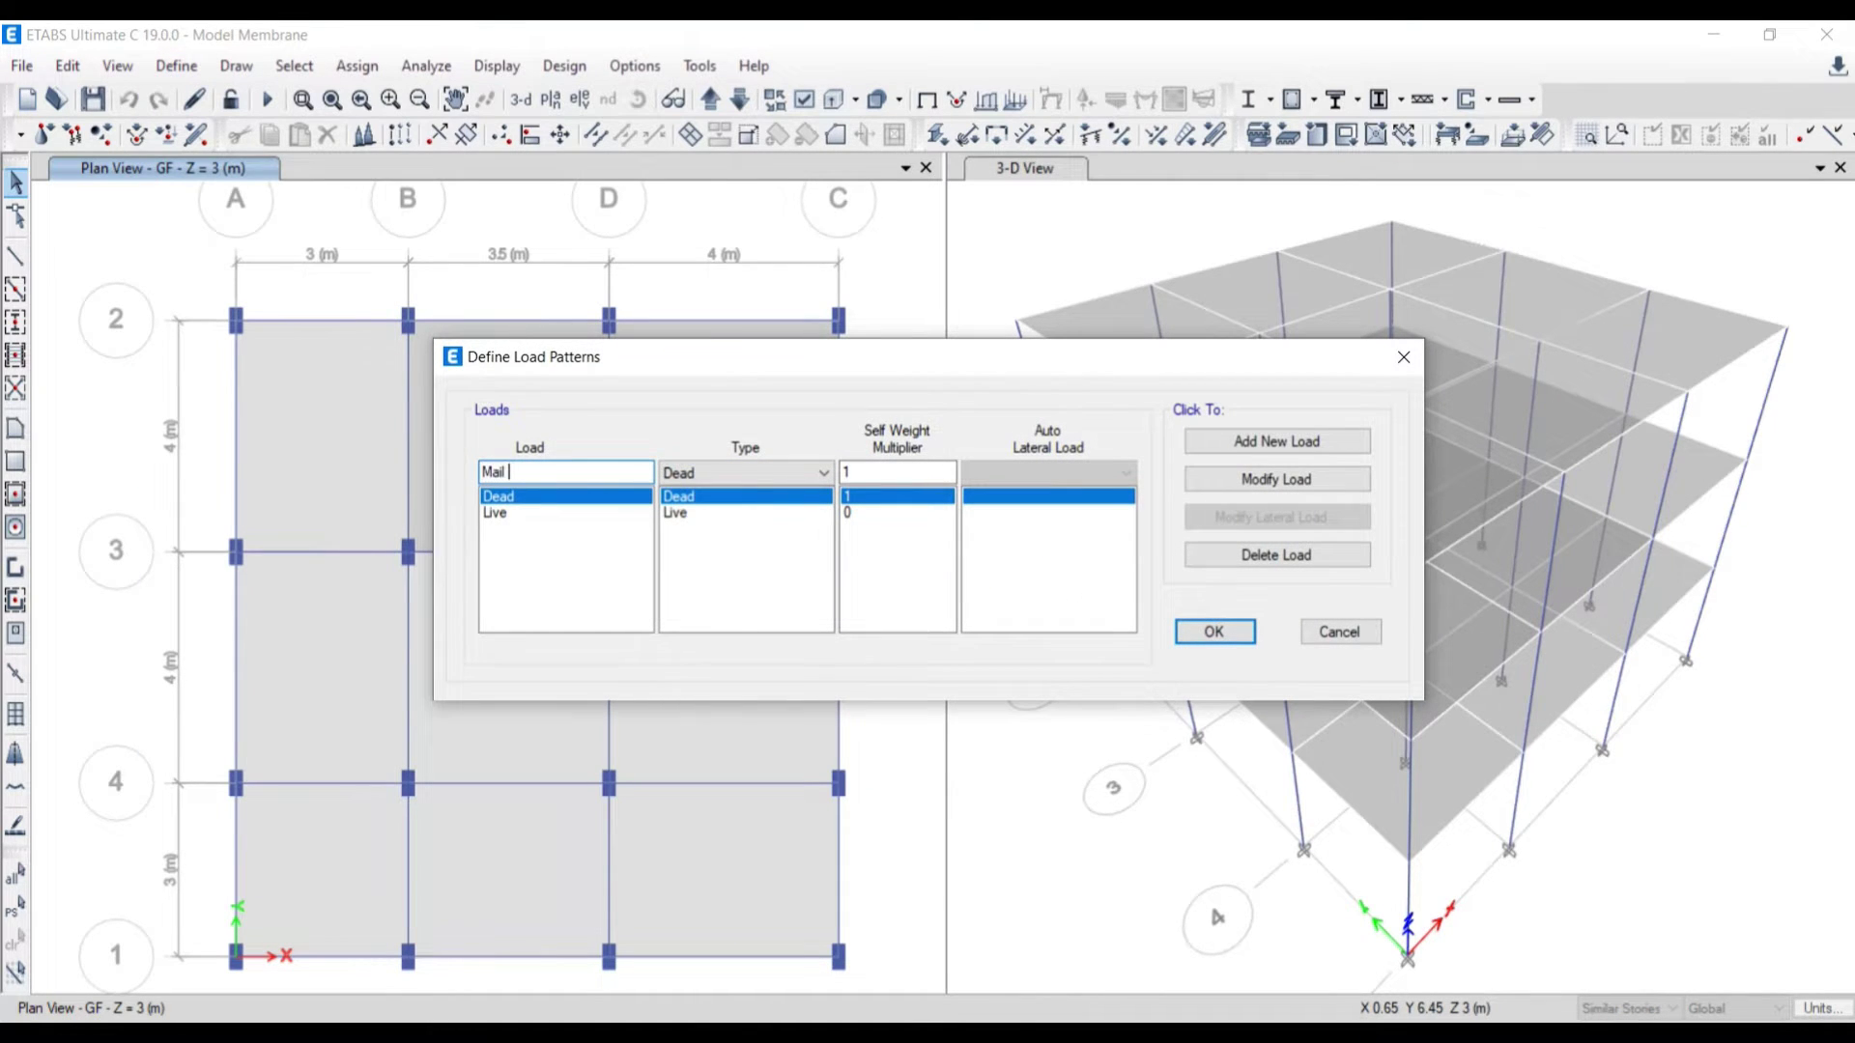
pyautogui.write('wall')
pyautogui.press('Tab')
pyautogui.press('s')
pyautogui.click(1260, 444)
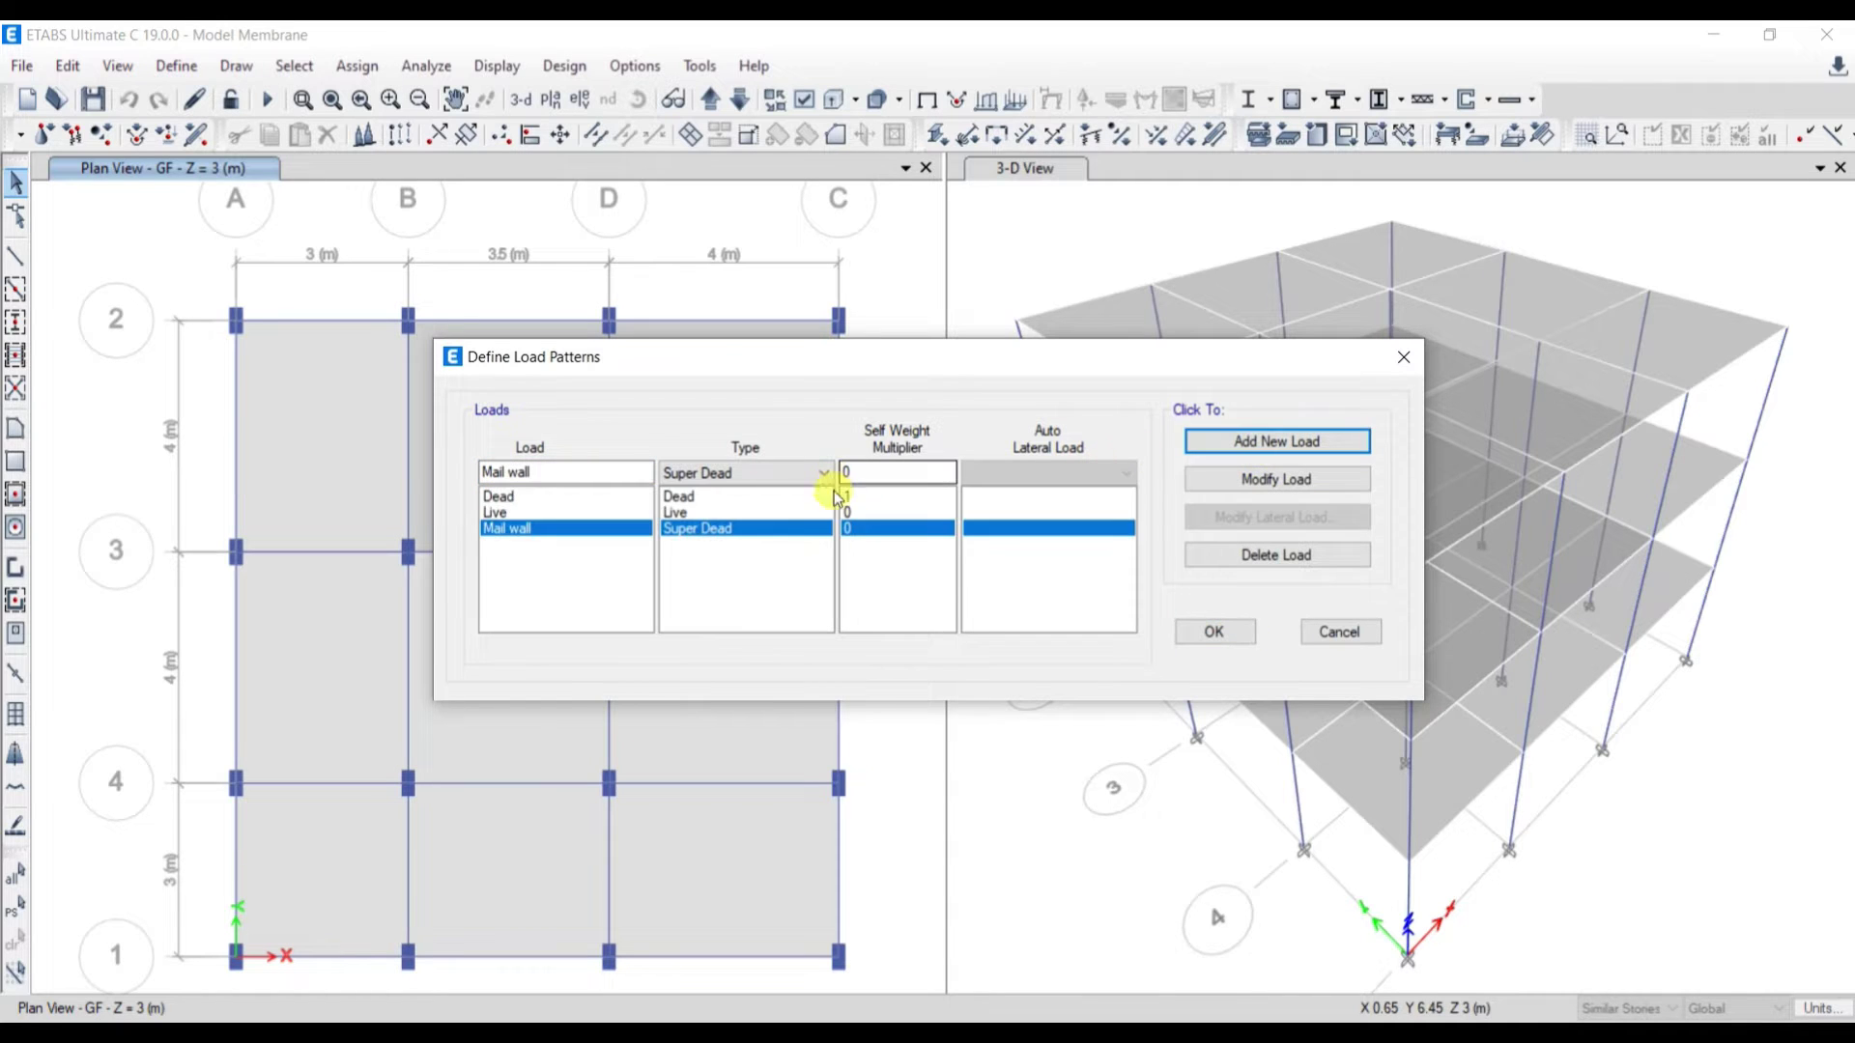
# Step: Add a Super Dead load pattern named "Partition wall" and save the load patterns
pyautogui.click(509, 474)
pyautogui.write('Partition')
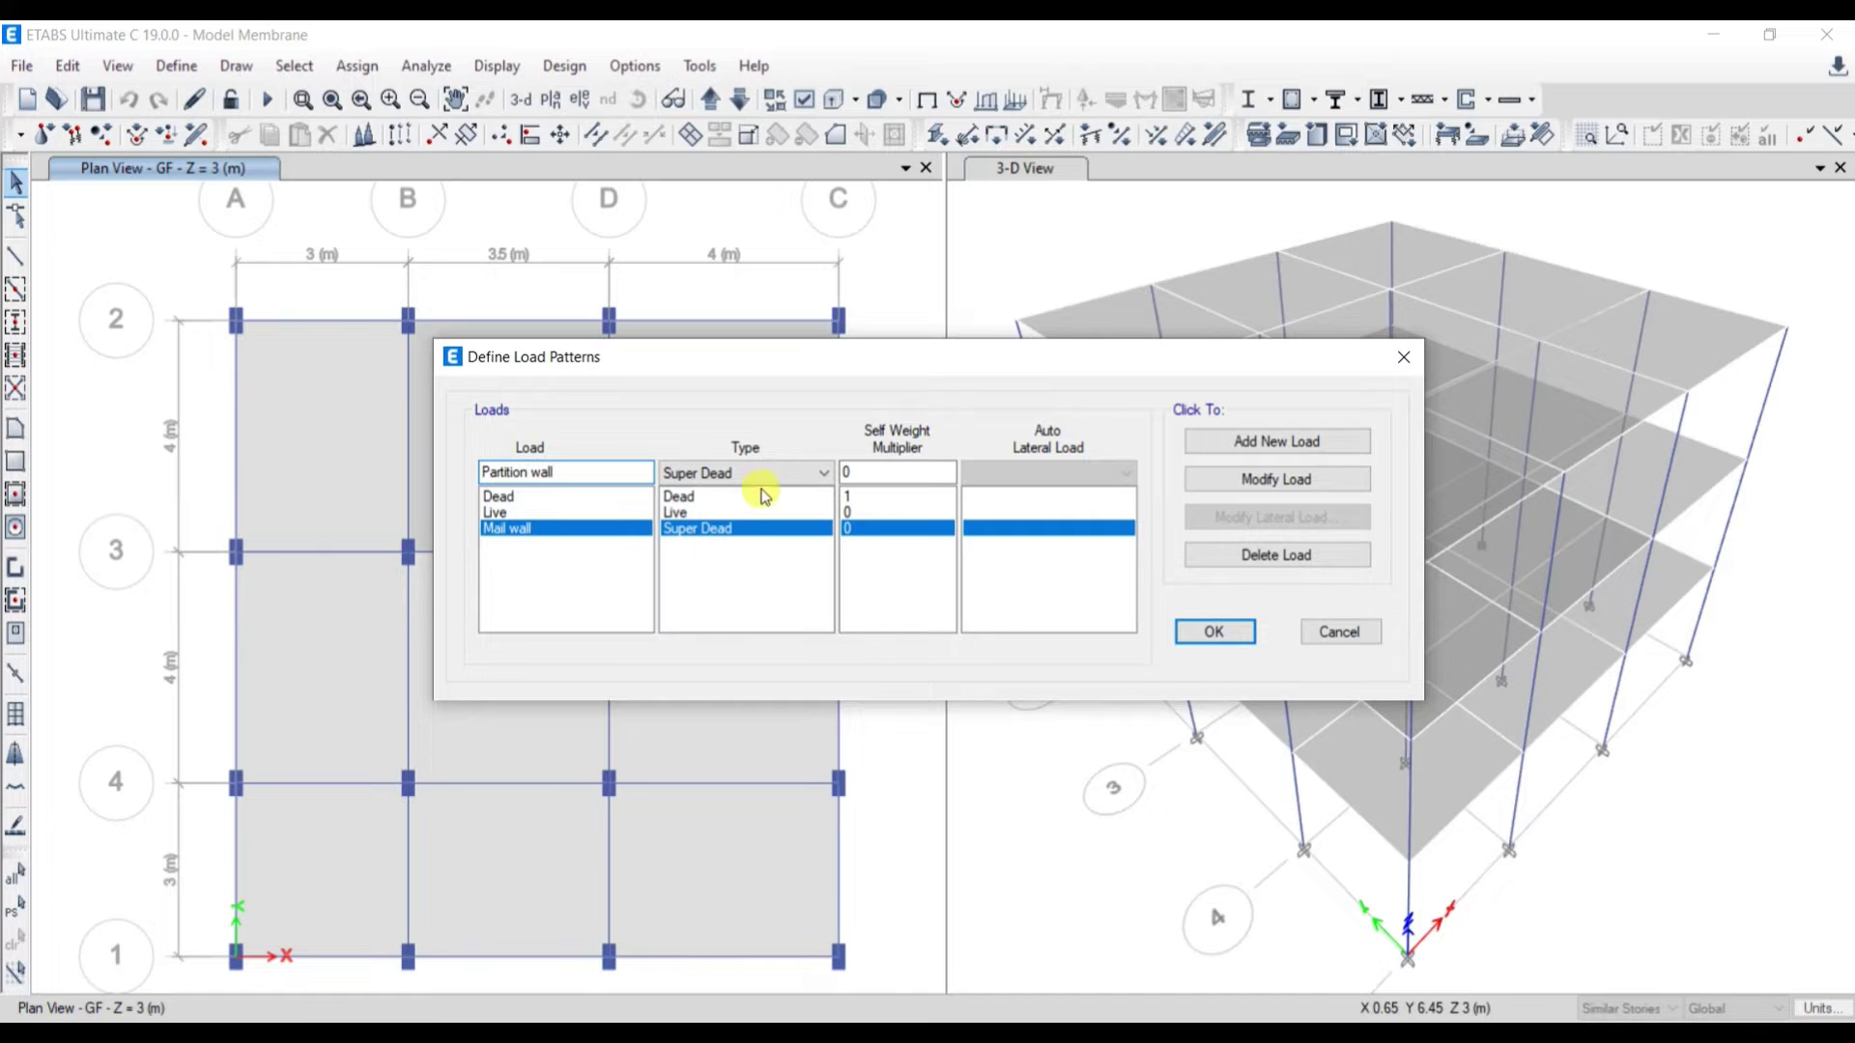
pyautogui.click(1246, 443)
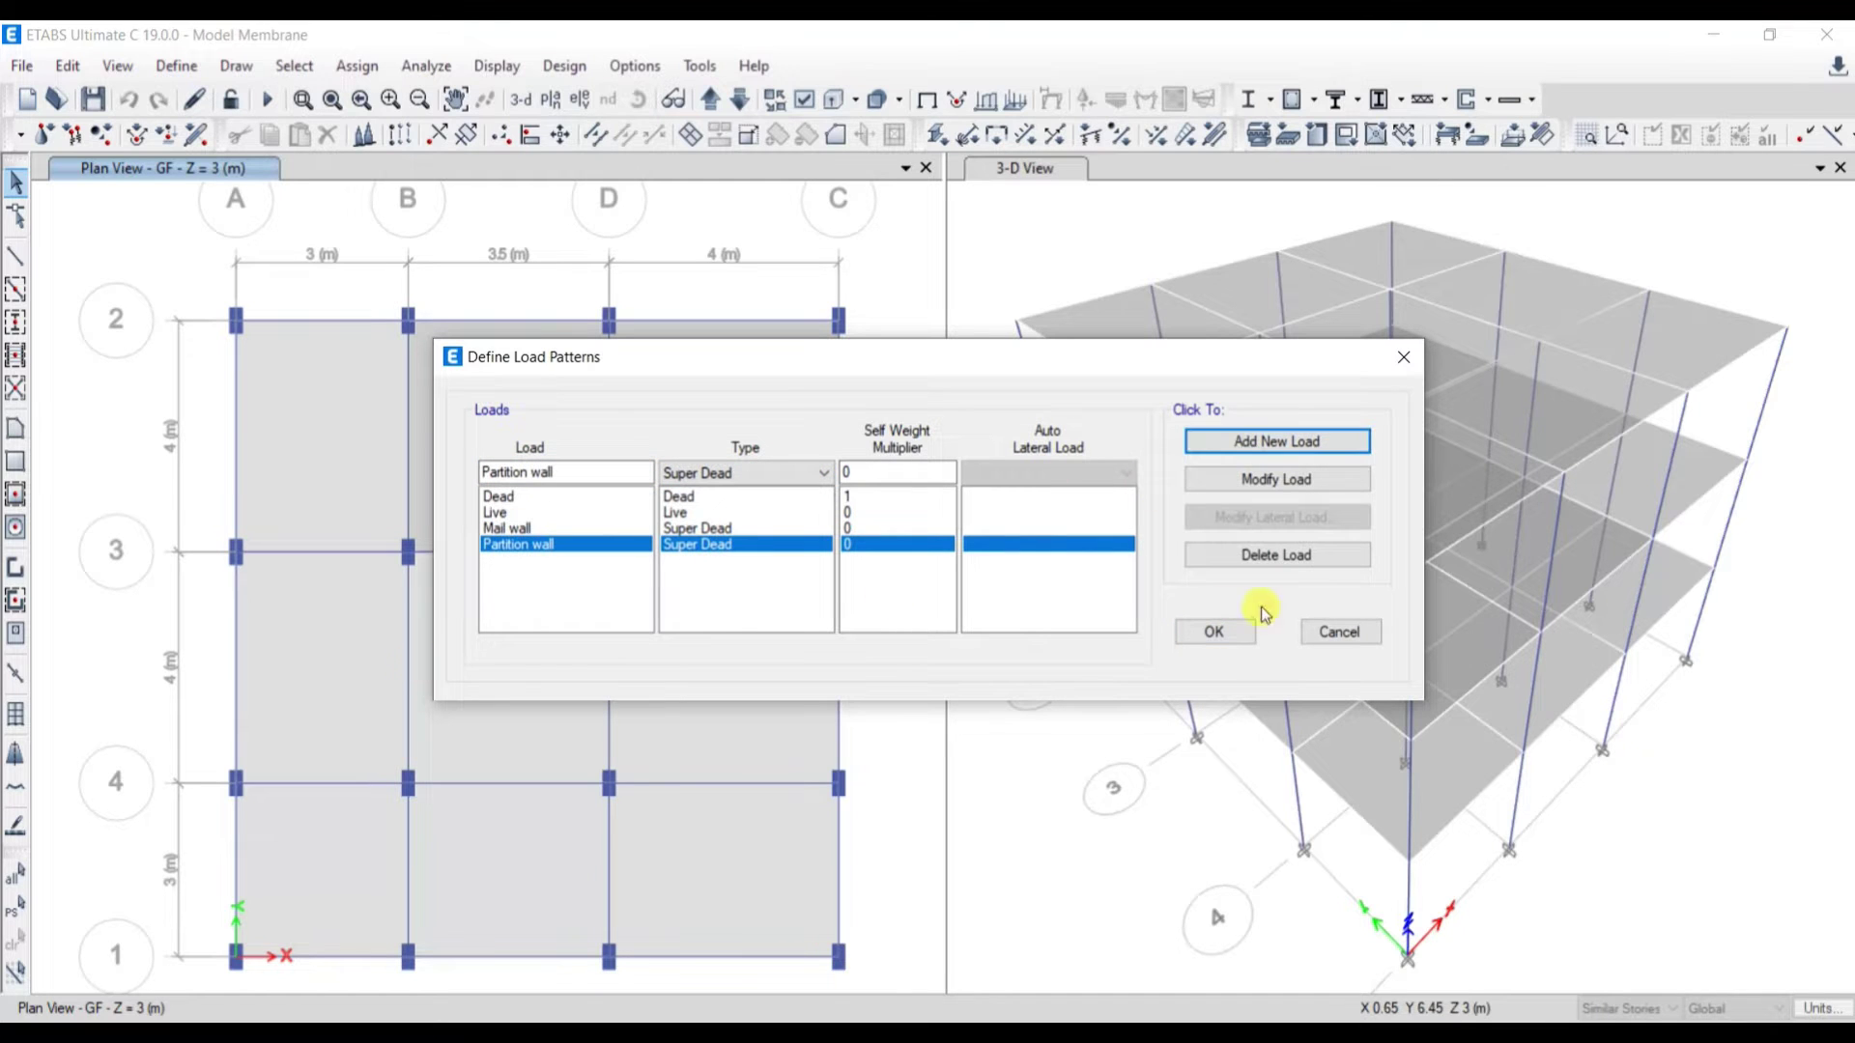
pyautogui.click(1215, 633)
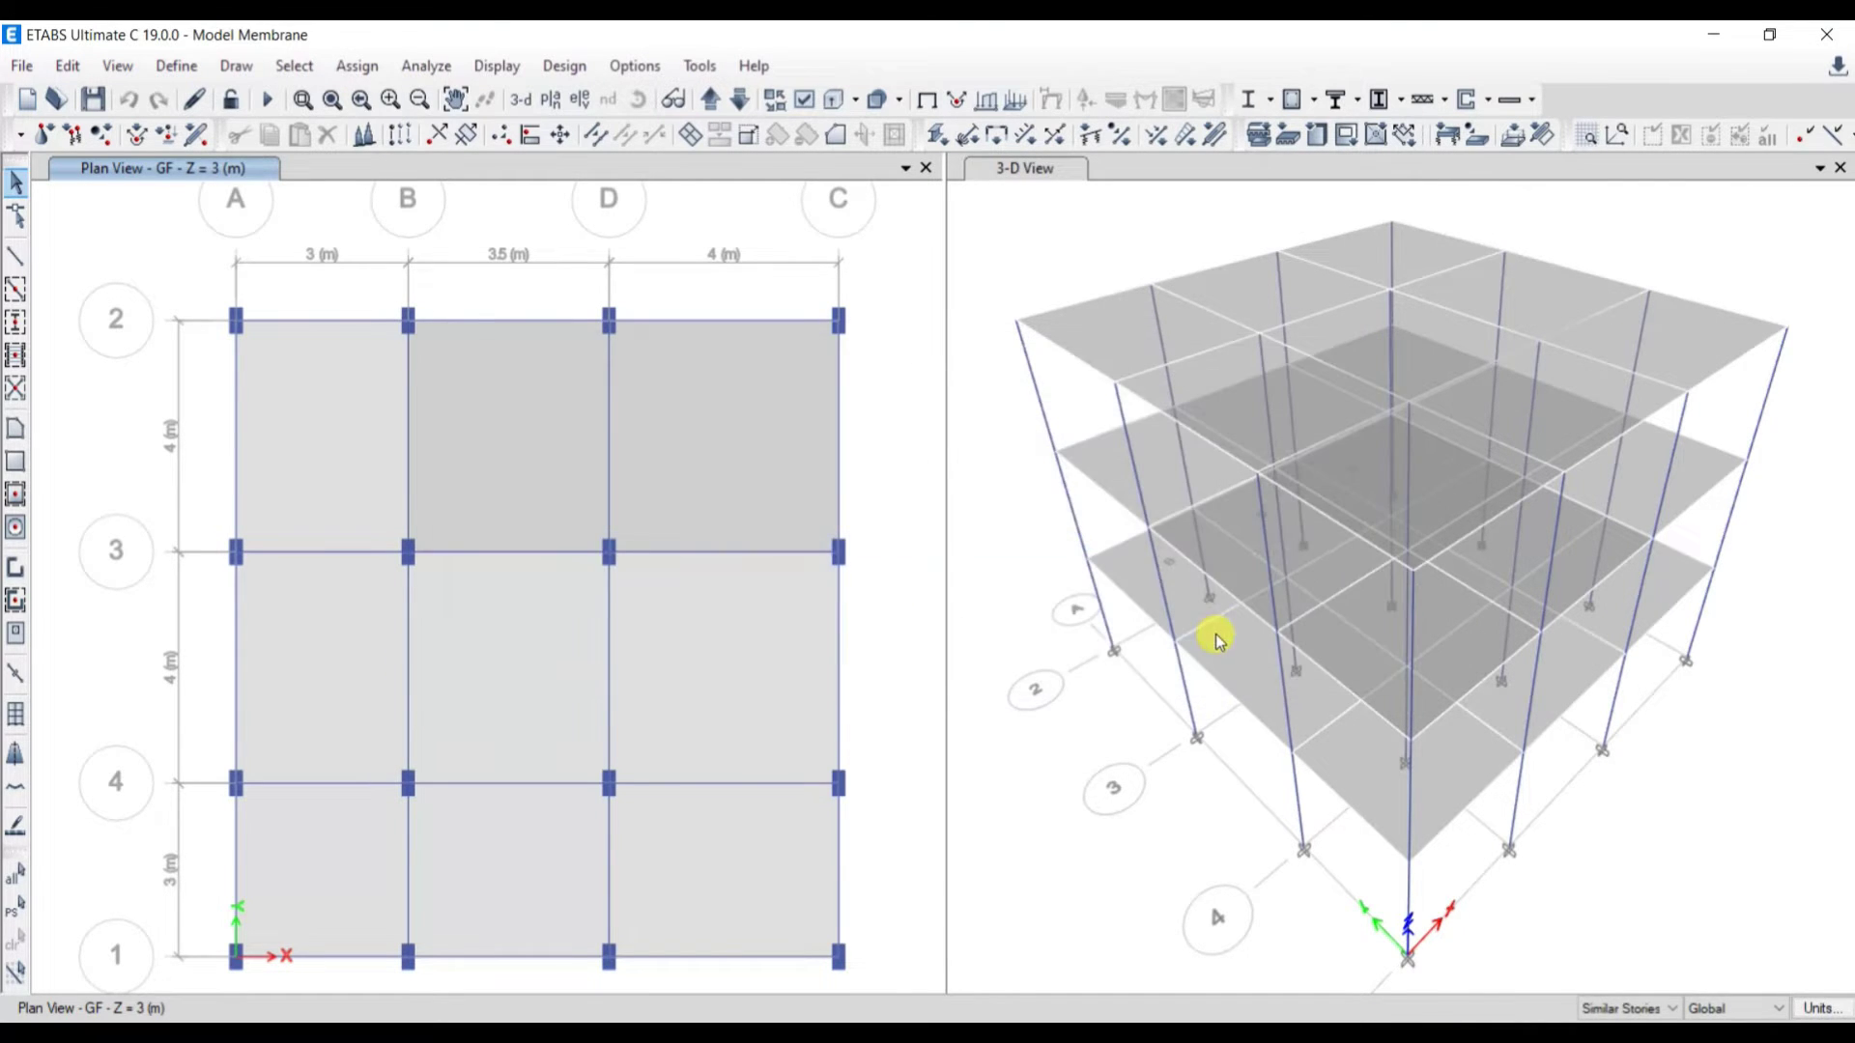
# Step: Add a load pattern named "Floor finish" of type Dead with self weight multiplier 0 and save the load patterns
pyautogui.click(176, 65)
pyautogui.click(242, 575)
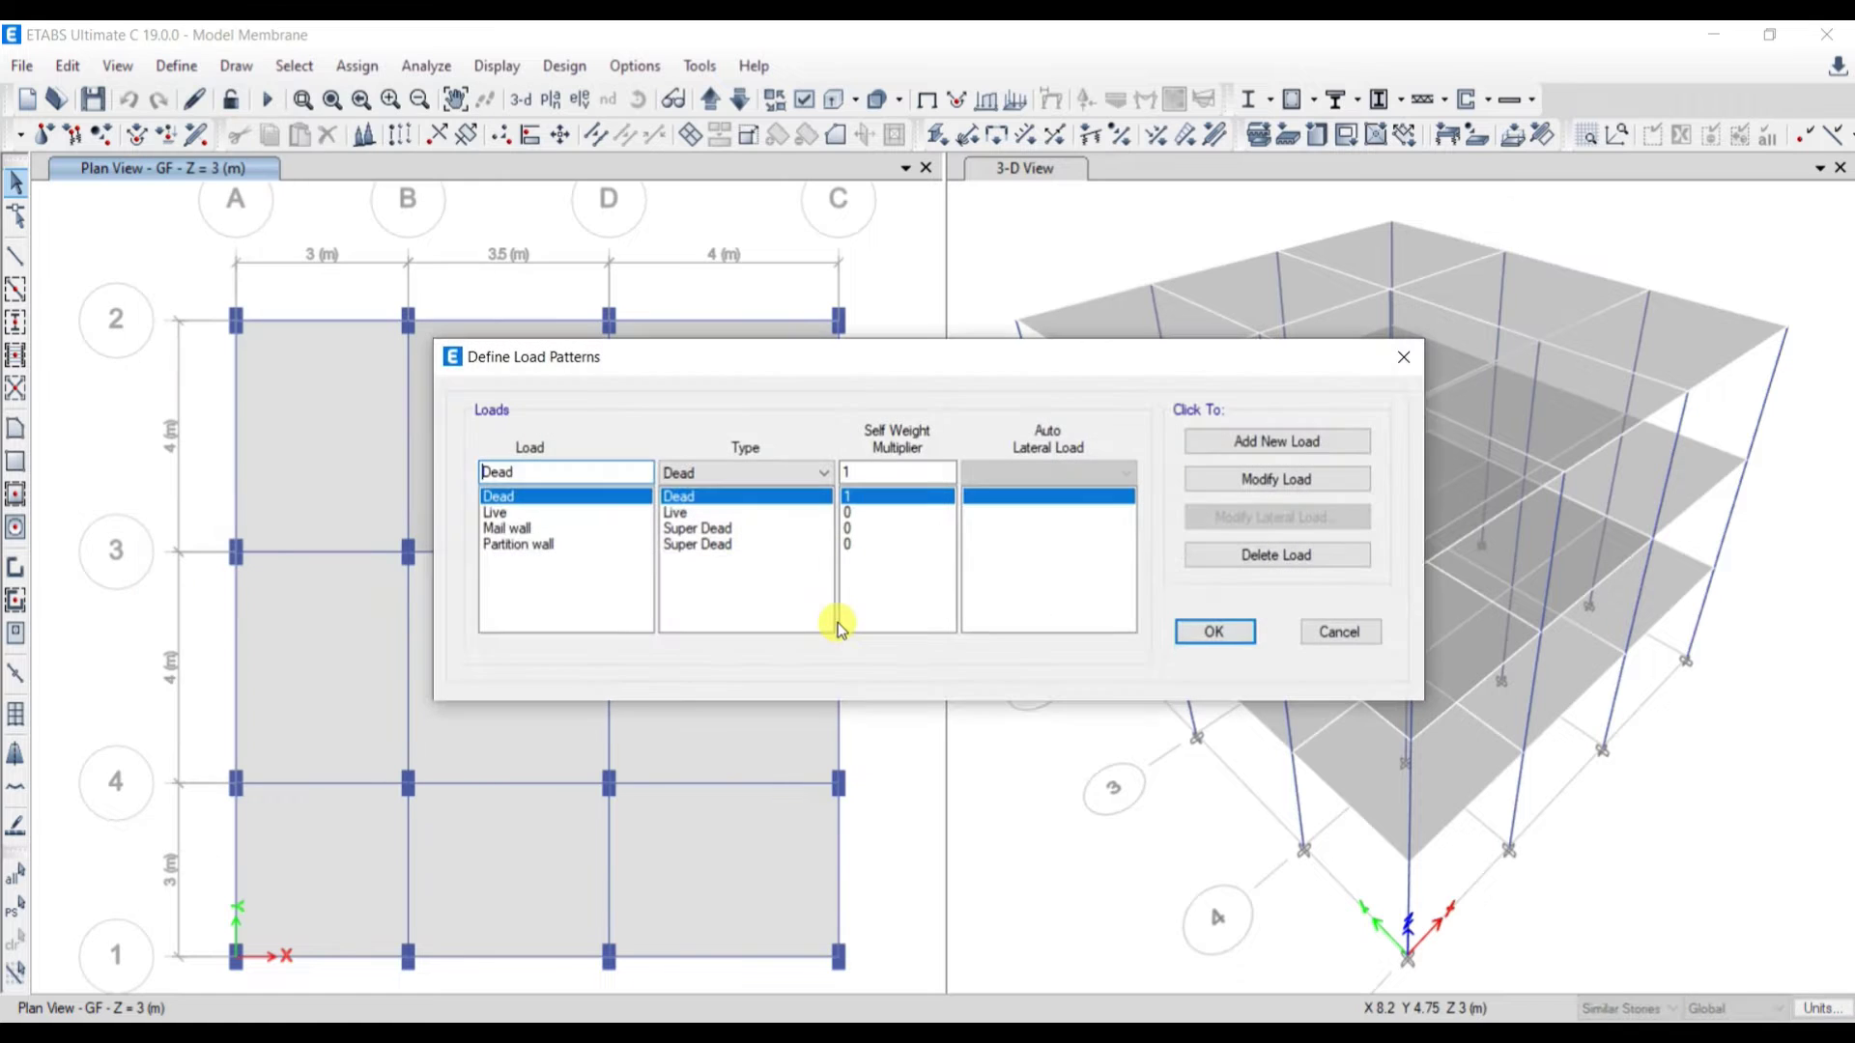
pyautogui.doubleClick(650, 446)
pyautogui.write('Flo')
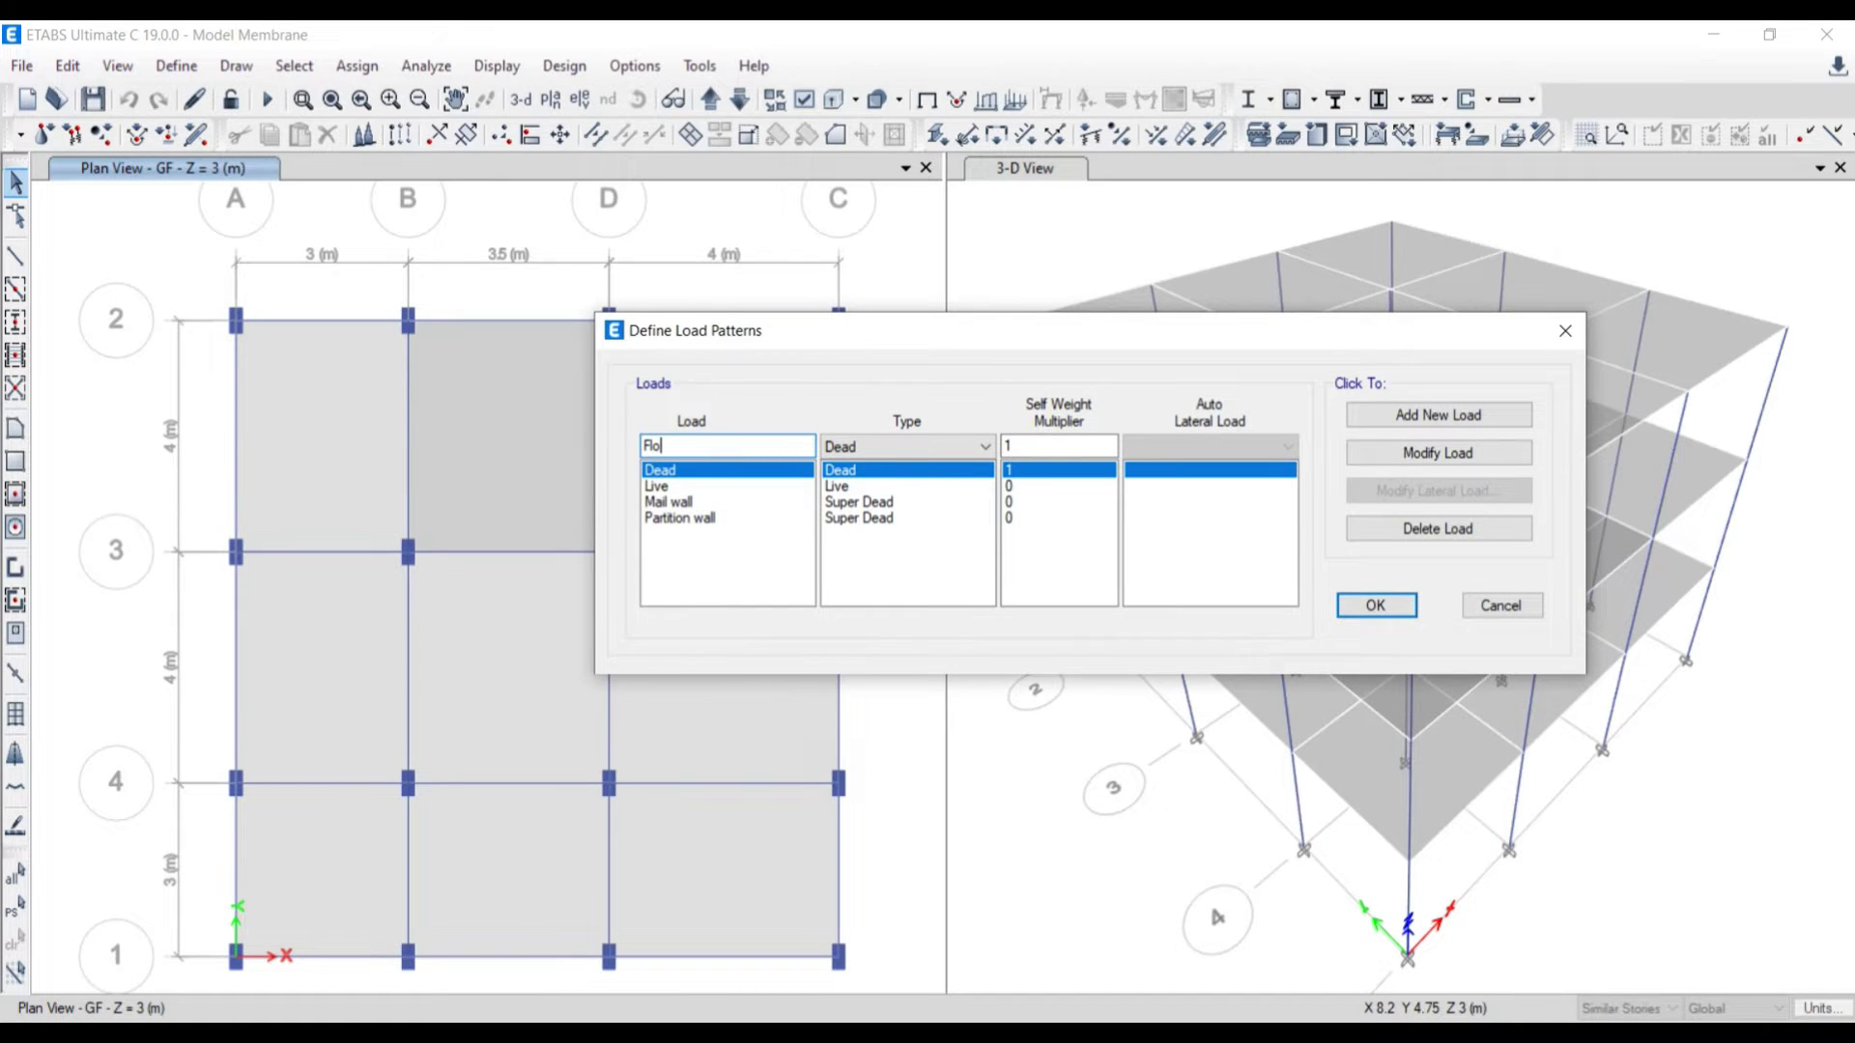
pyautogui.write('or finish')
pyautogui.doubleClick(1053, 446)
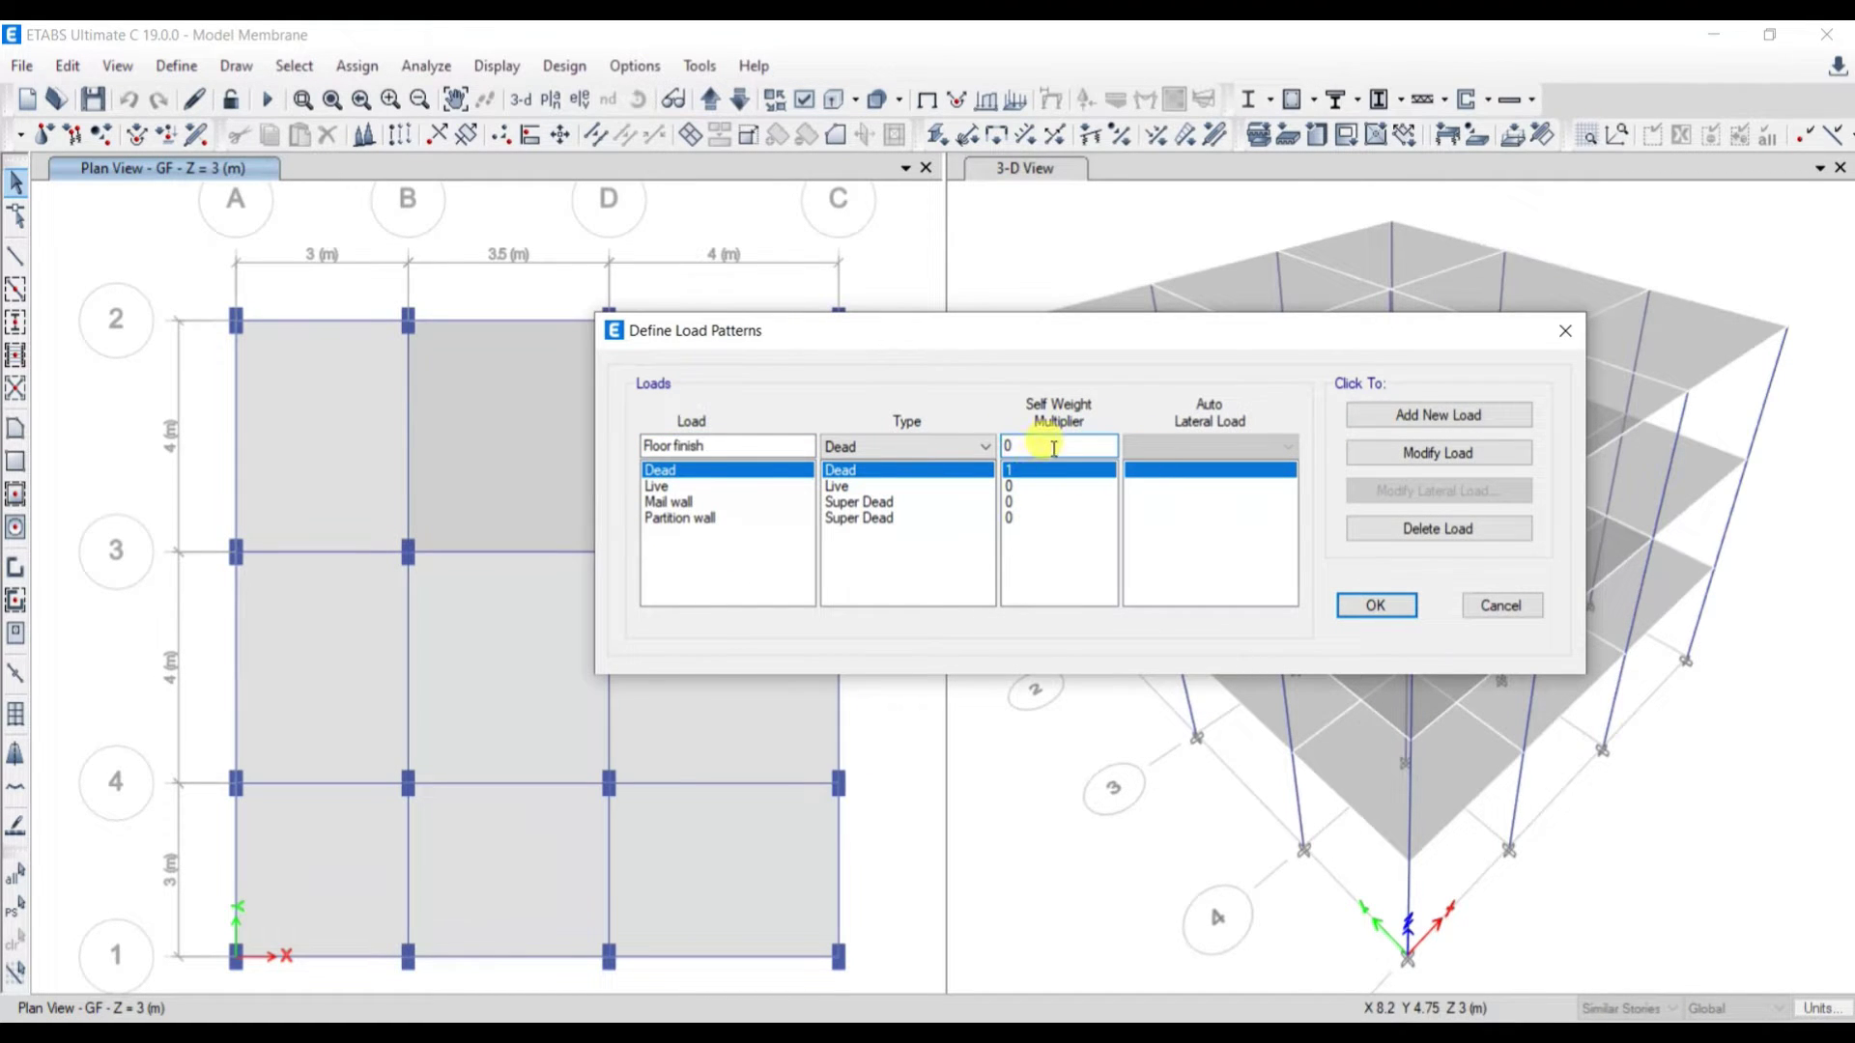
pyautogui.write('0')
pyautogui.click(1389, 421)
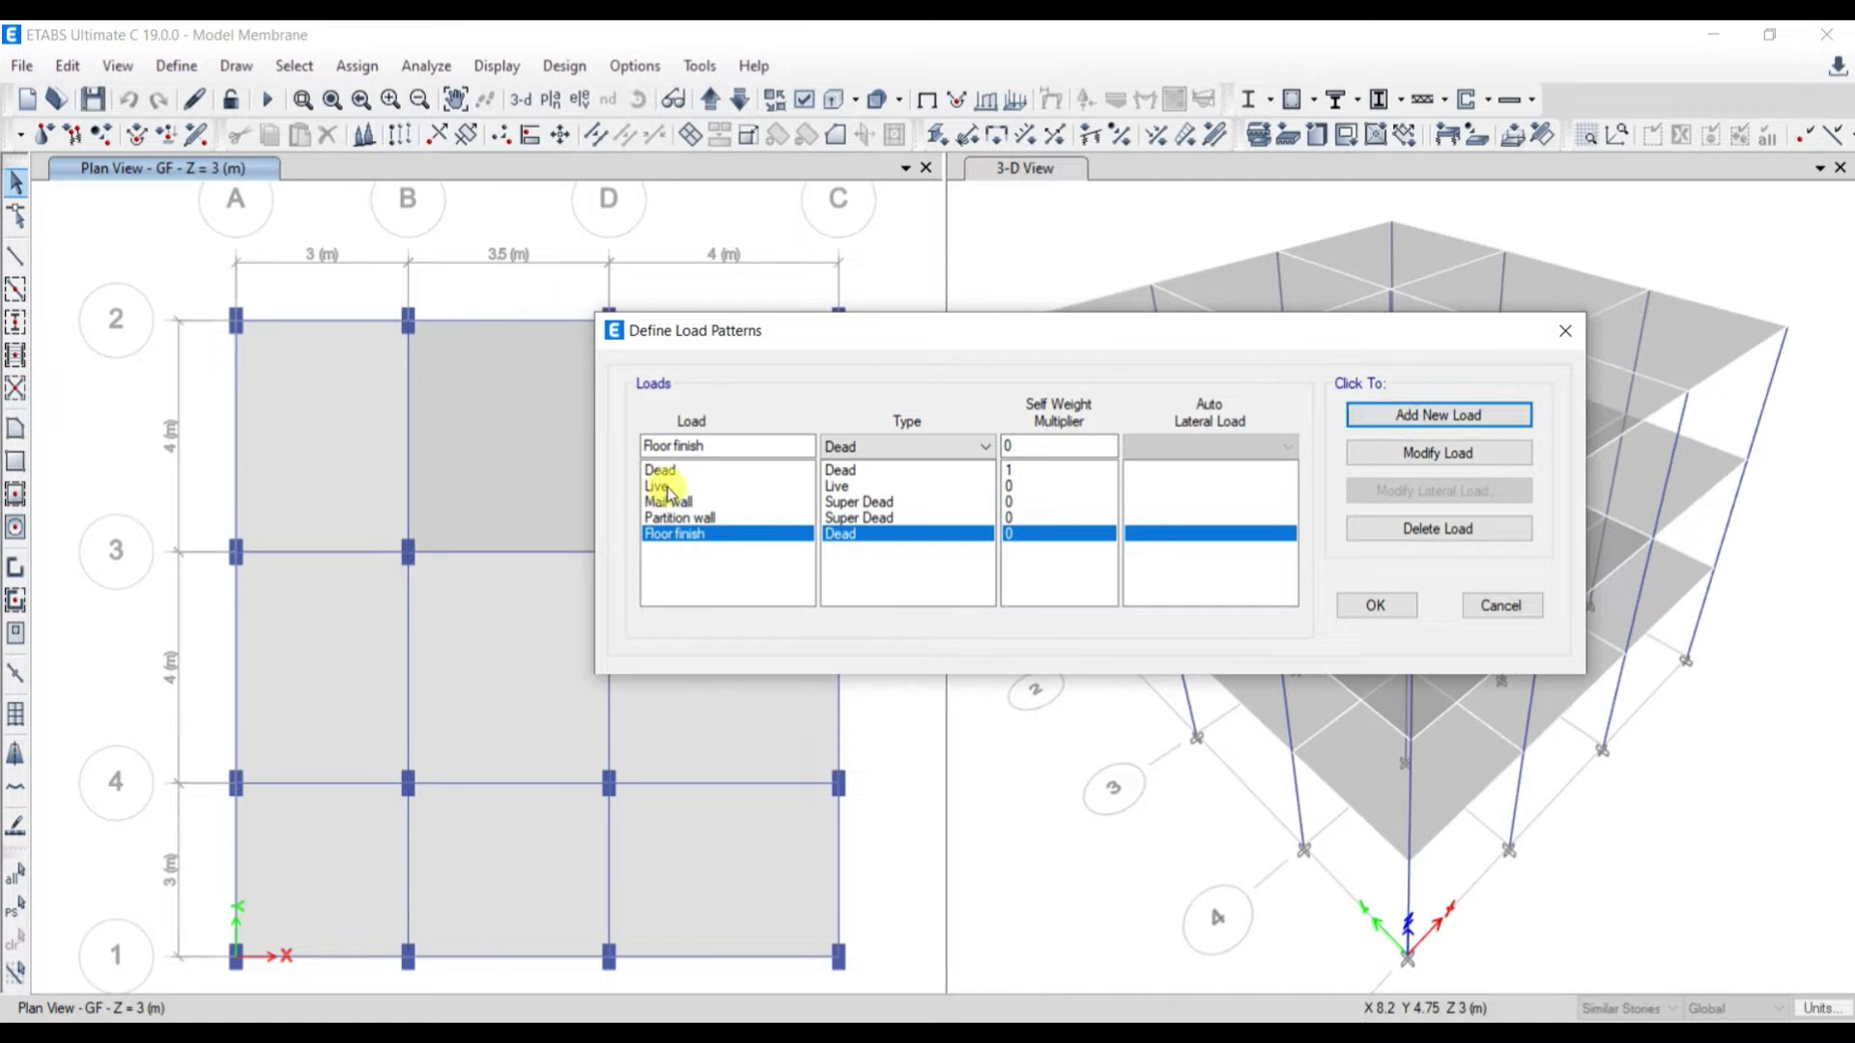
pyautogui.click(1372, 601)
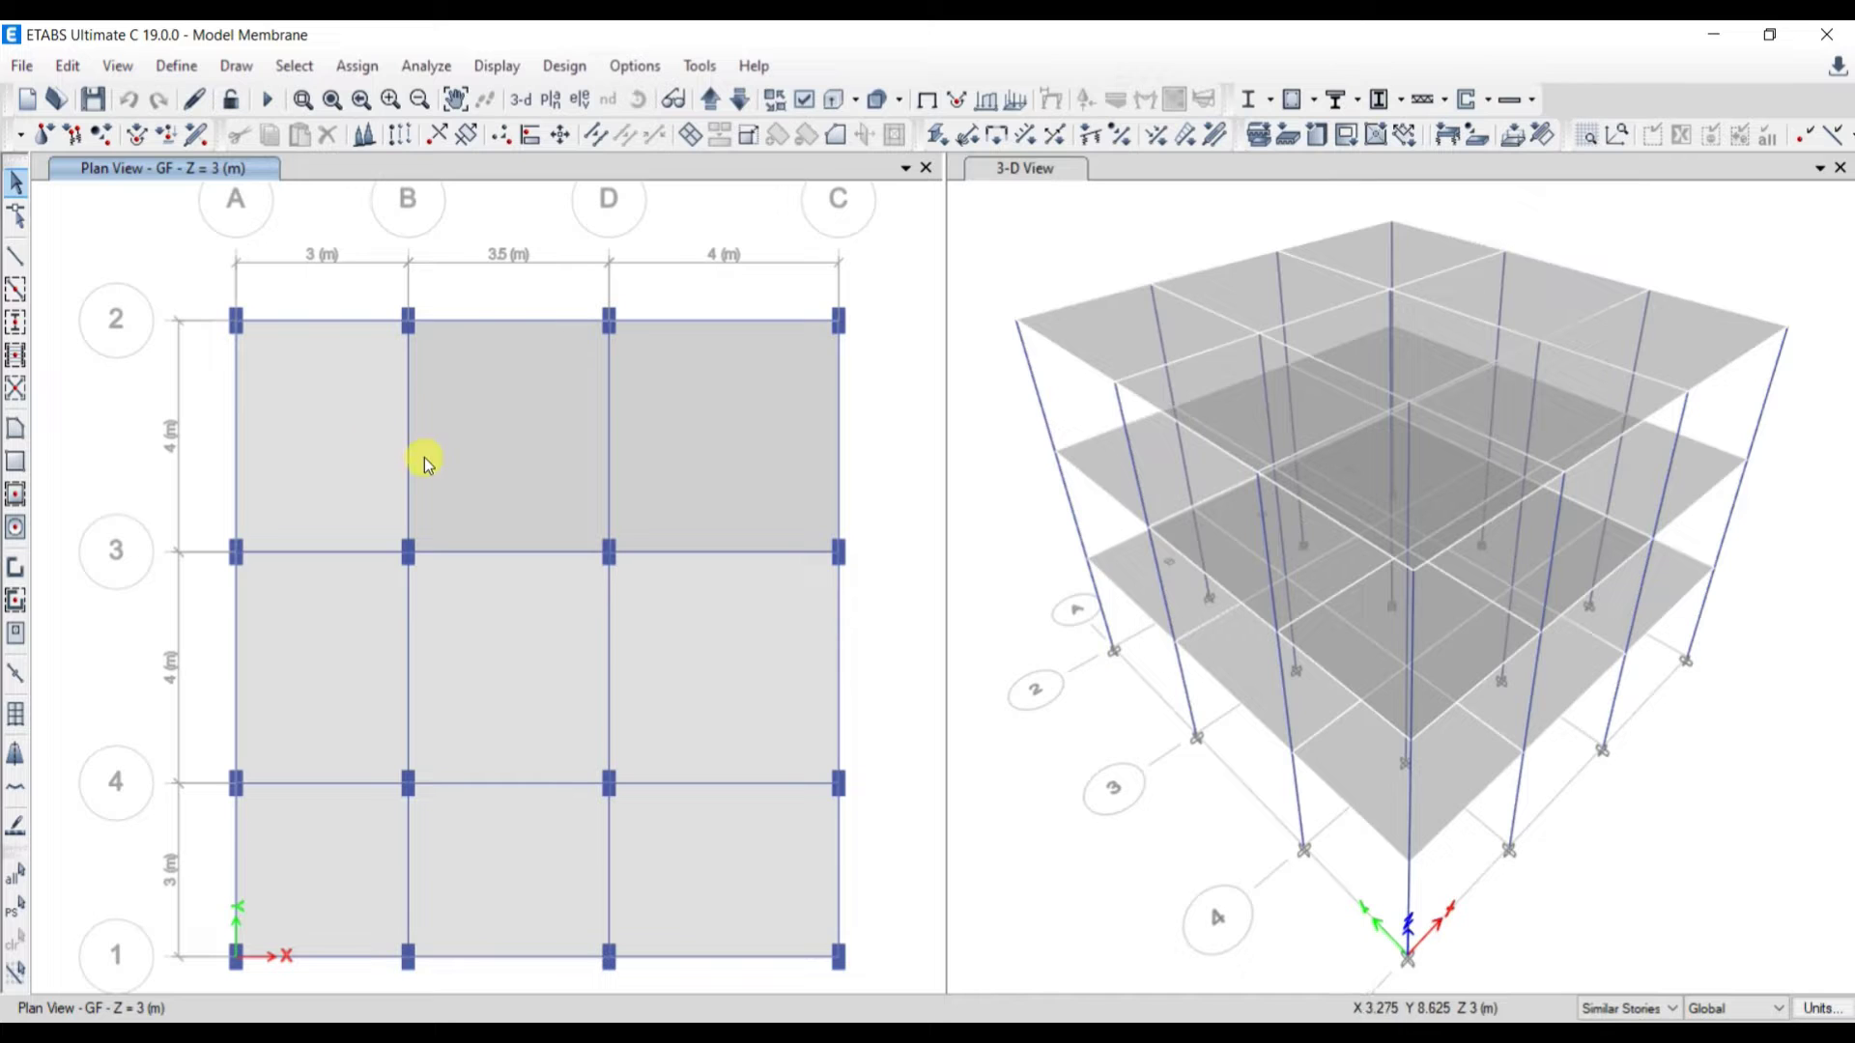
# Step: Select all perimeter beams along grids A, C, 1 and 2 in the GF plan, including those on similar stories
pyautogui.click(235, 538)
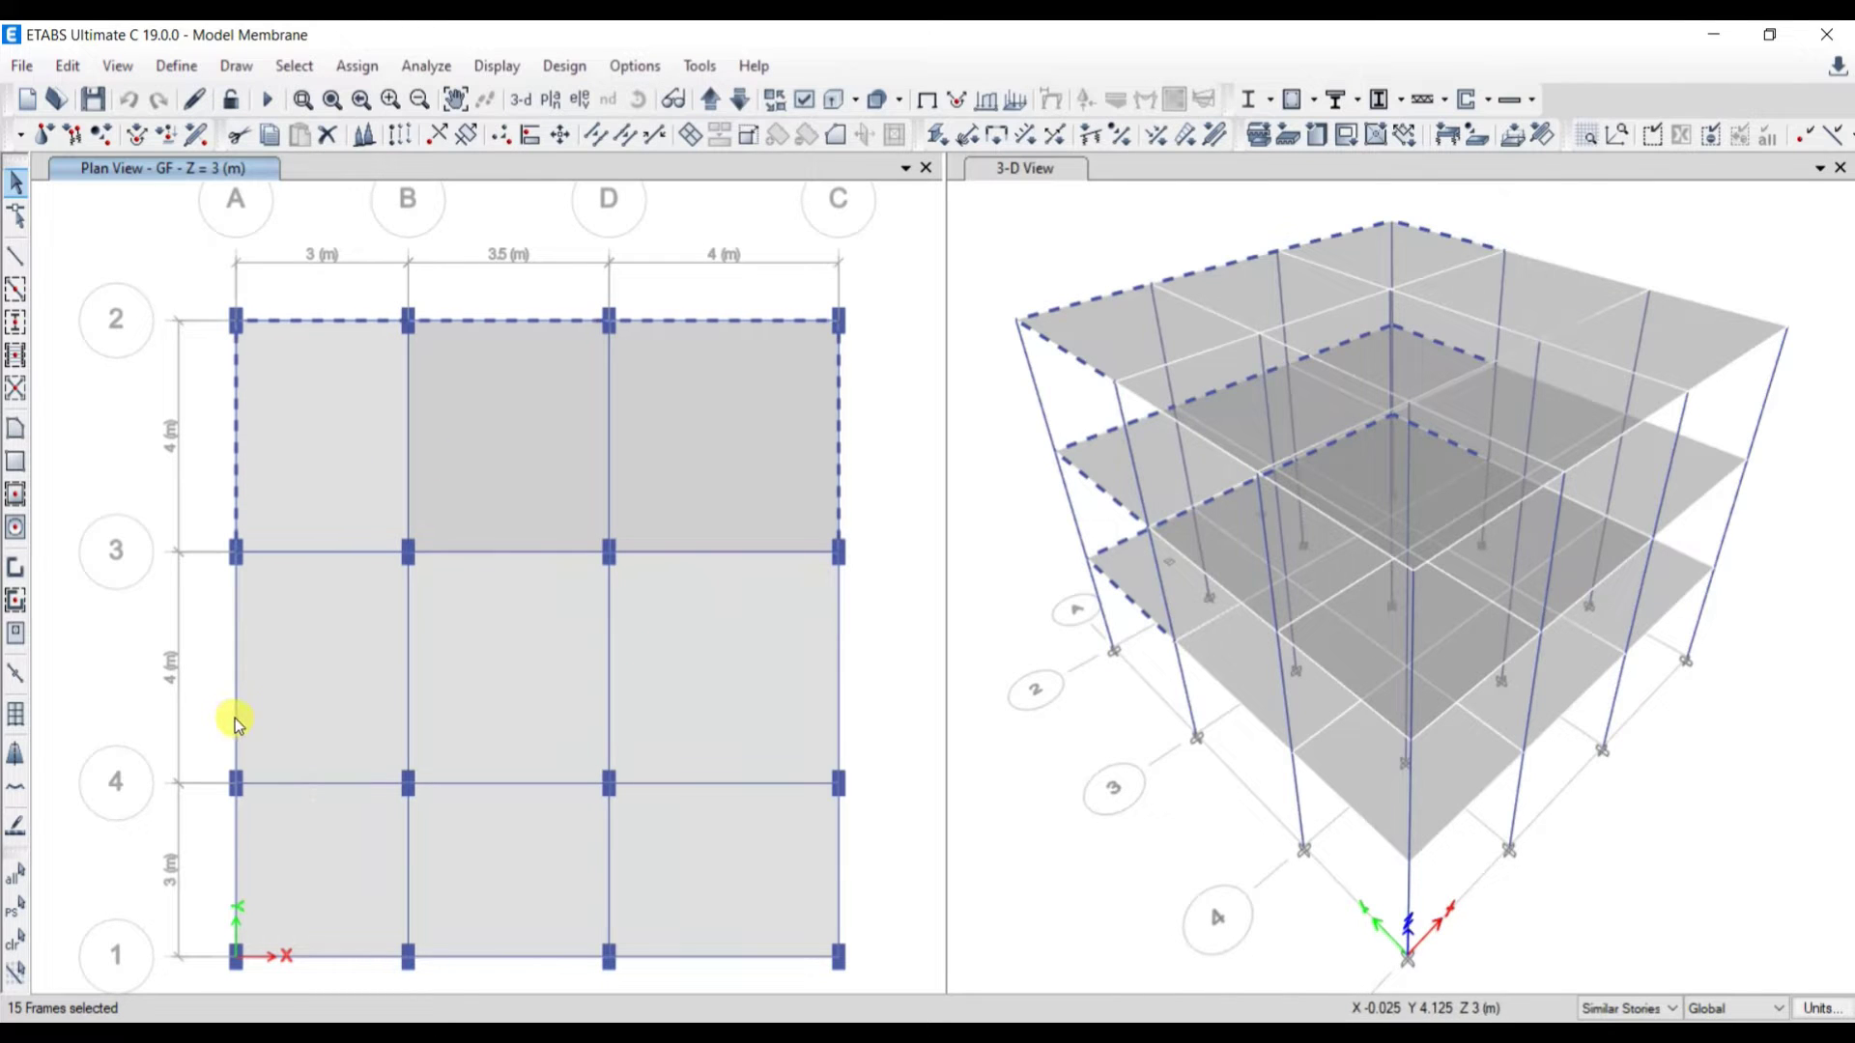
pyautogui.click(235, 717)
pyautogui.click(236, 886)
pyautogui.click(338, 956)
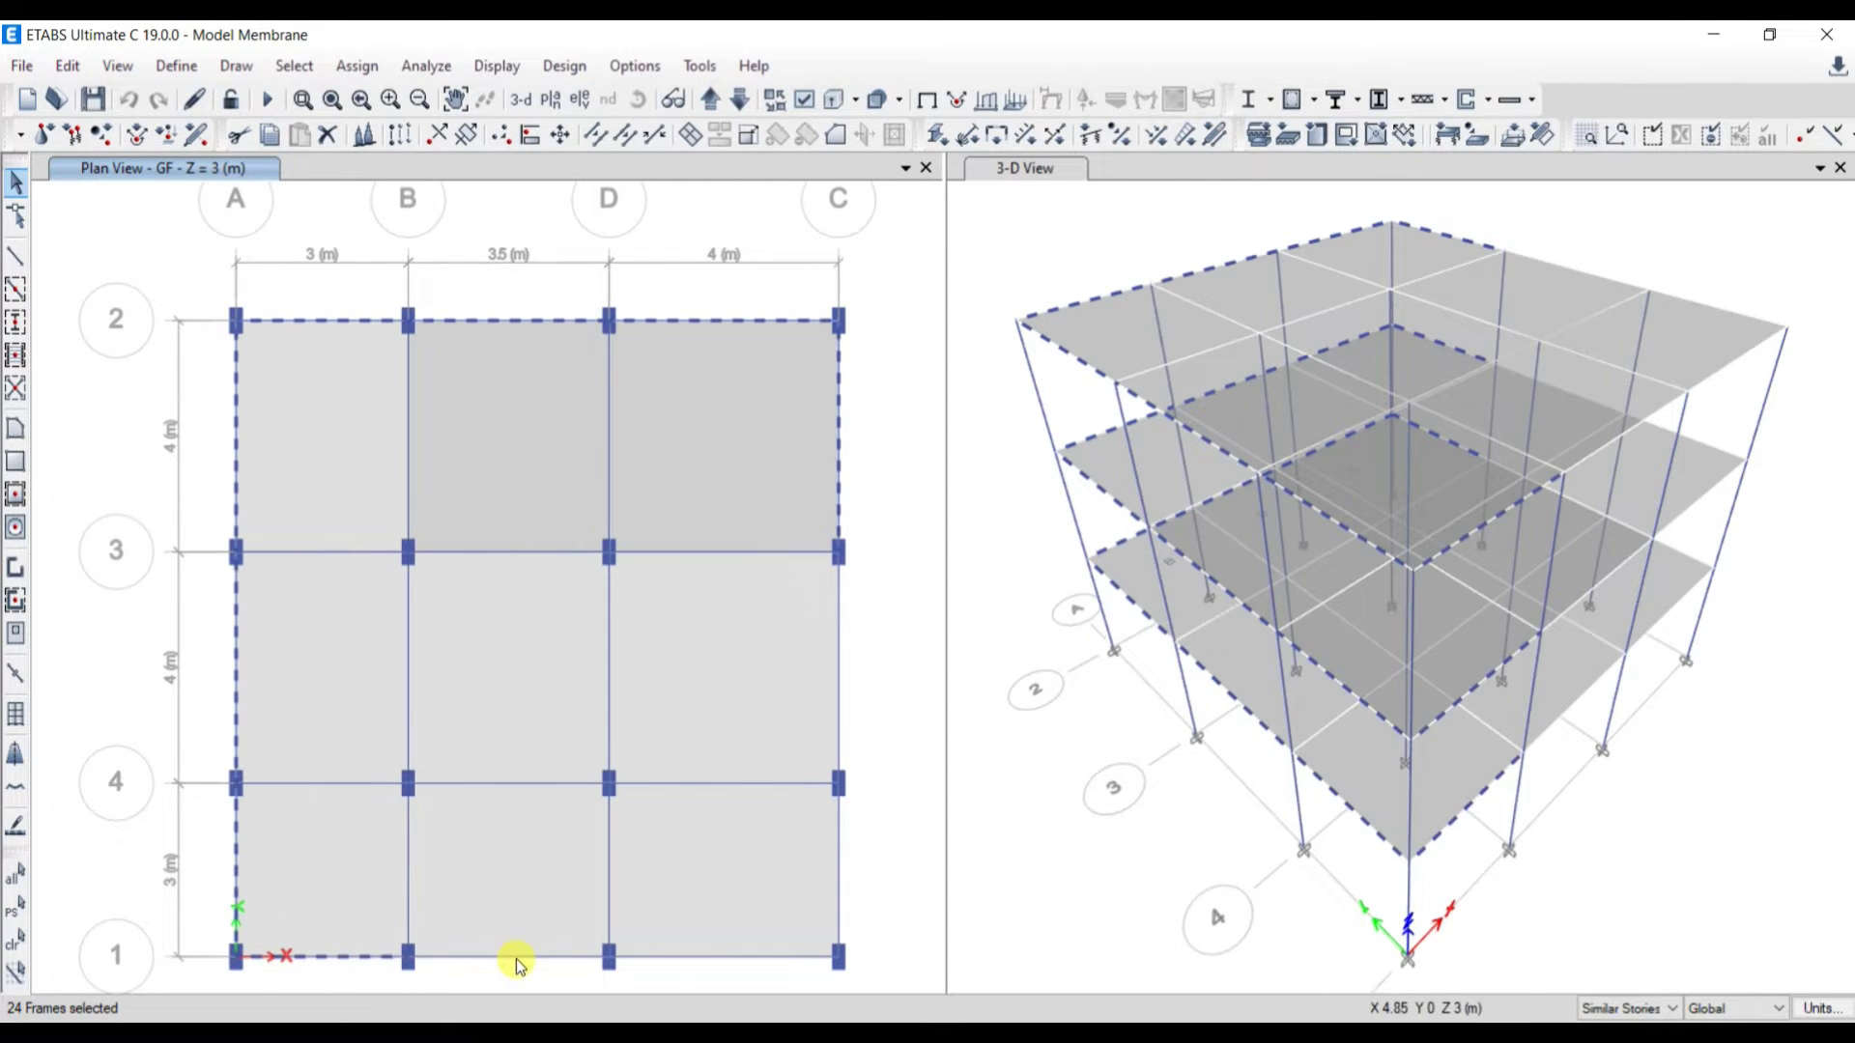
pyautogui.click(517, 957)
pyautogui.click(671, 957)
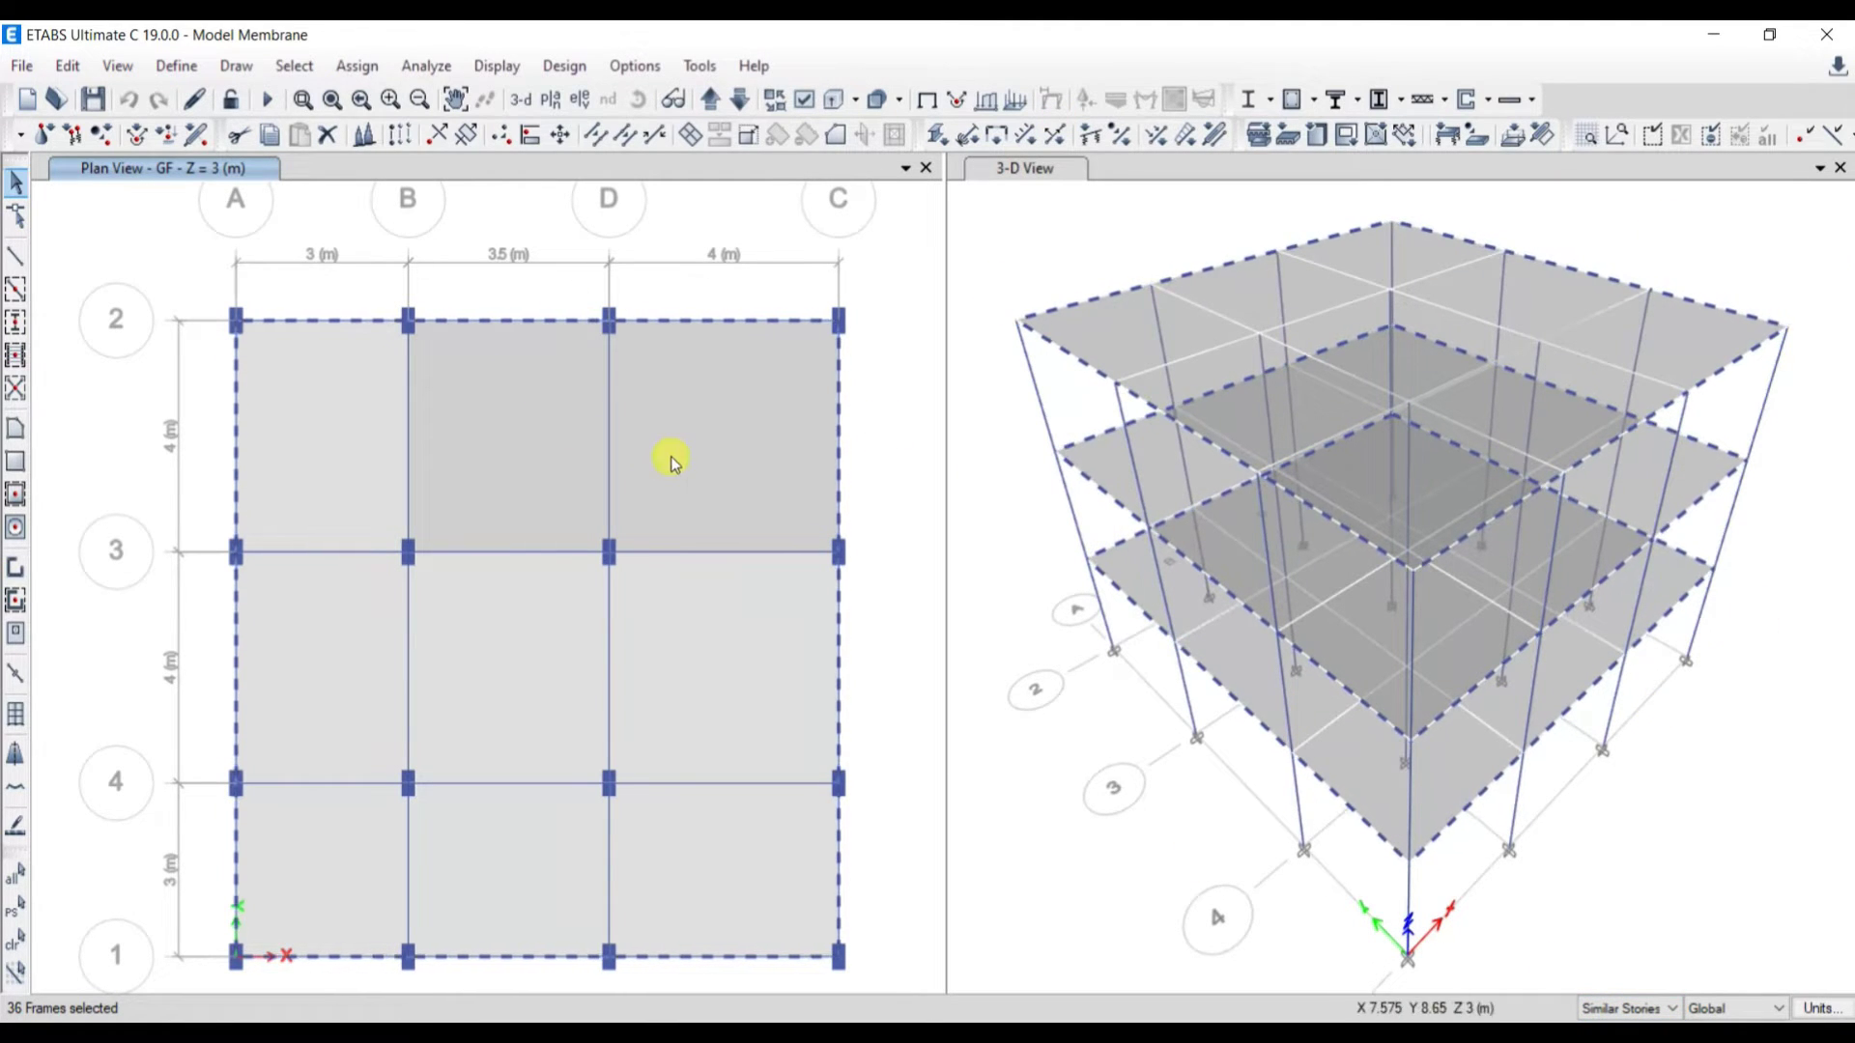
# Step: Assign a uniform distributed load of 12 kN/m in the Gravity direction to the perimeter beams under the Mail wall pattern
pyautogui.click(357, 65)
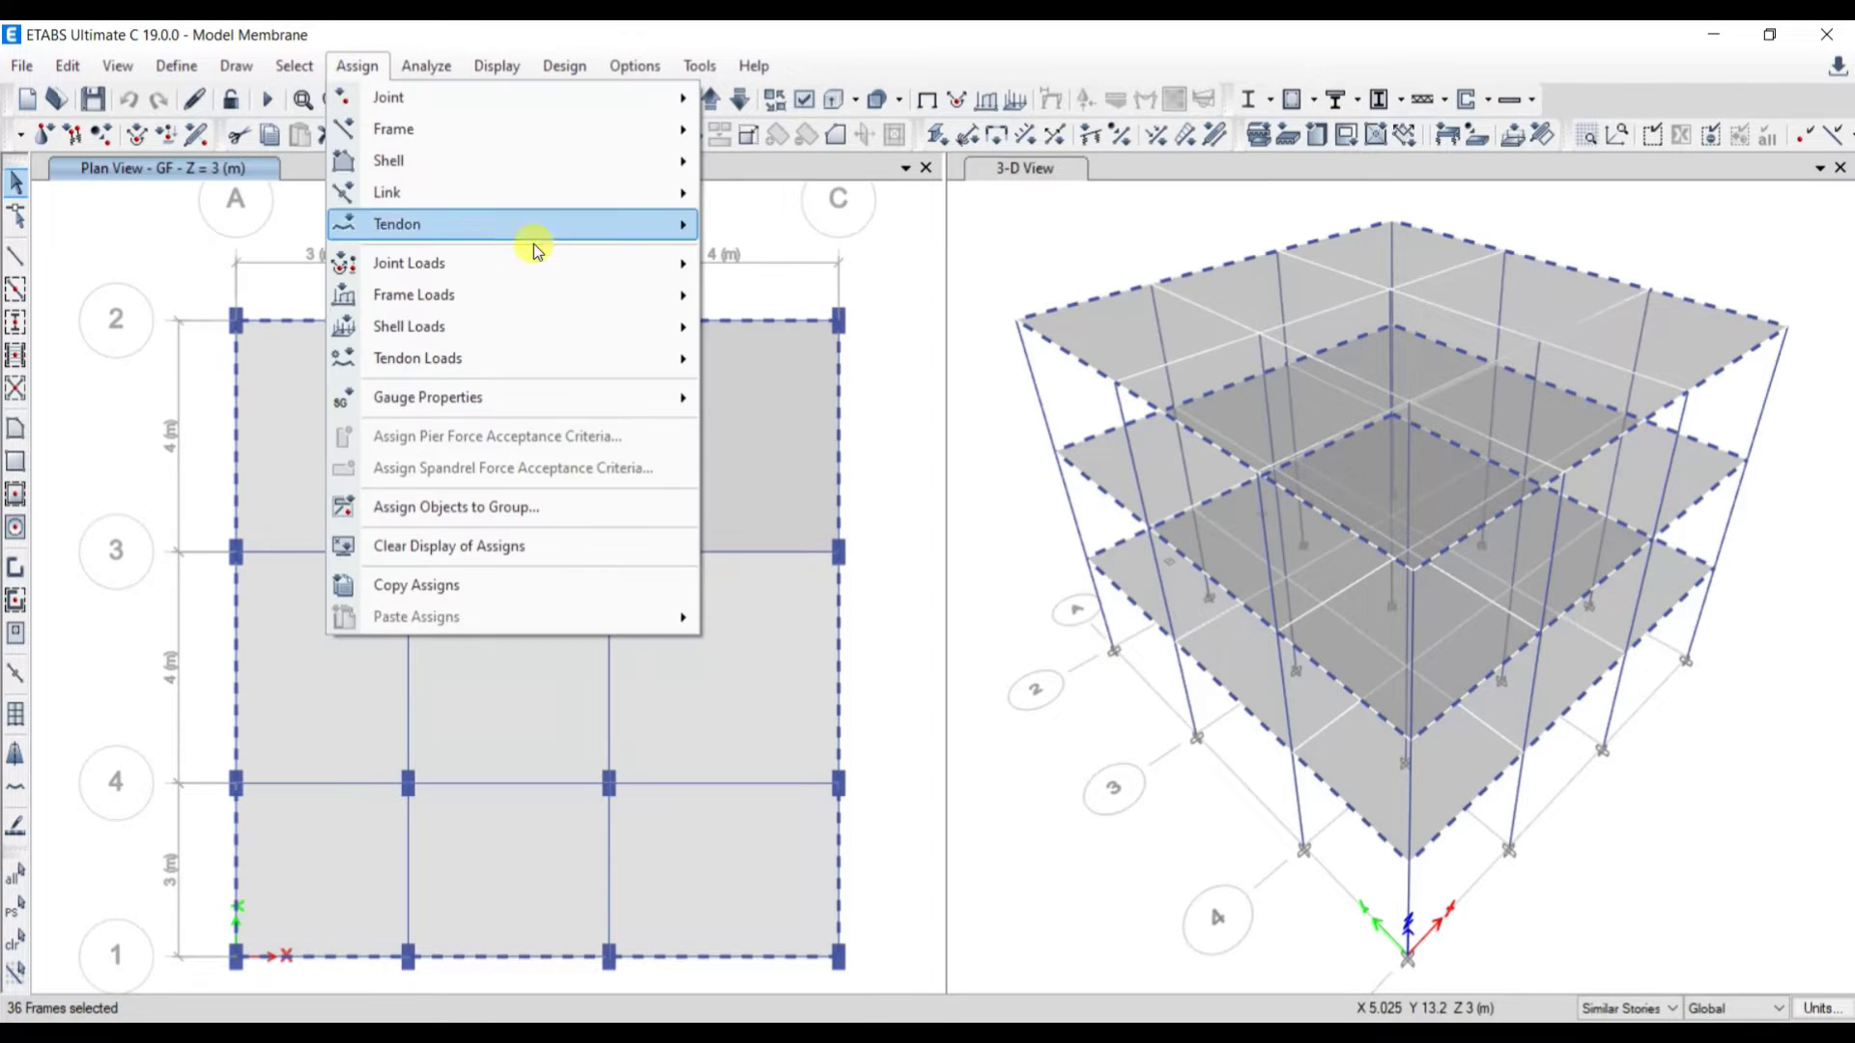
pyautogui.moveTo(390, 293)
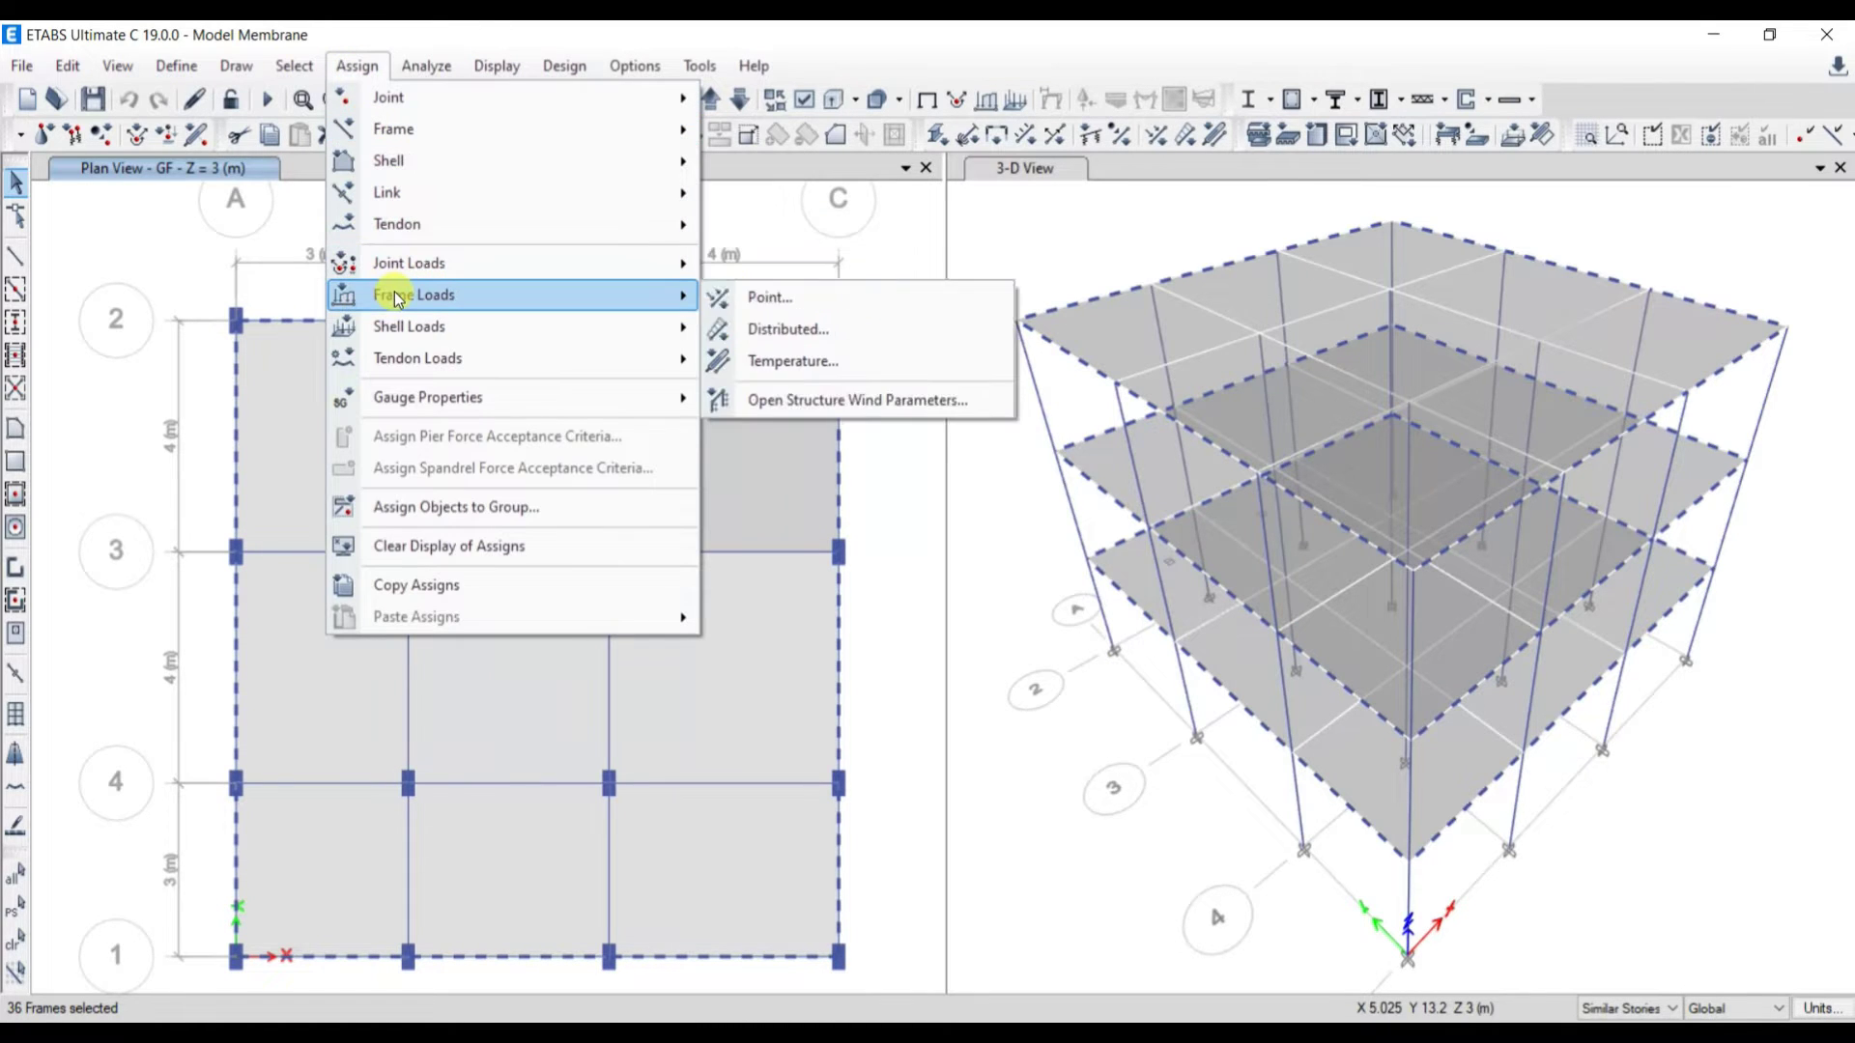
pyautogui.click(816, 328)
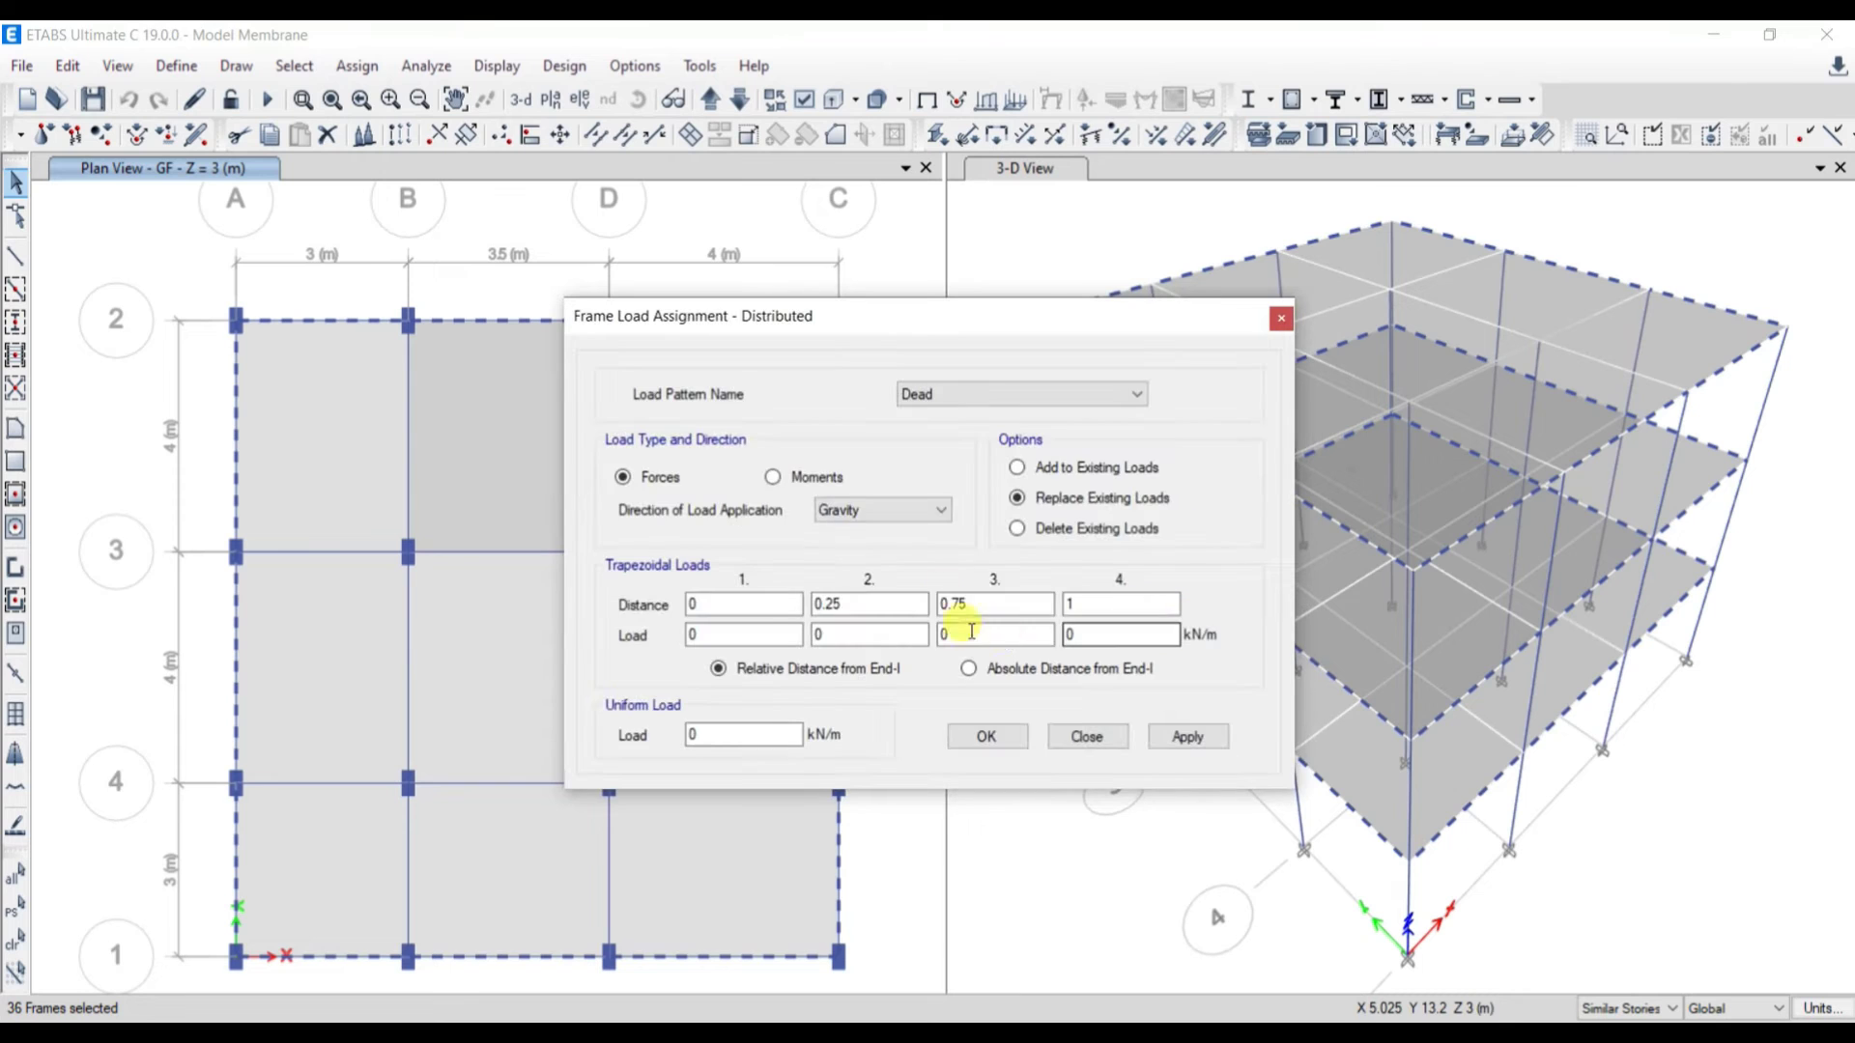
pyautogui.click(974, 393)
pyautogui.click(935, 456)
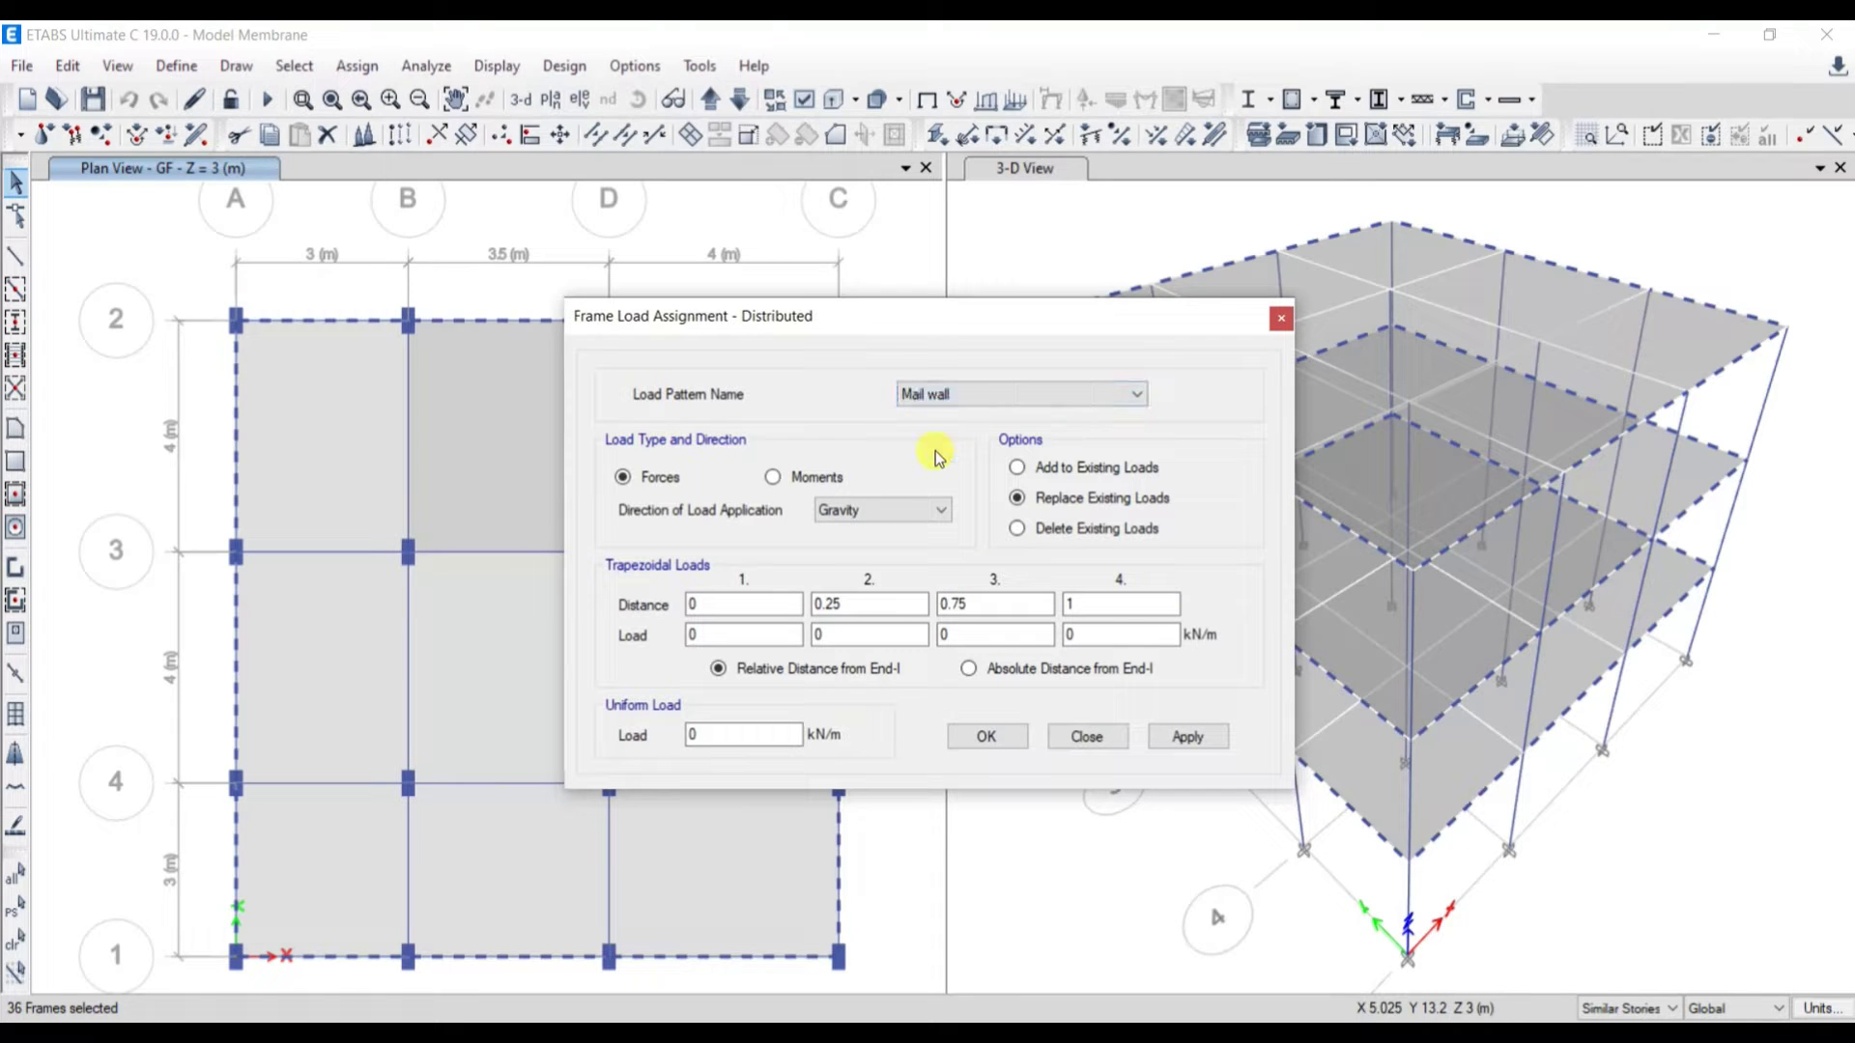
pyautogui.click(883, 509)
pyautogui.click(882, 509)
pyautogui.click(737, 735)
pyautogui.click(1187, 736)
pyautogui.click(988, 736)
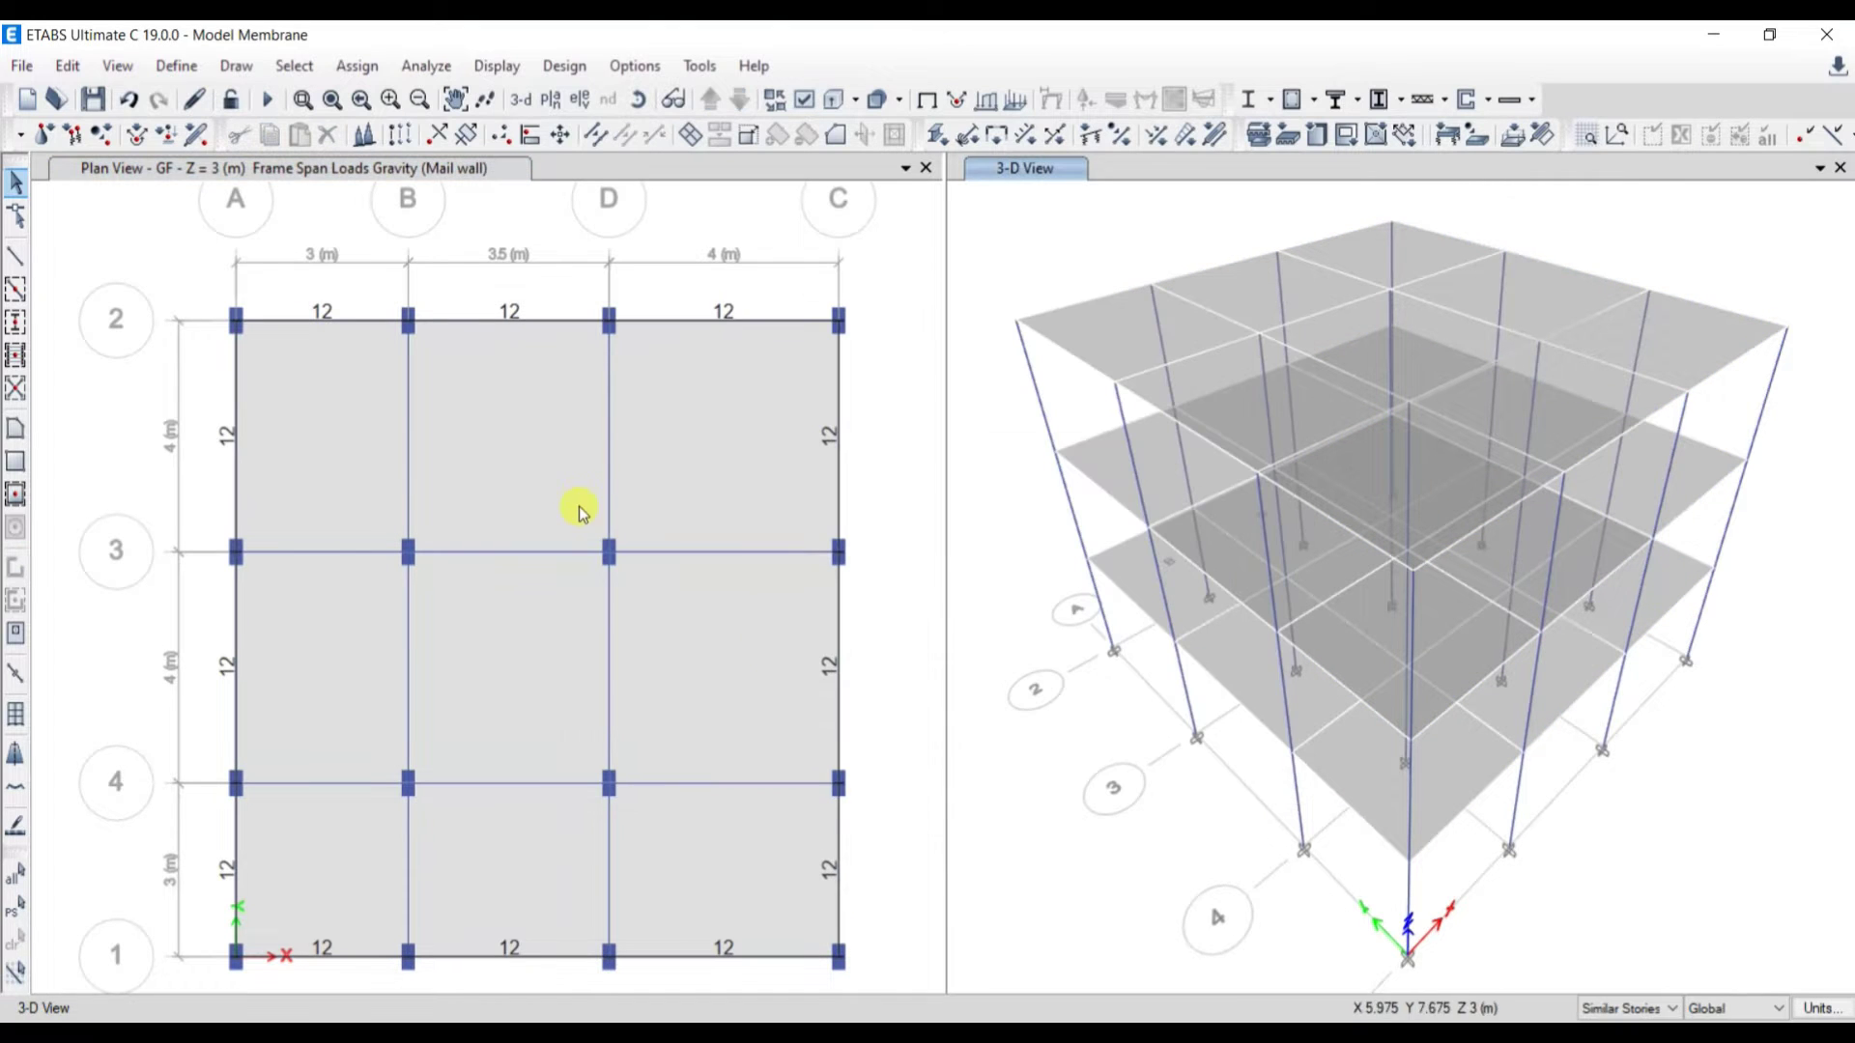
# Step: Check the Mail wall loads on the FF plan and return to the GF plan
pyautogui.click(764, 184)
pyautogui.click(711, 99)
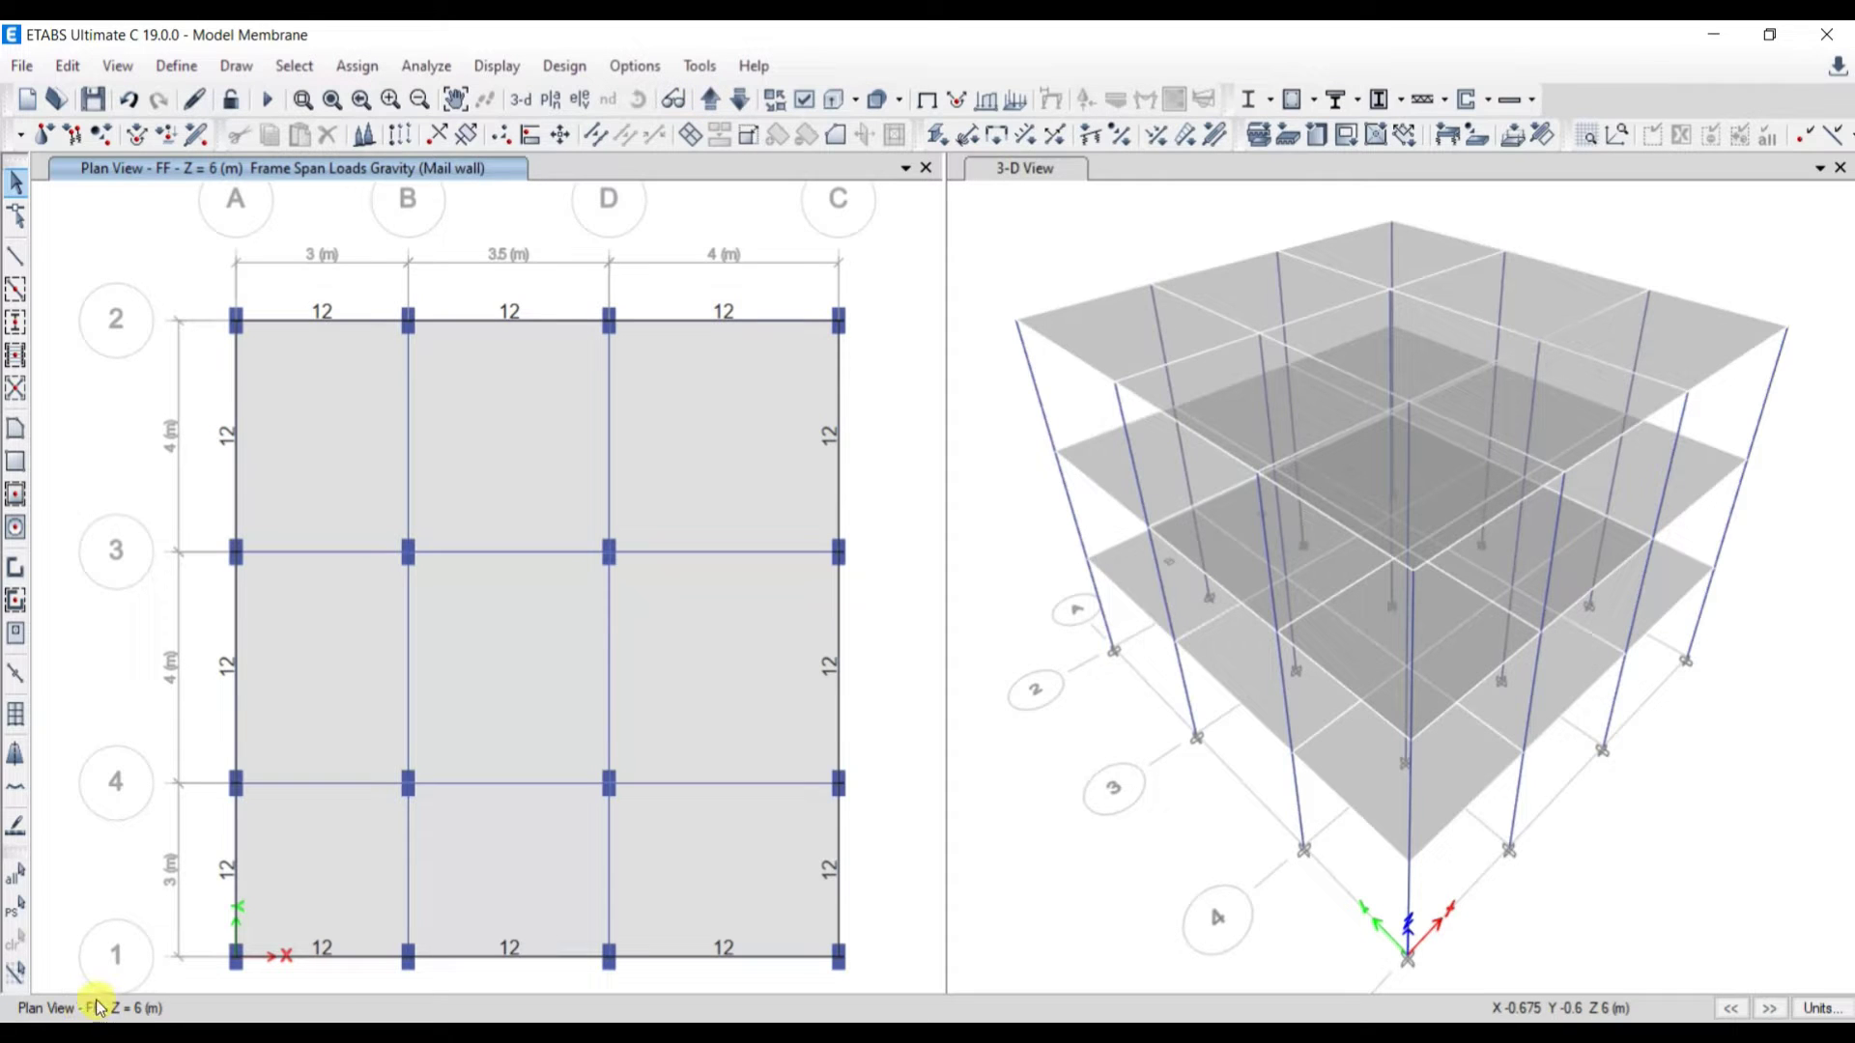
pyautogui.click(833, 98)
pyautogui.click(739, 99)
pyautogui.click(739, 99)
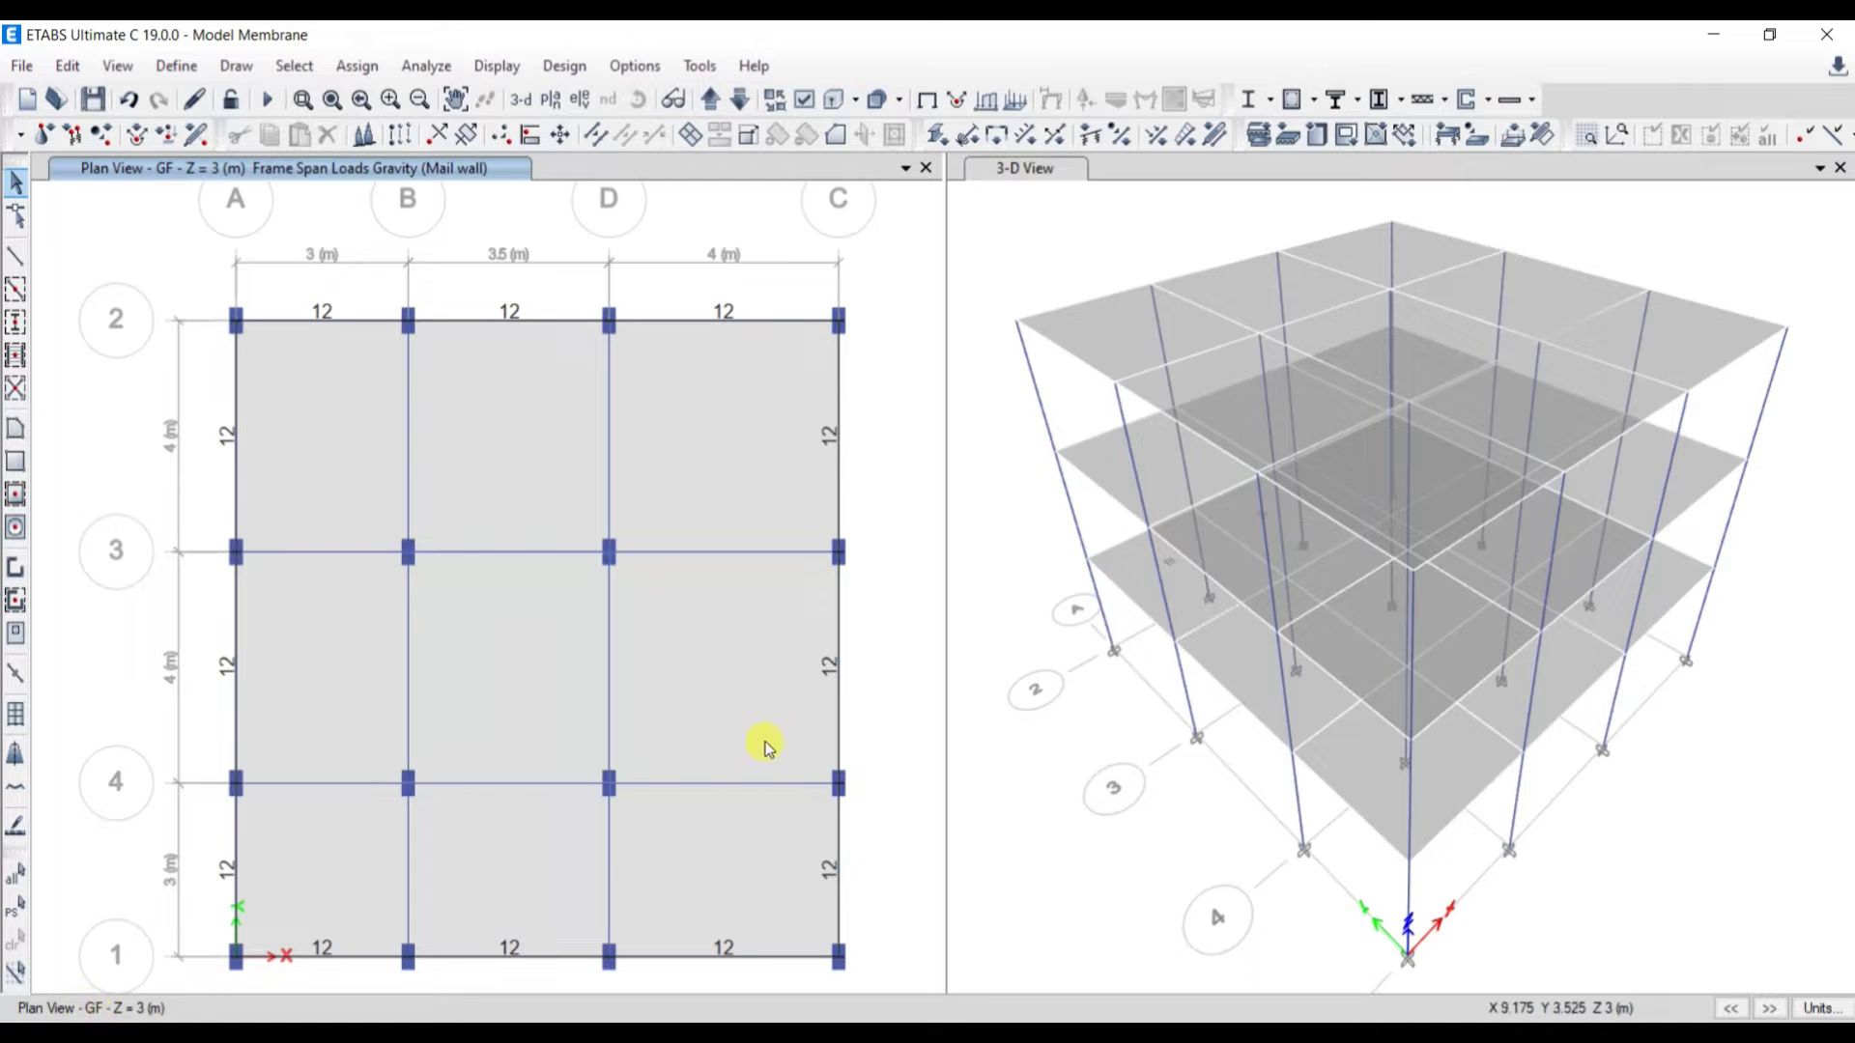
# Step: Select all interior beams along grids B, D, 3 and 4, including those on similar stories
pyautogui.click(356, 65)
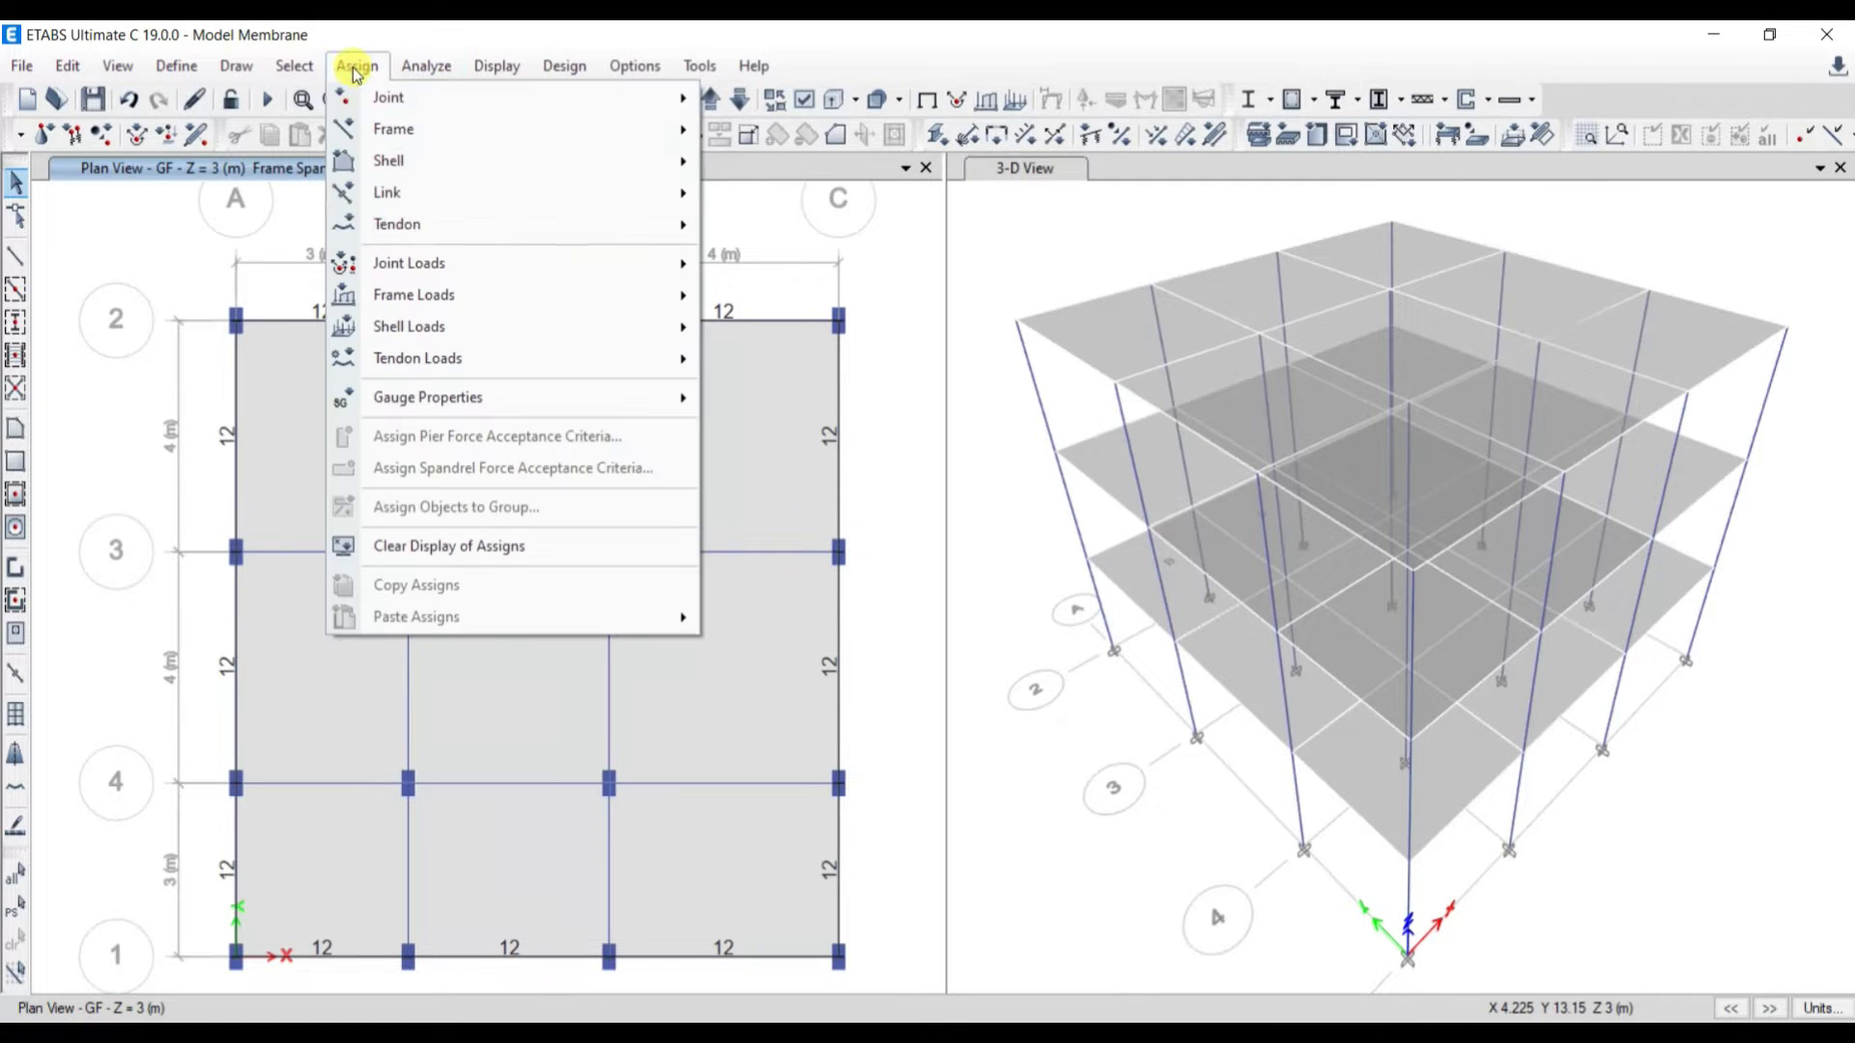
pyautogui.click(409, 467)
pyautogui.keyDown('ctrl'); pyautogui.click(413, 716); pyautogui.keyUp('ctrl')
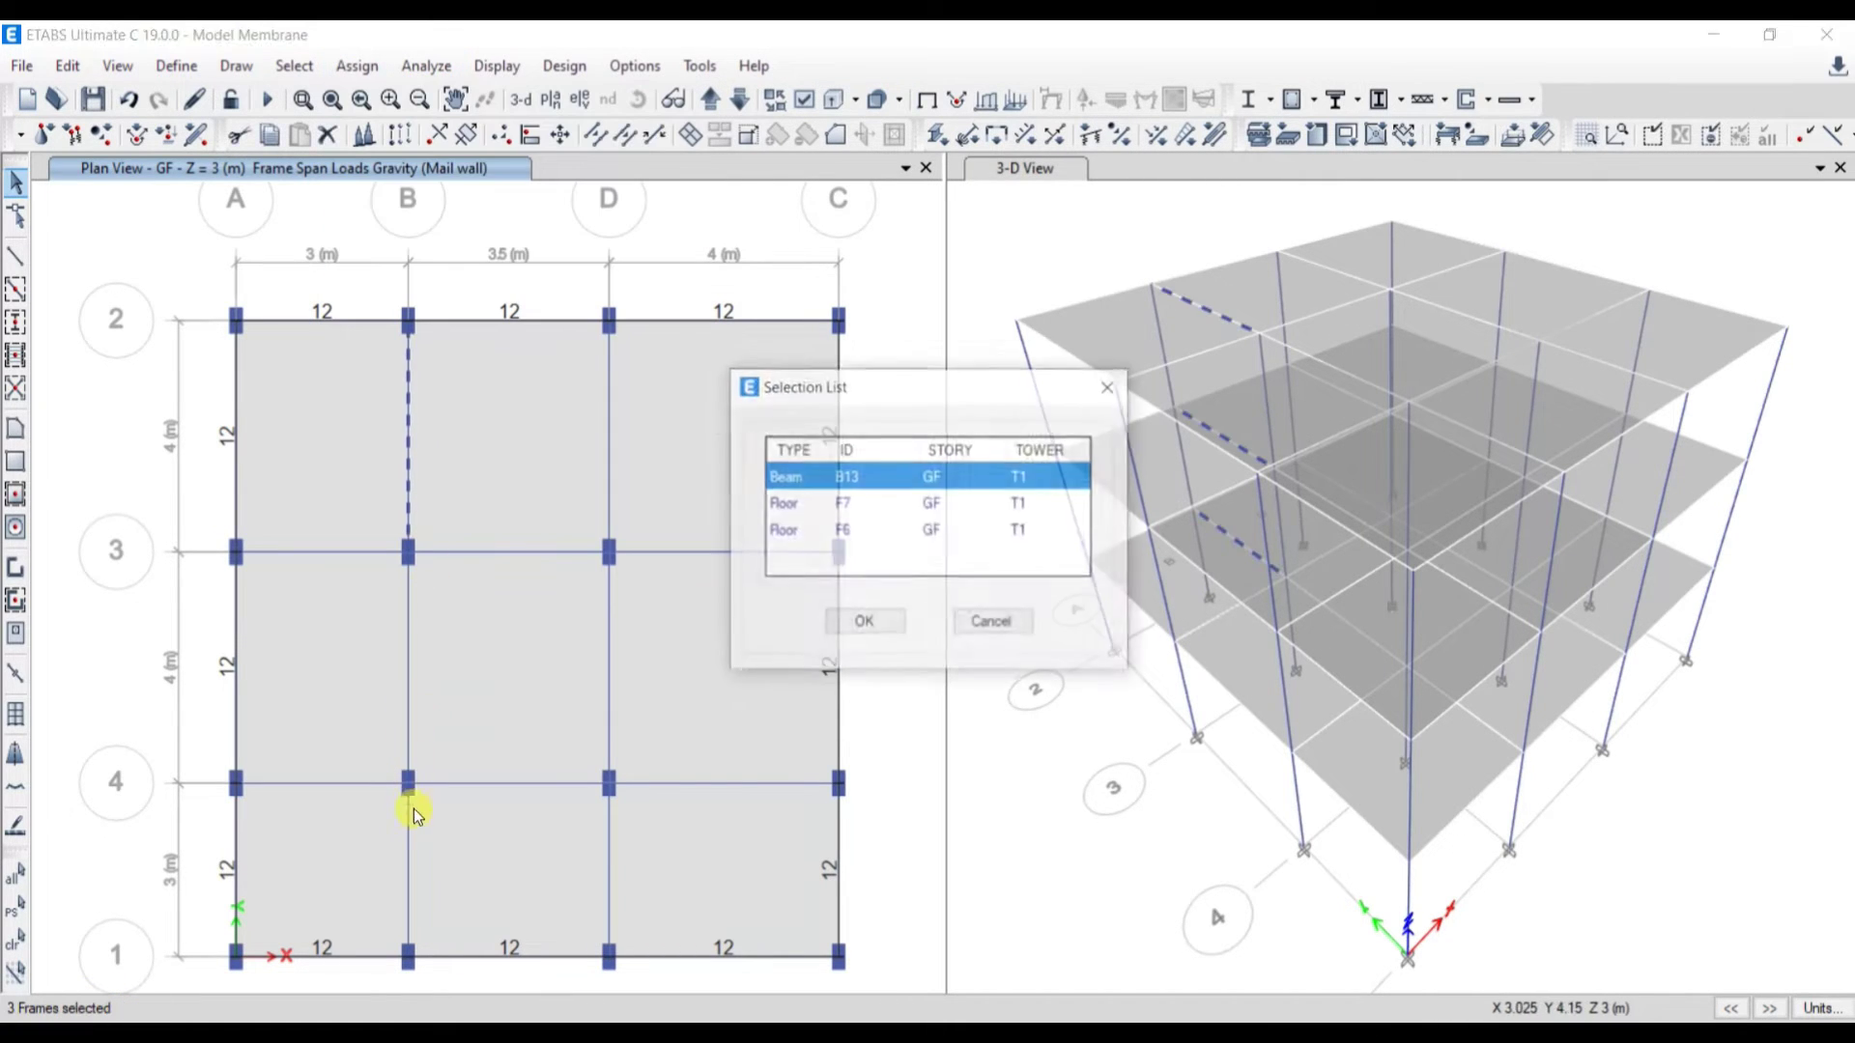
pyautogui.press('Return')
# Step: Assign a uniform distributed gravity load of 6 kN/m to the interior beams under the Partition wall pattern
pyautogui.click(382, 66)
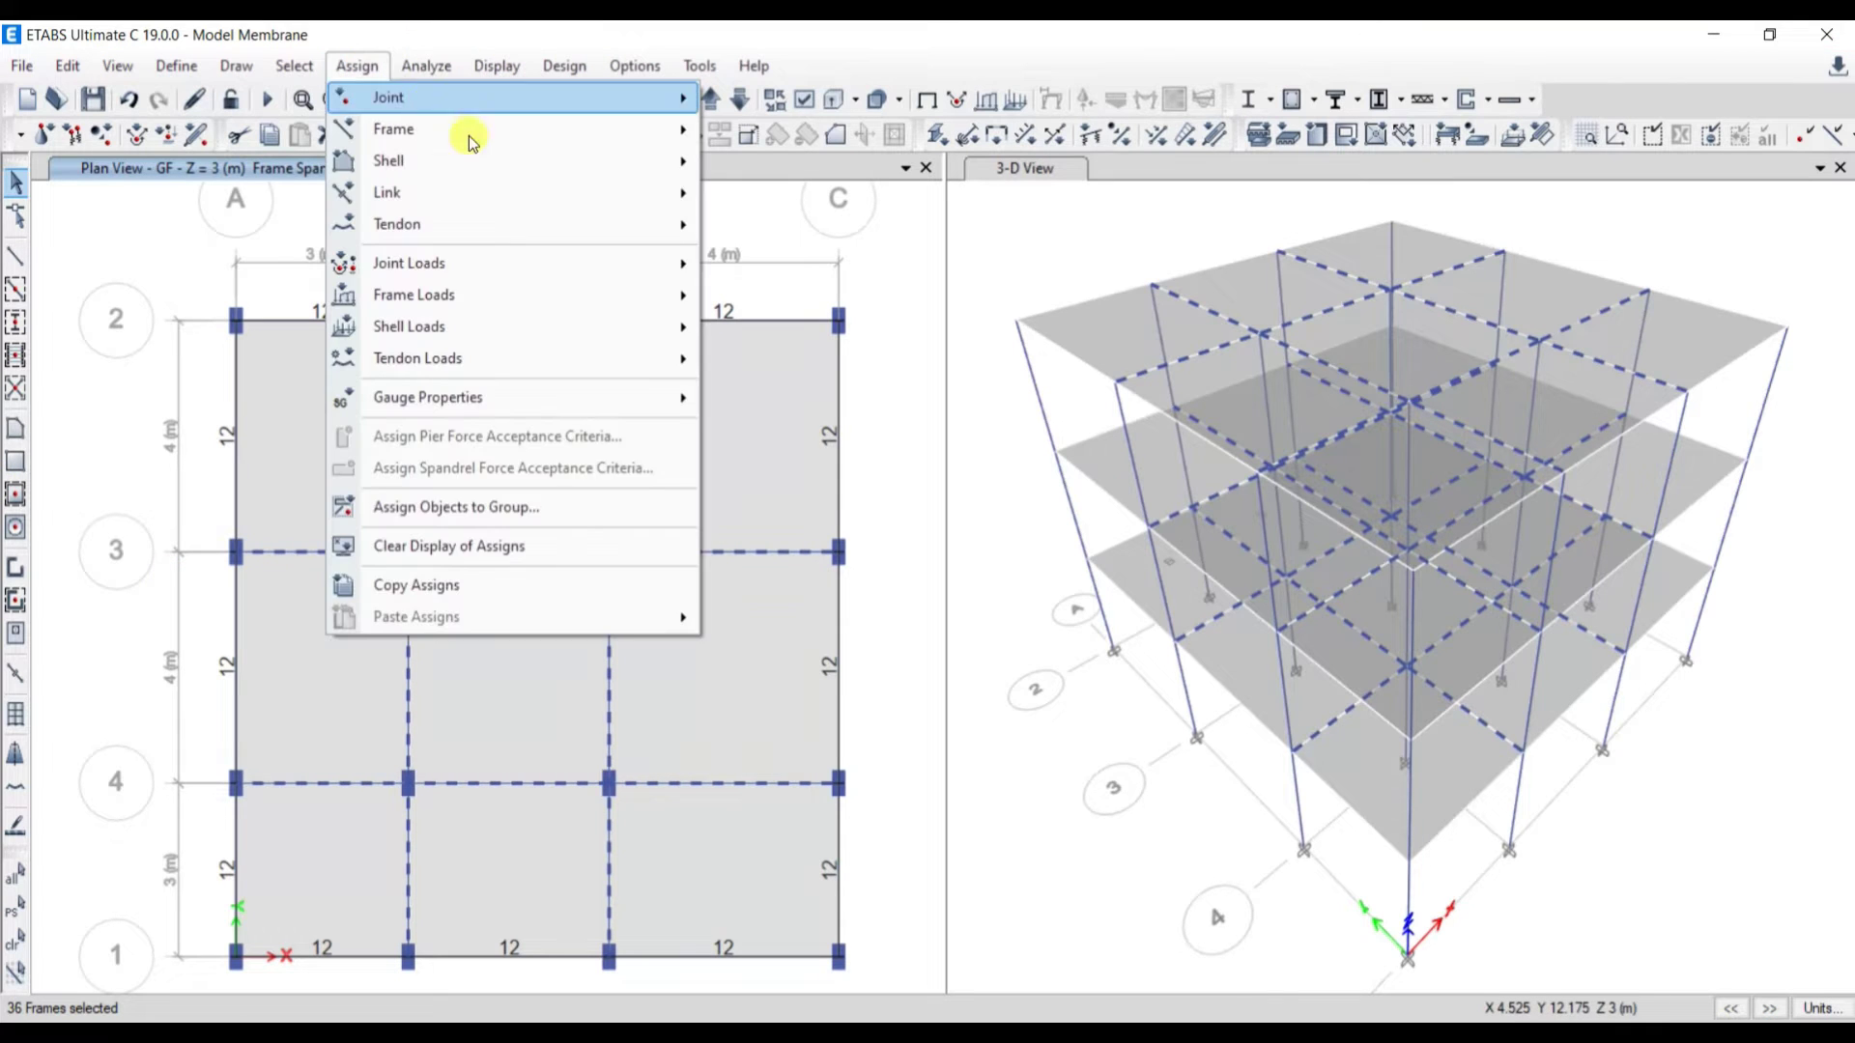
pyautogui.moveTo(514, 298)
pyautogui.click(820, 329)
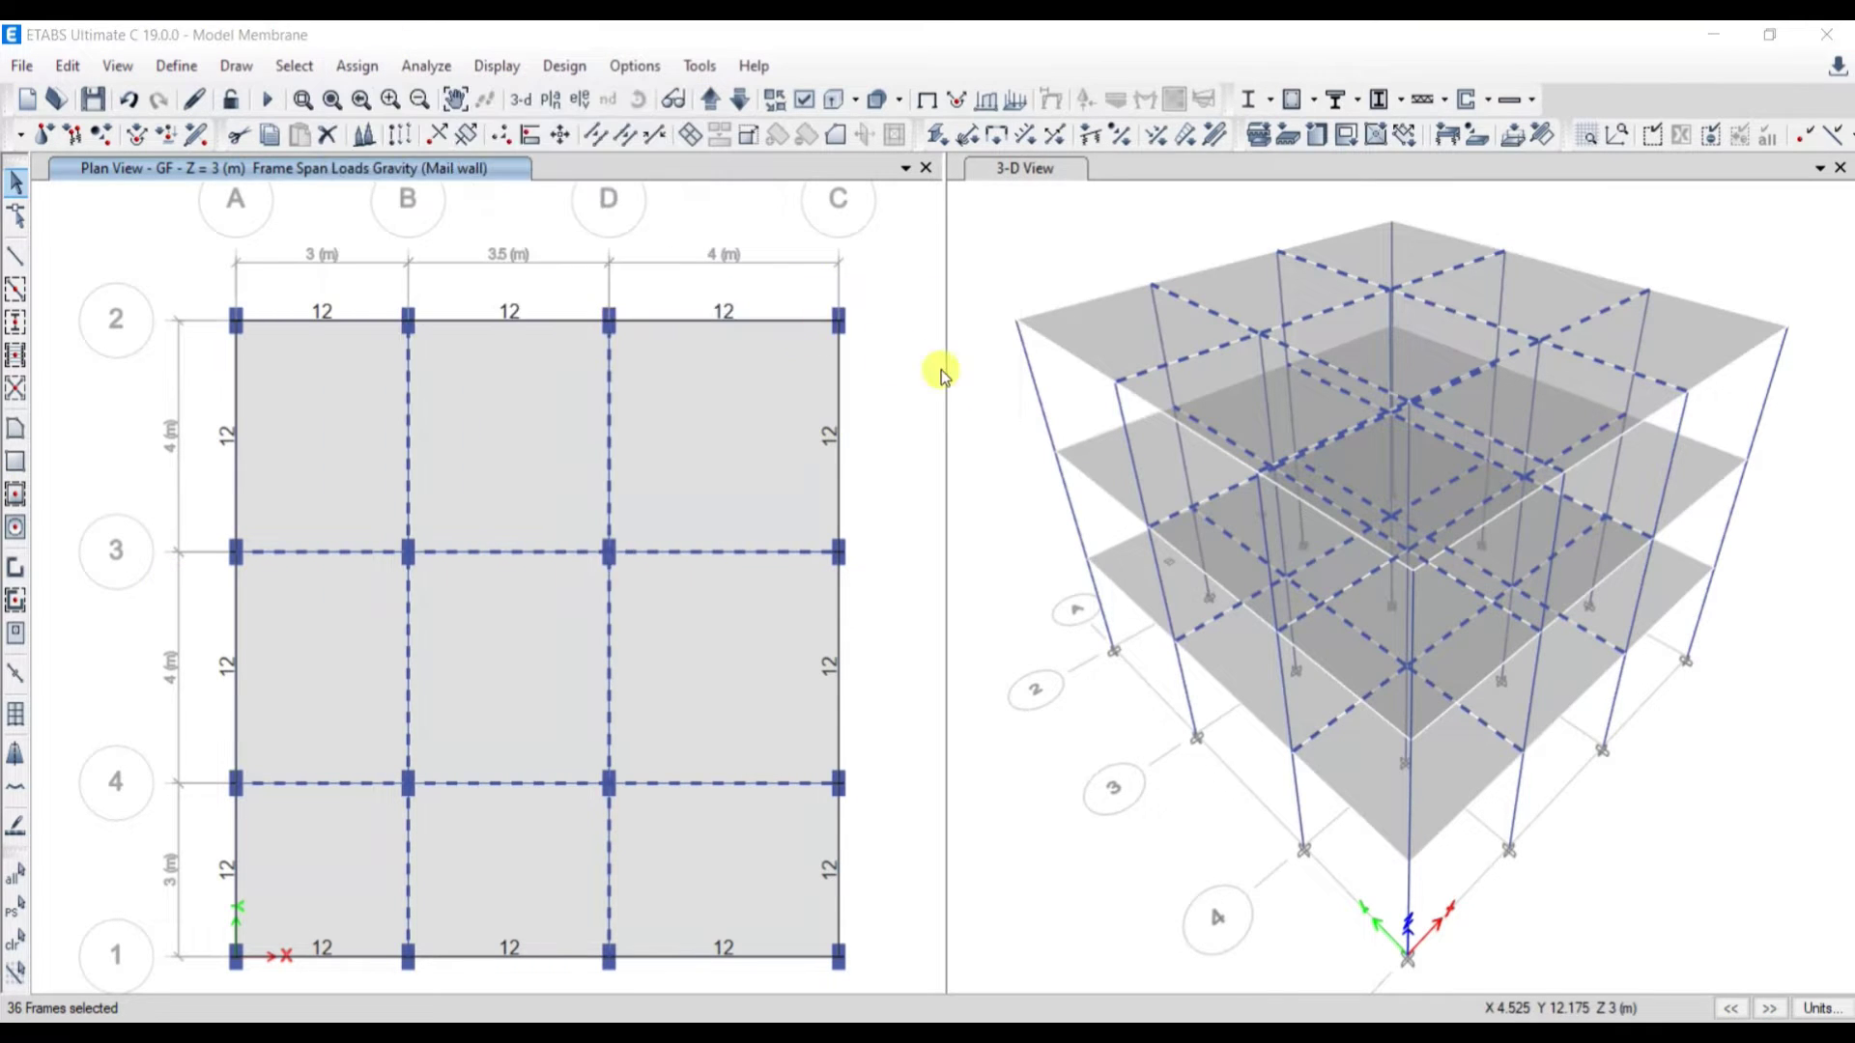
pyautogui.moveTo(727, 734); pyautogui.dragTo(584, 747)
pyautogui.write('6')
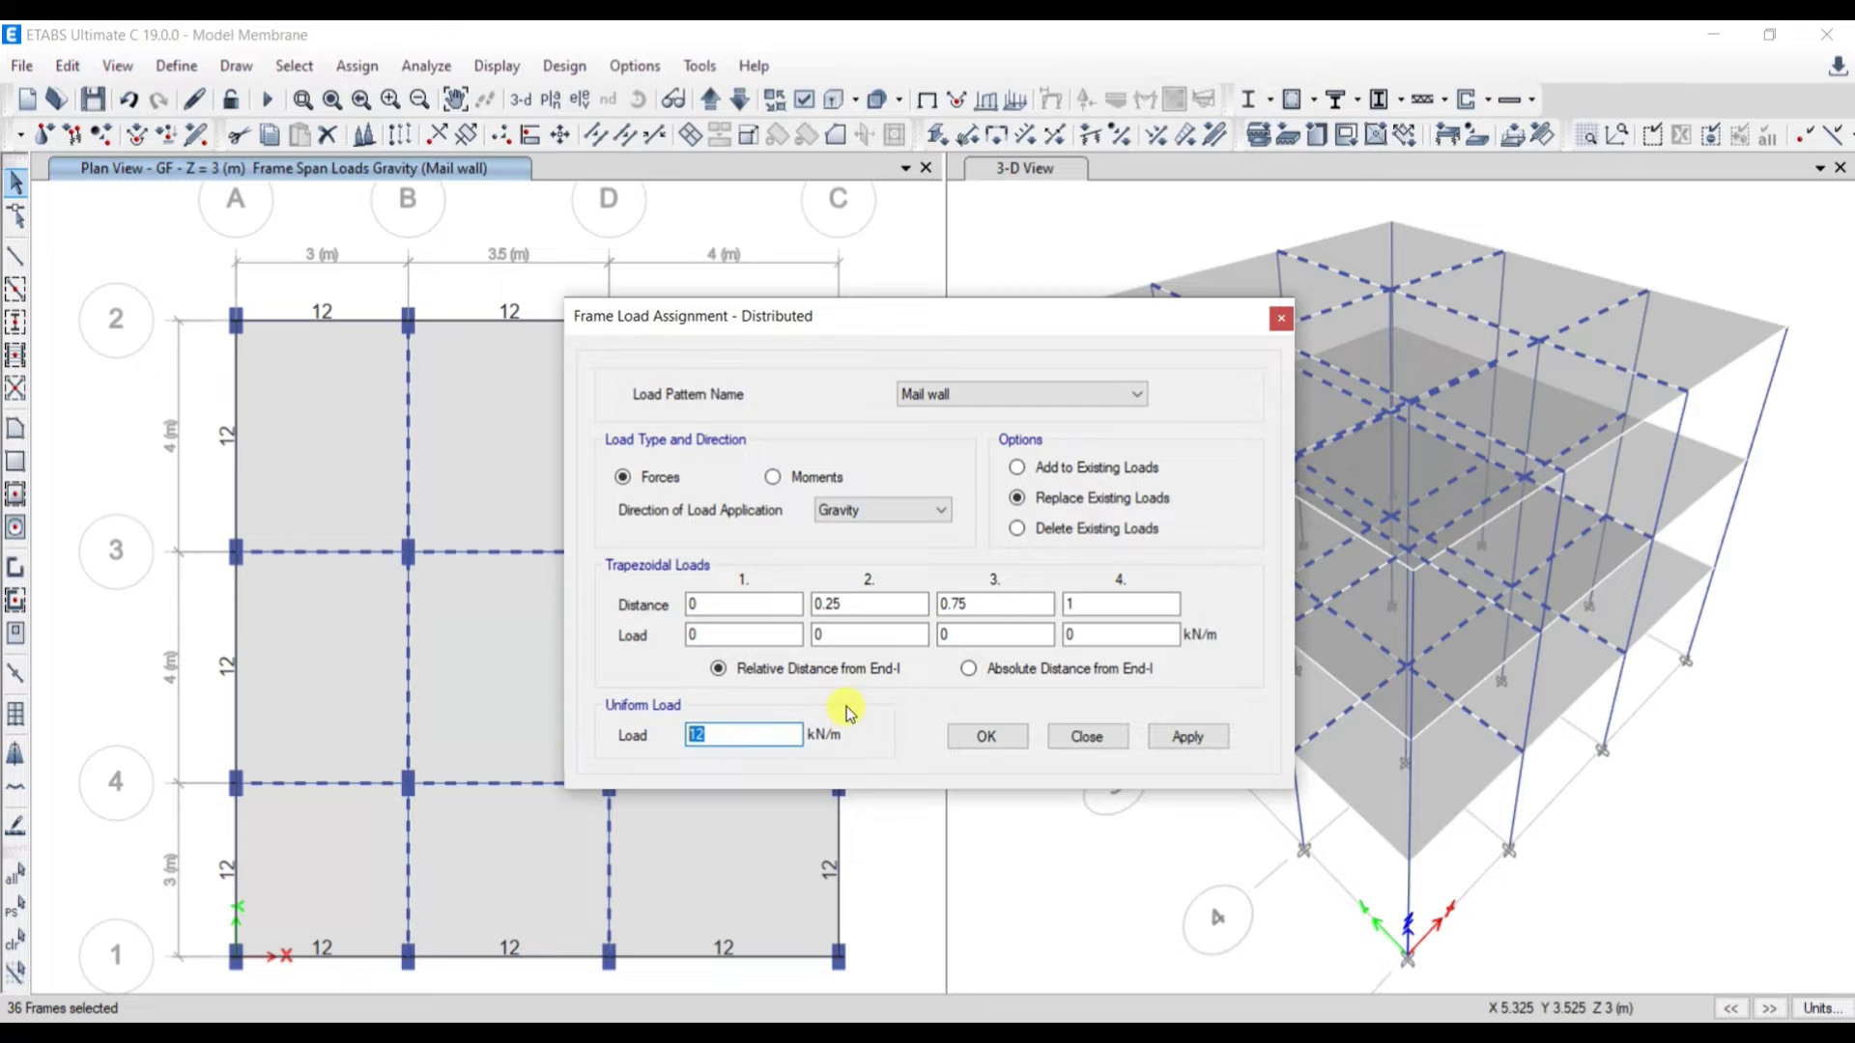
pyautogui.click(970, 400)
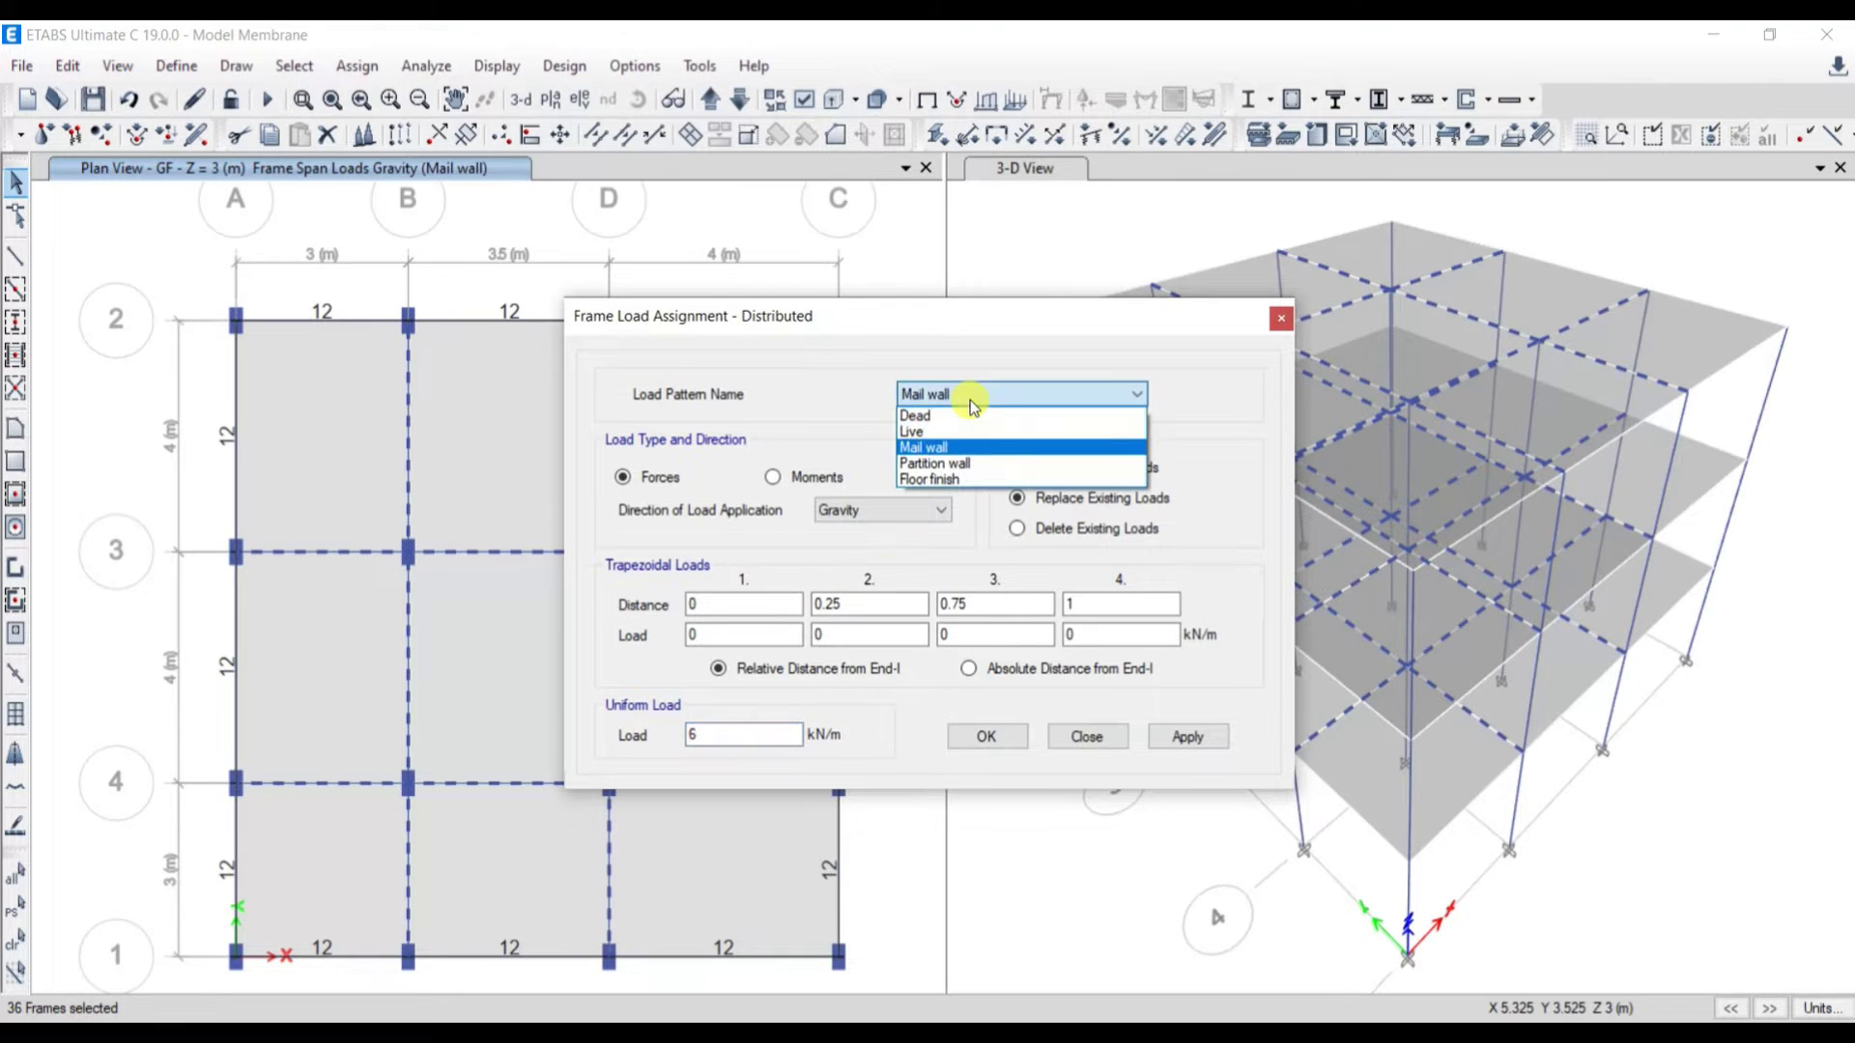
pyautogui.click(951, 444)
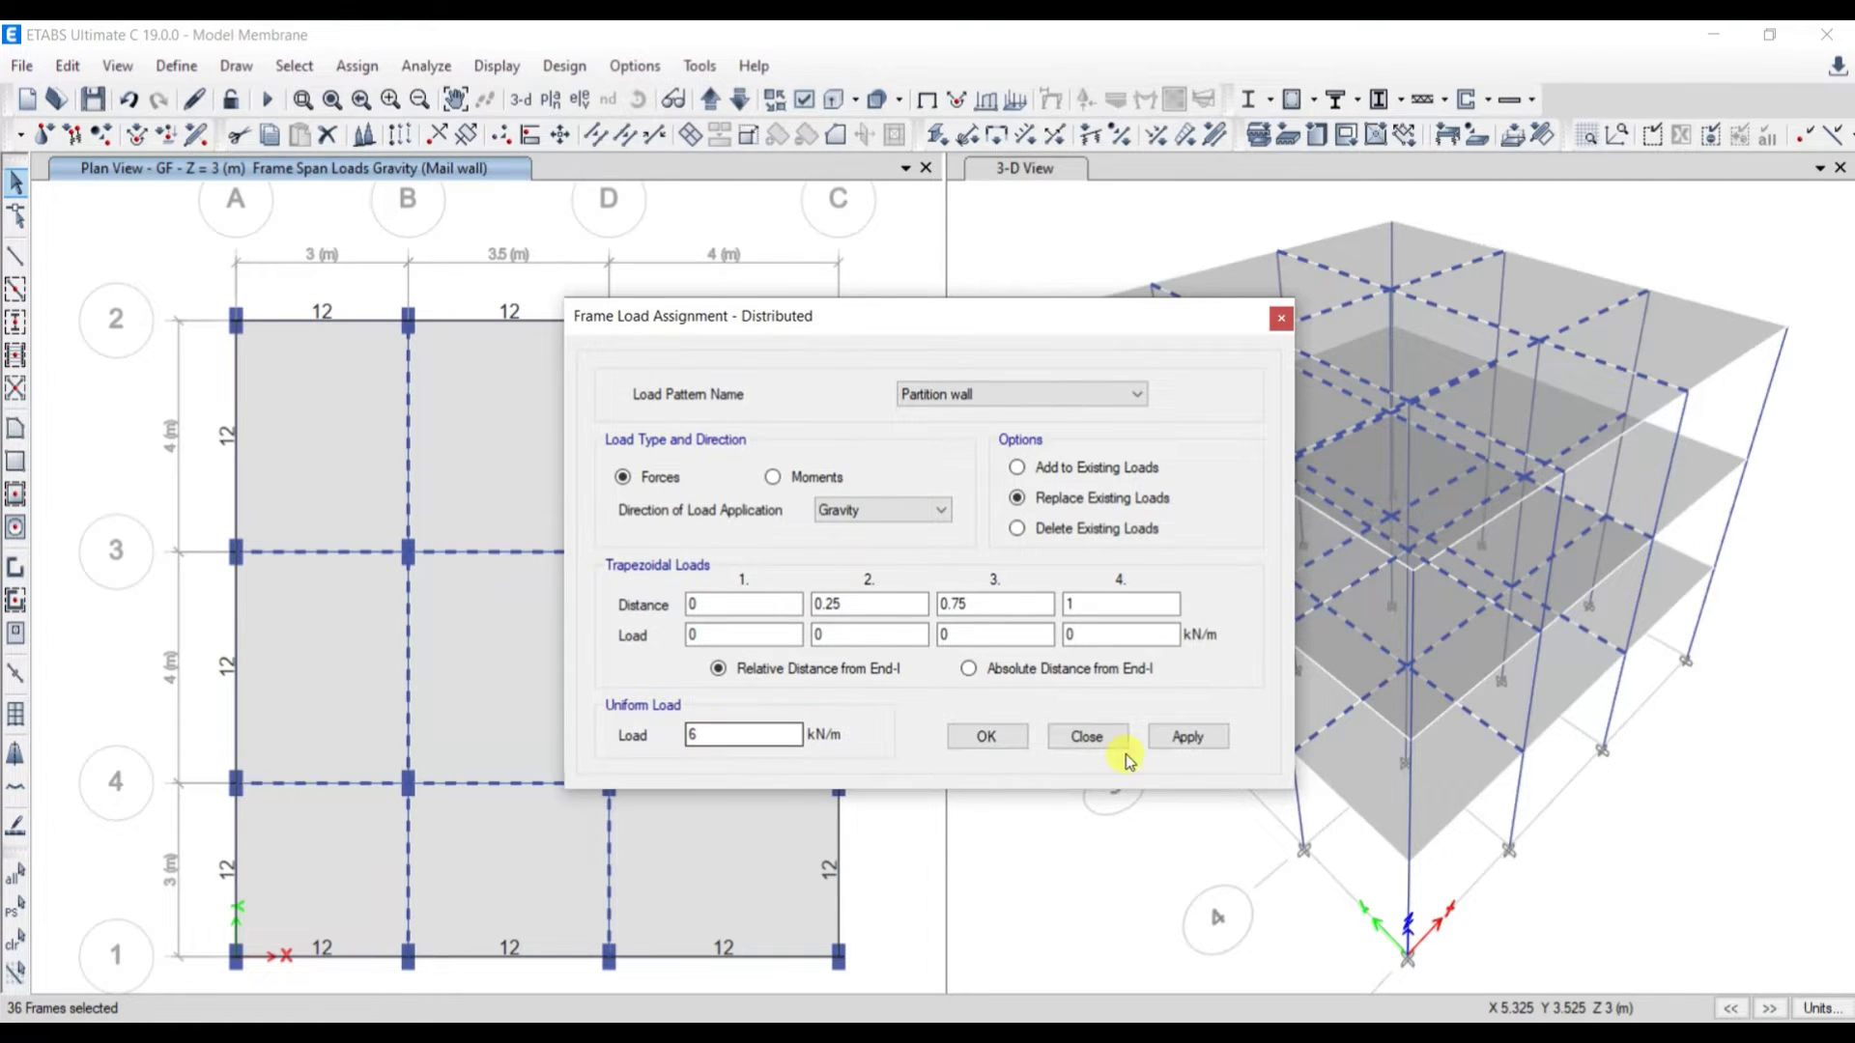
pyautogui.click(1174, 741)
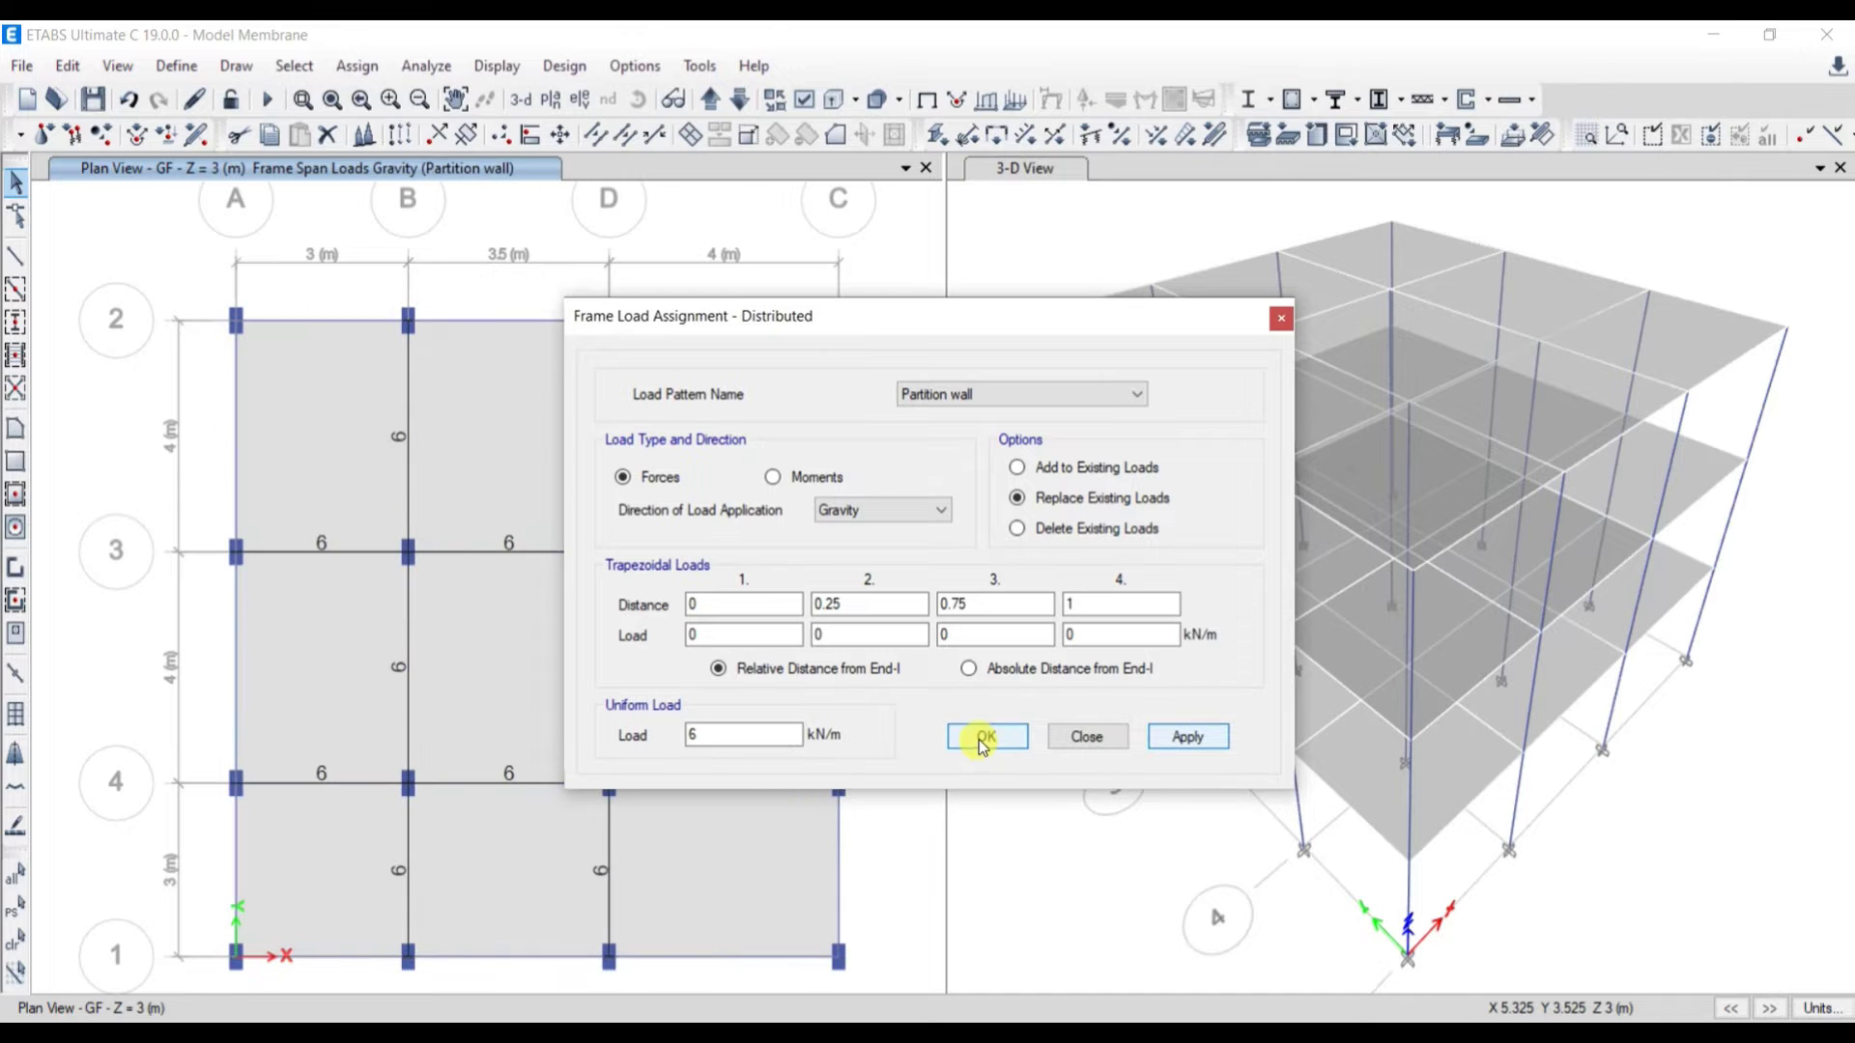
pyautogui.click(980, 738)
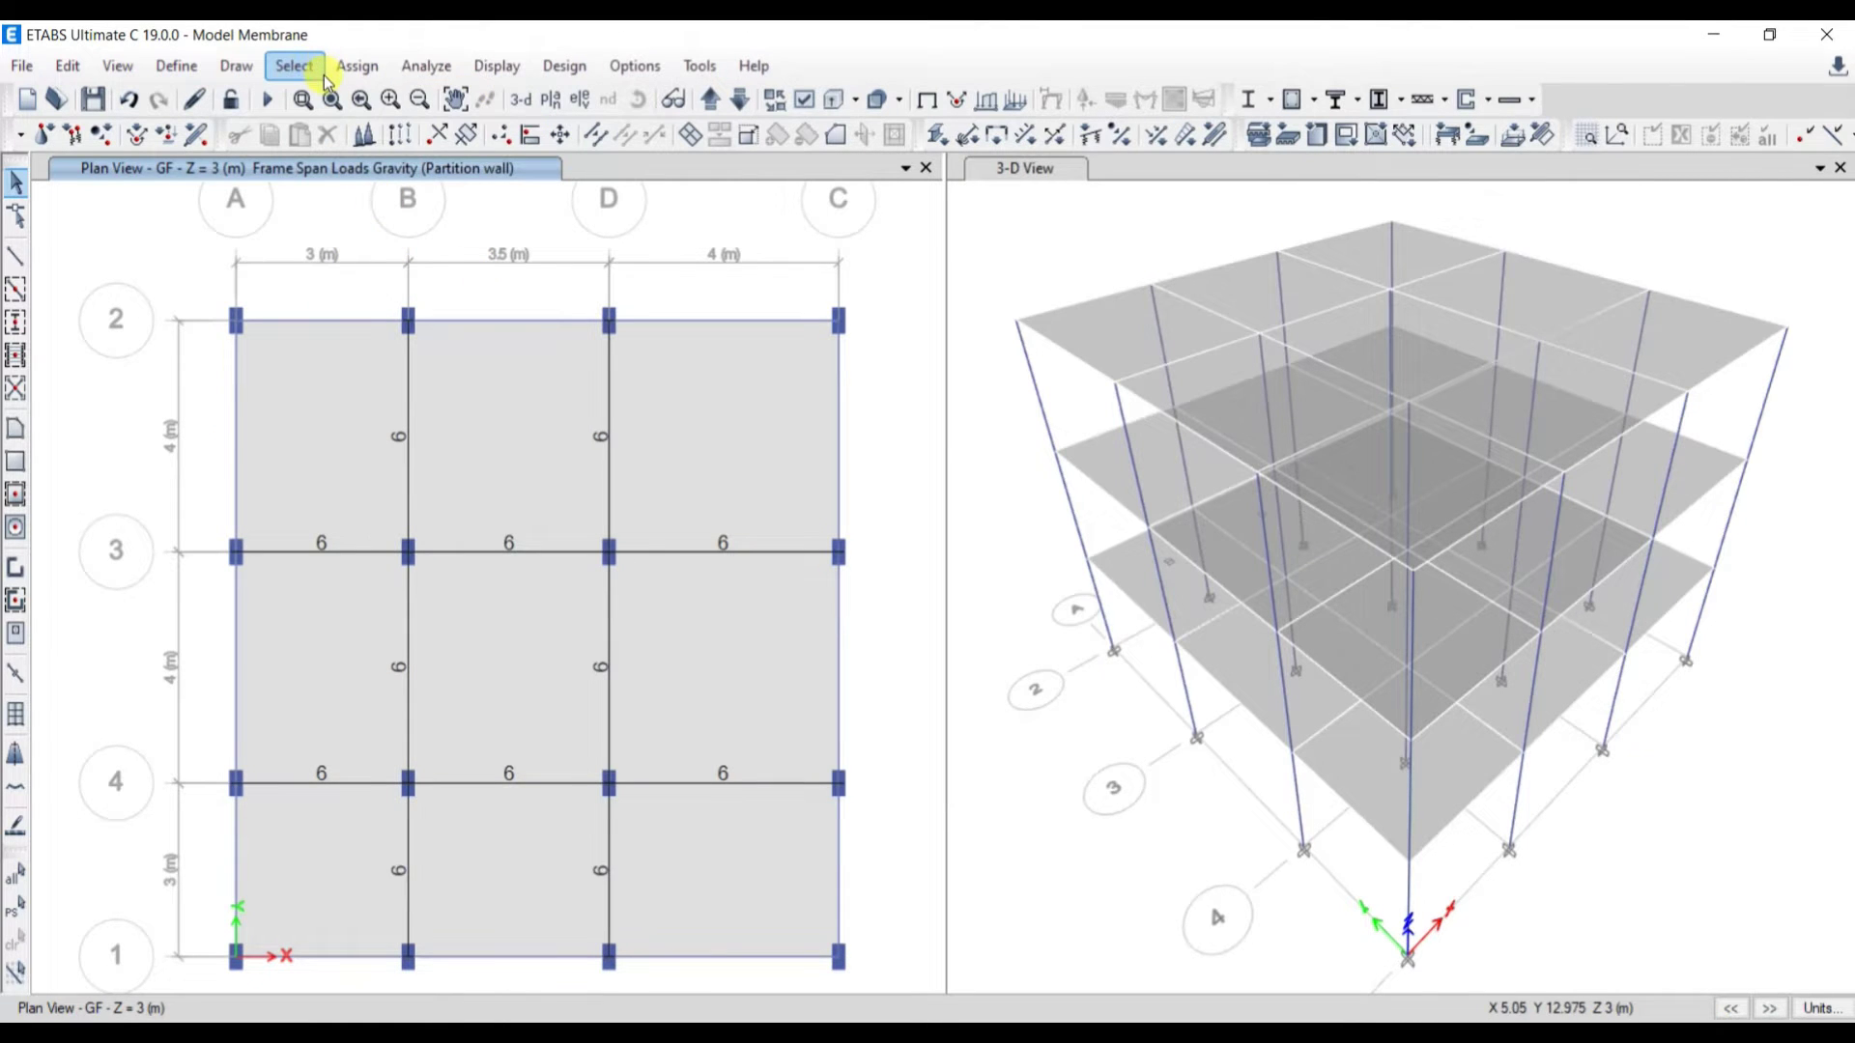
# Step: Open the uniform shell load assignment and select the floor slabs in all nine bays of the GF plan
pyautogui.click(360, 65)
pyautogui.moveTo(396, 73)
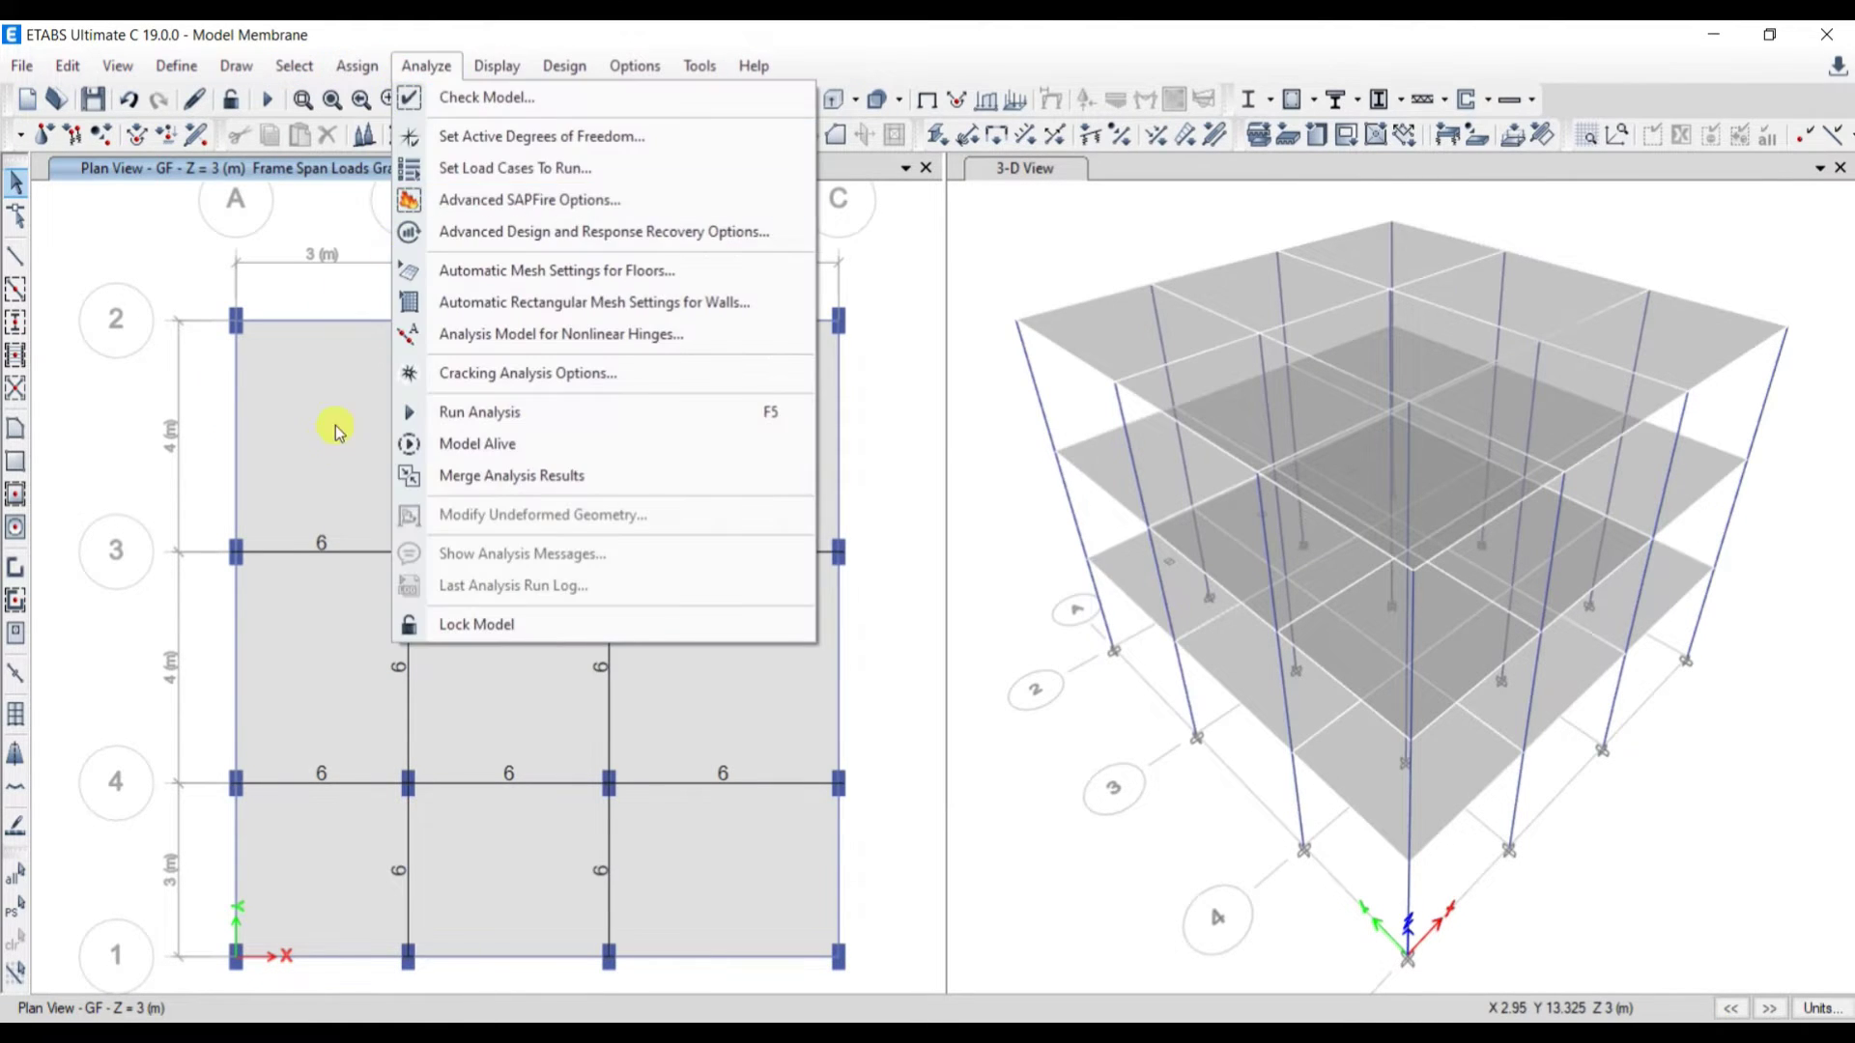
pyautogui.moveTo(485, 319)
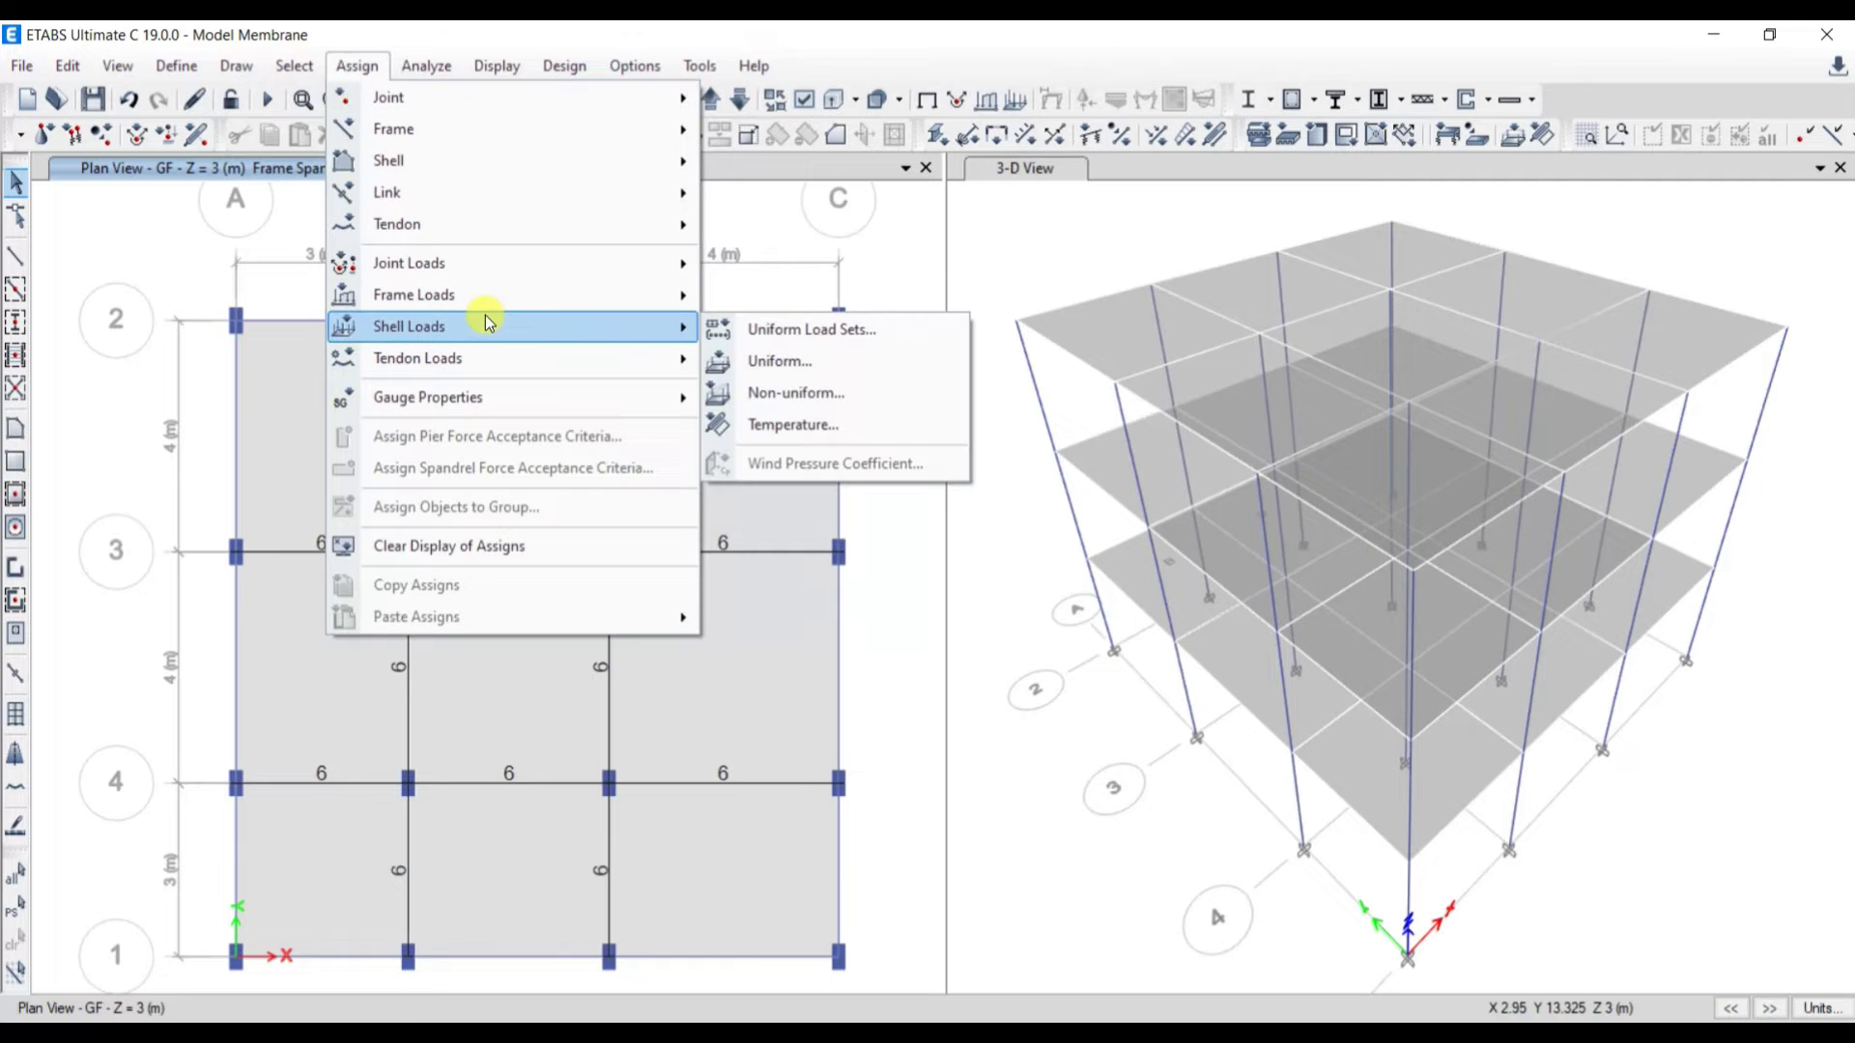
pyautogui.click(800, 367)
pyautogui.moveTo(1027, 373); pyautogui.dragTo(1468, 326)
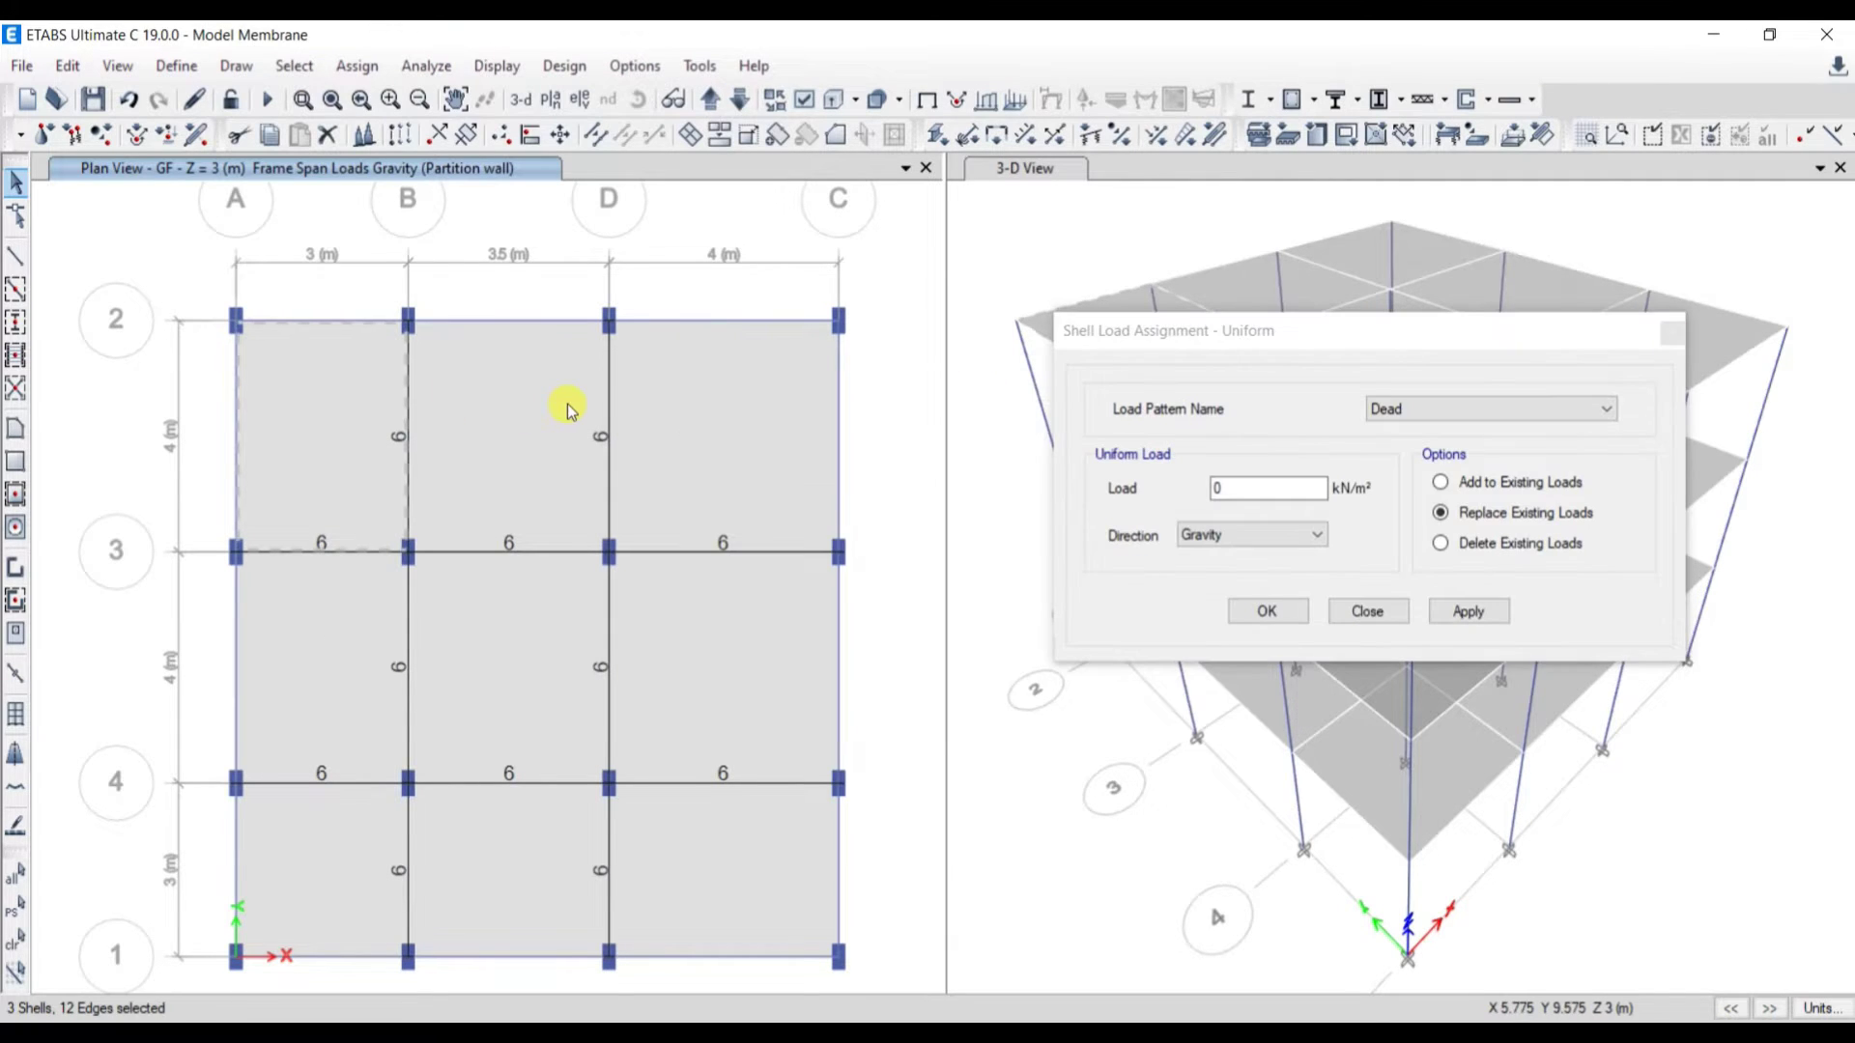
pyautogui.click(567, 404)
pyautogui.click(696, 413)
pyautogui.click(715, 667)
pyautogui.click(319, 667)
pyautogui.click(476, 671)
pyautogui.click(319, 870)
pyautogui.click(715, 870)
pyautogui.click(524, 862)
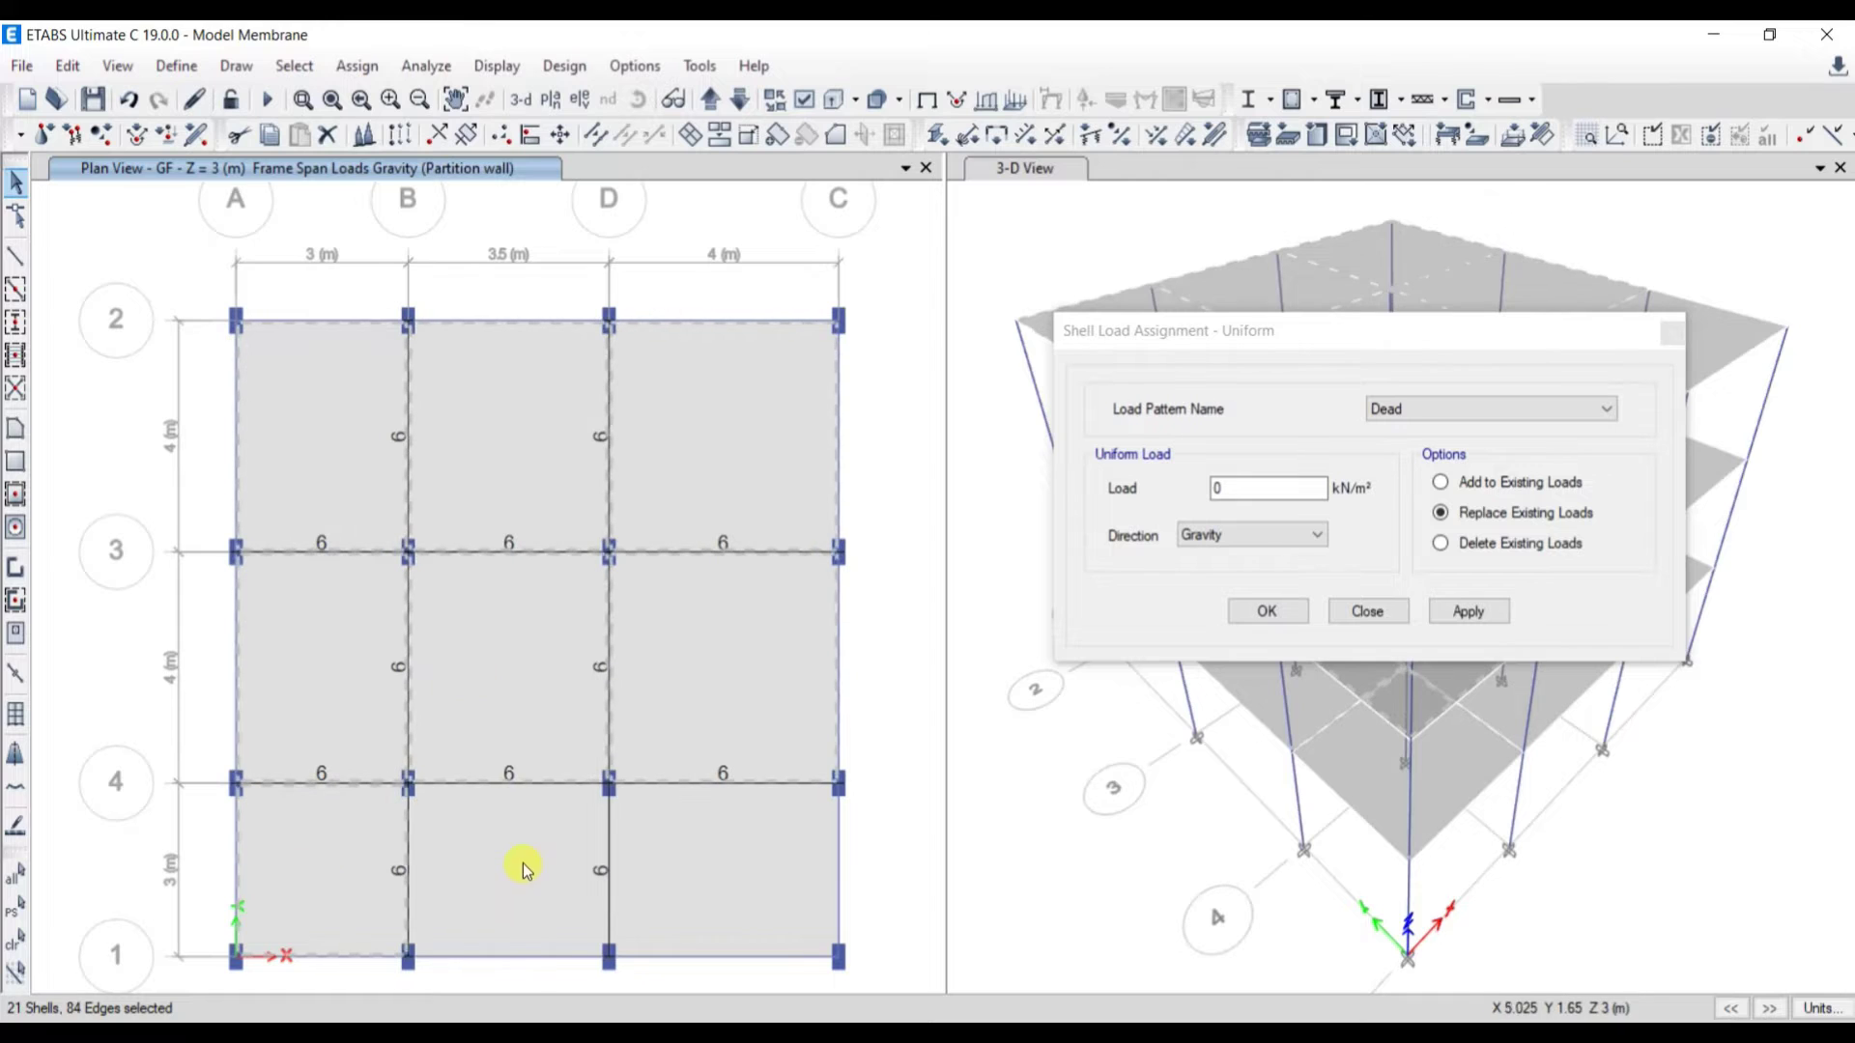
pyautogui.click(715, 866)
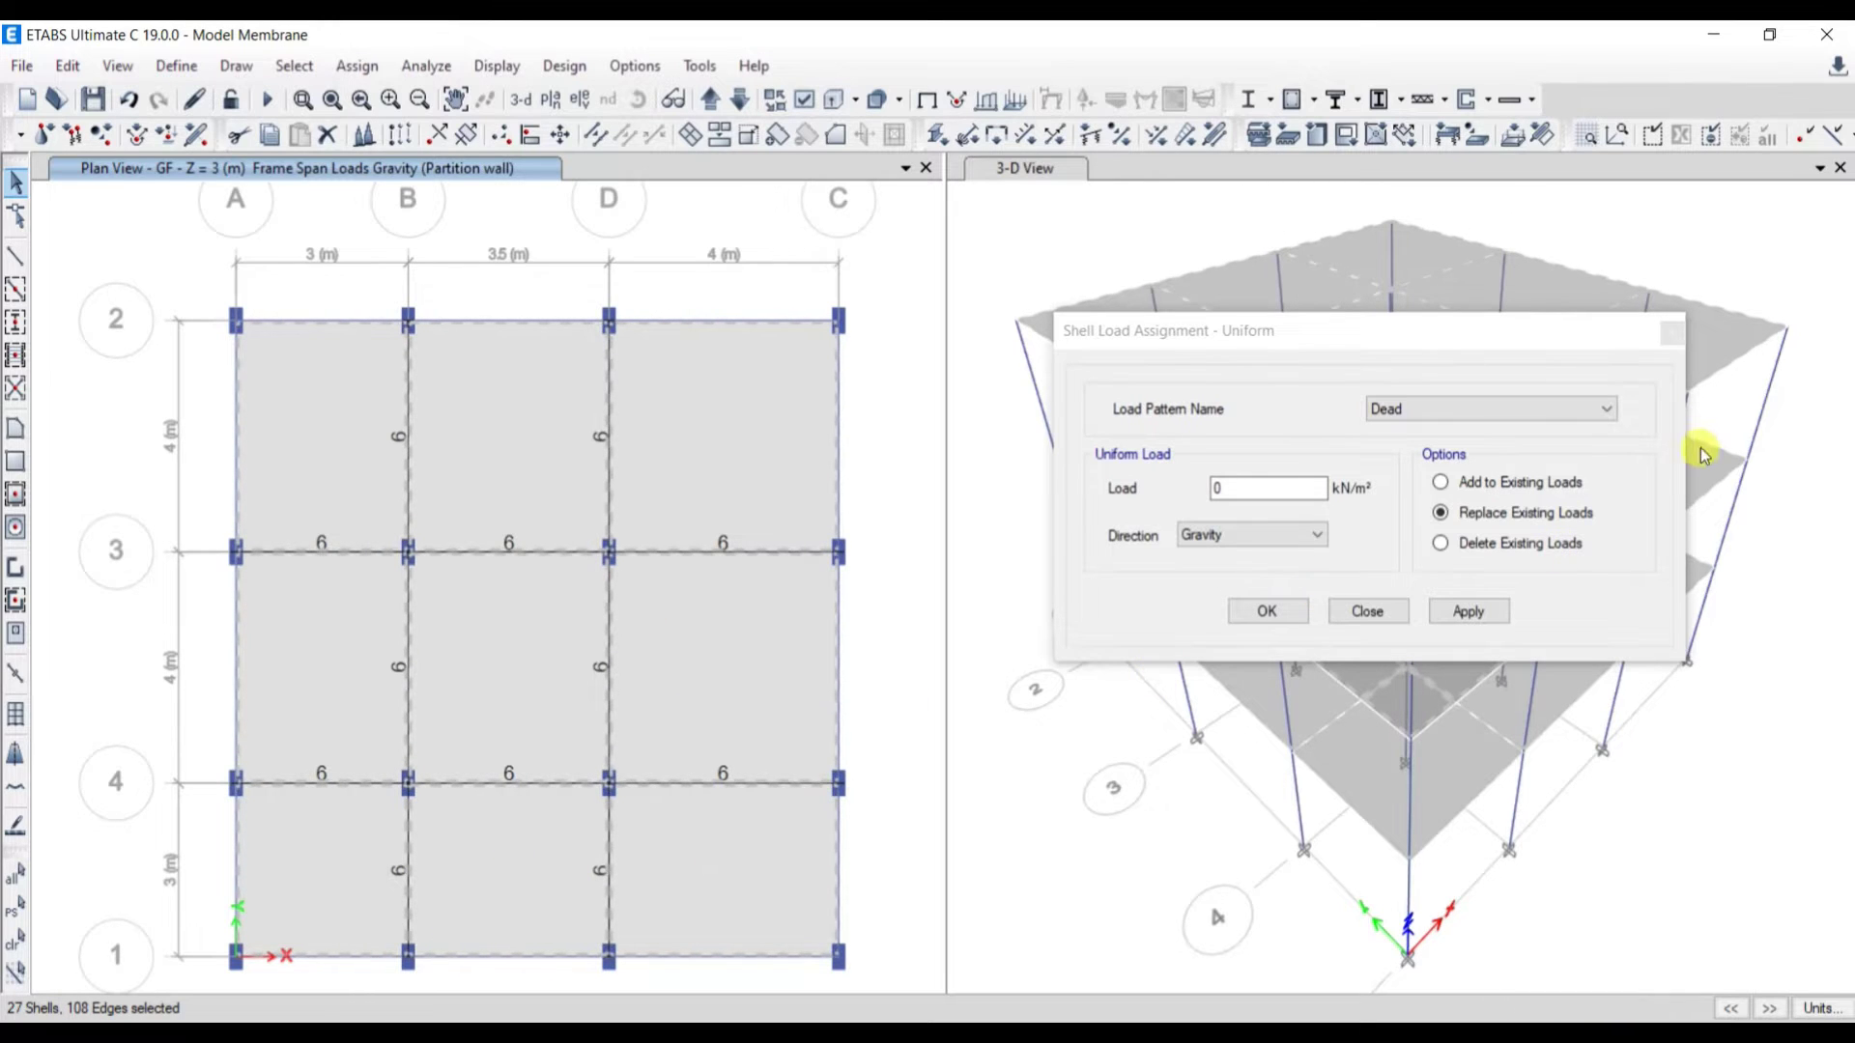
# Step: Assign a uniform gravity load of 1.5 kN/m² to the selected slabs under the Floor finish pattern
pyautogui.click(1524, 409)
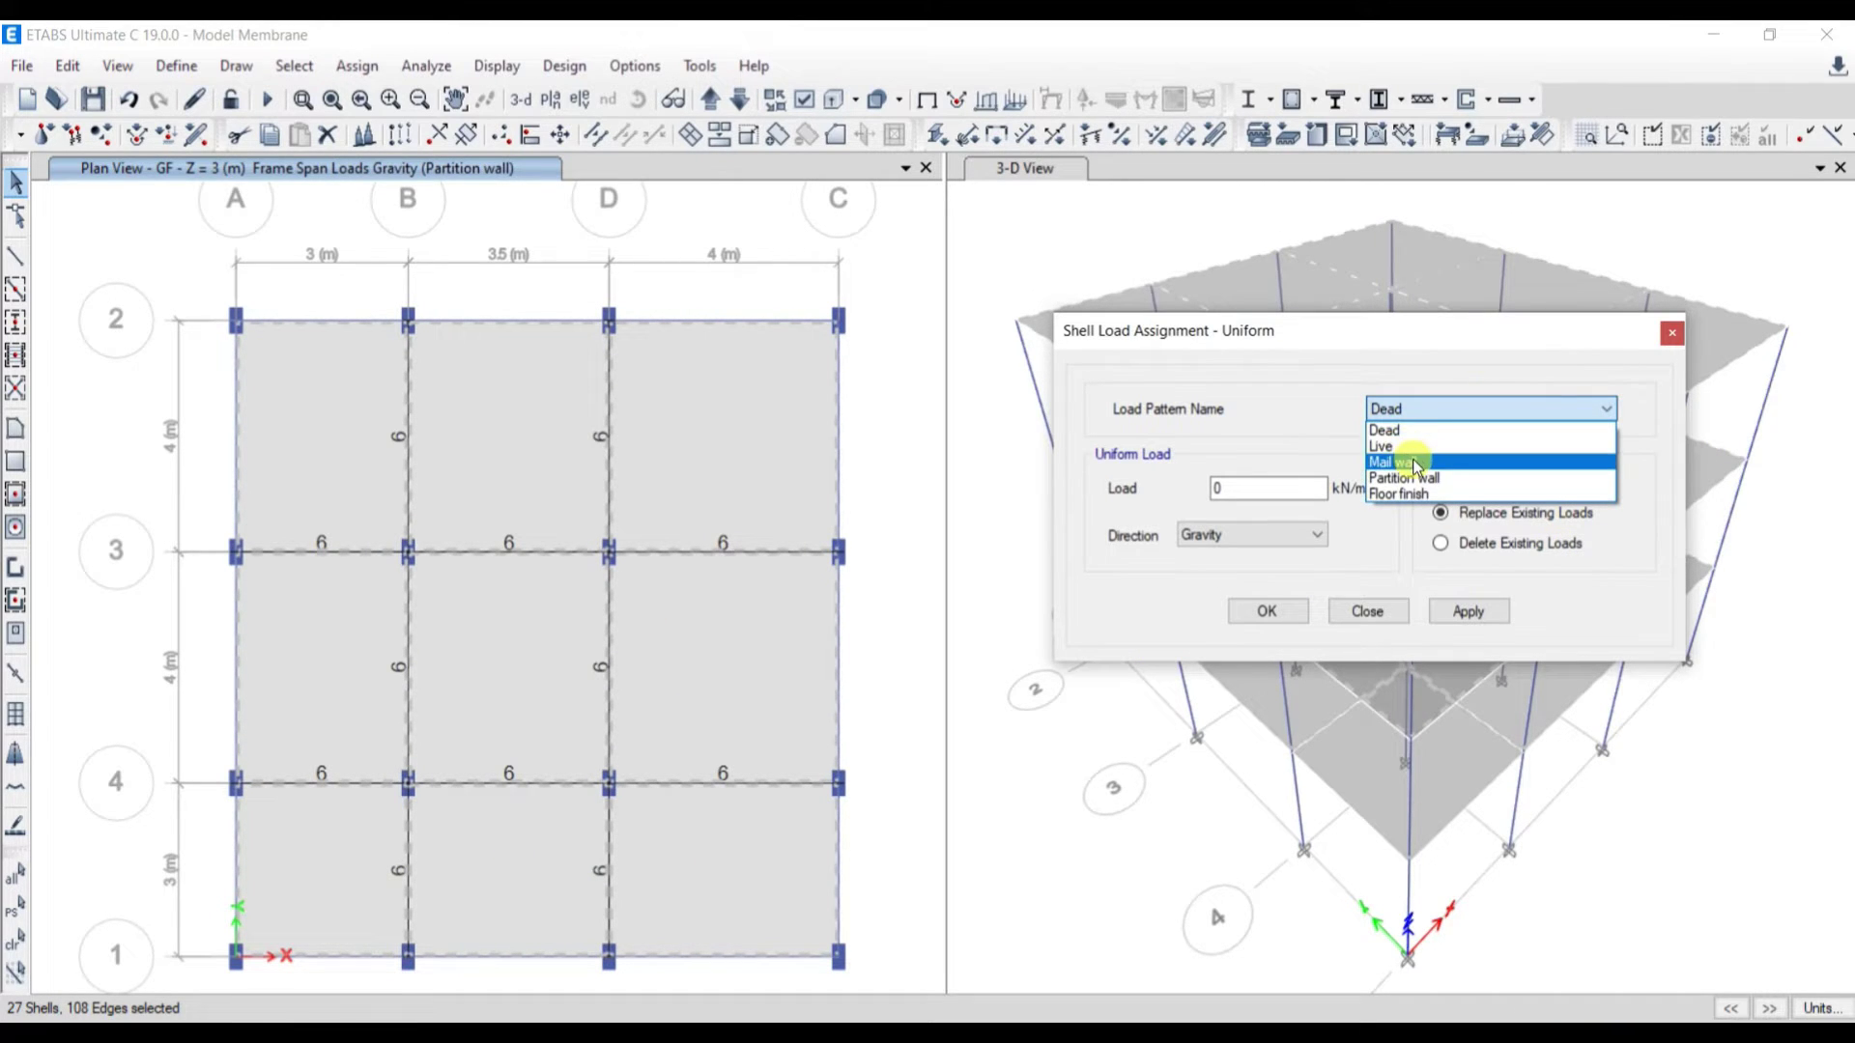
pyautogui.click(1428, 493)
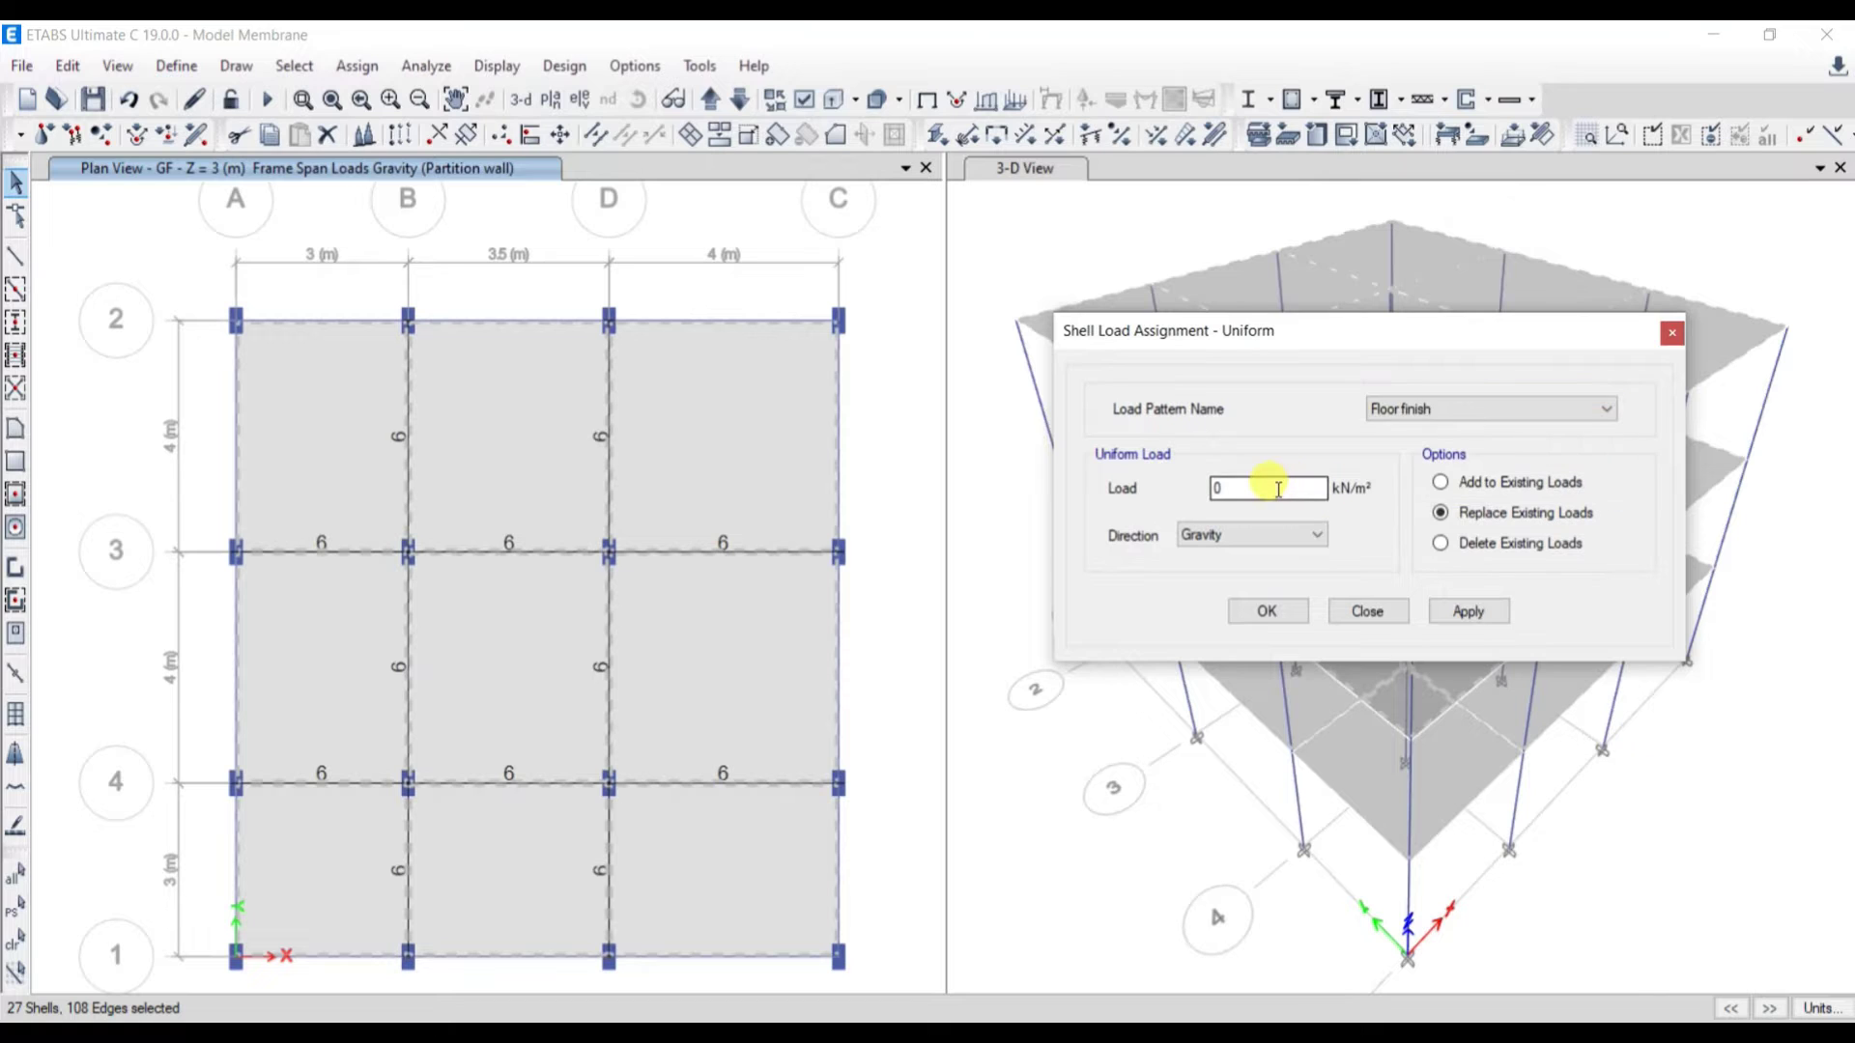
pyautogui.doubleClick(1278, 490)
pyautogui.click(1469, 610)
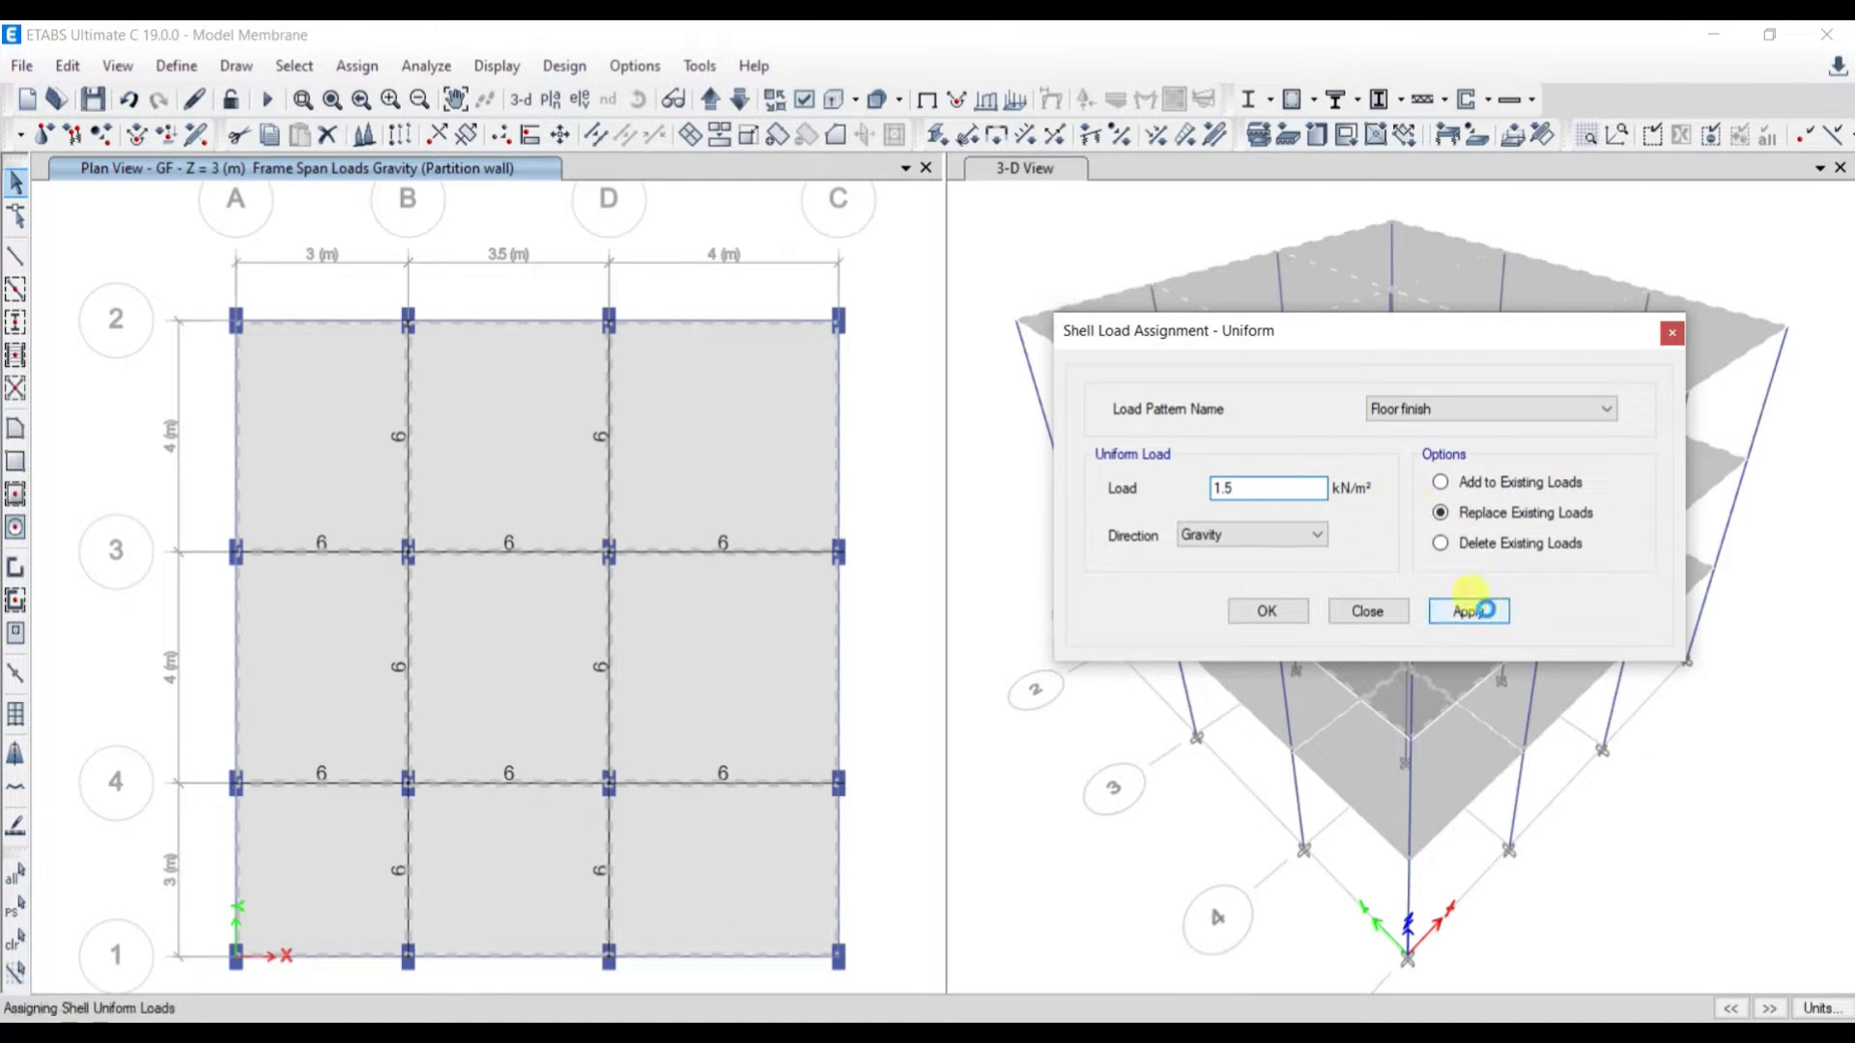
pyautogui.click(1272, 612)
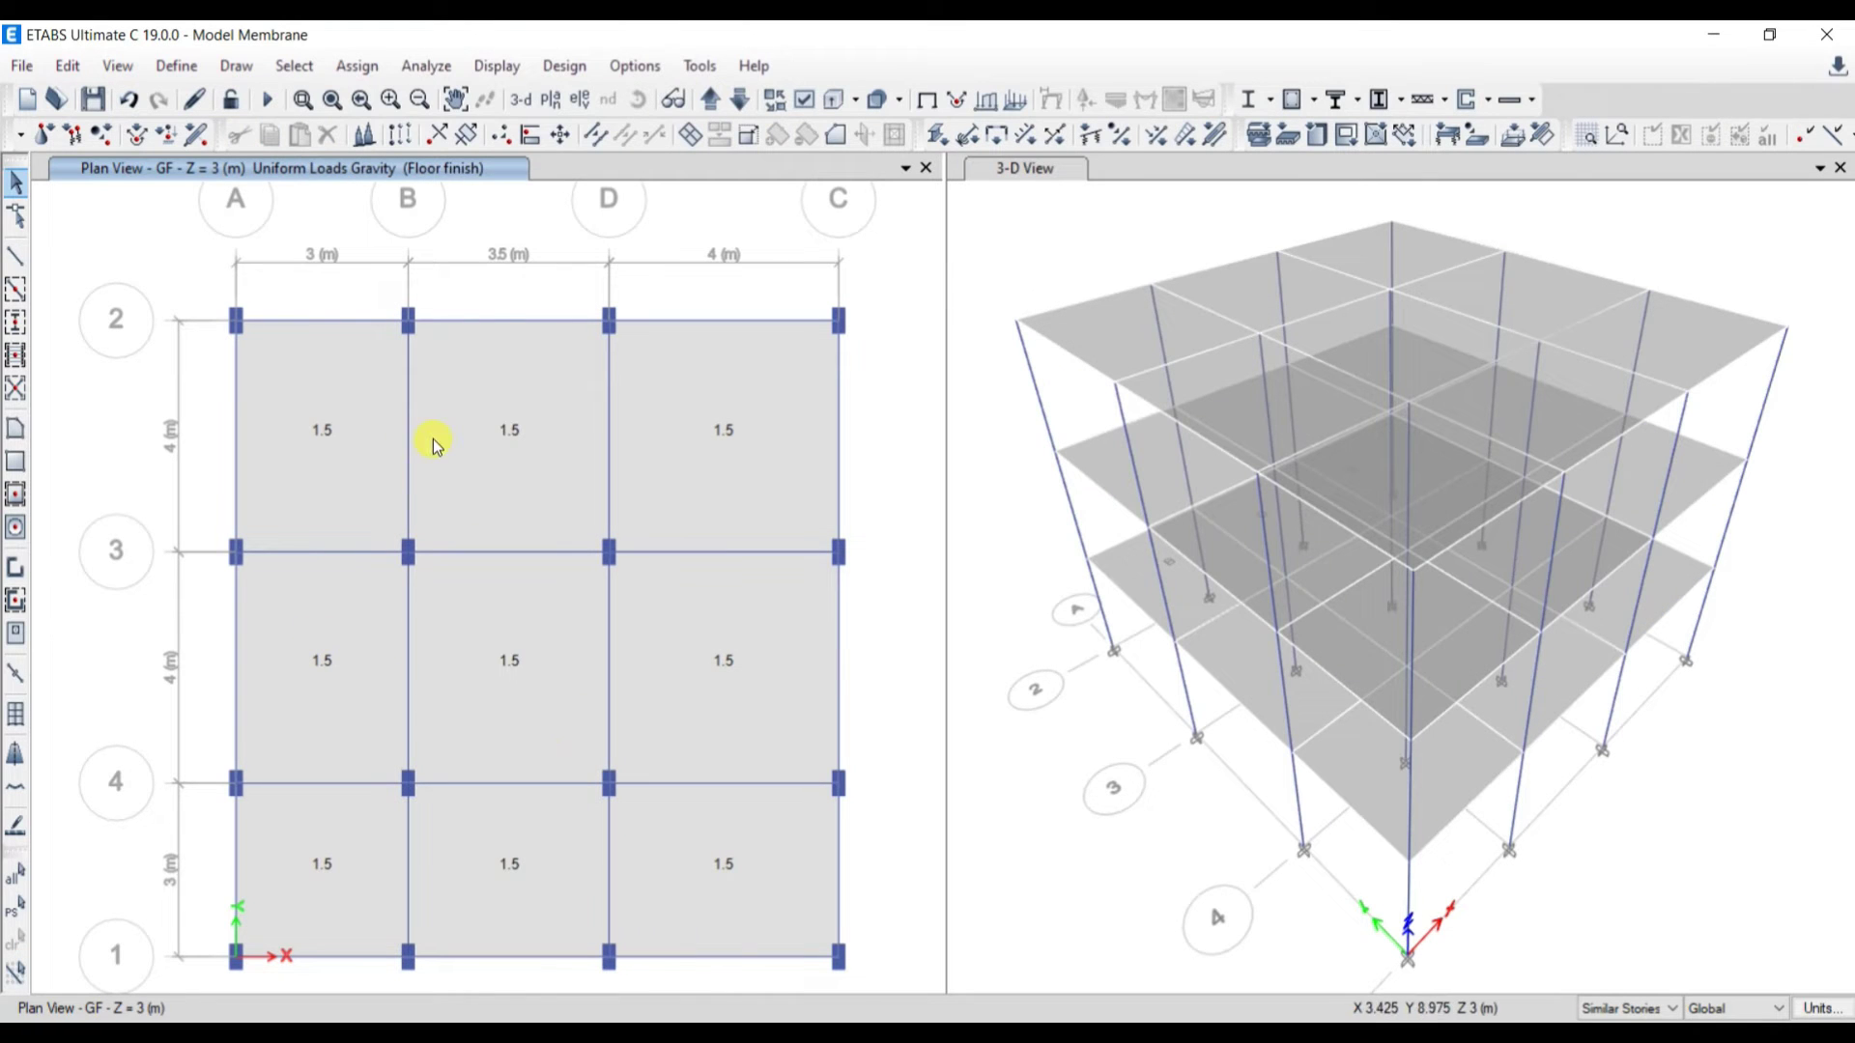
# Step: Reselect the previously selected floor slabs and assign them a uniform gravity load of 2 kN/m² under the Live pattern
pyautogui.click(14, 908)
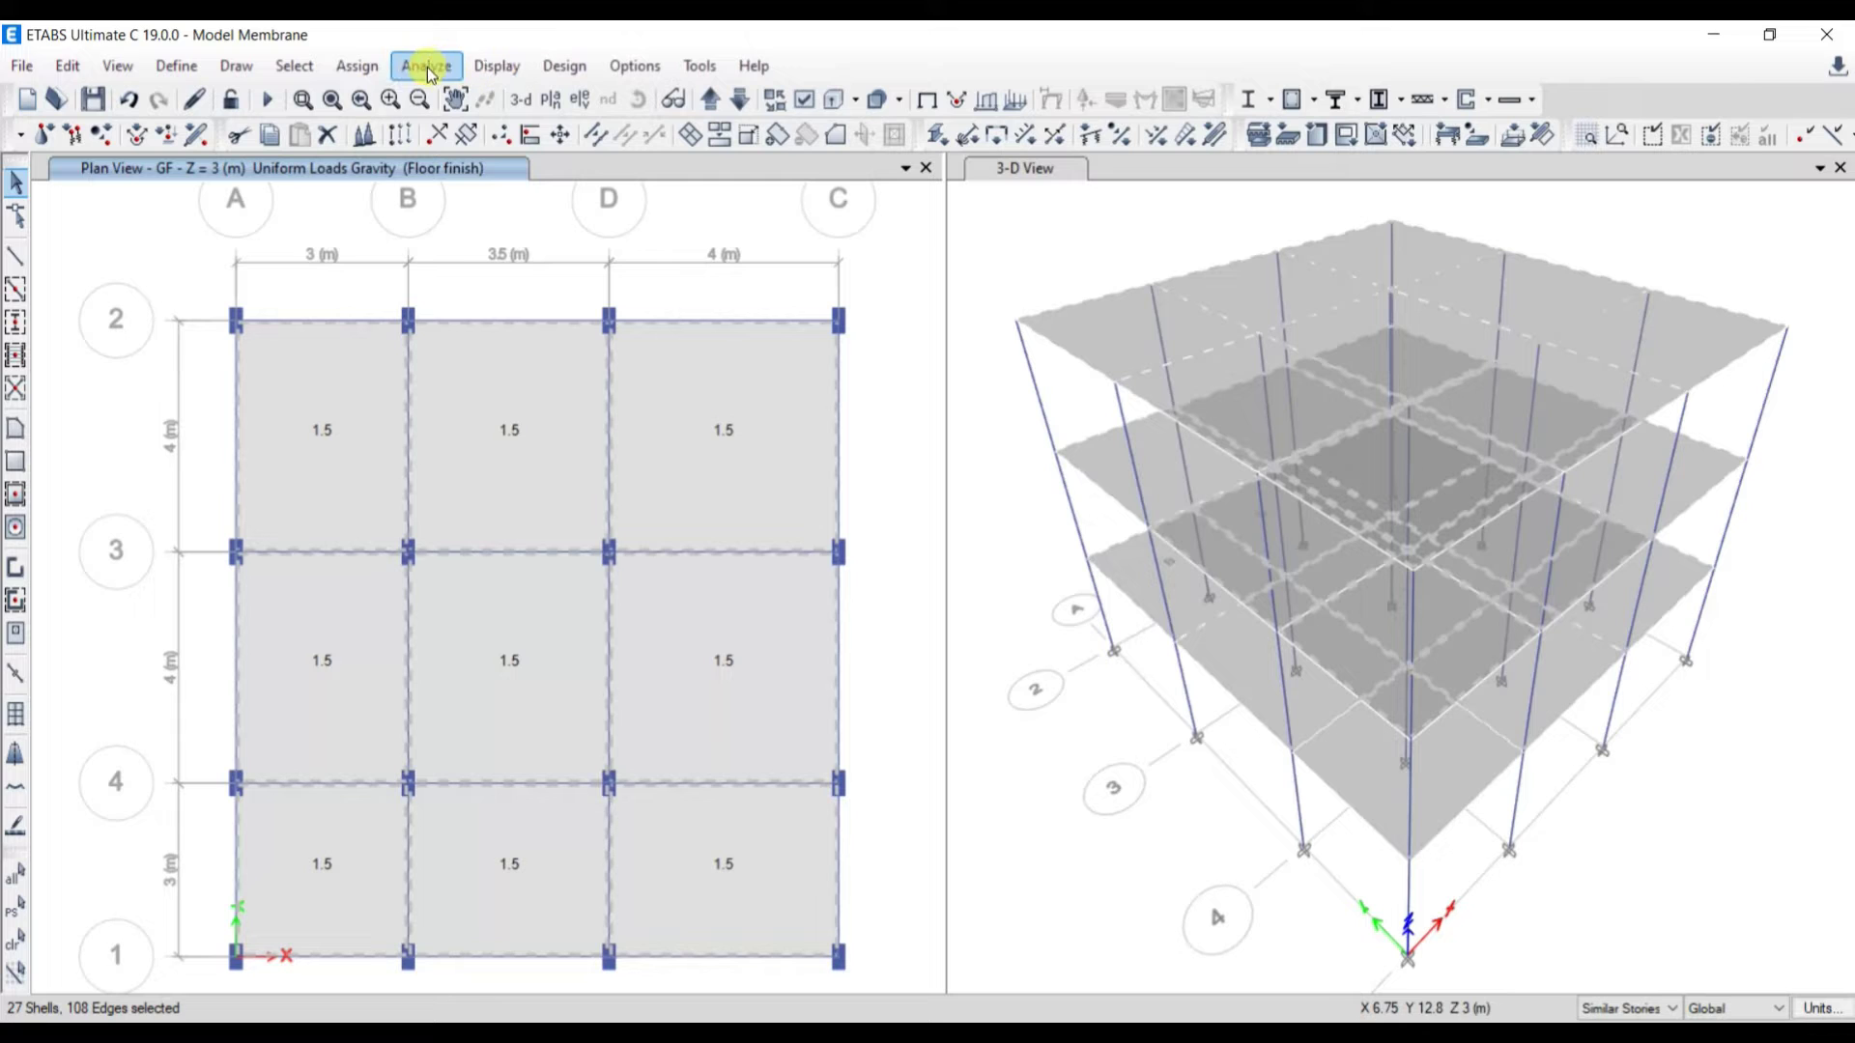
pyautogui.click(359, 68)
pyautogui.moveTo(522, 325)
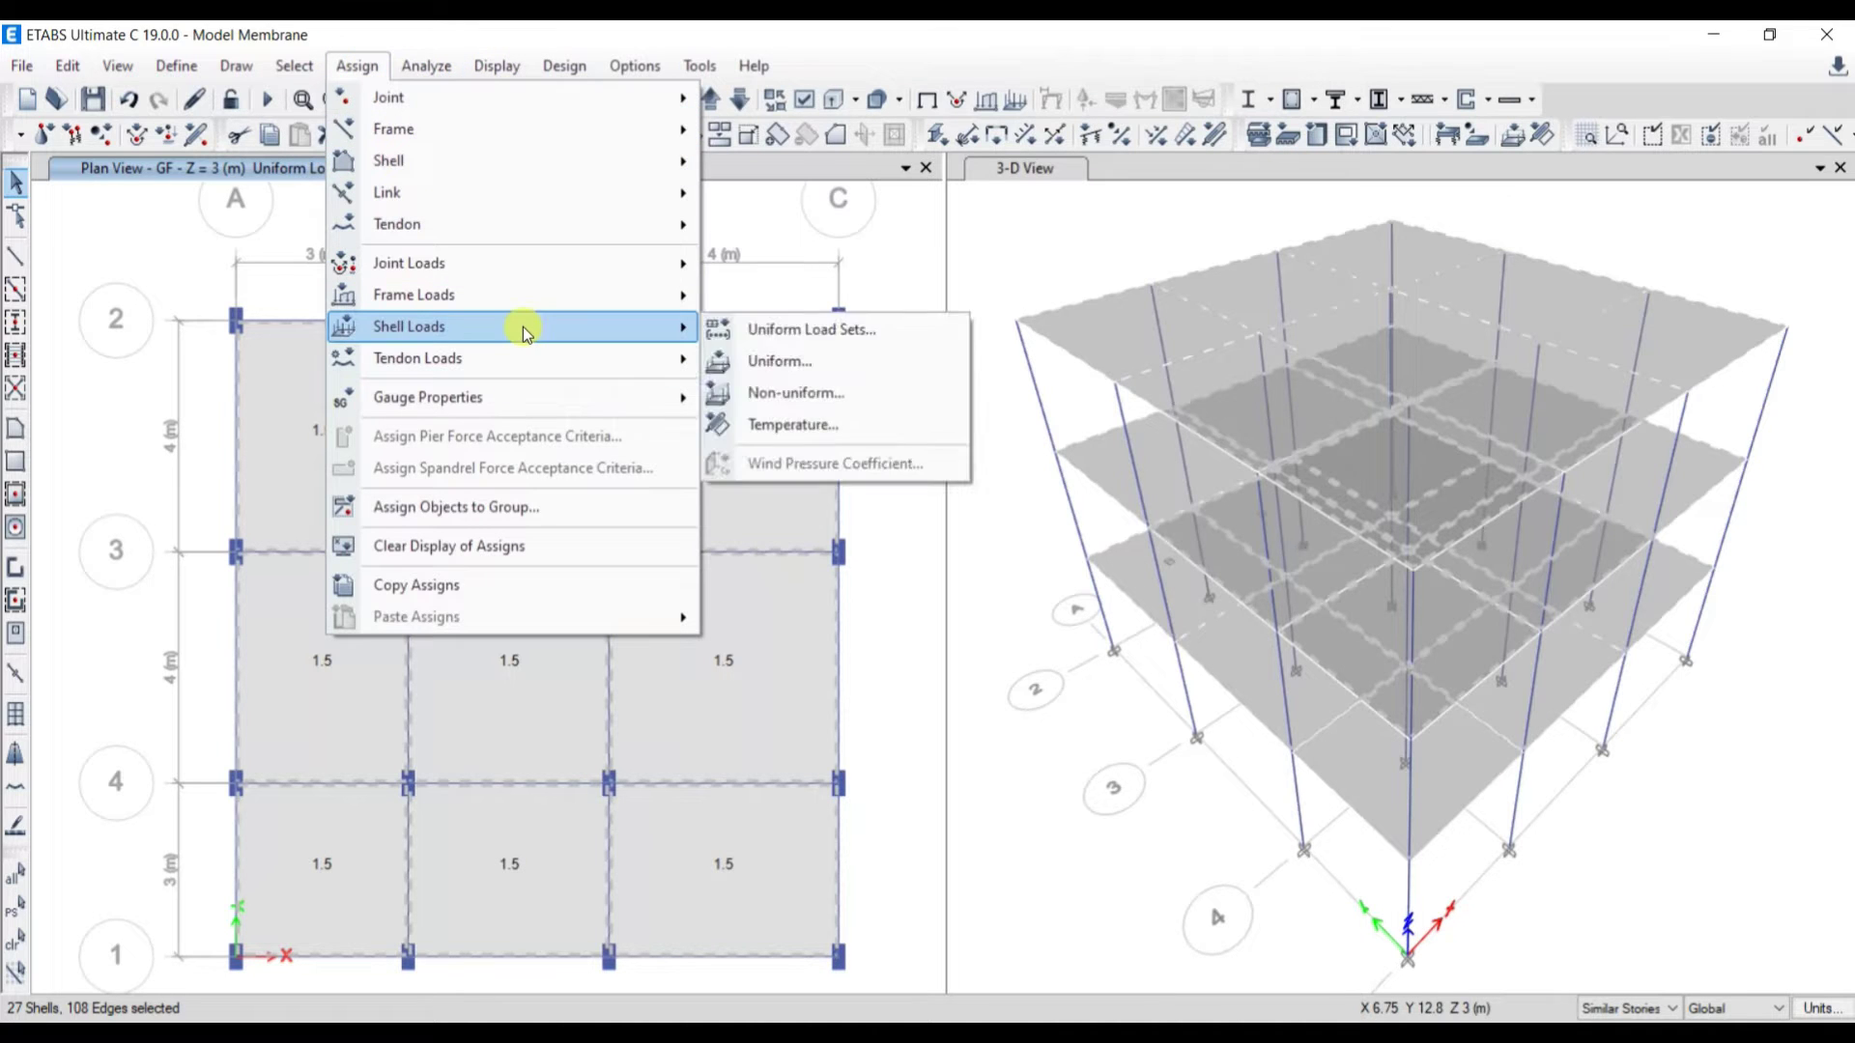
pyautogui.click(850, 360)
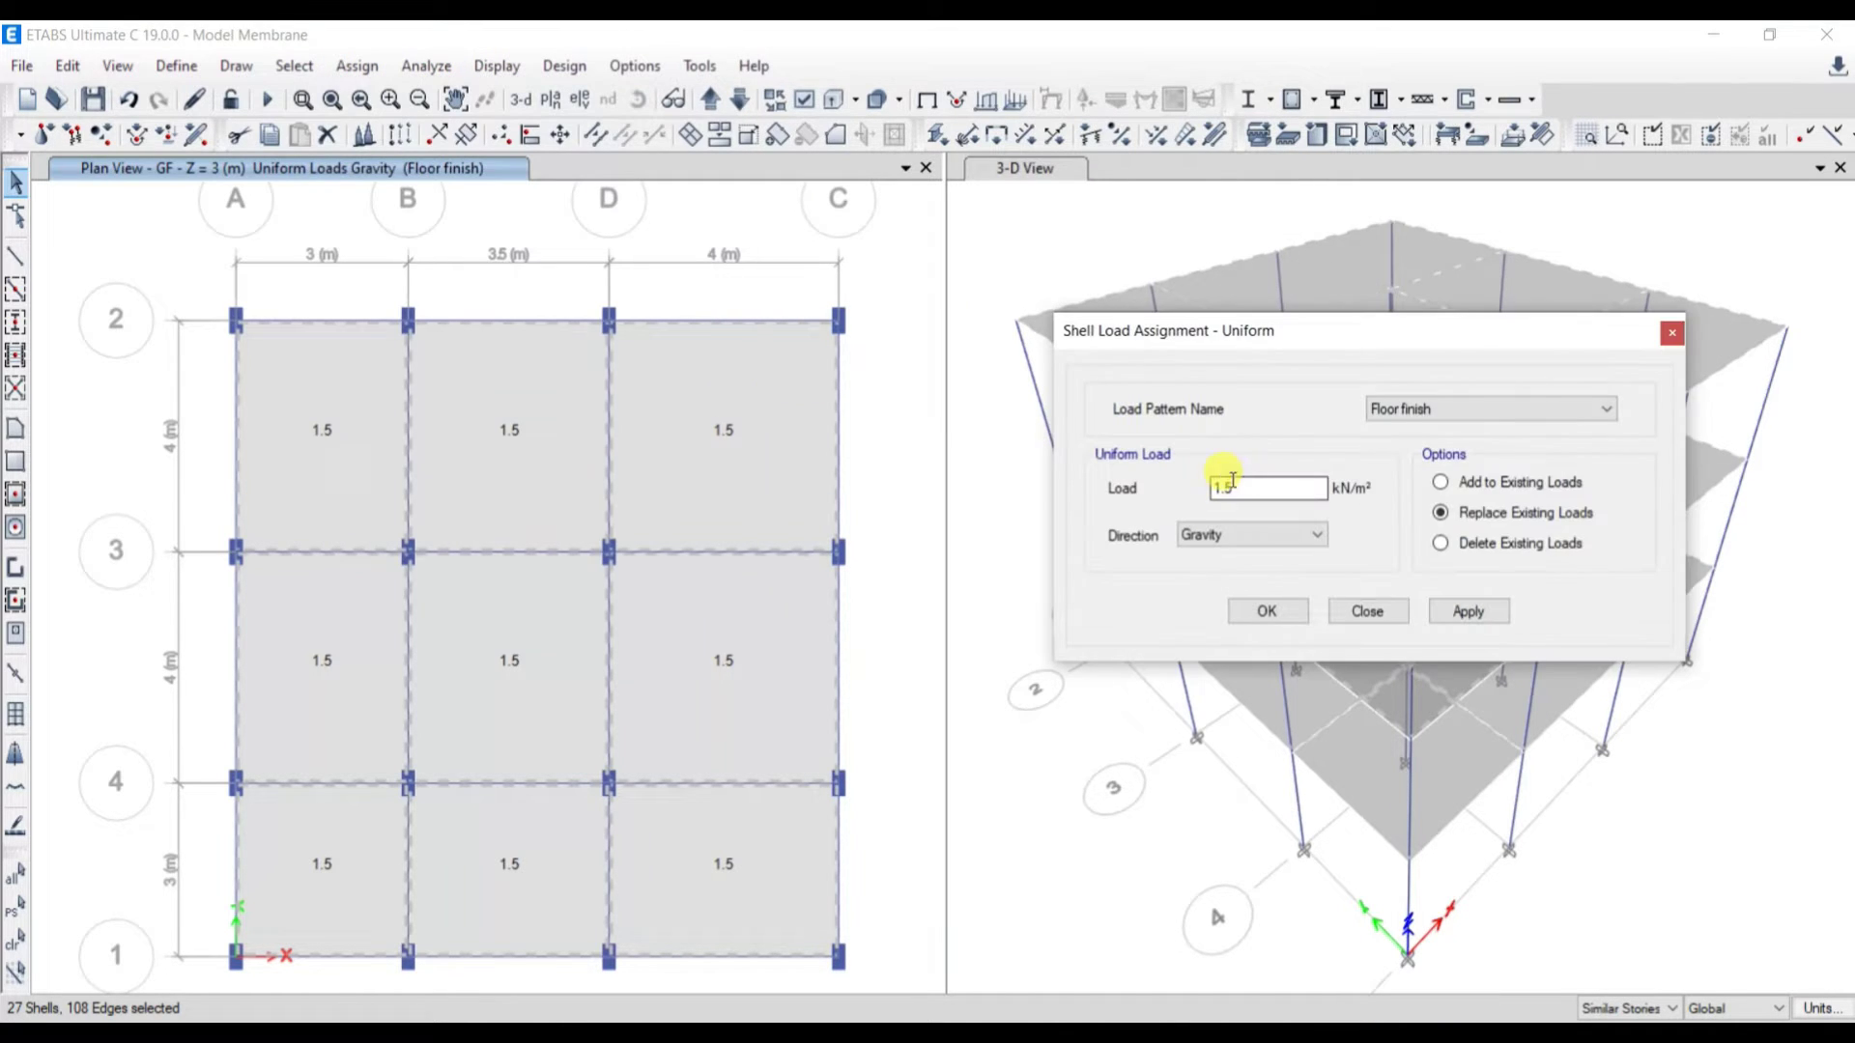
pyautogui.click(1473, 414)
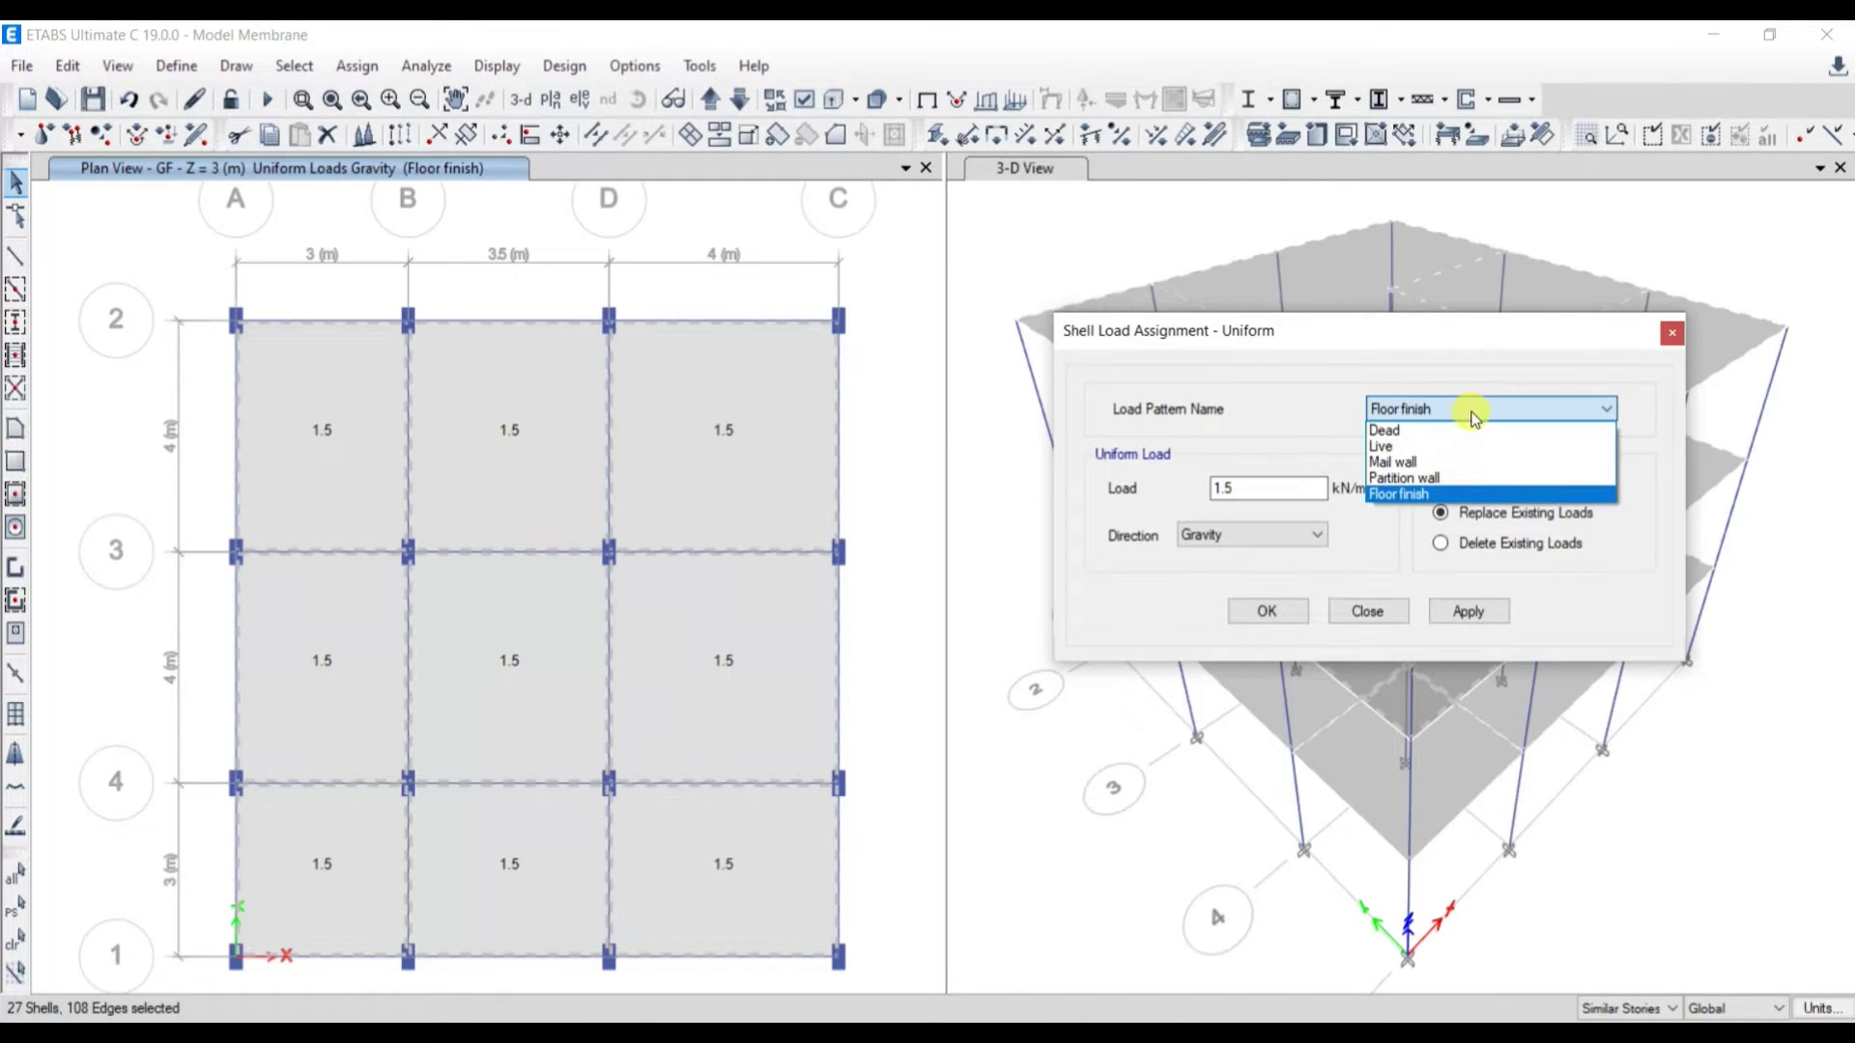
pyautogui.click(1392, 446)
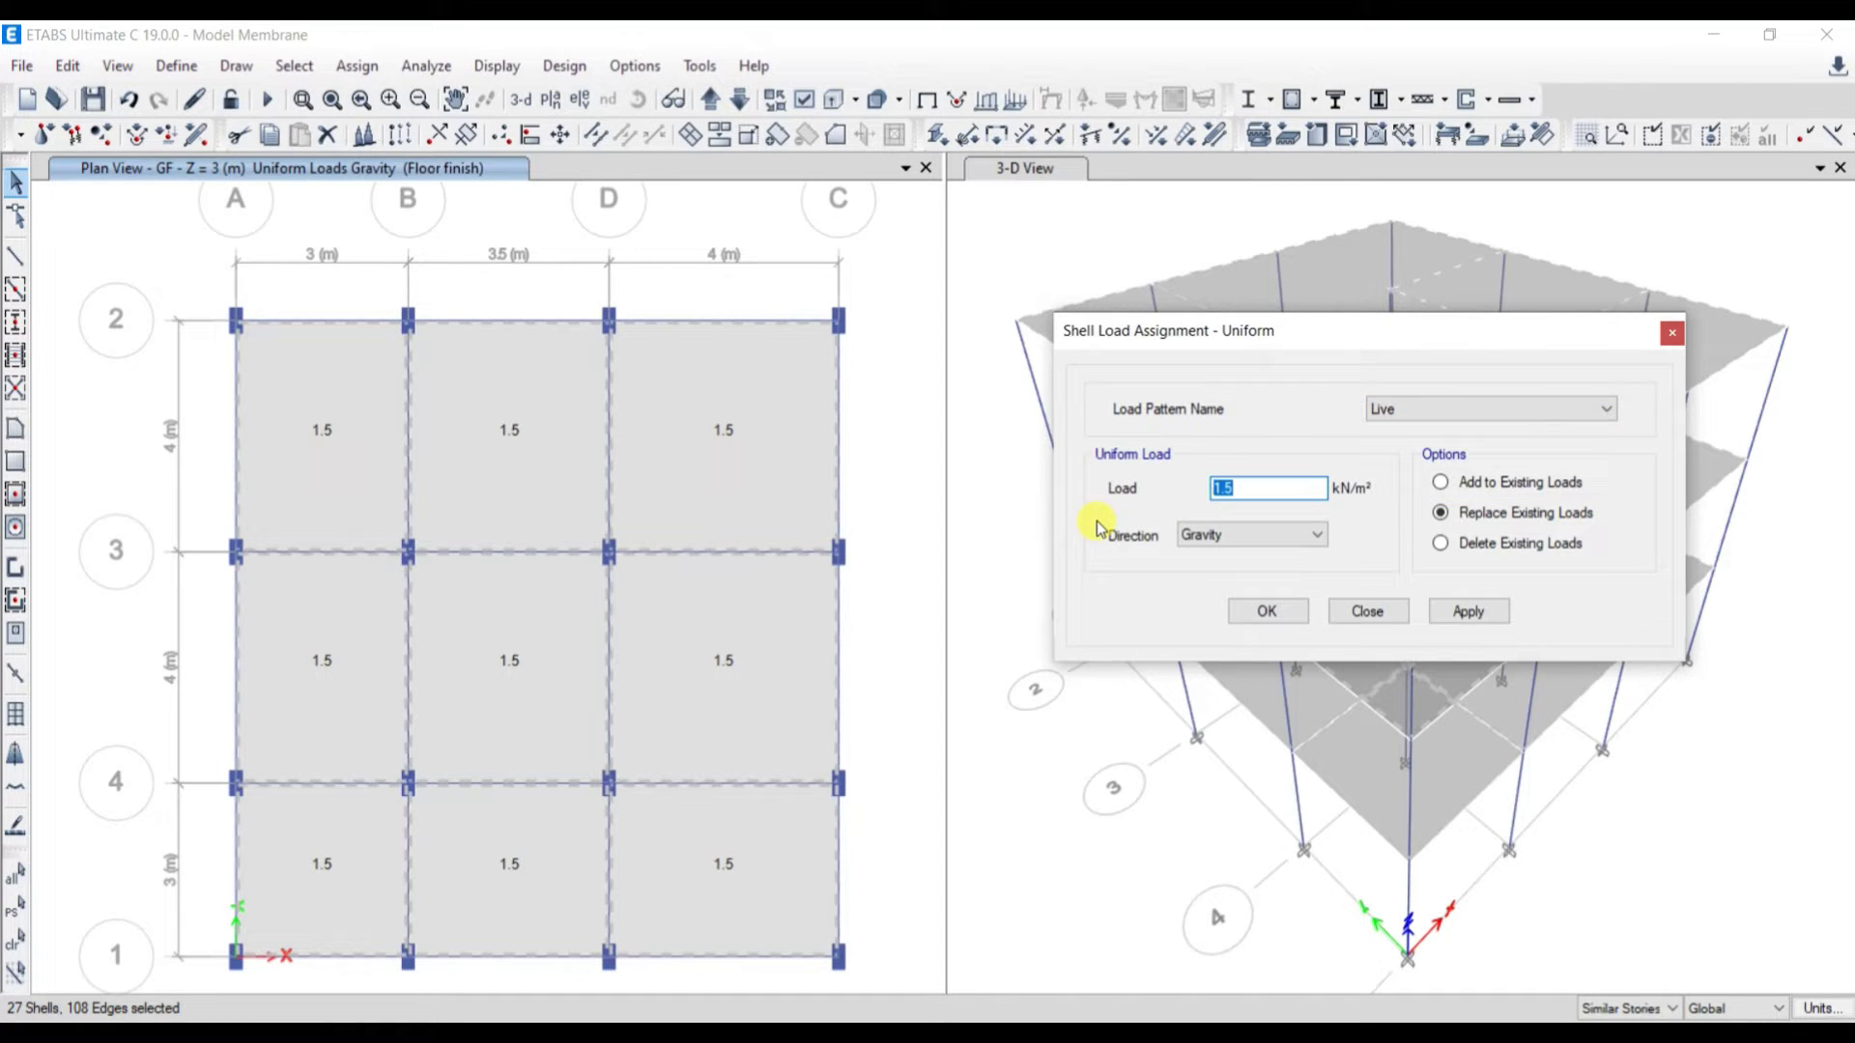
pyautogui.write('2')
pyautogui.click(1480, 615)
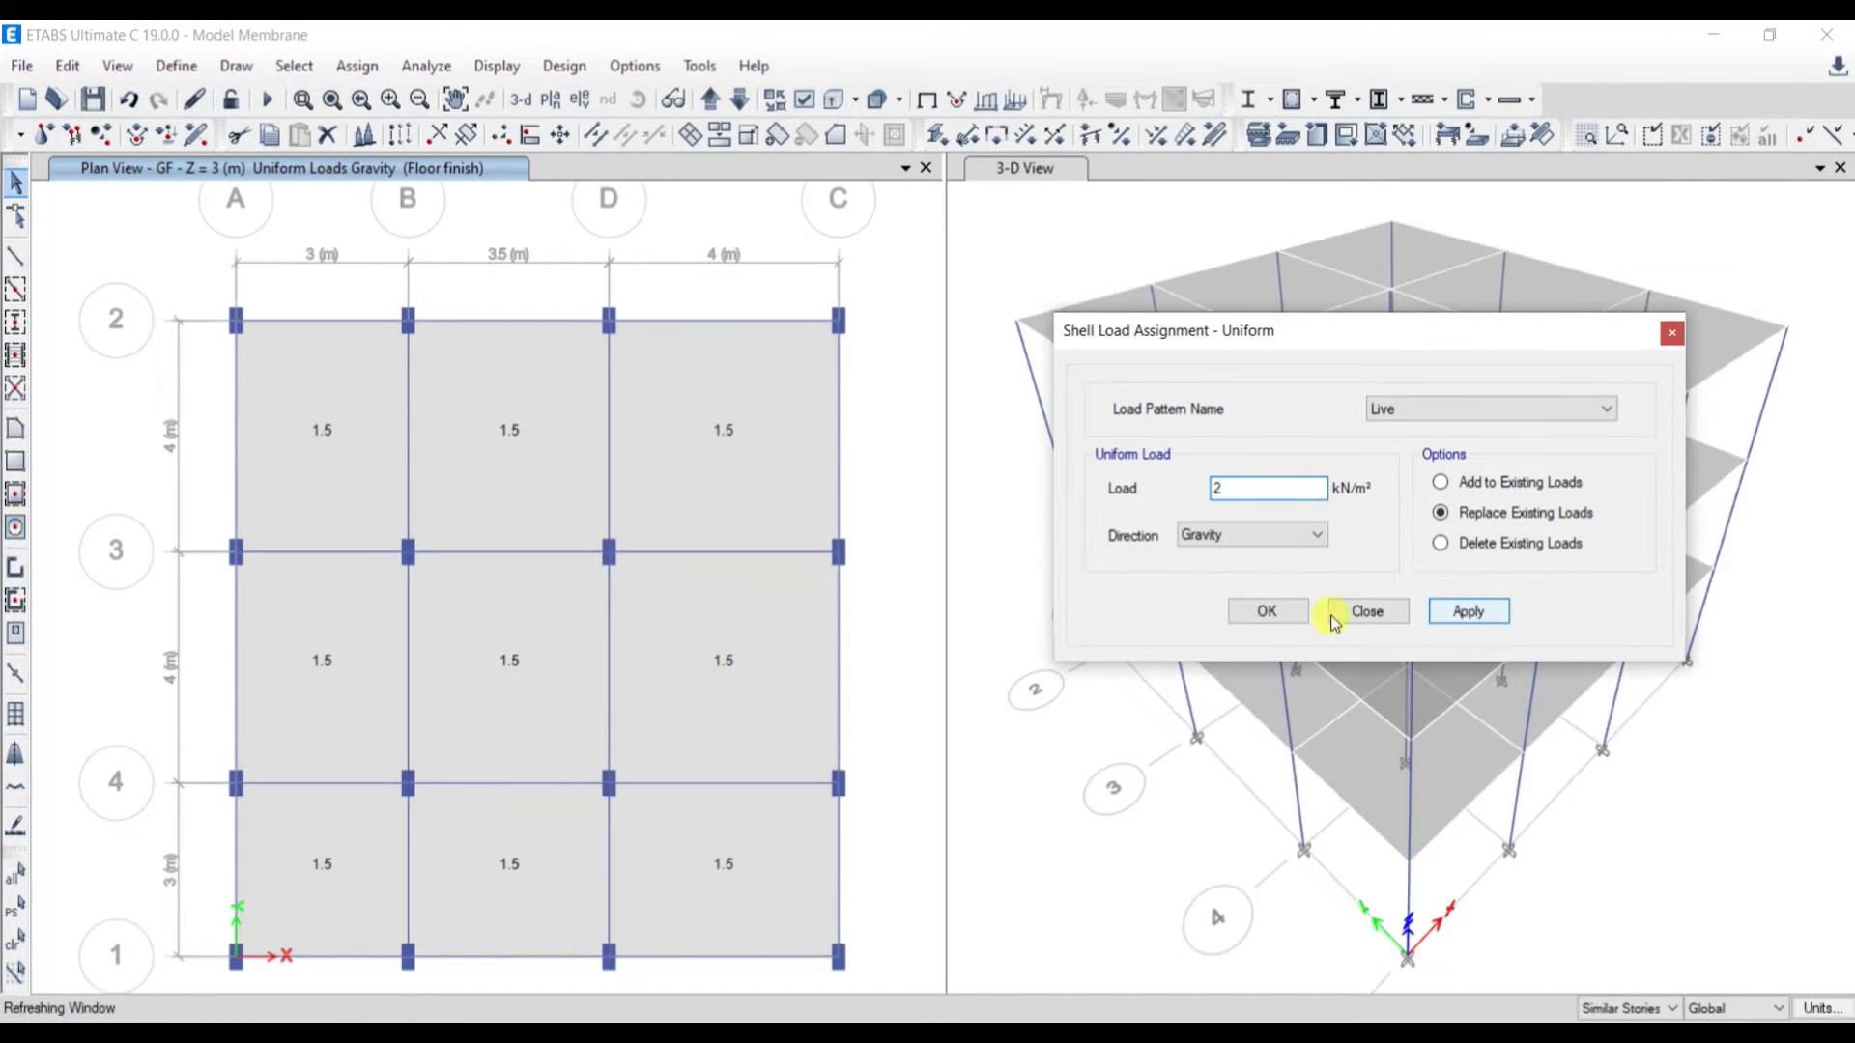
pyautogui.click(1264, 614)
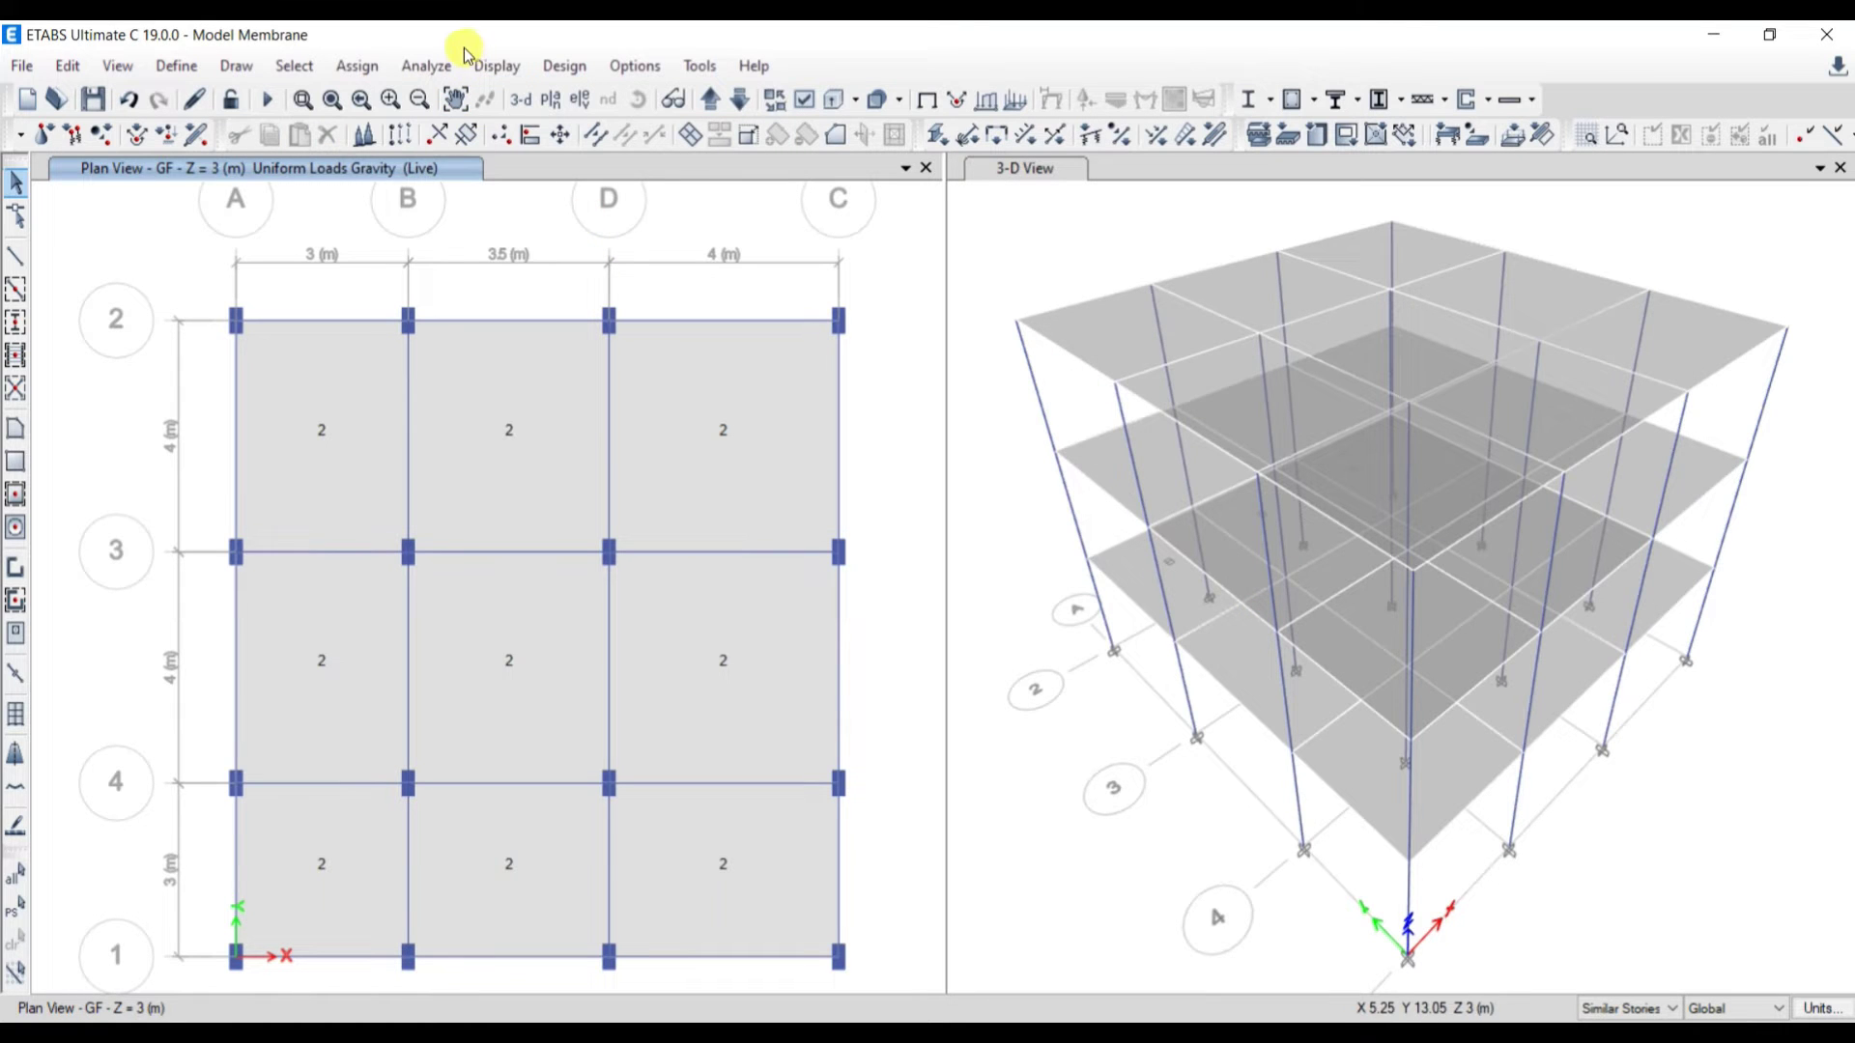
# Step: Check the model with all joint, frame, shell and other checks enabled, and run the analysis
pyautogui.click(409, 67)
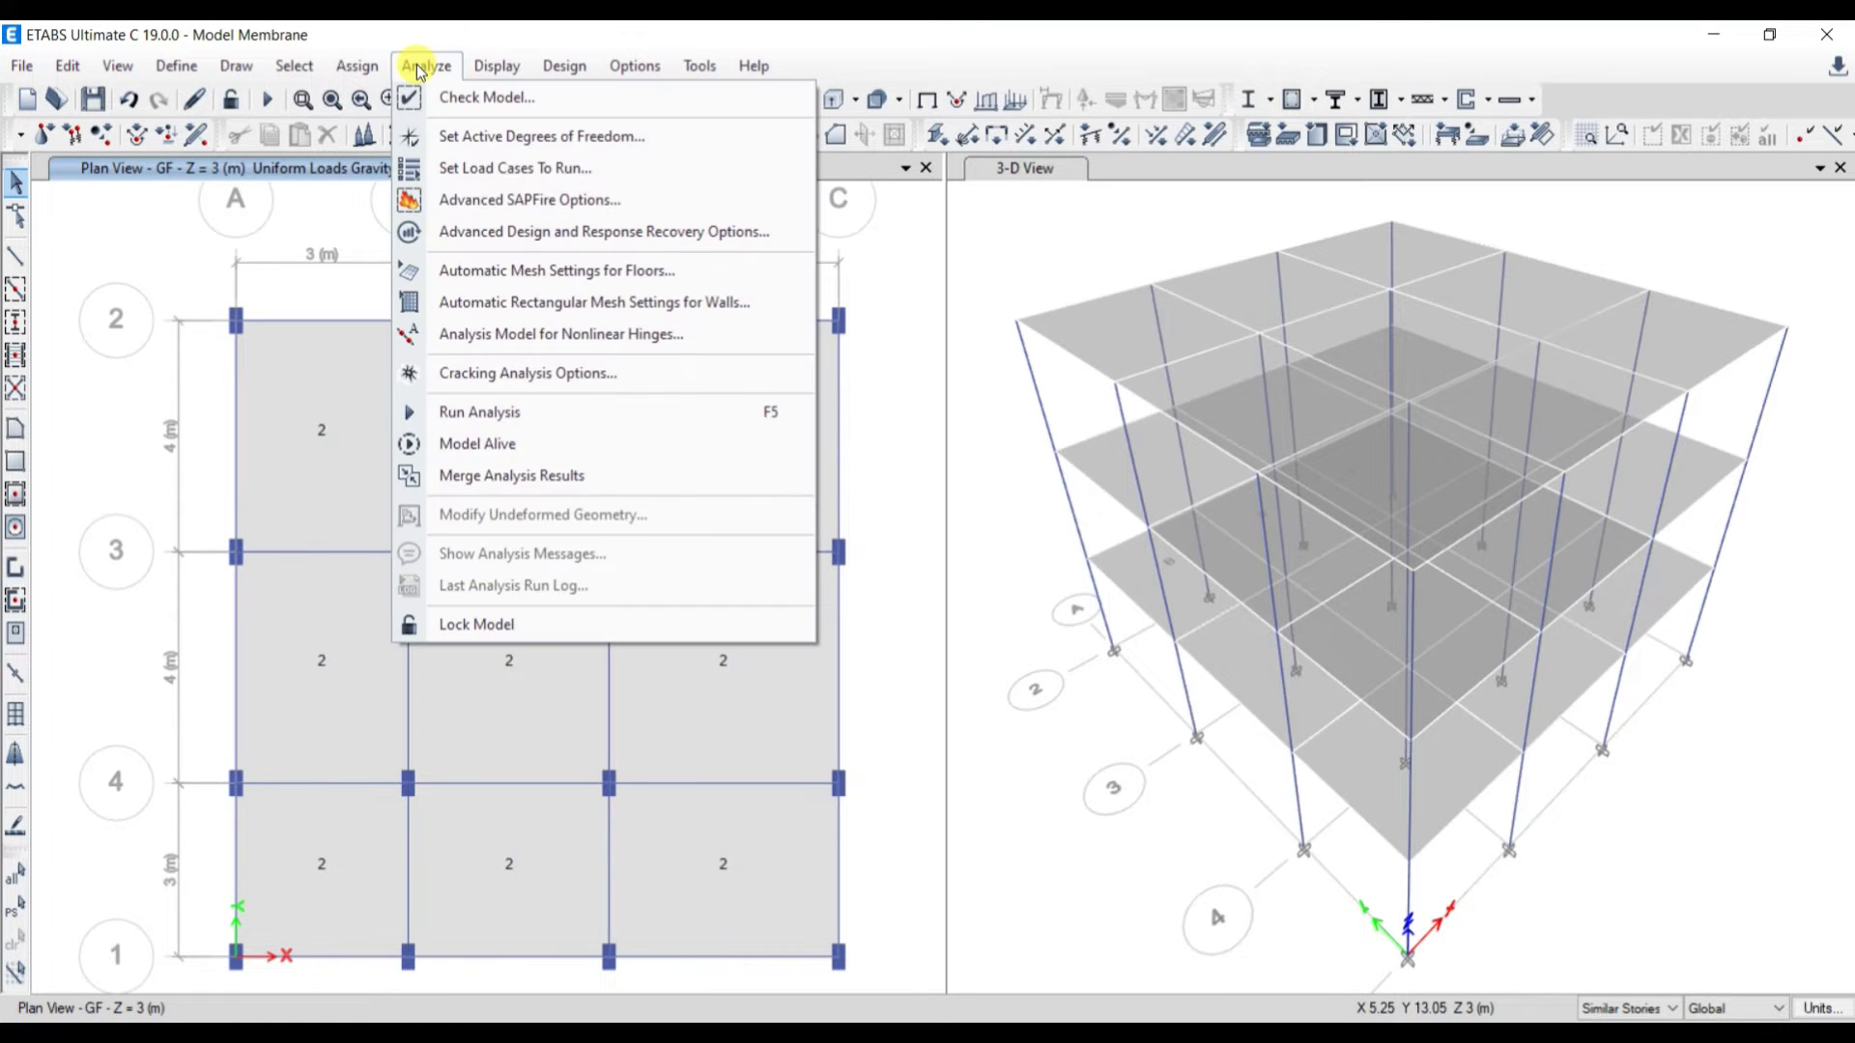
pyautogui.click(464, 98)
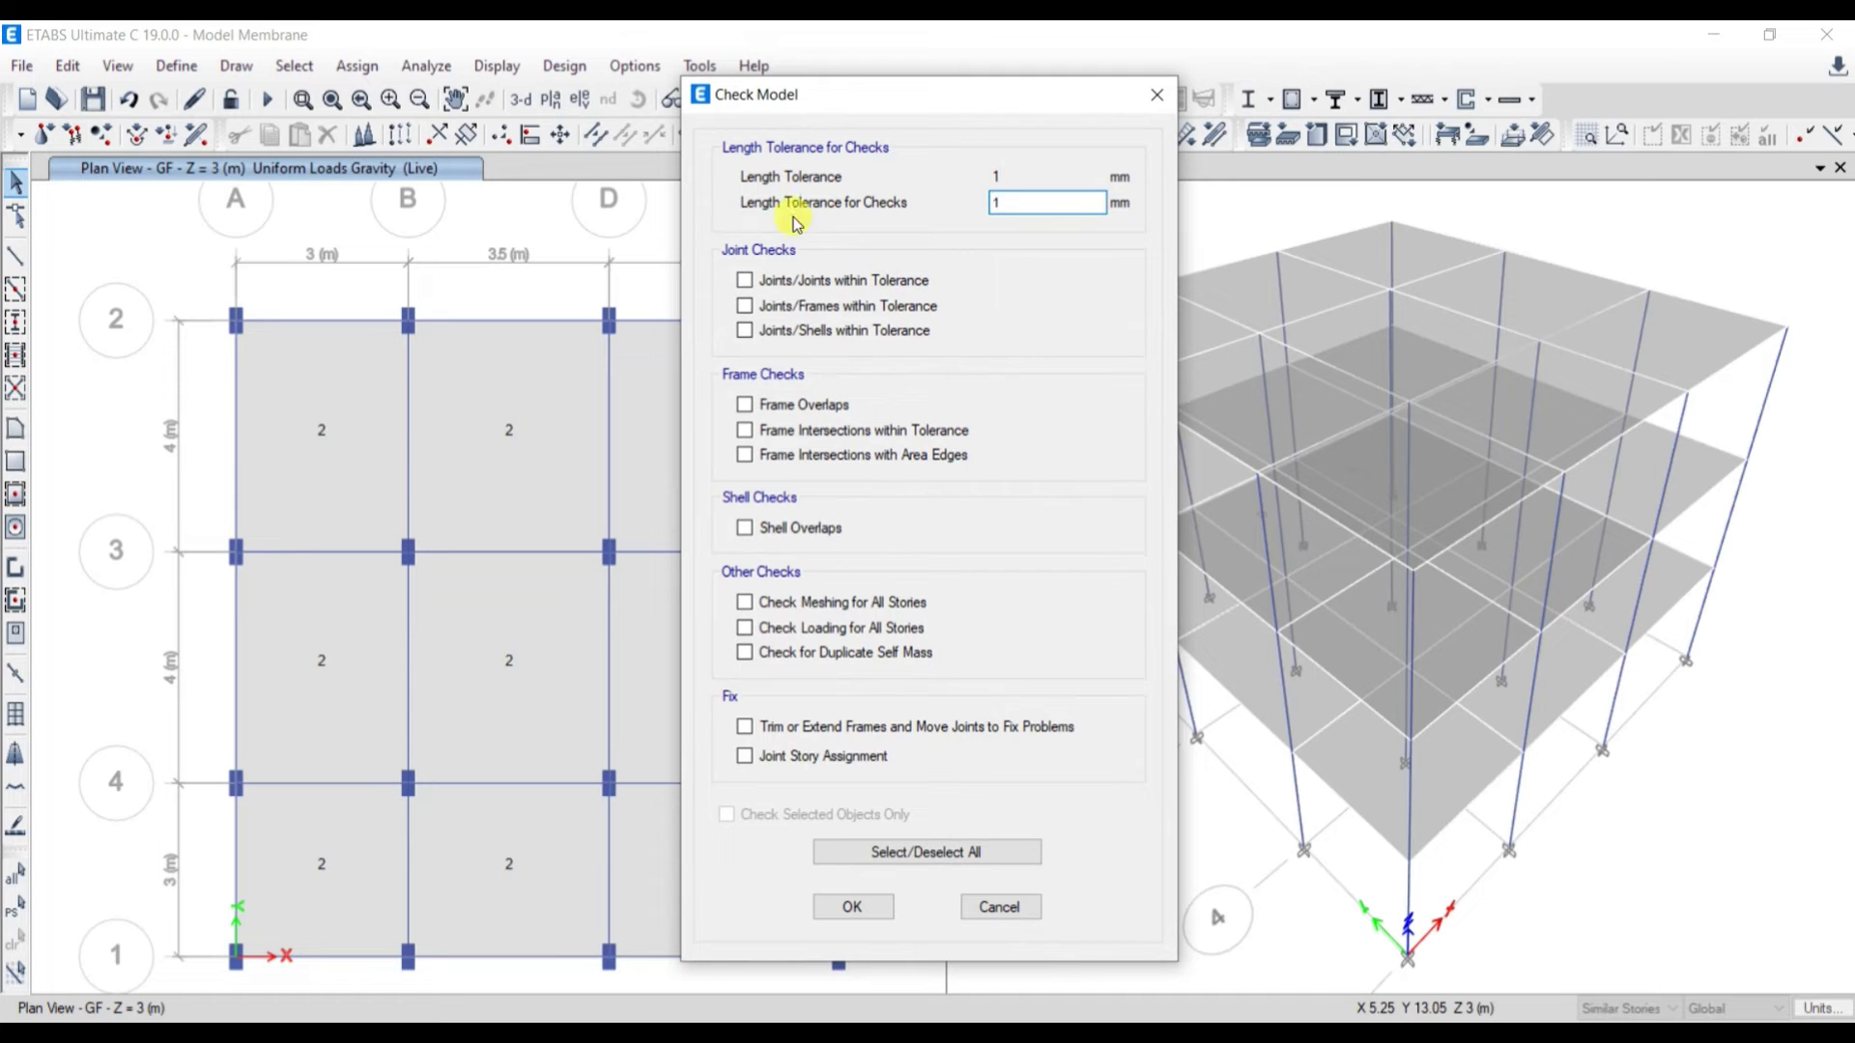
pyautogui.click(887, 851)
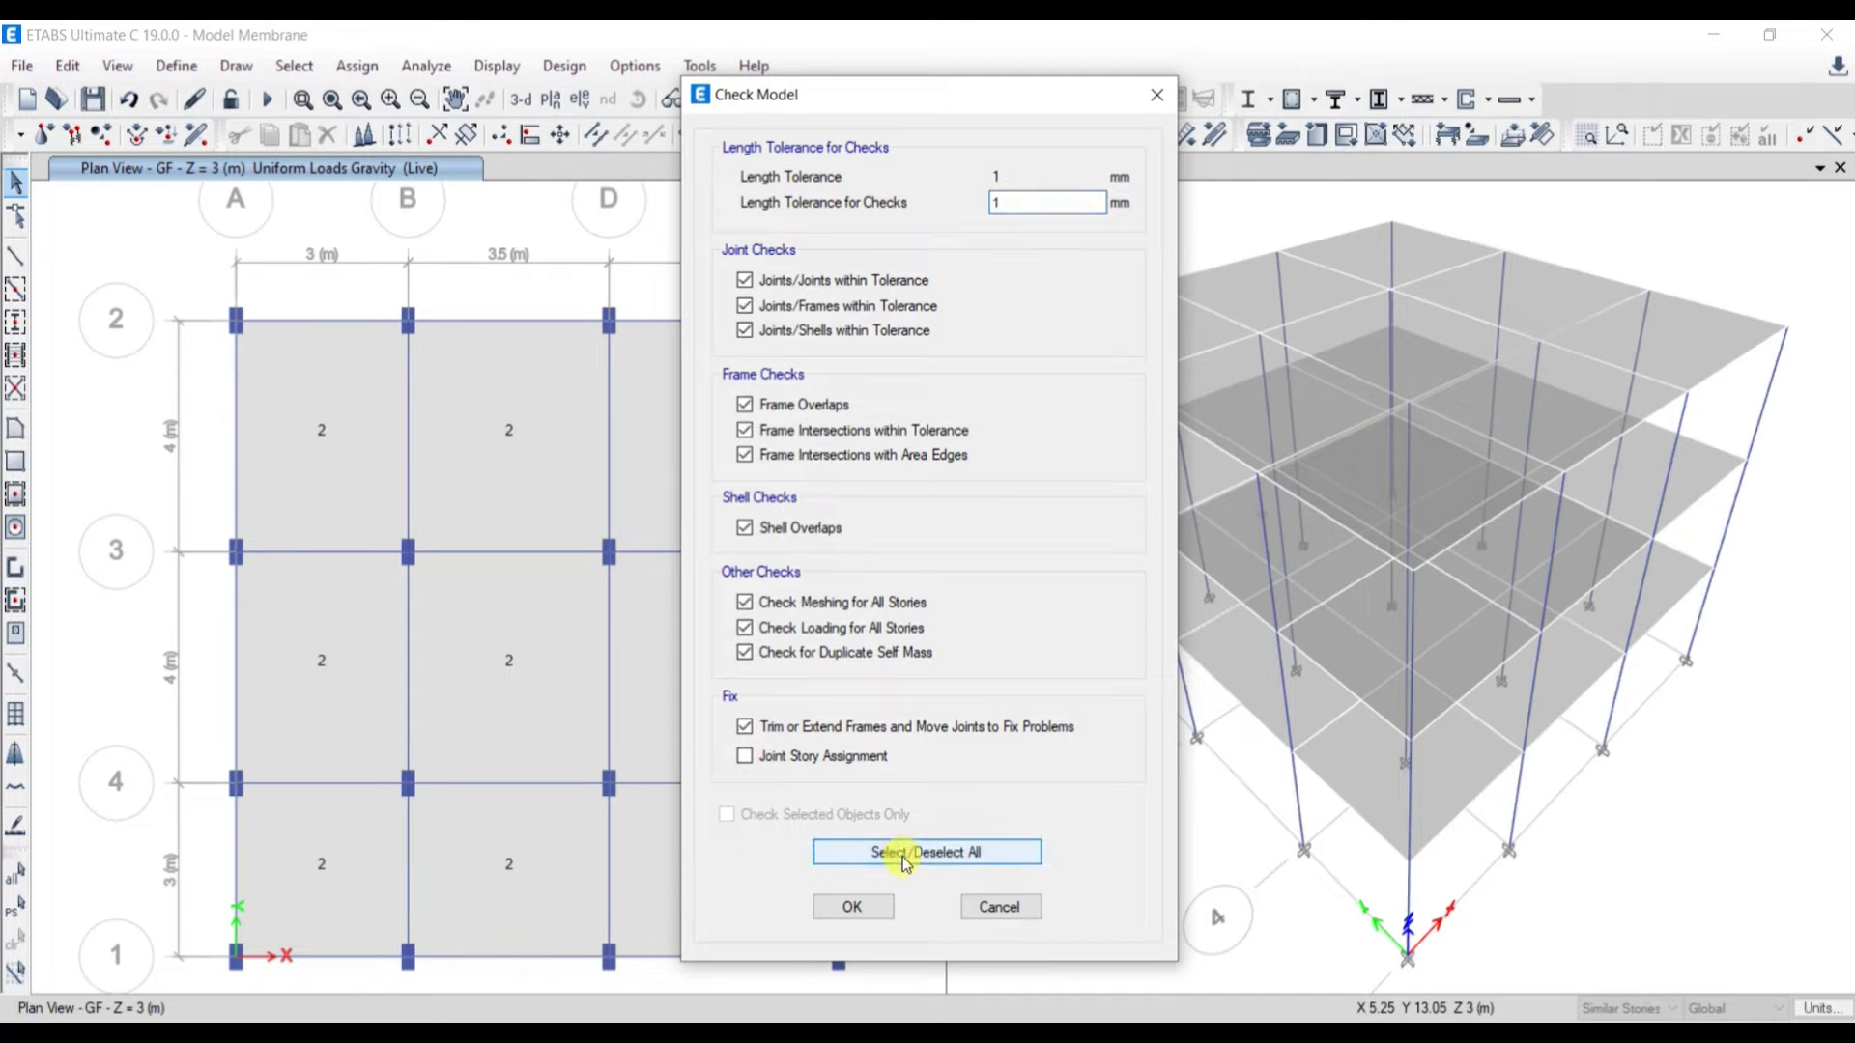
pyautogui.click(852, 906)
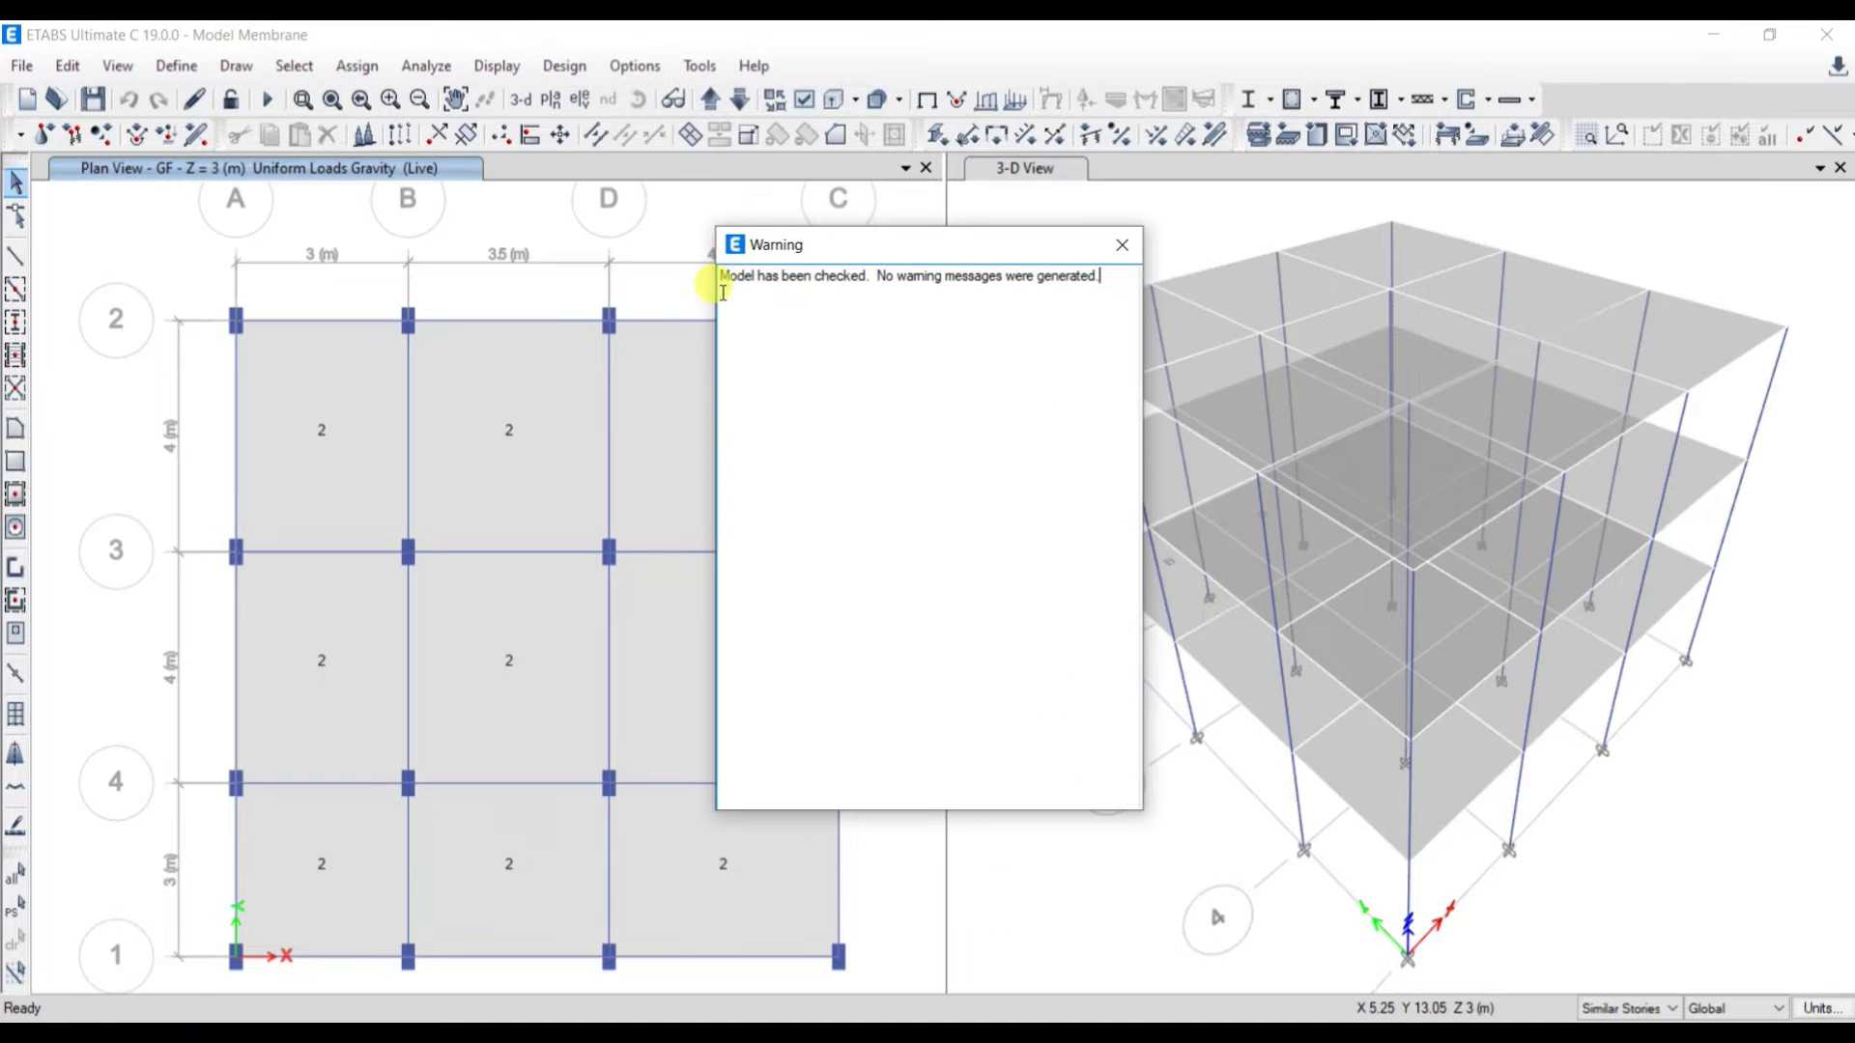
pyautogui.click(1122, 244)
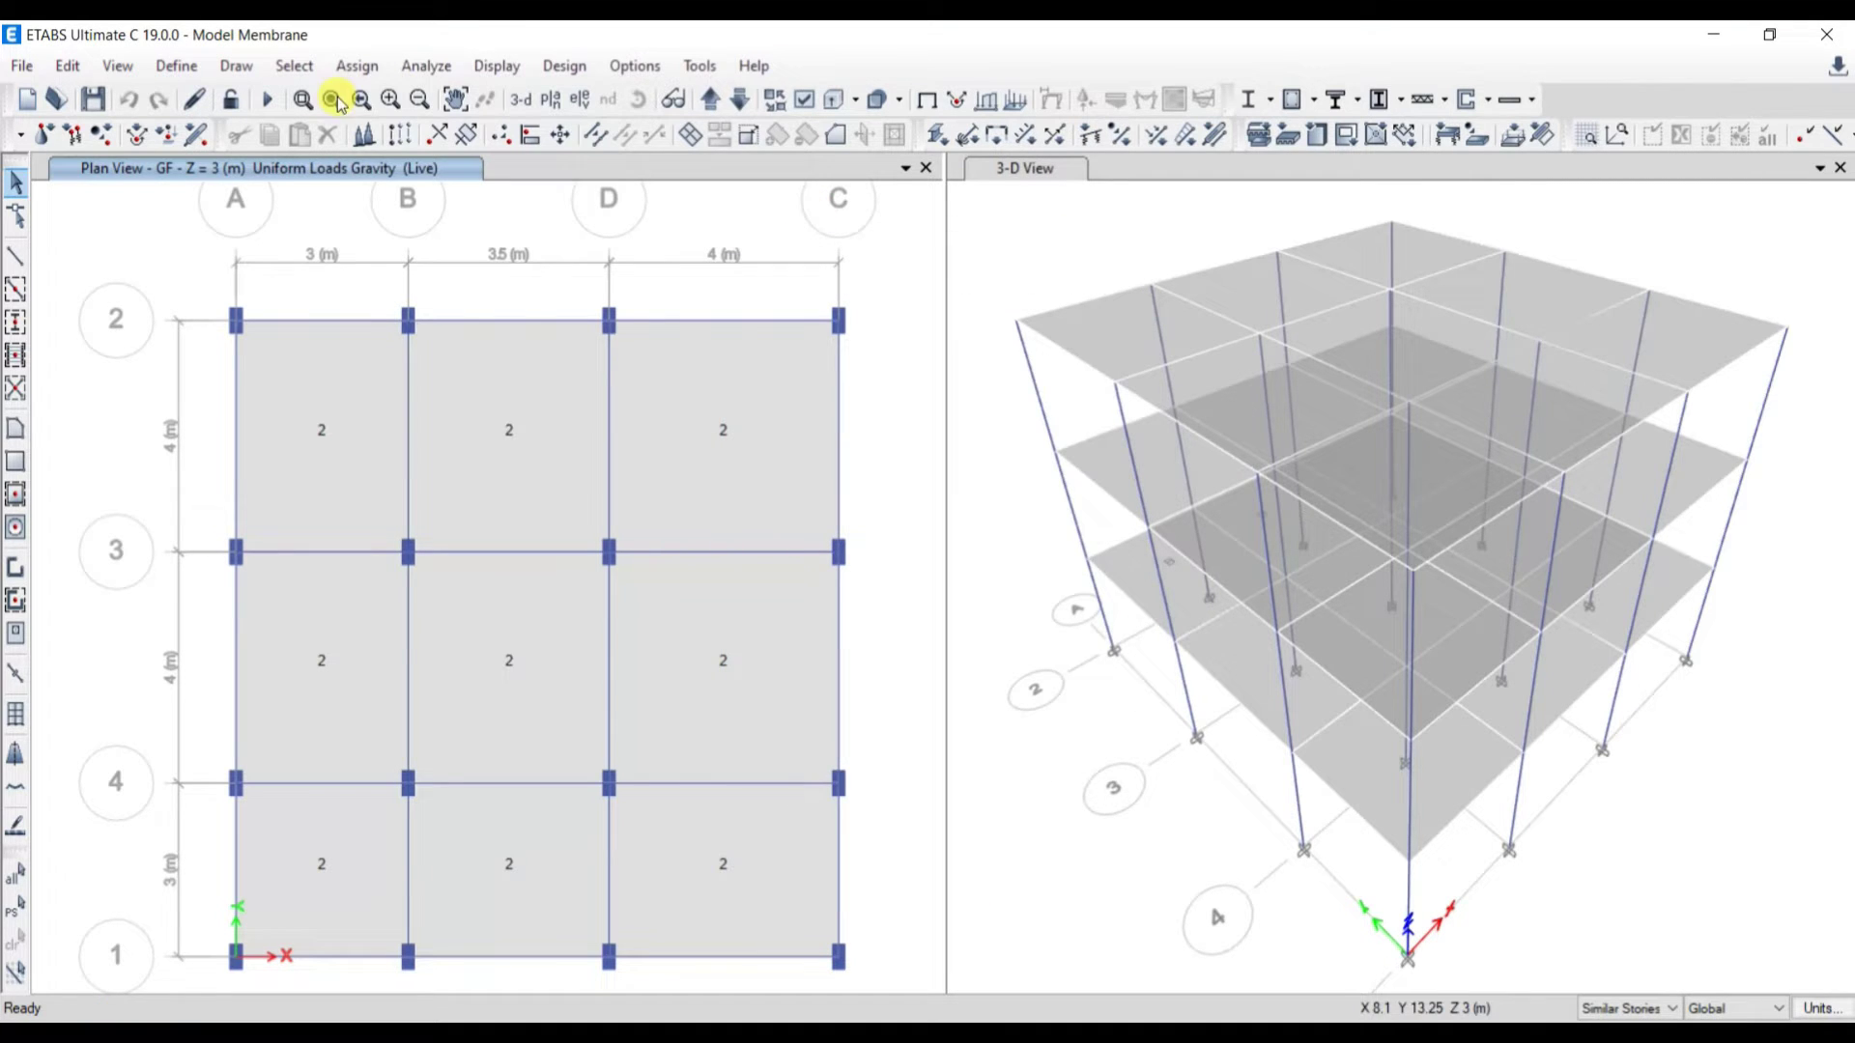
pyautogui.click(423, 67)
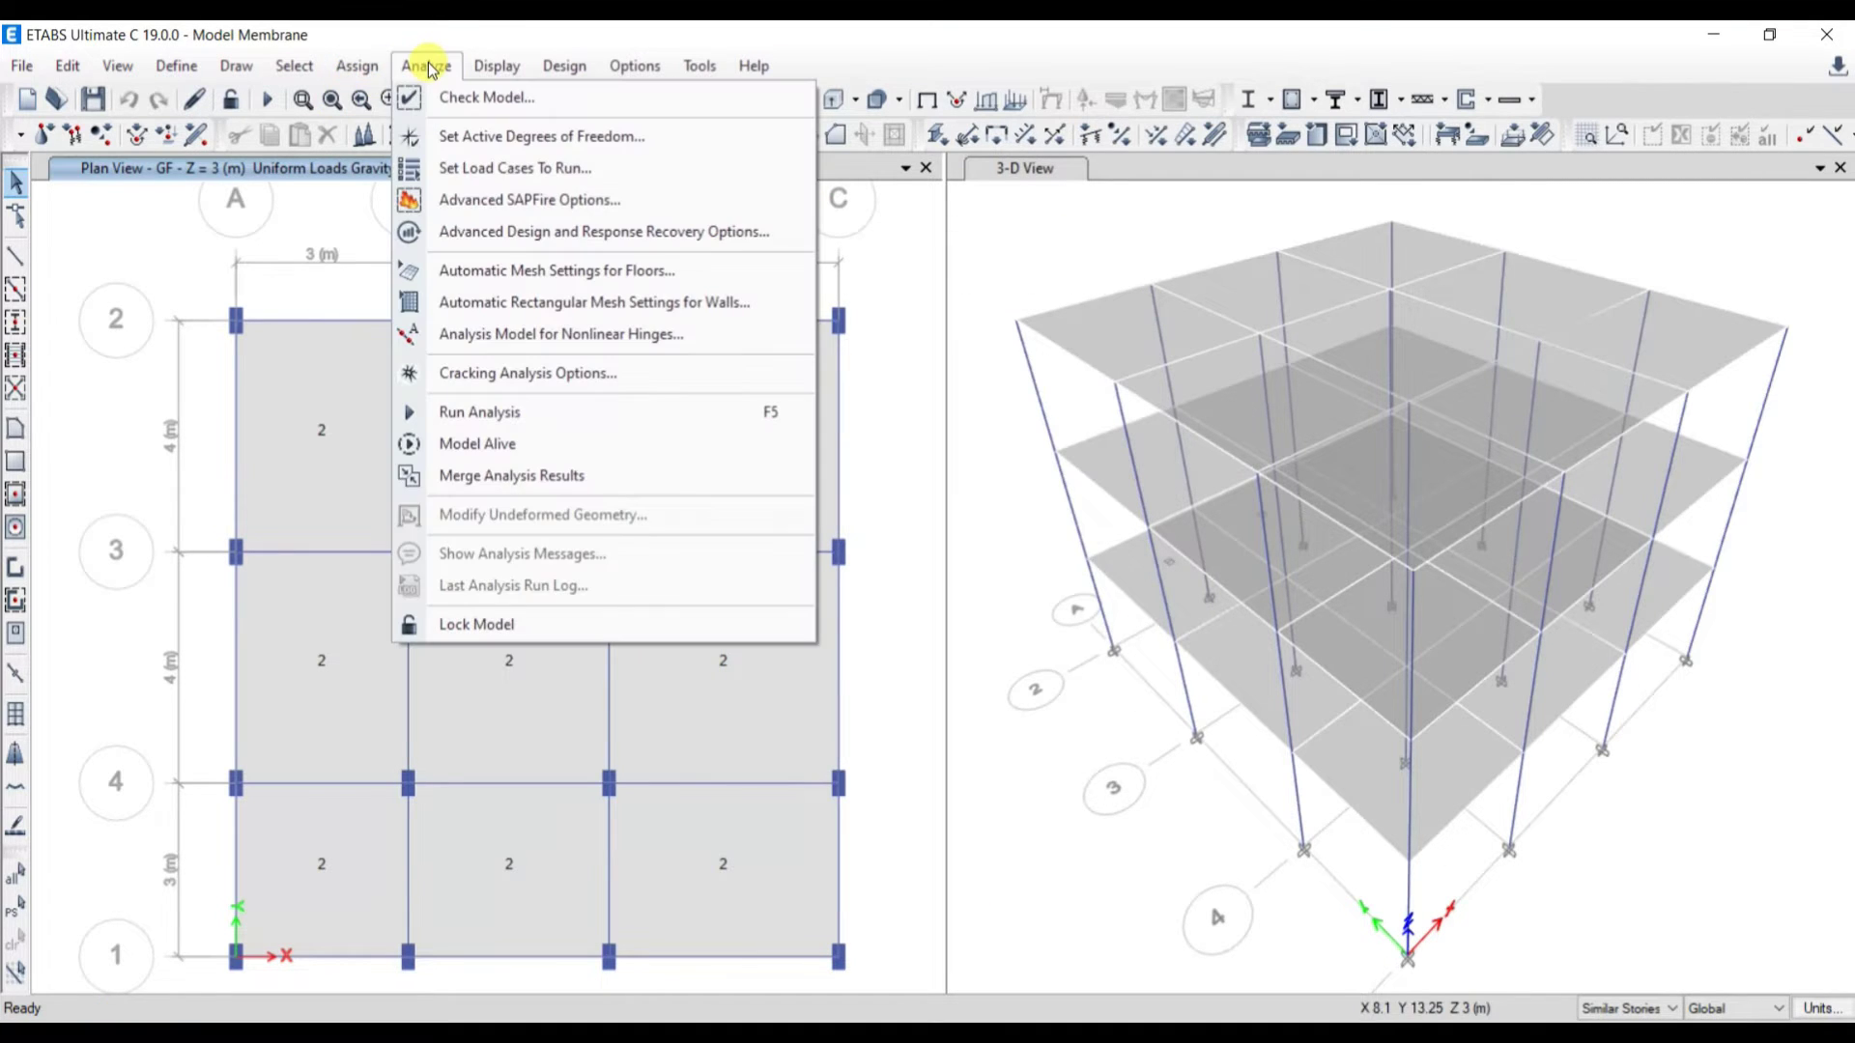
pyautogui.click(475, 414)
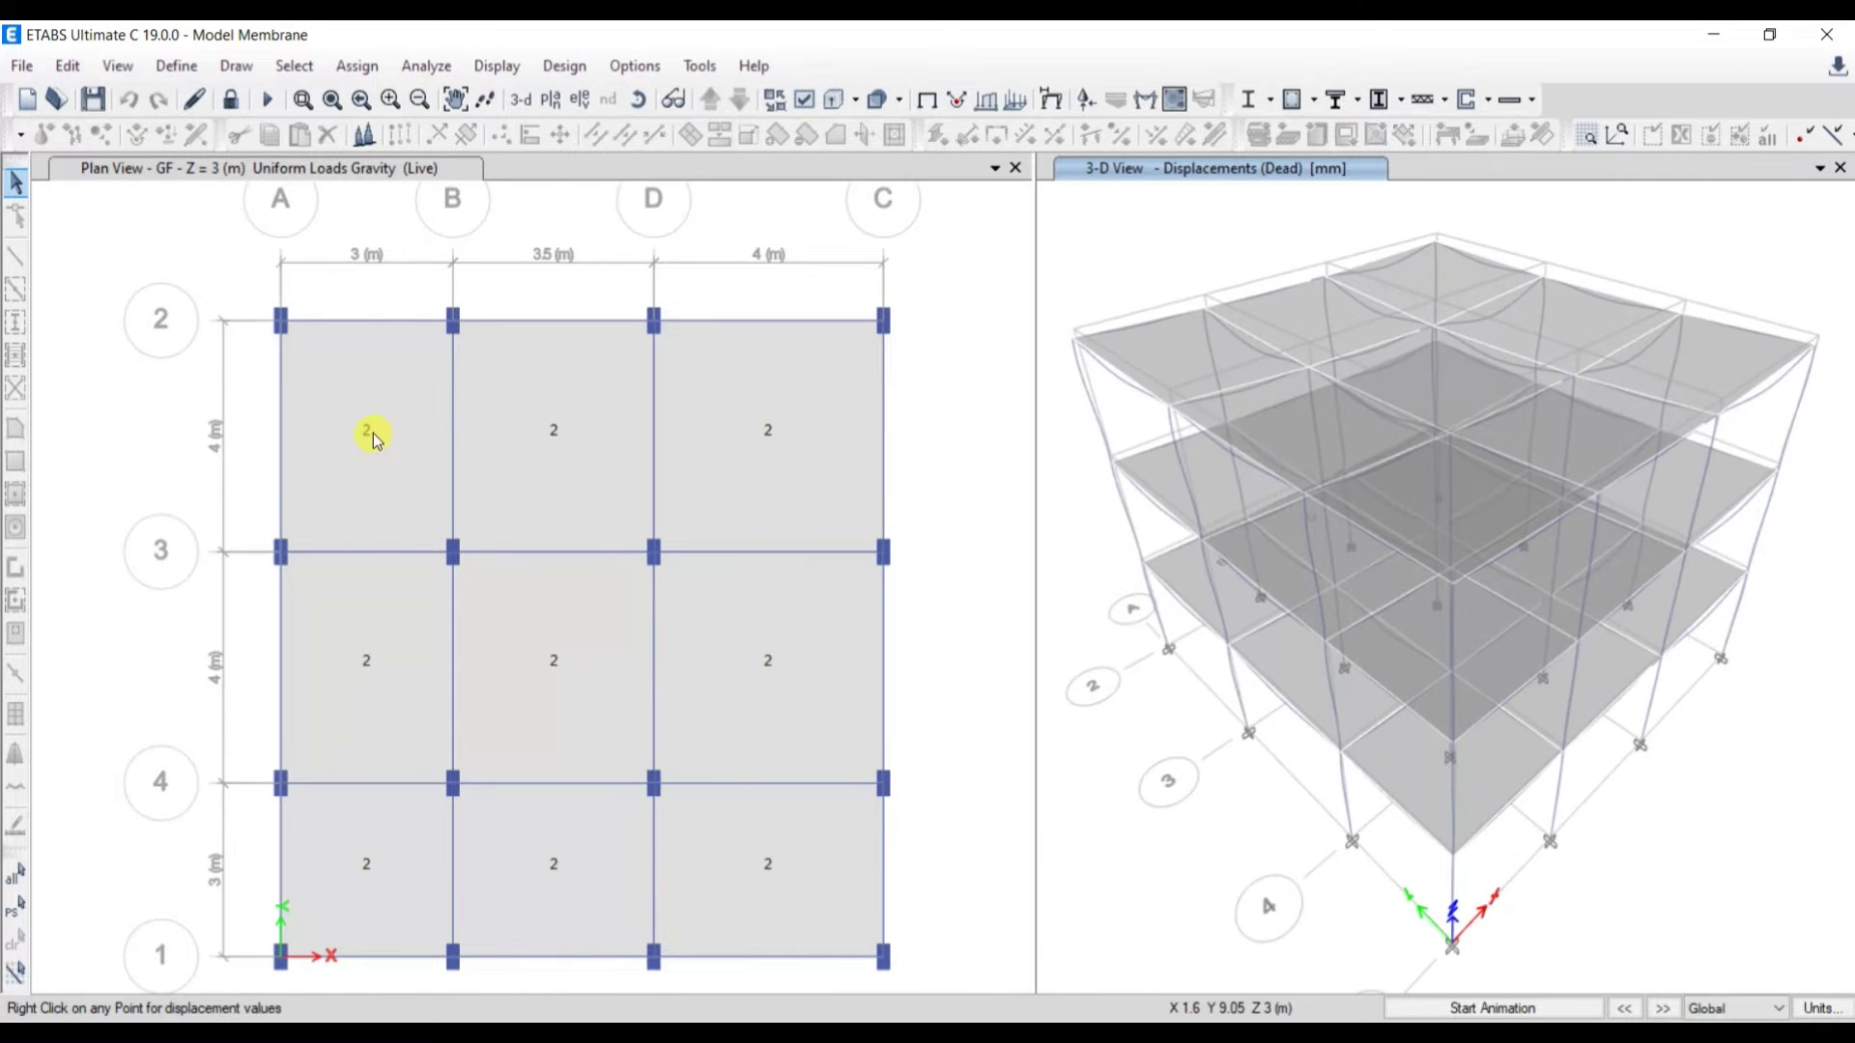
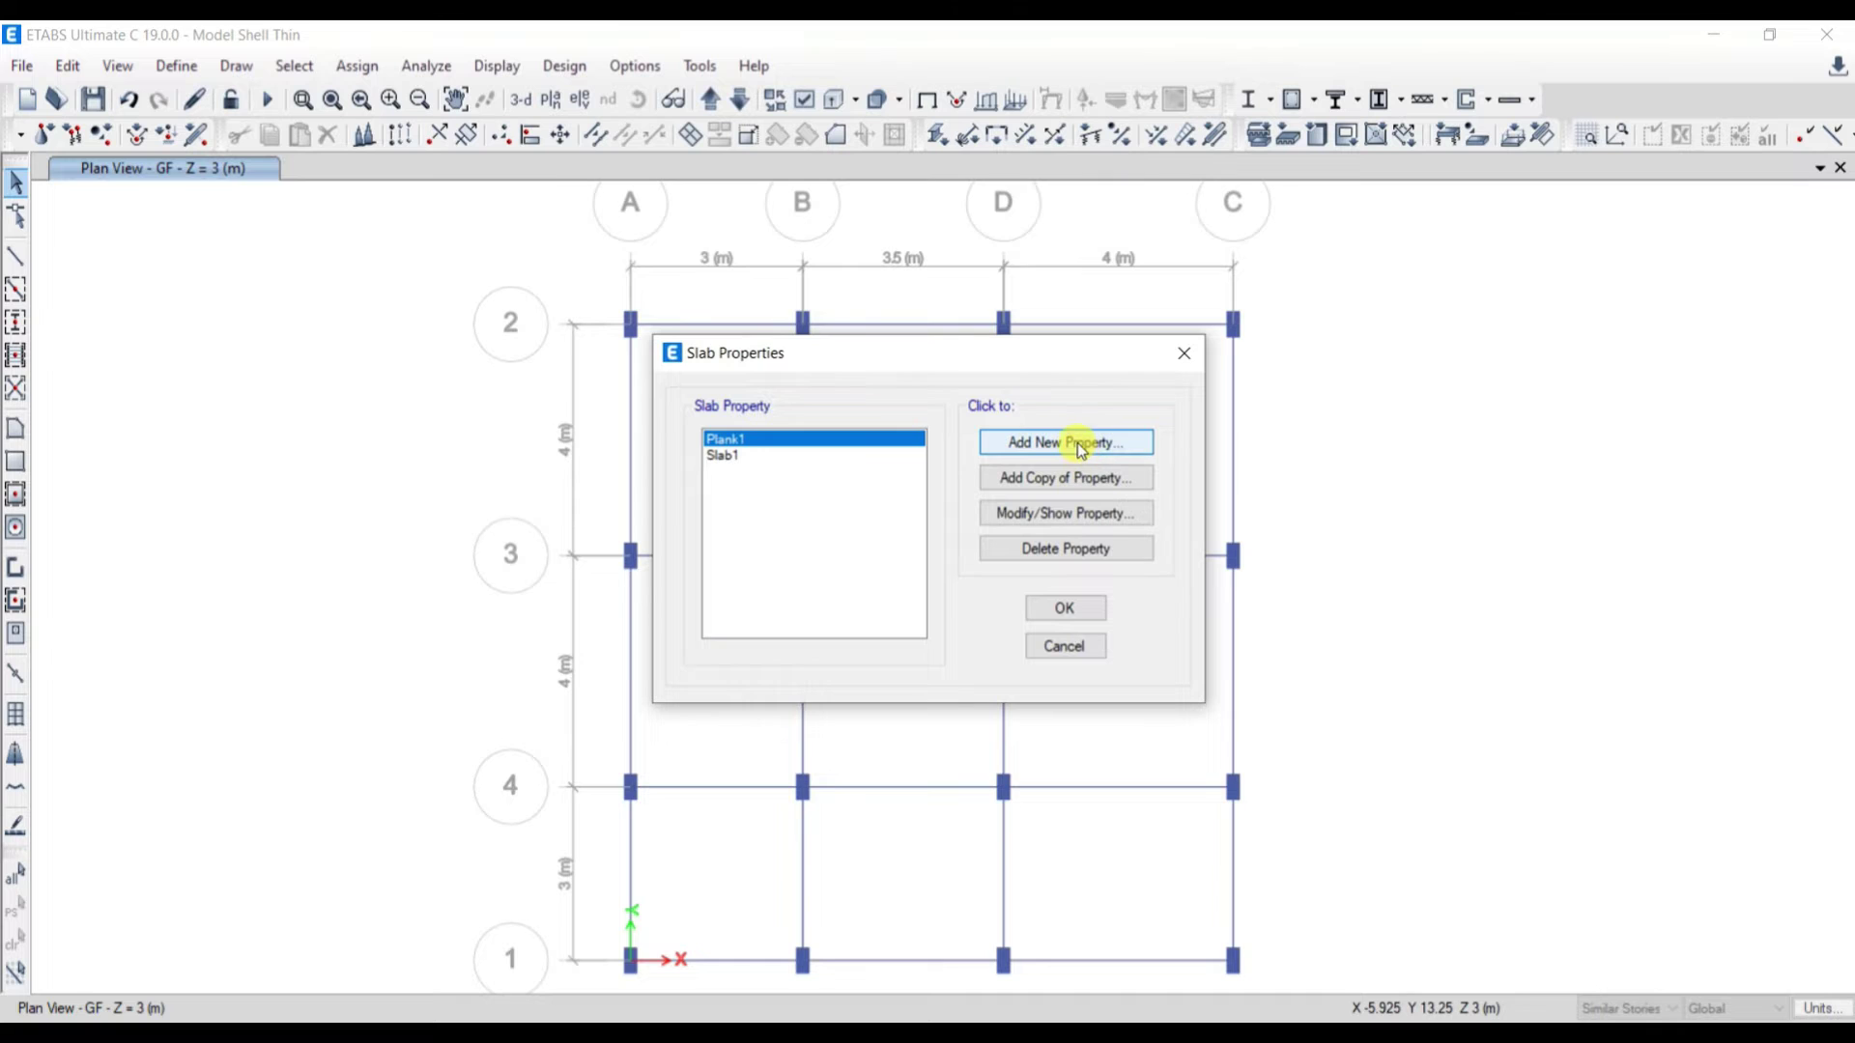
# Step: Add a new slab property named Slab Shell Thin with M25 material and Shell-Thin modeling type
pyautogui.click(1083, 451)
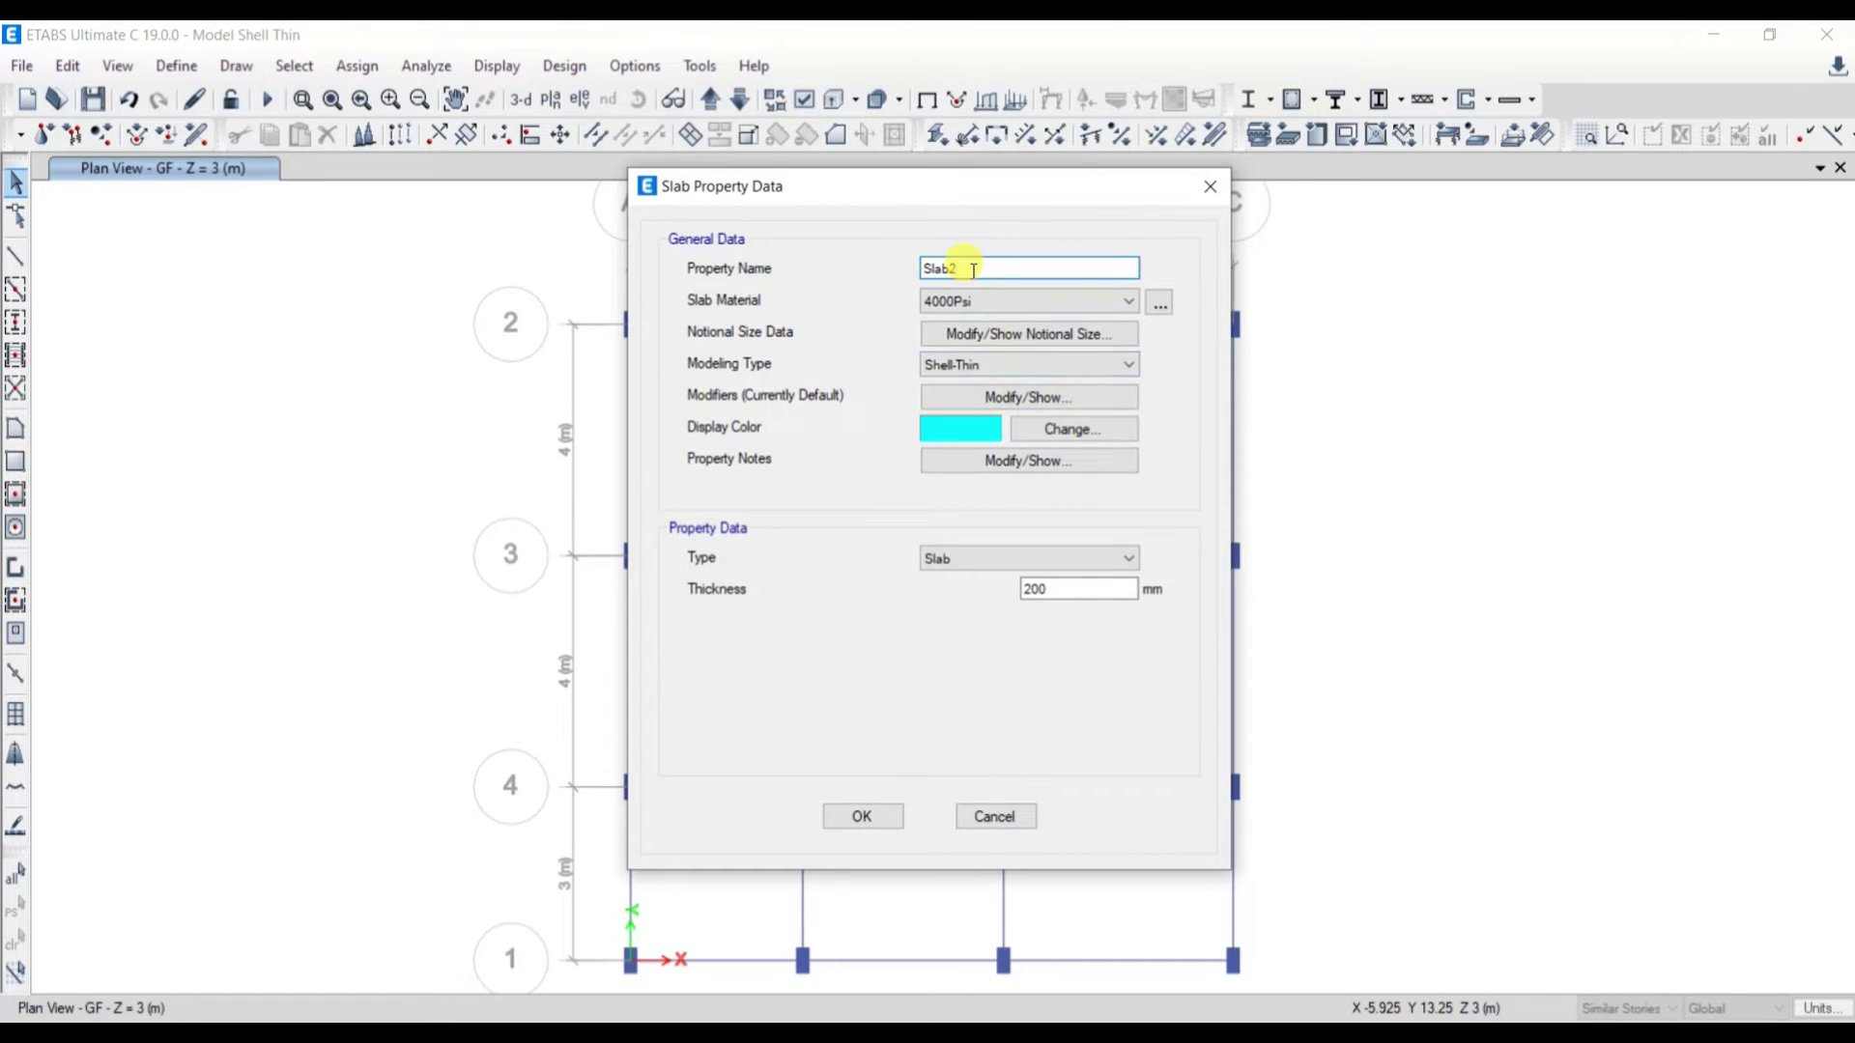
pyautogui.click(1077, 297)
pyautogui.click(1005, 389)
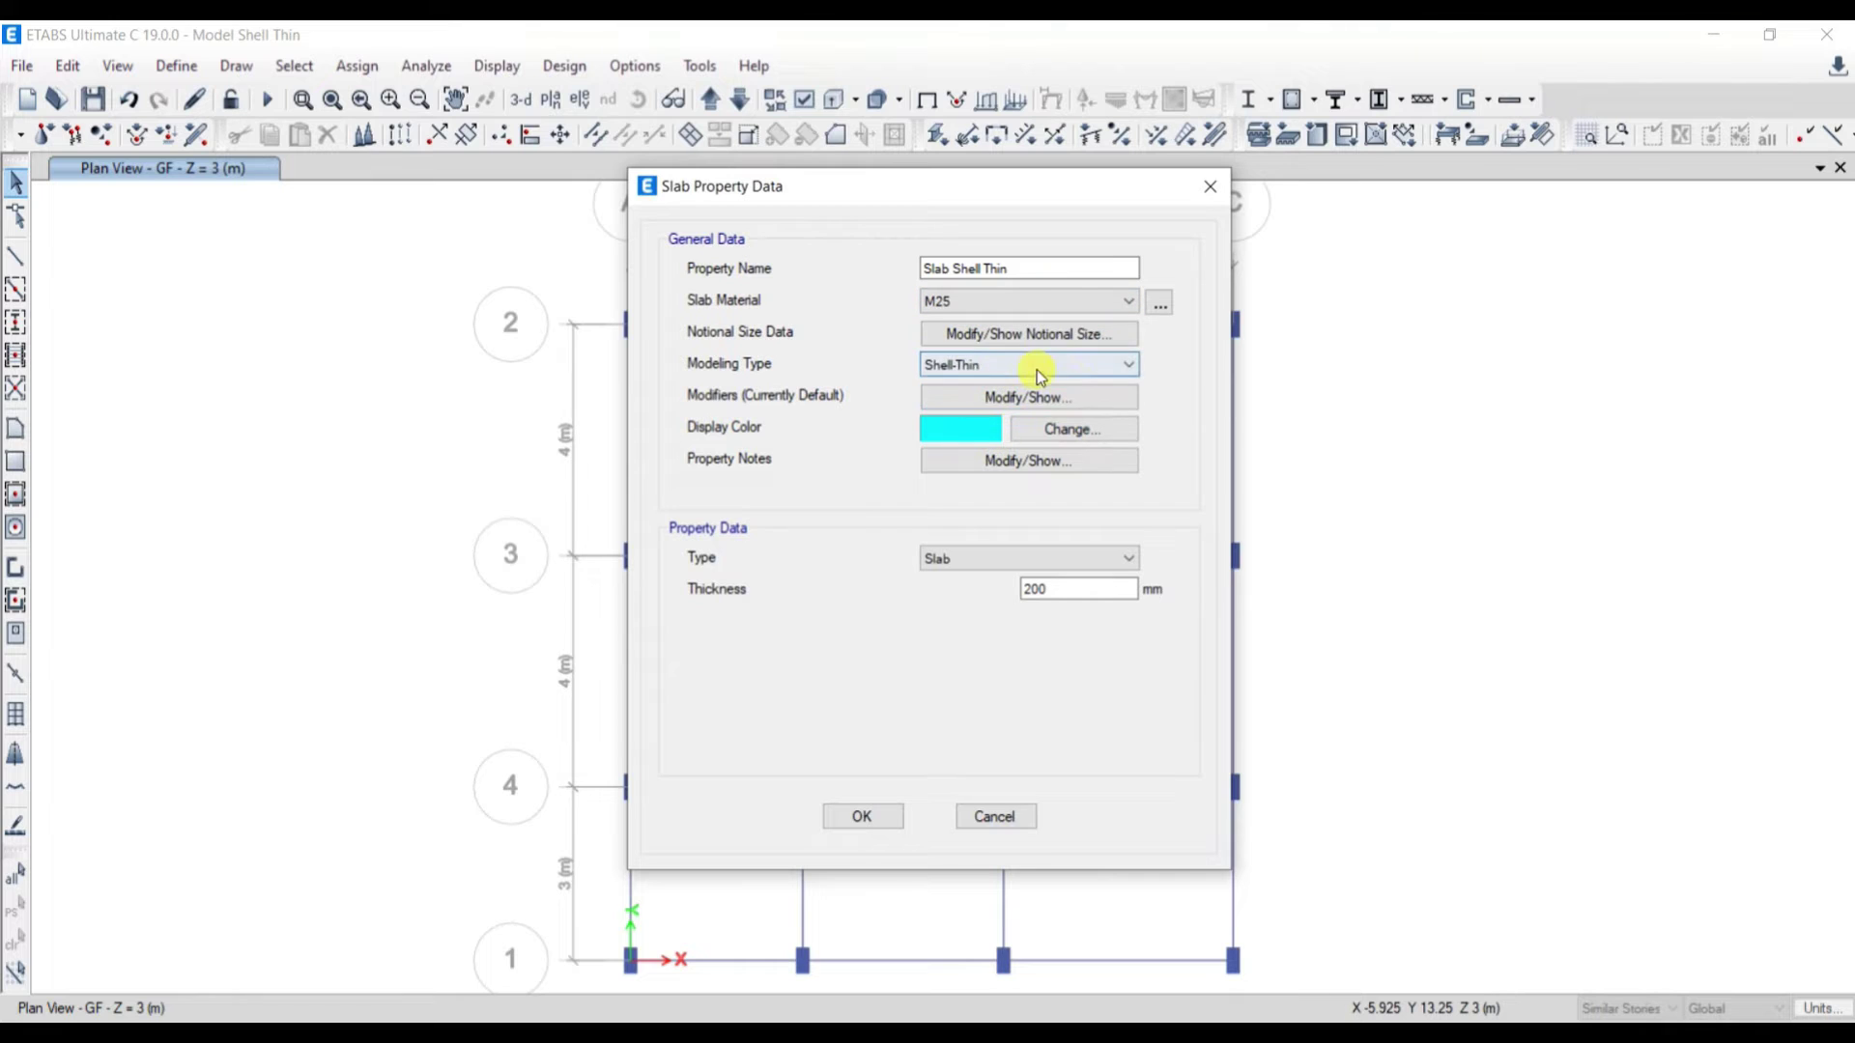
pyautogui.click(996, 362)
pyautogui.click(963, 360)
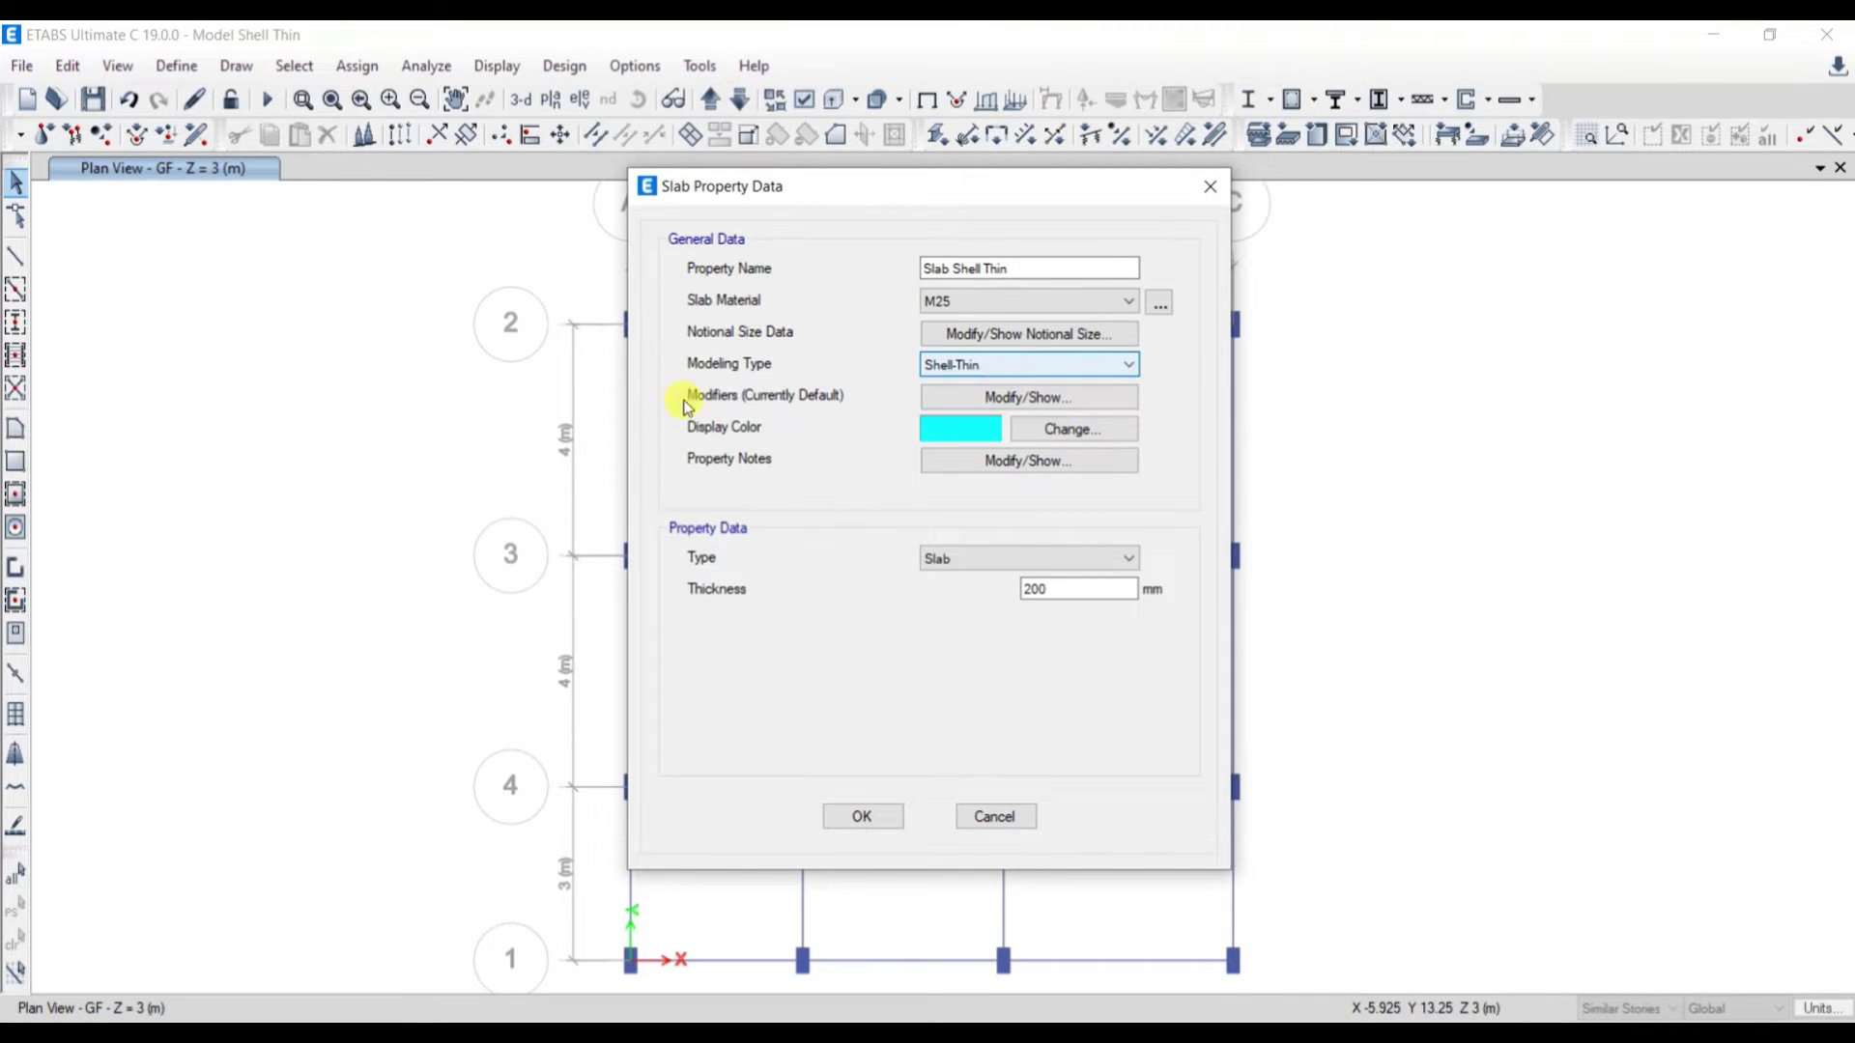
# Step: Set the slab property's membrane, bending and shear stiffness modifiers to 0.25, keeping mass and weight at 1
pyautogui.click(995, 401)
pyautogui.doubleClick(1004, 353)
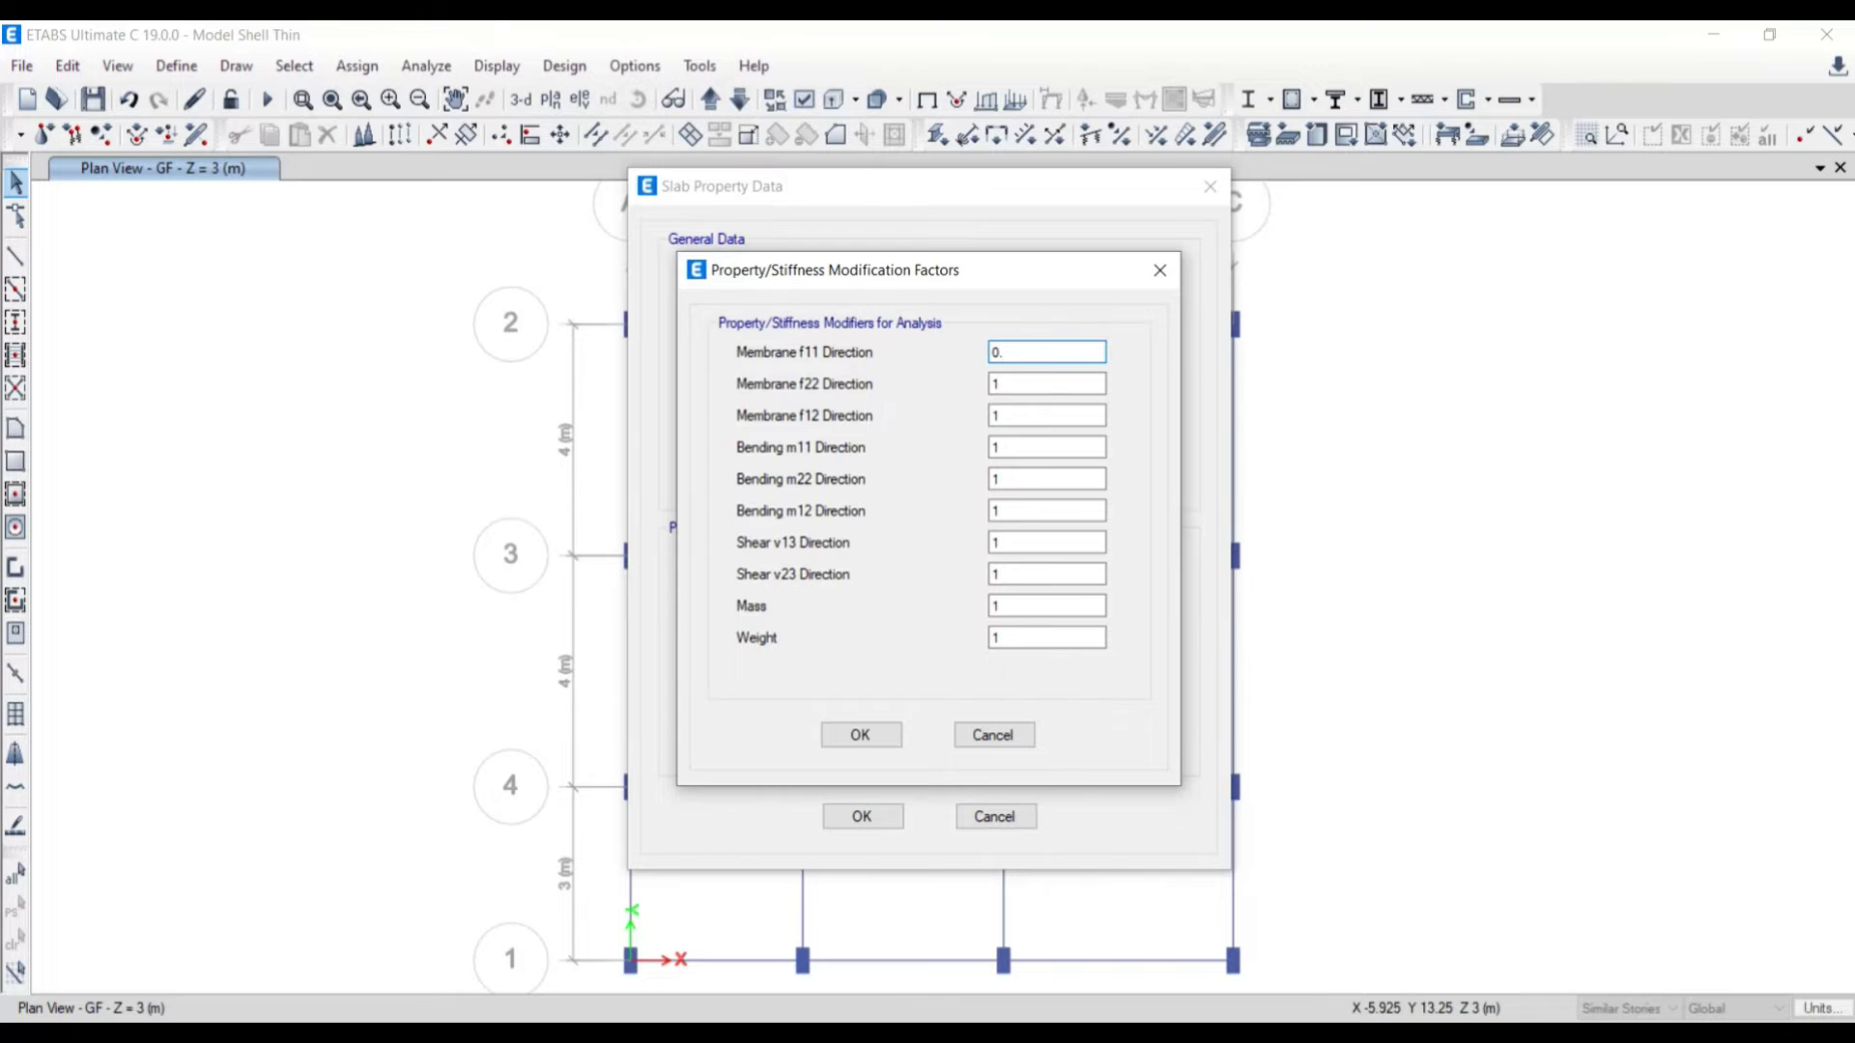
pyautogui.doubleClick(995, 384)
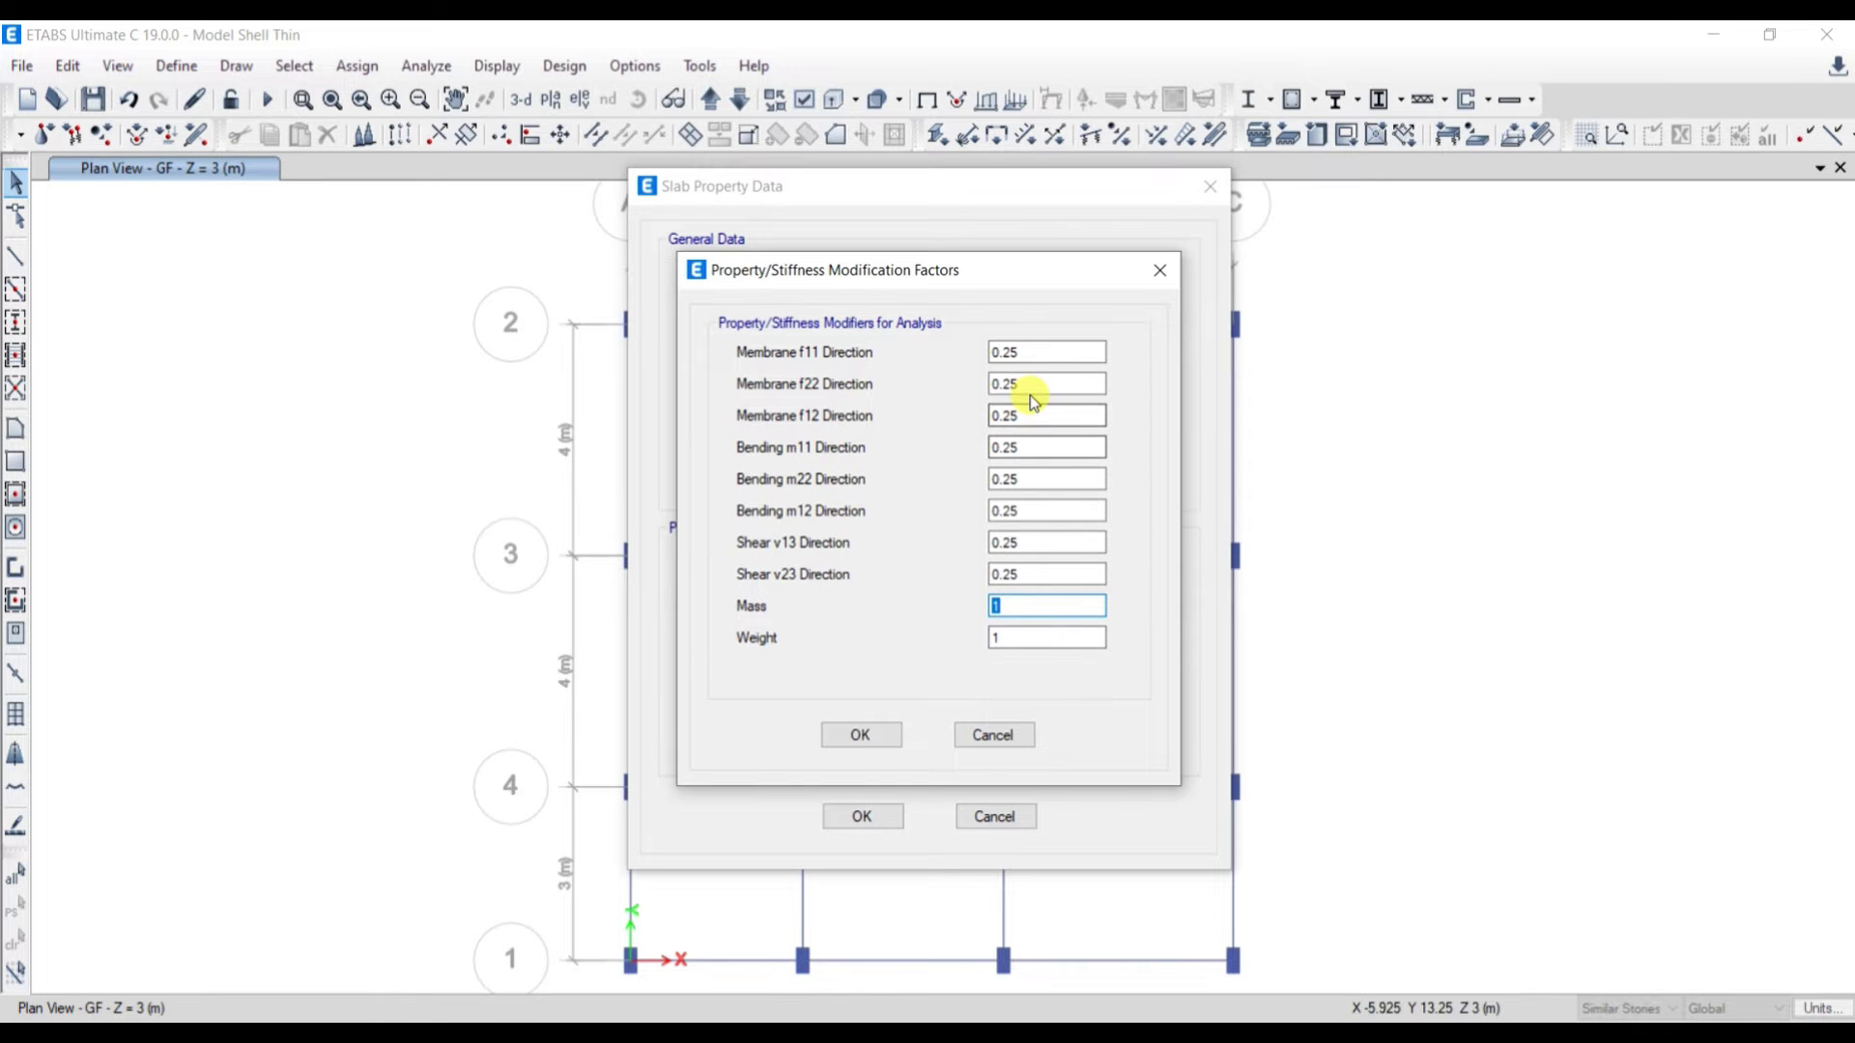
pyautogui.click(861, 737)
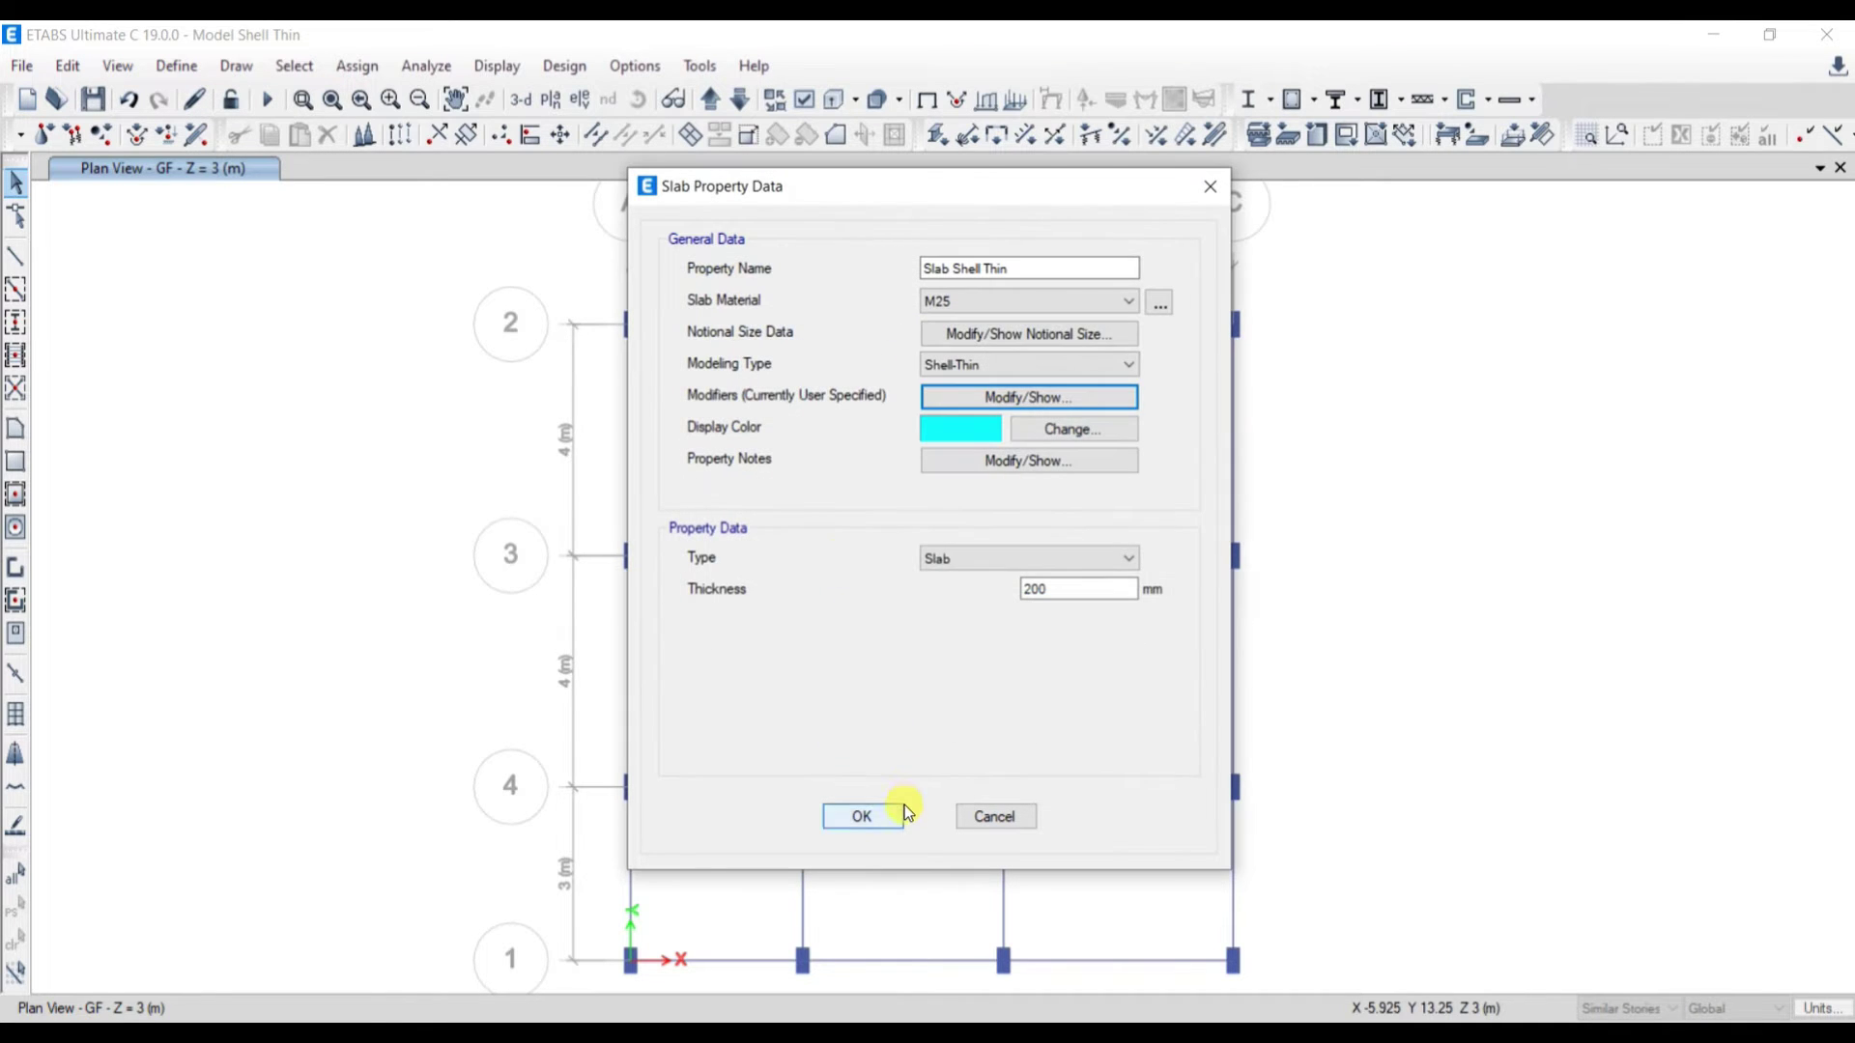
# Step: Set the slab thickness to 150 mm and save the Slab Shell Thin property
pyautogui.click(1082, 589)
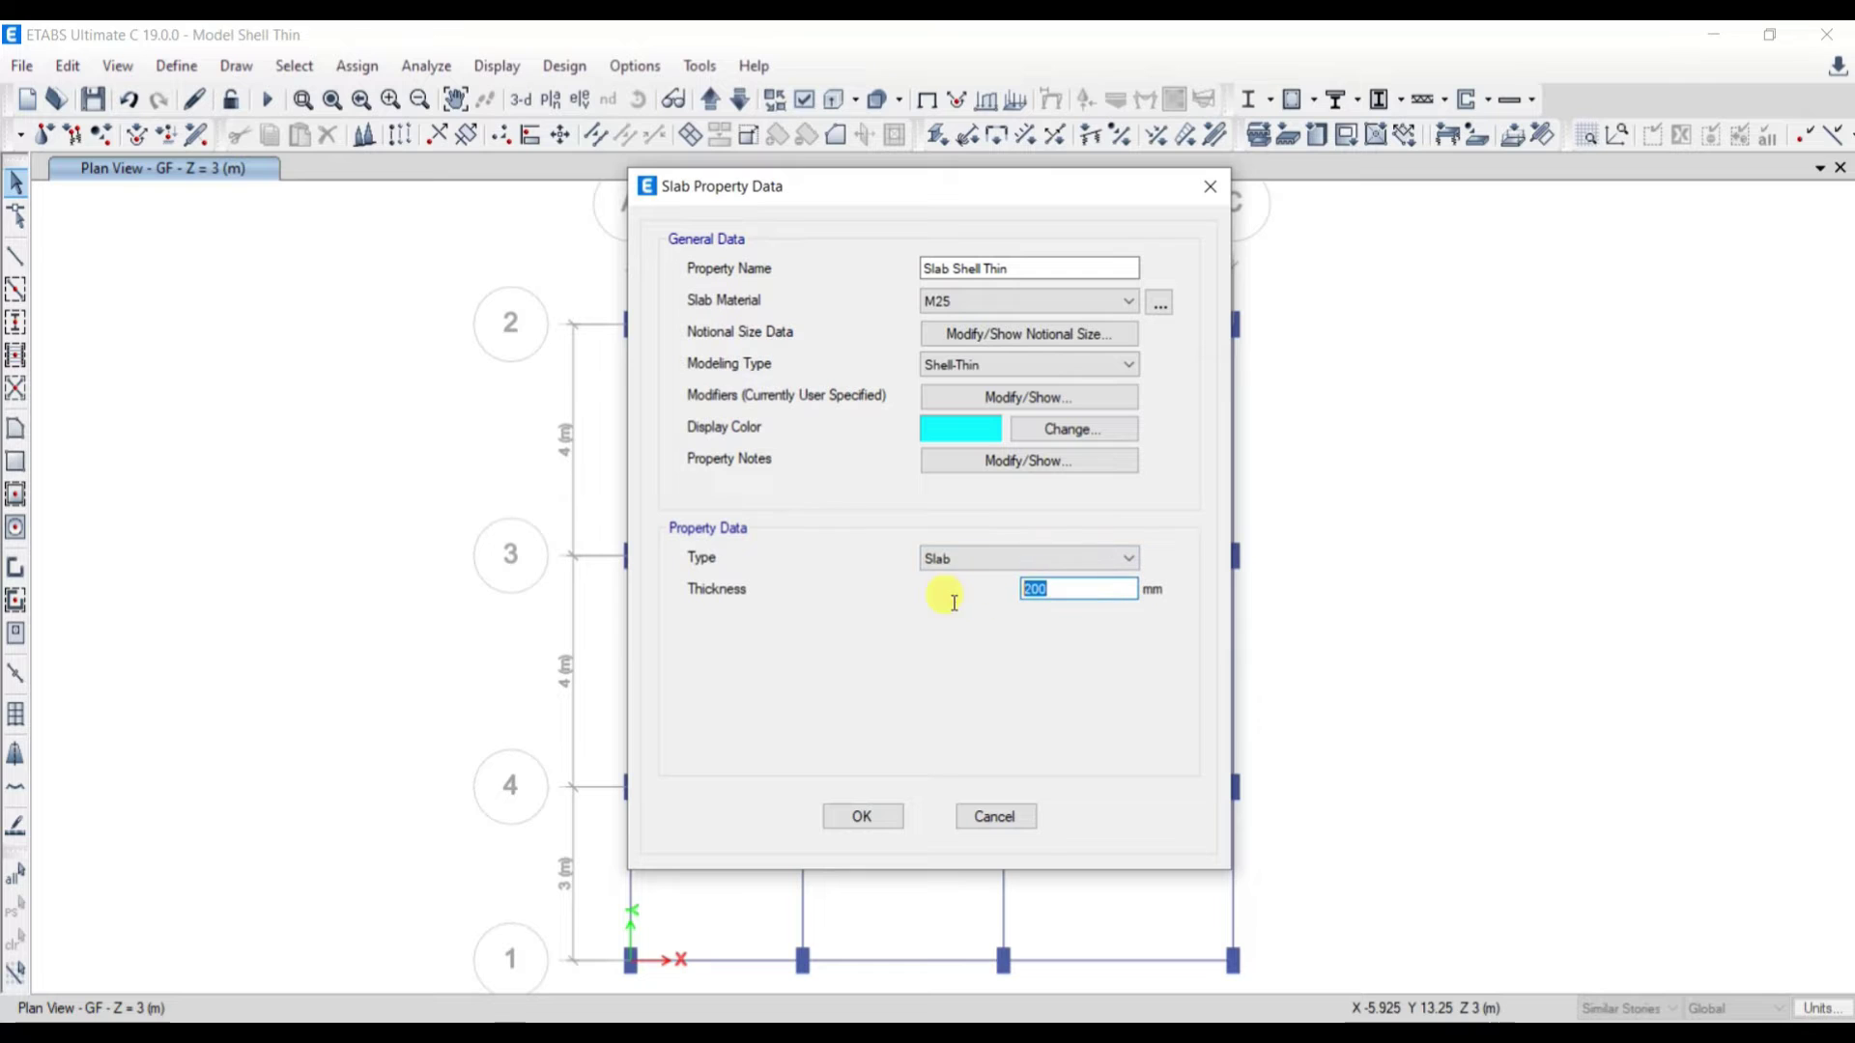
pyautogui.write('150')
pyautogui.click(861, 816)
pyautogui.click(1064, 609)
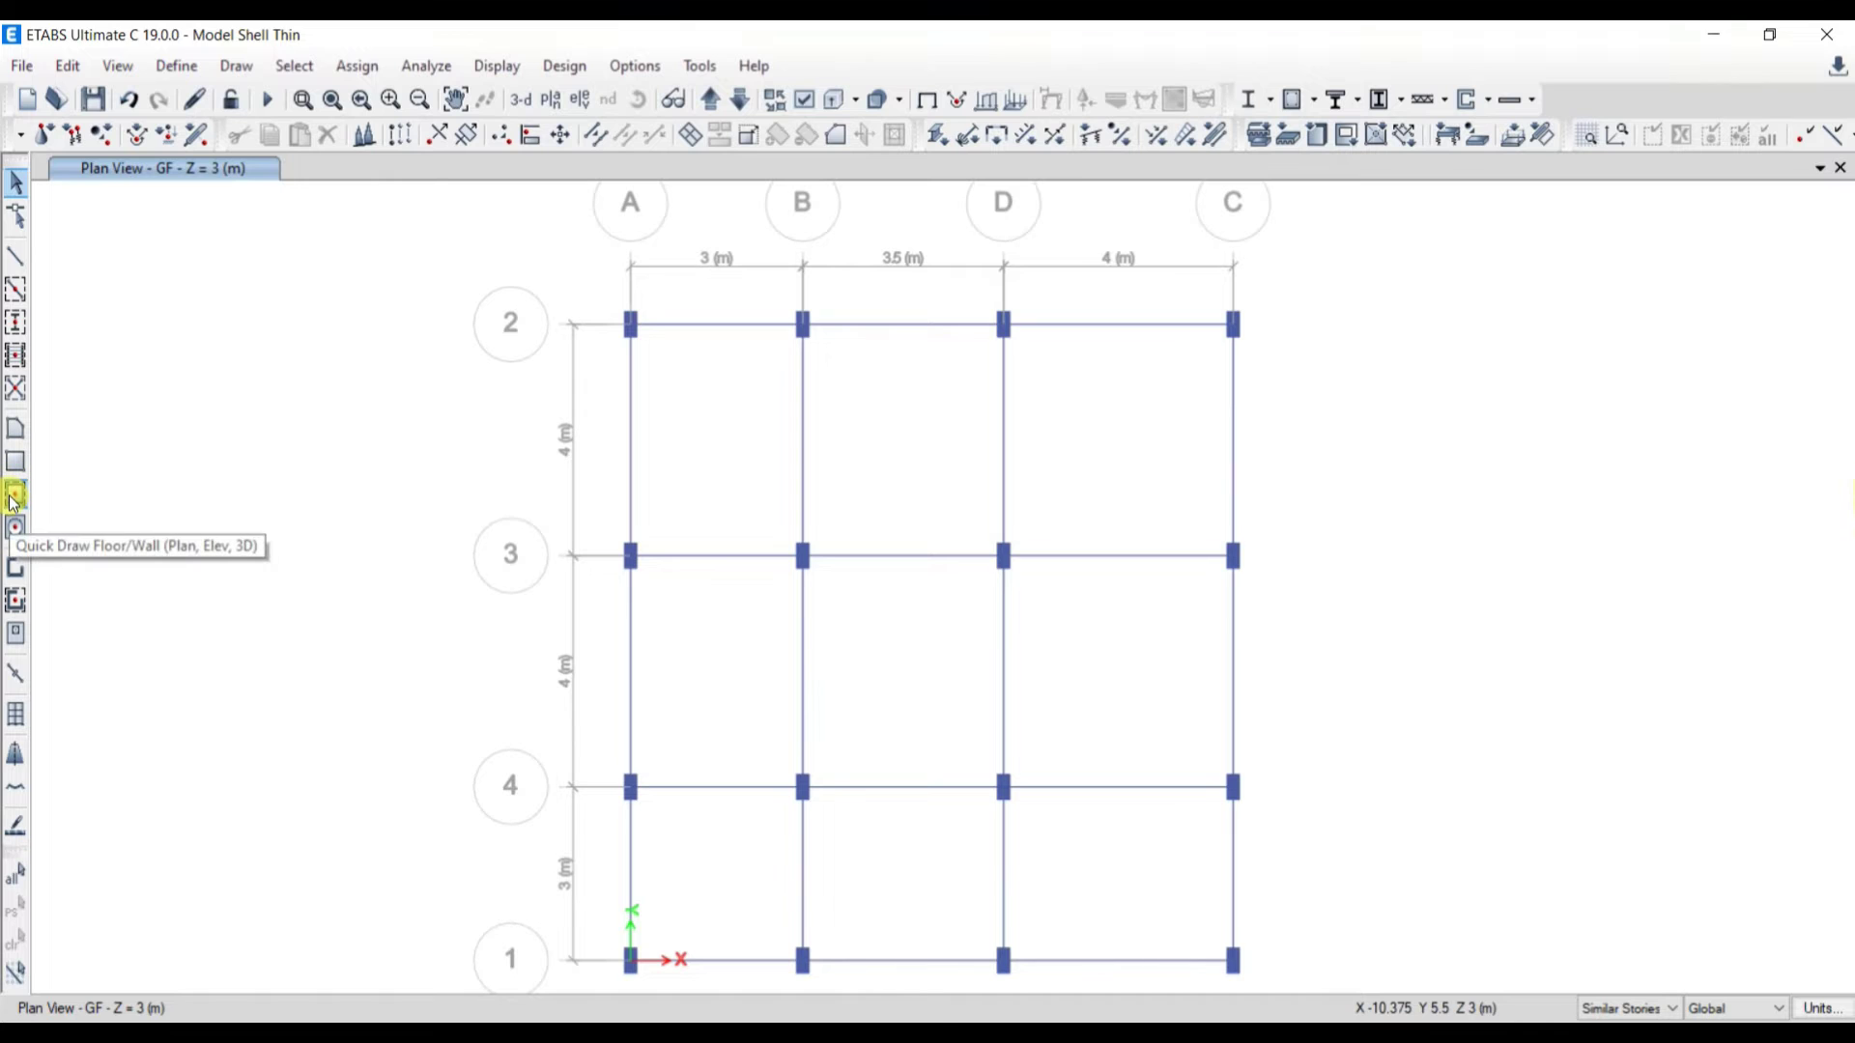
# Step: Quick-draw Slab Shell Thin floors in all nine bays of the GF plan, applied to similar stories
pyautogui.click(15, 498)
pyautogui.click(1238, 319)
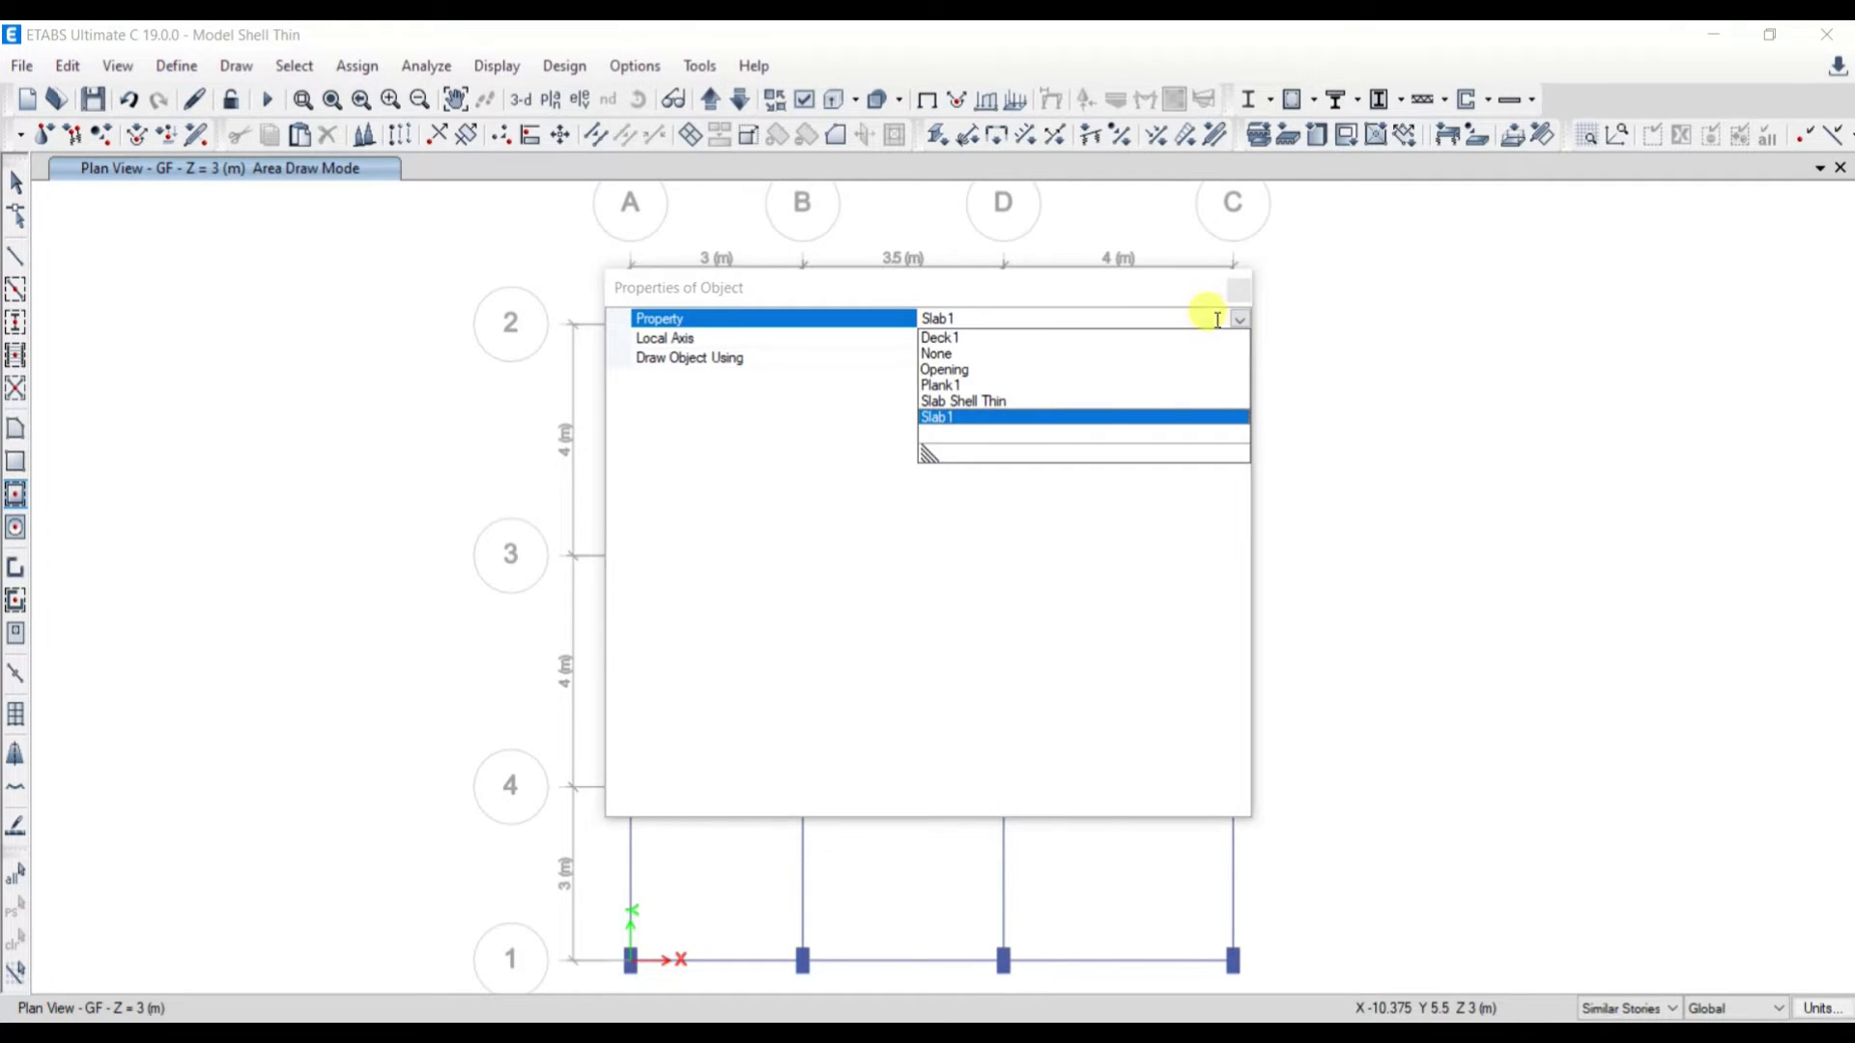
pyautogui.click(982, 401)
pyautogui.moveTo(1047, 282); pyautogui.dragTo(1850, 436)
pyautogui.click(773, 416)
pyautogui.click(914, 424)
pyautogui.click(1081, 418)
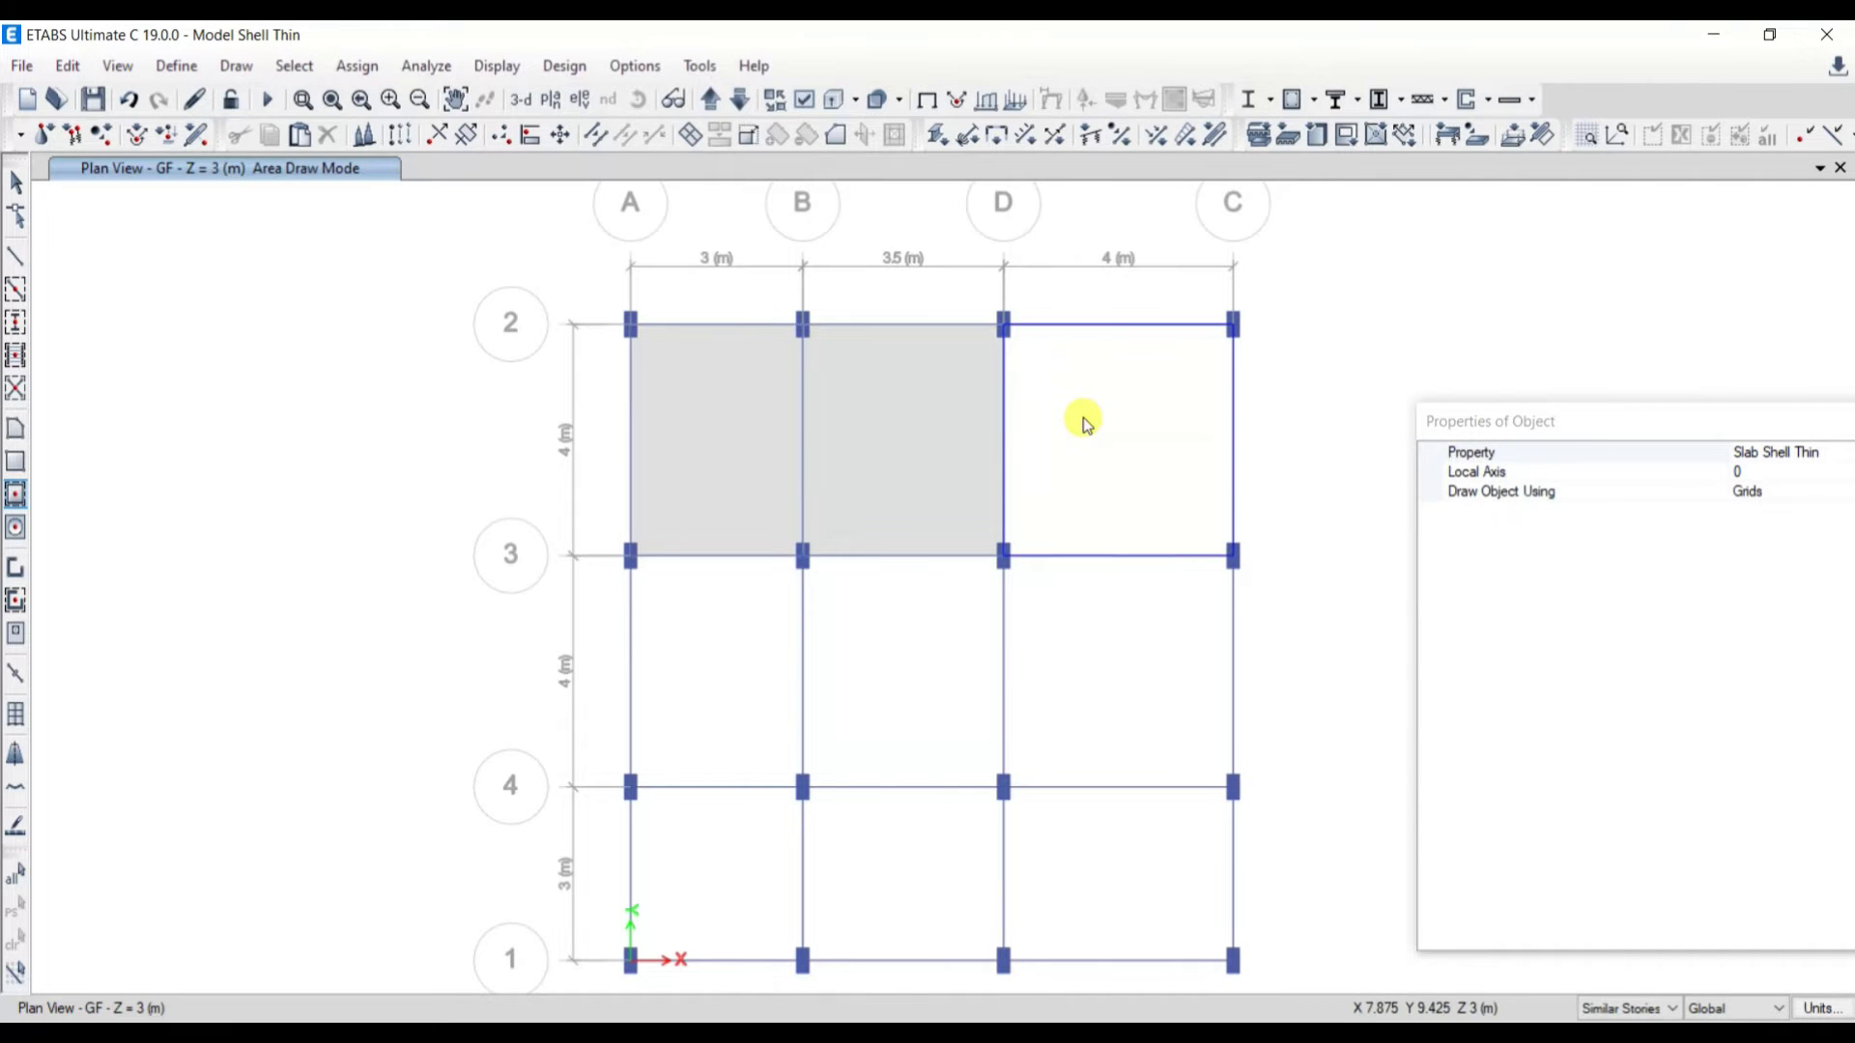
pyautogui.click(783, 675)
pyautogui.click(866, 675)
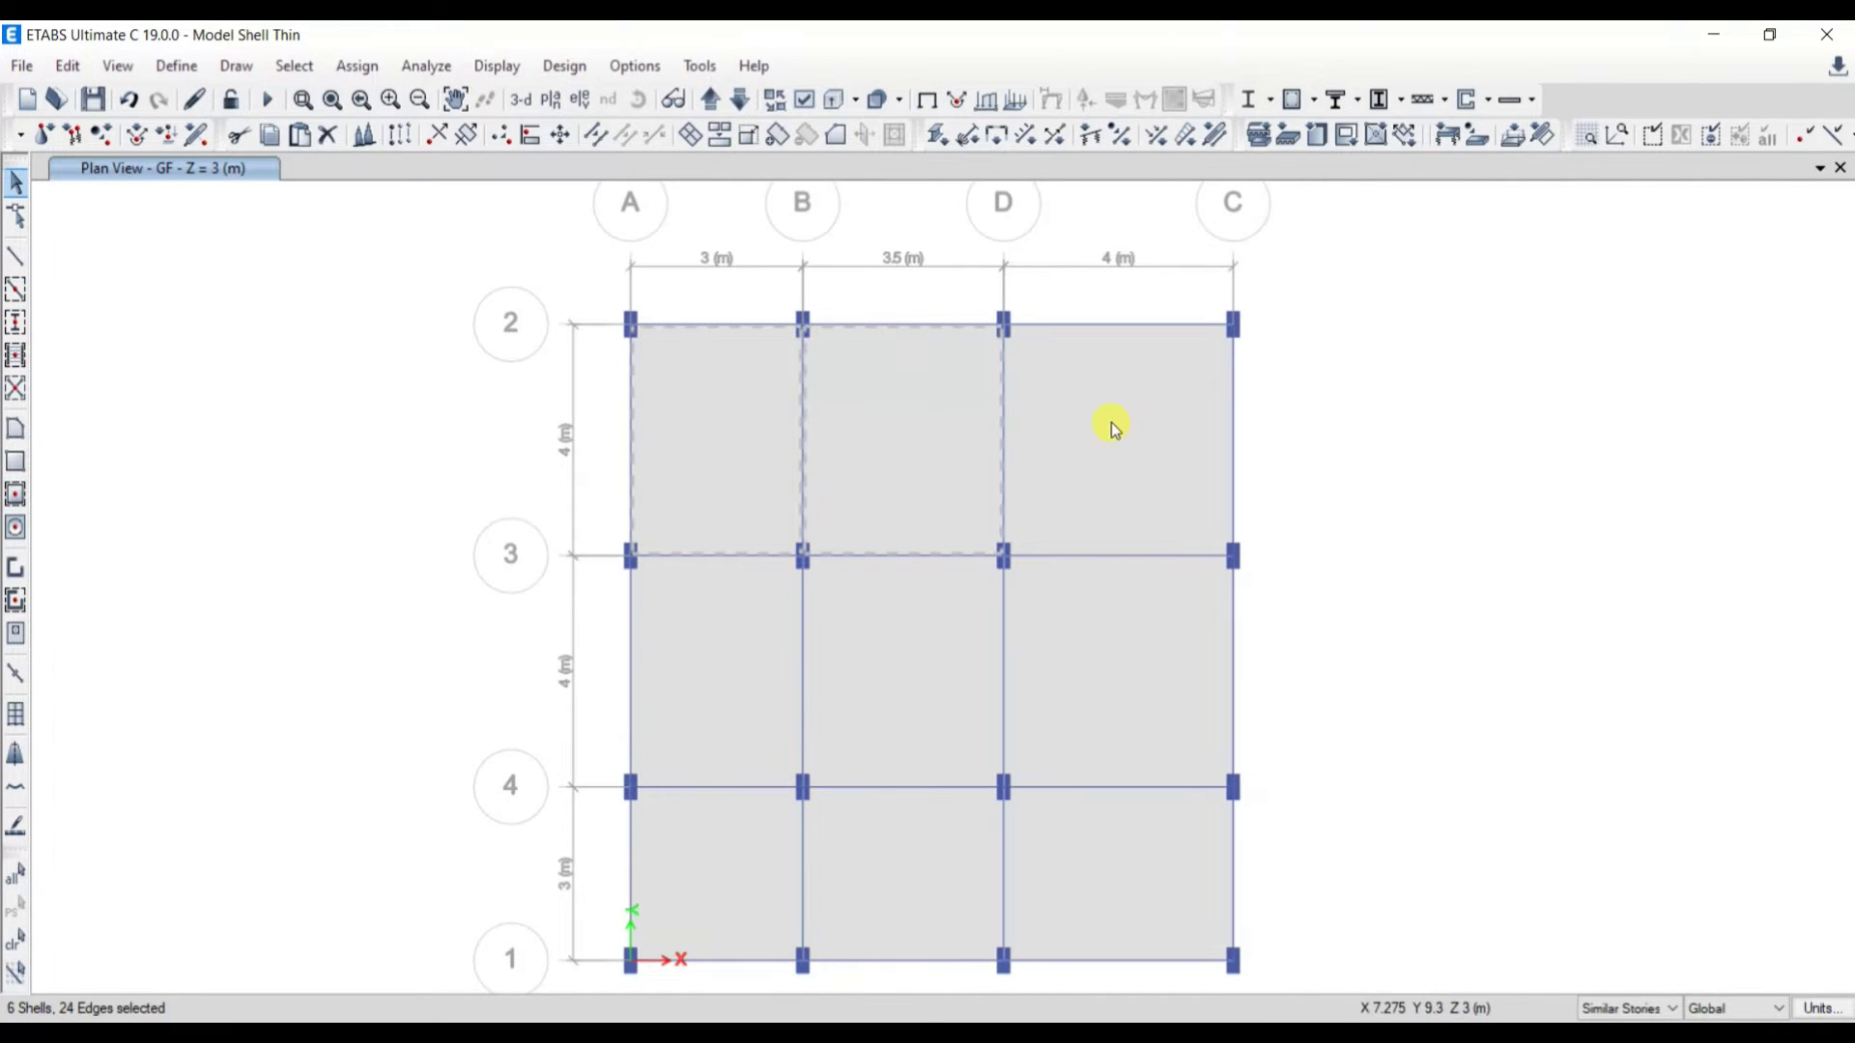
# Step: Select all the slabs and assign Auto Cookie Cut floor meshing with only further meshing to a maximum element size of 1000 mm
pyautogui.click(870, 654)
pyautogui.click(1109, 655)
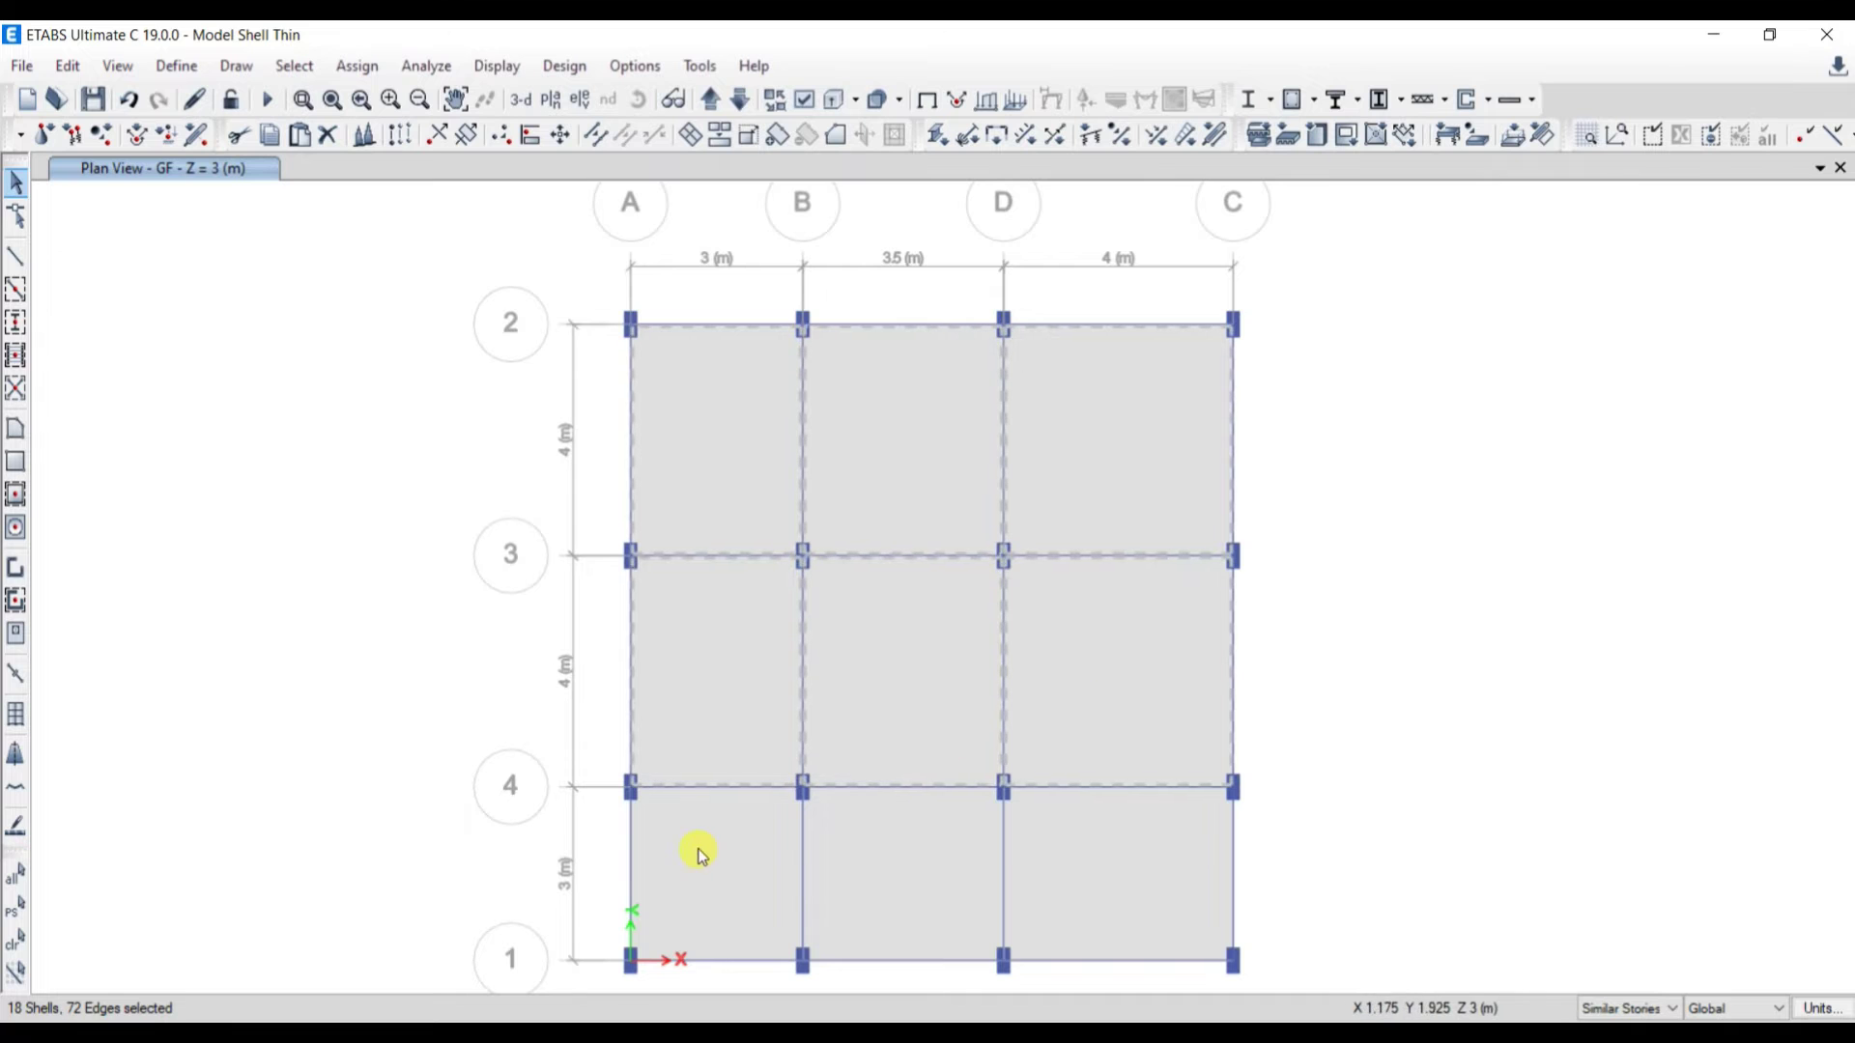
pyautogui.click(703, 848)
pyautogui.click(1057, 857)
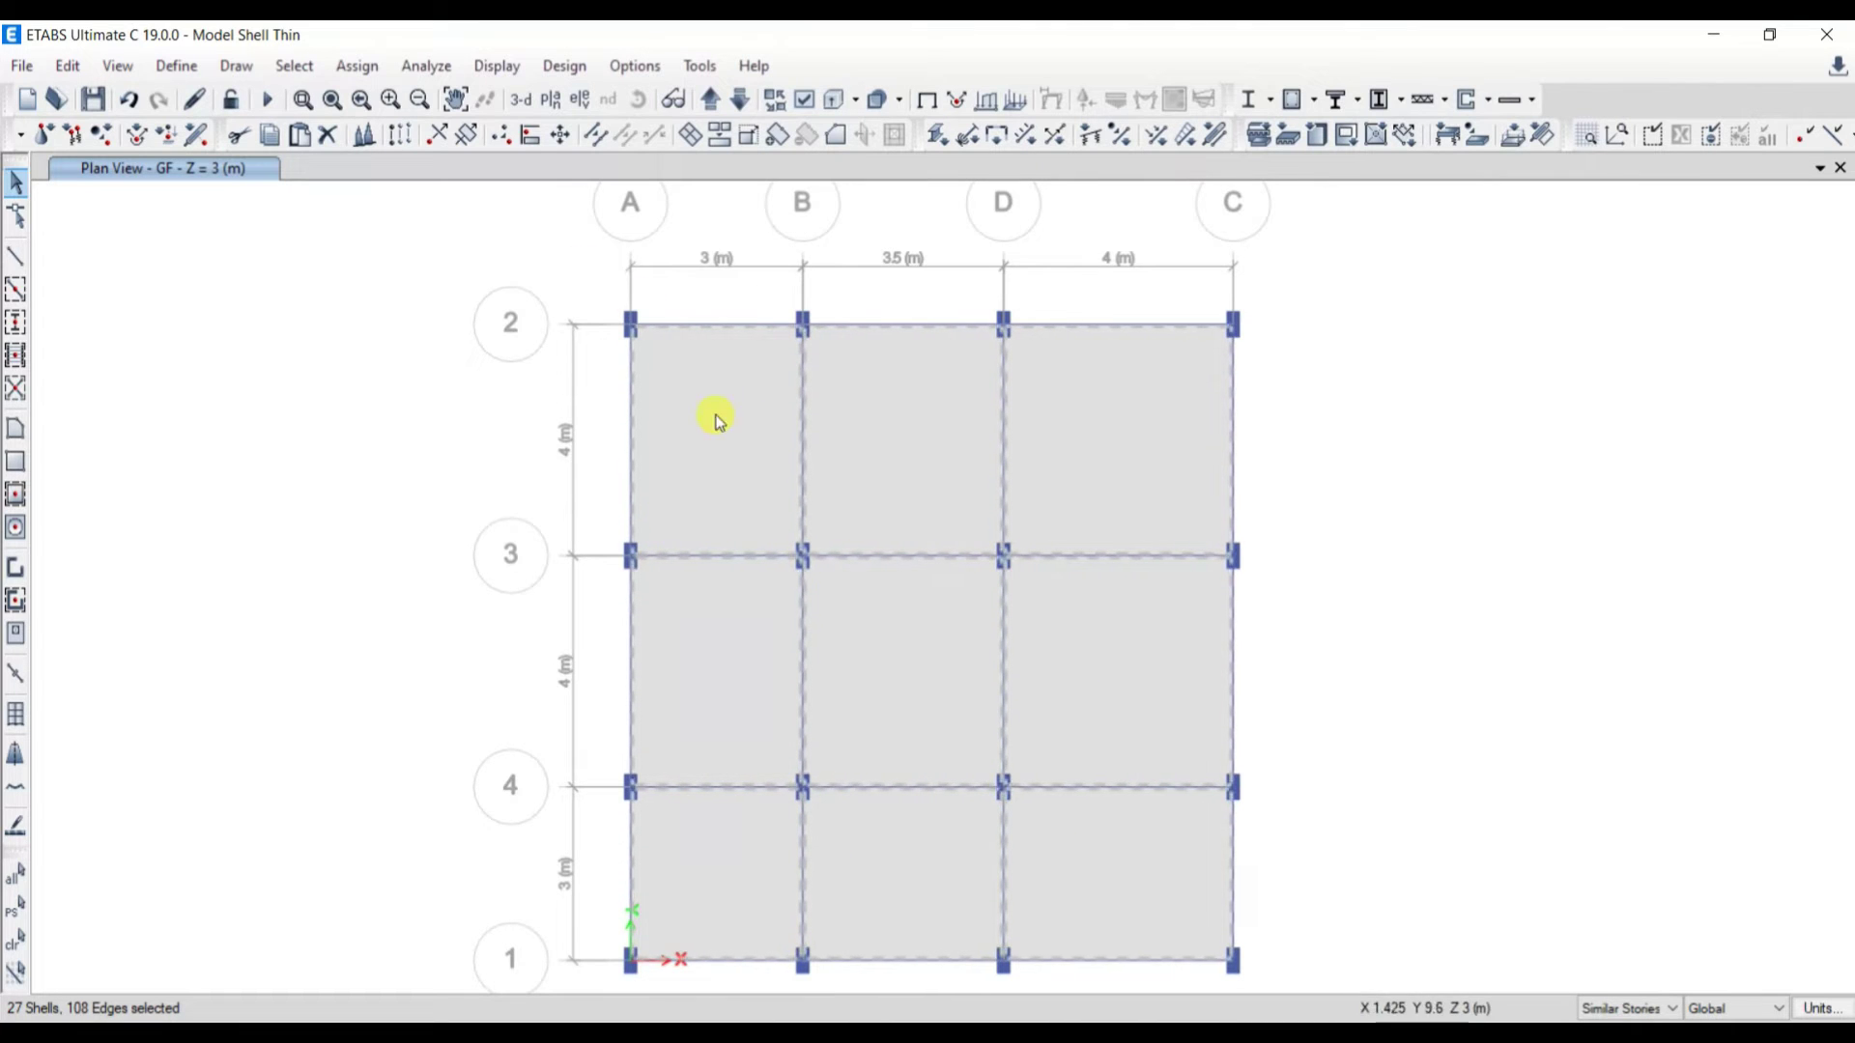
pyautogui.click(357, 65)
pyautogui.moveTo(442, 158)
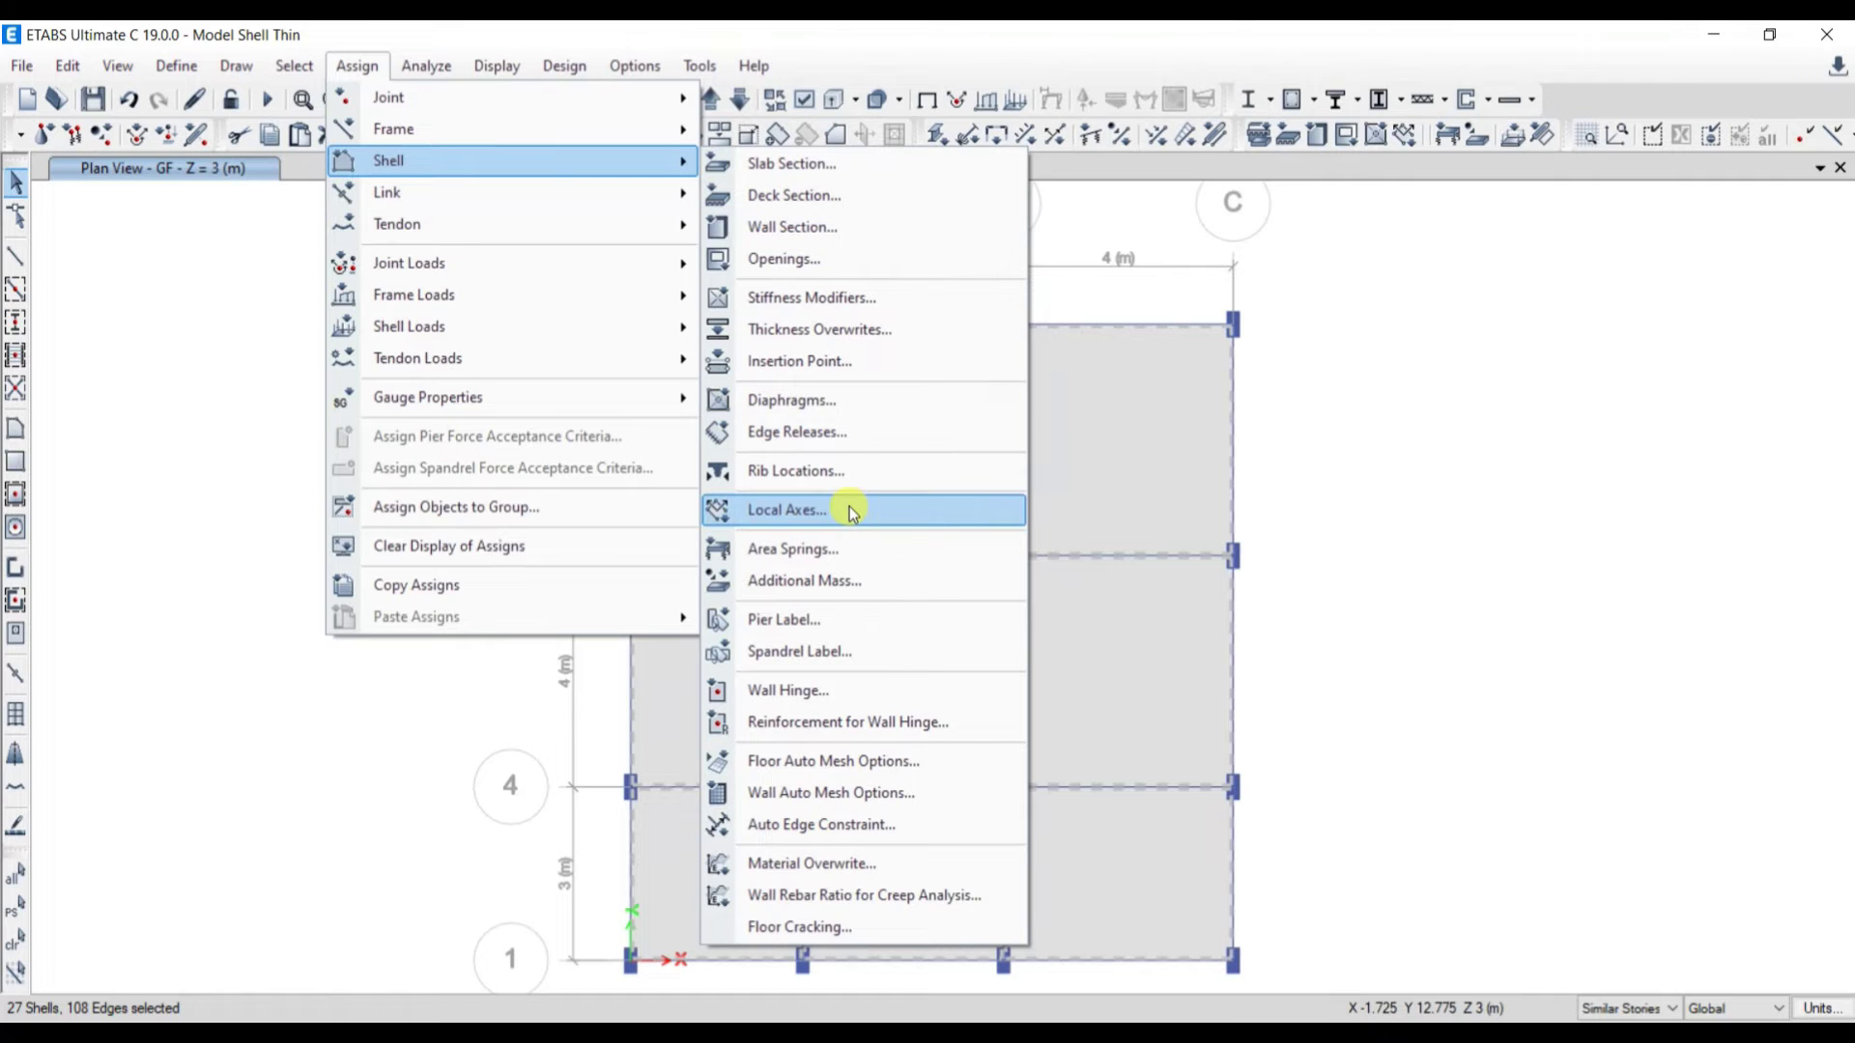
pyautogui.click(817, 761)
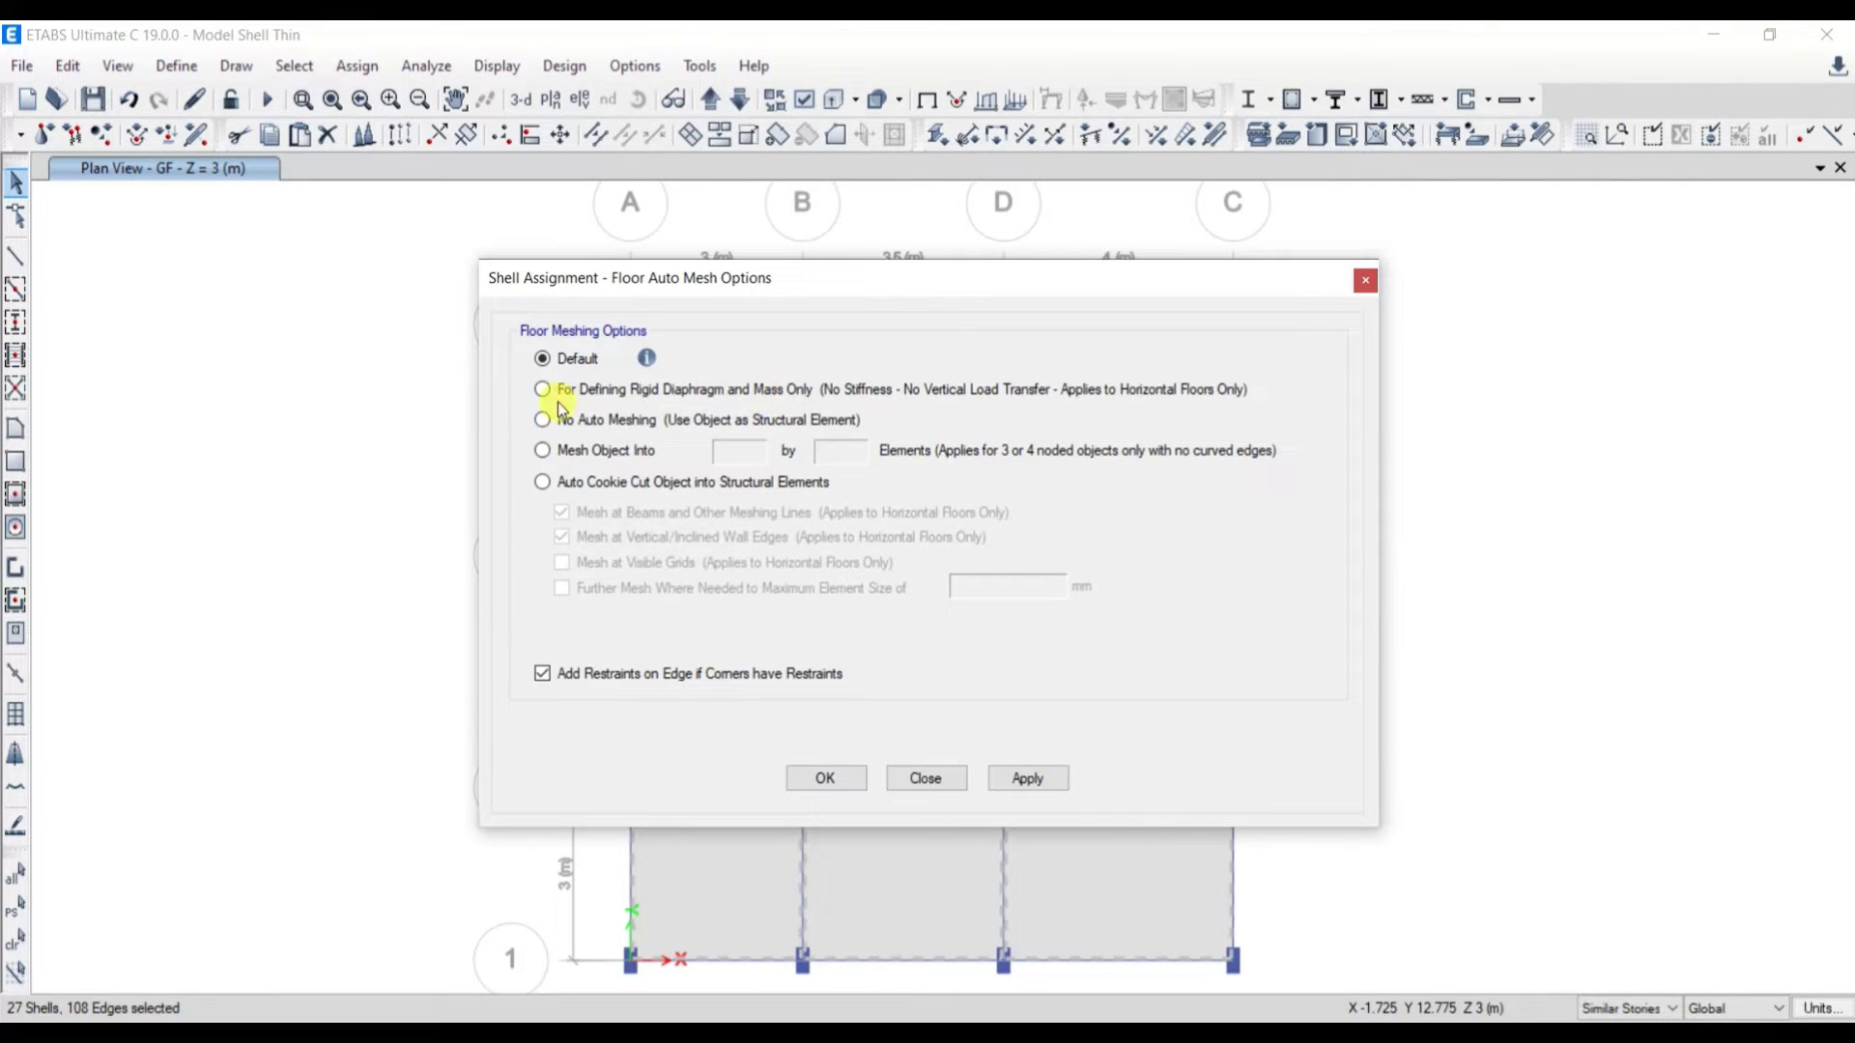
pyautogui.click(570, 483)
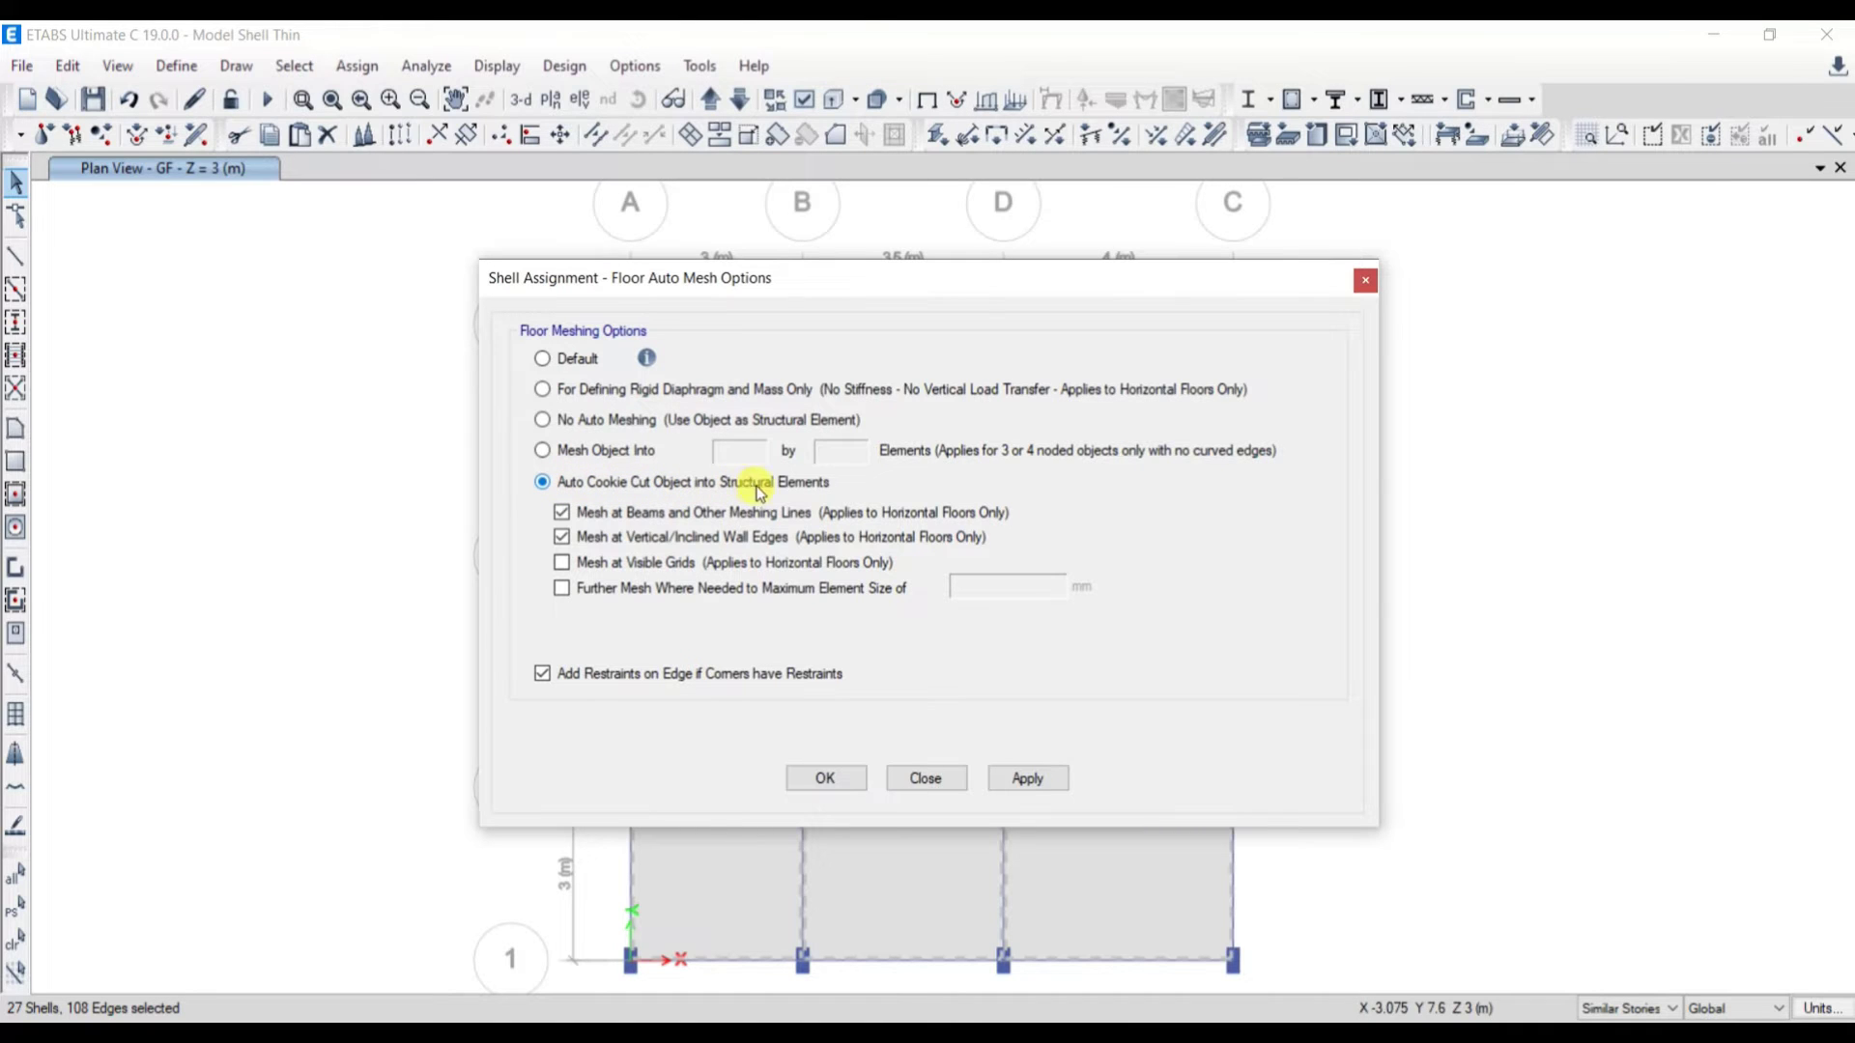
pyautogui.click(586, 593)
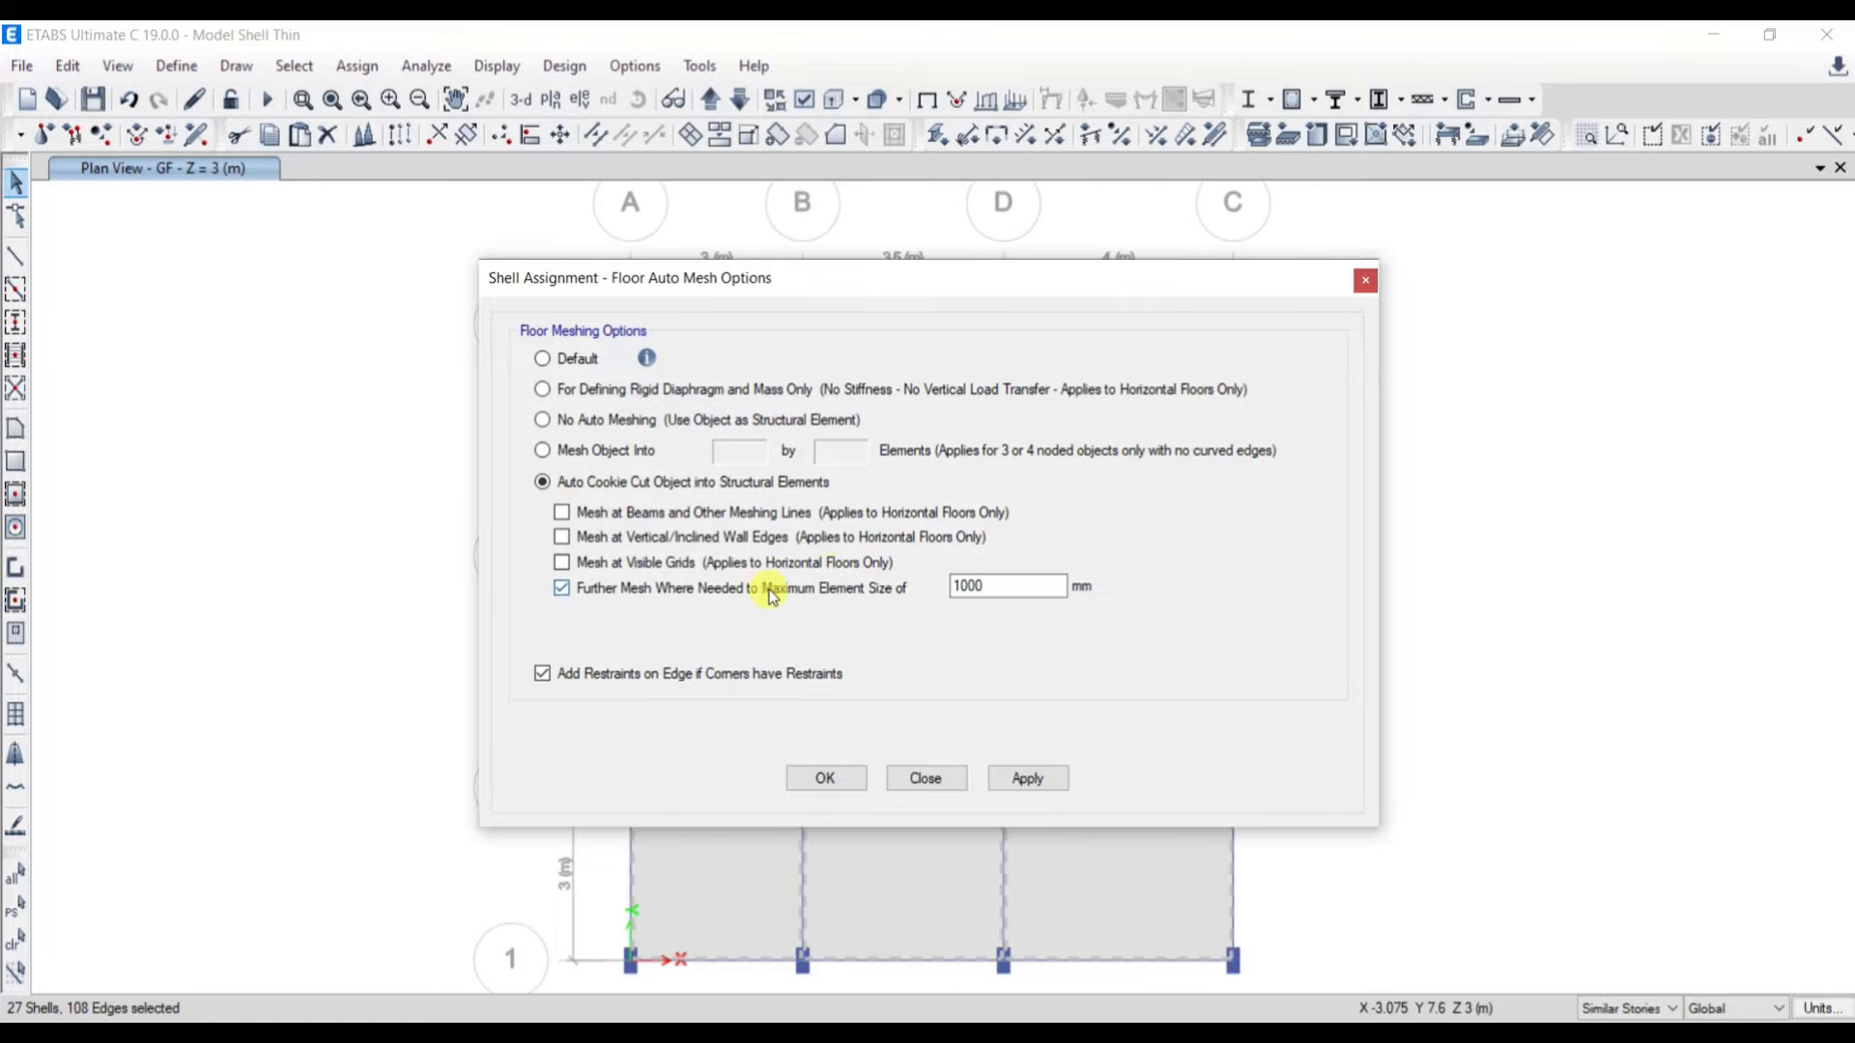
pyautogui.click(995, 583)
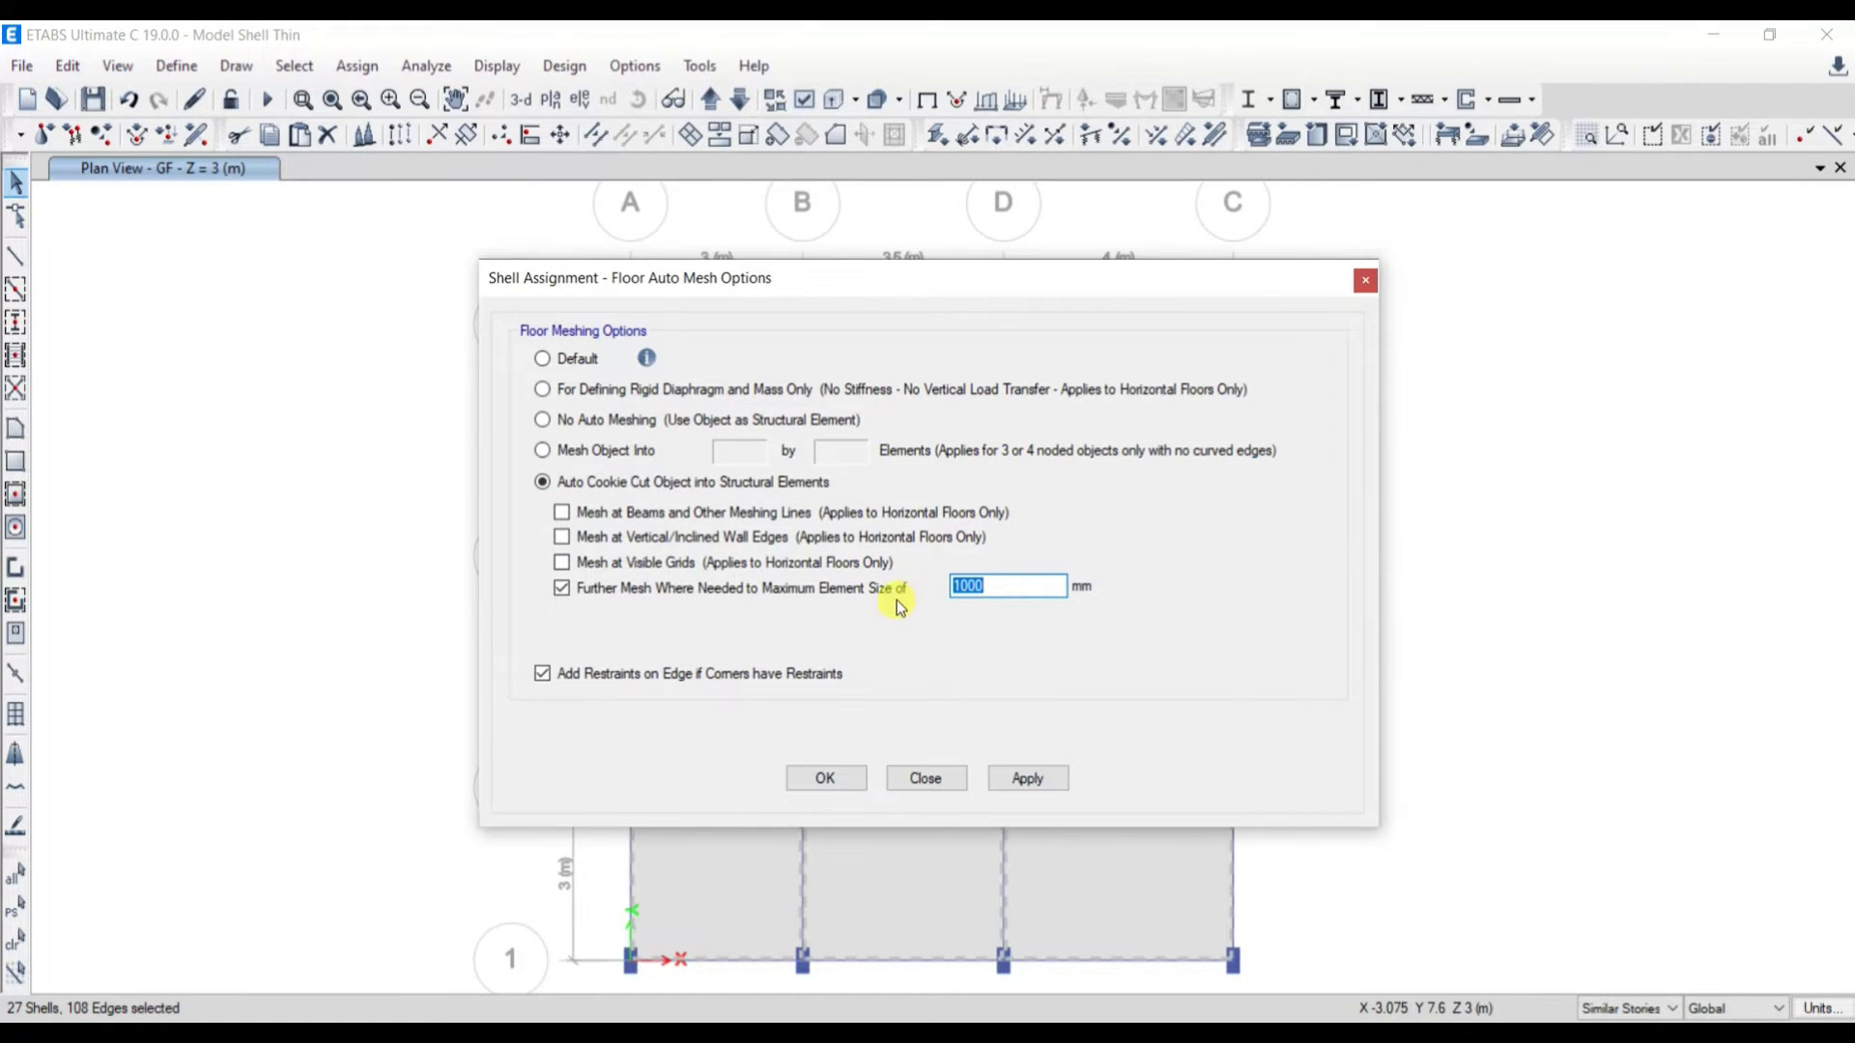
pyautogui.click(1030, 778)
pyautogui.click(826, 779)
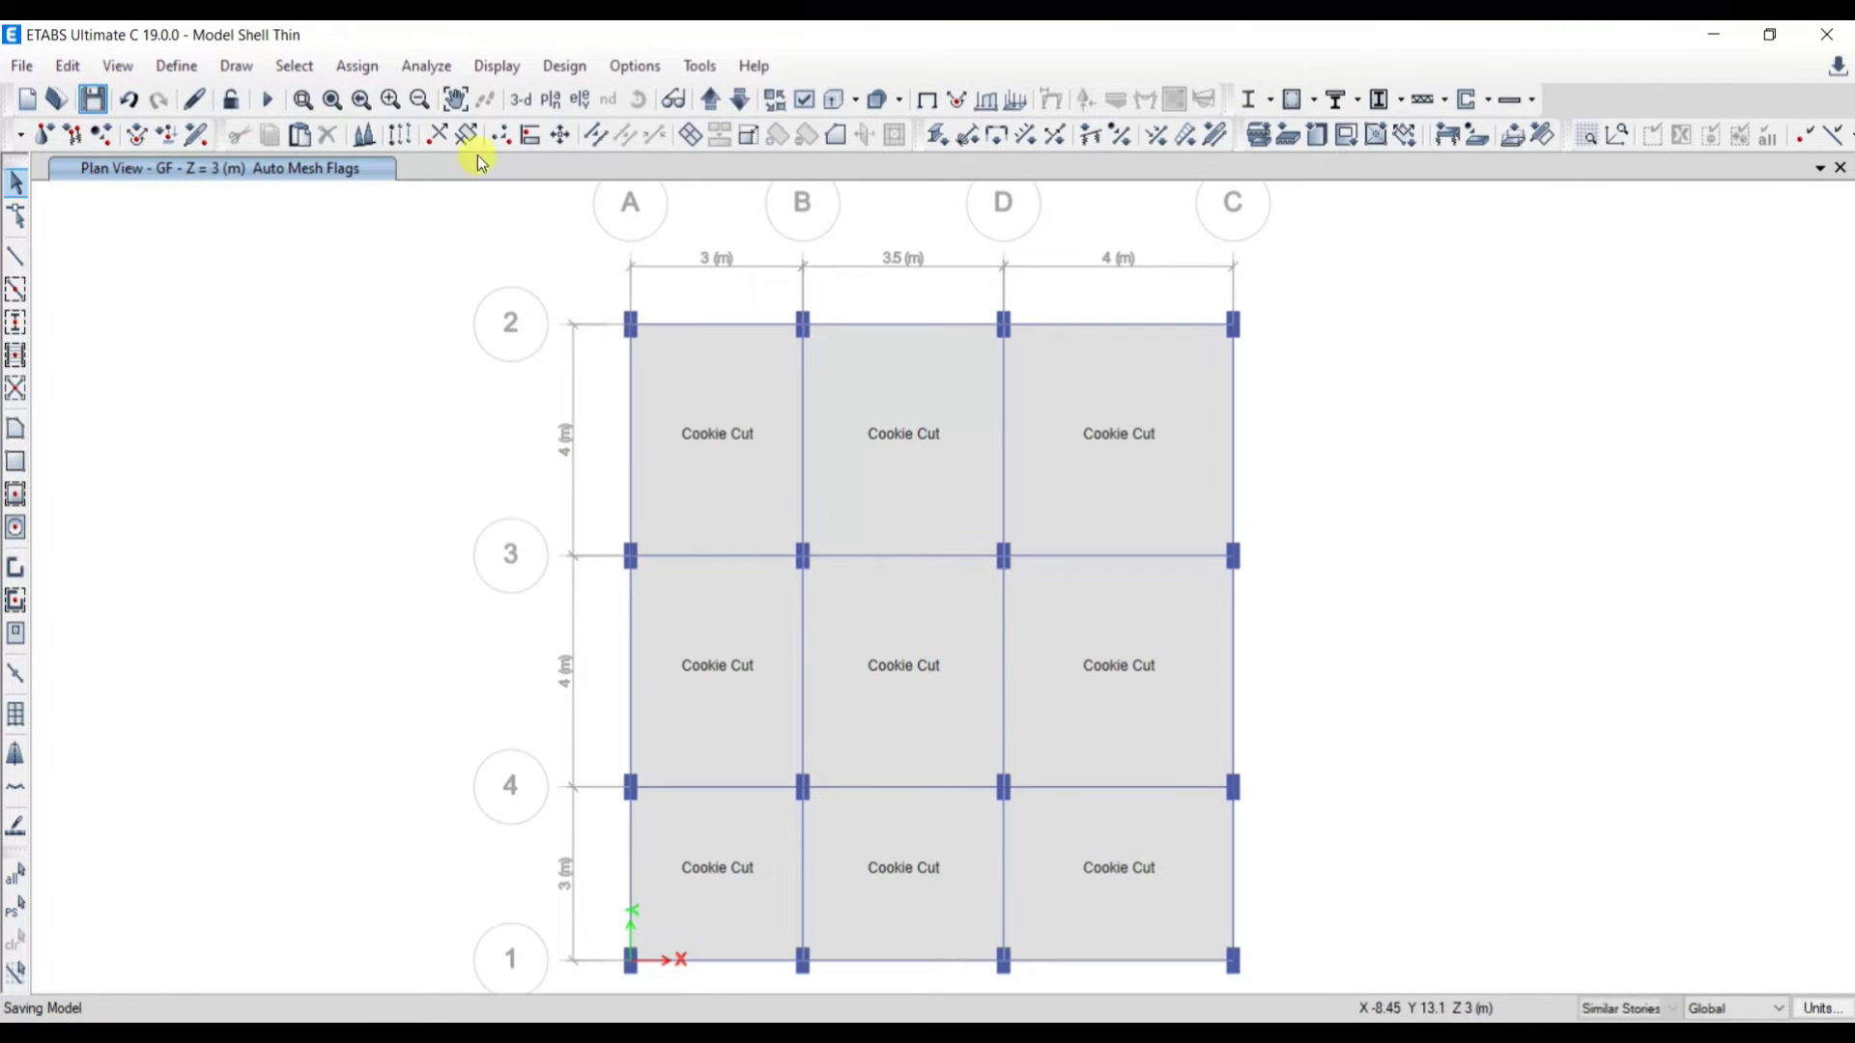
# Step: Review the defined load patterns with their types and self-weight multipliers, leaving them unedited
pyautogui.click(176, 64)
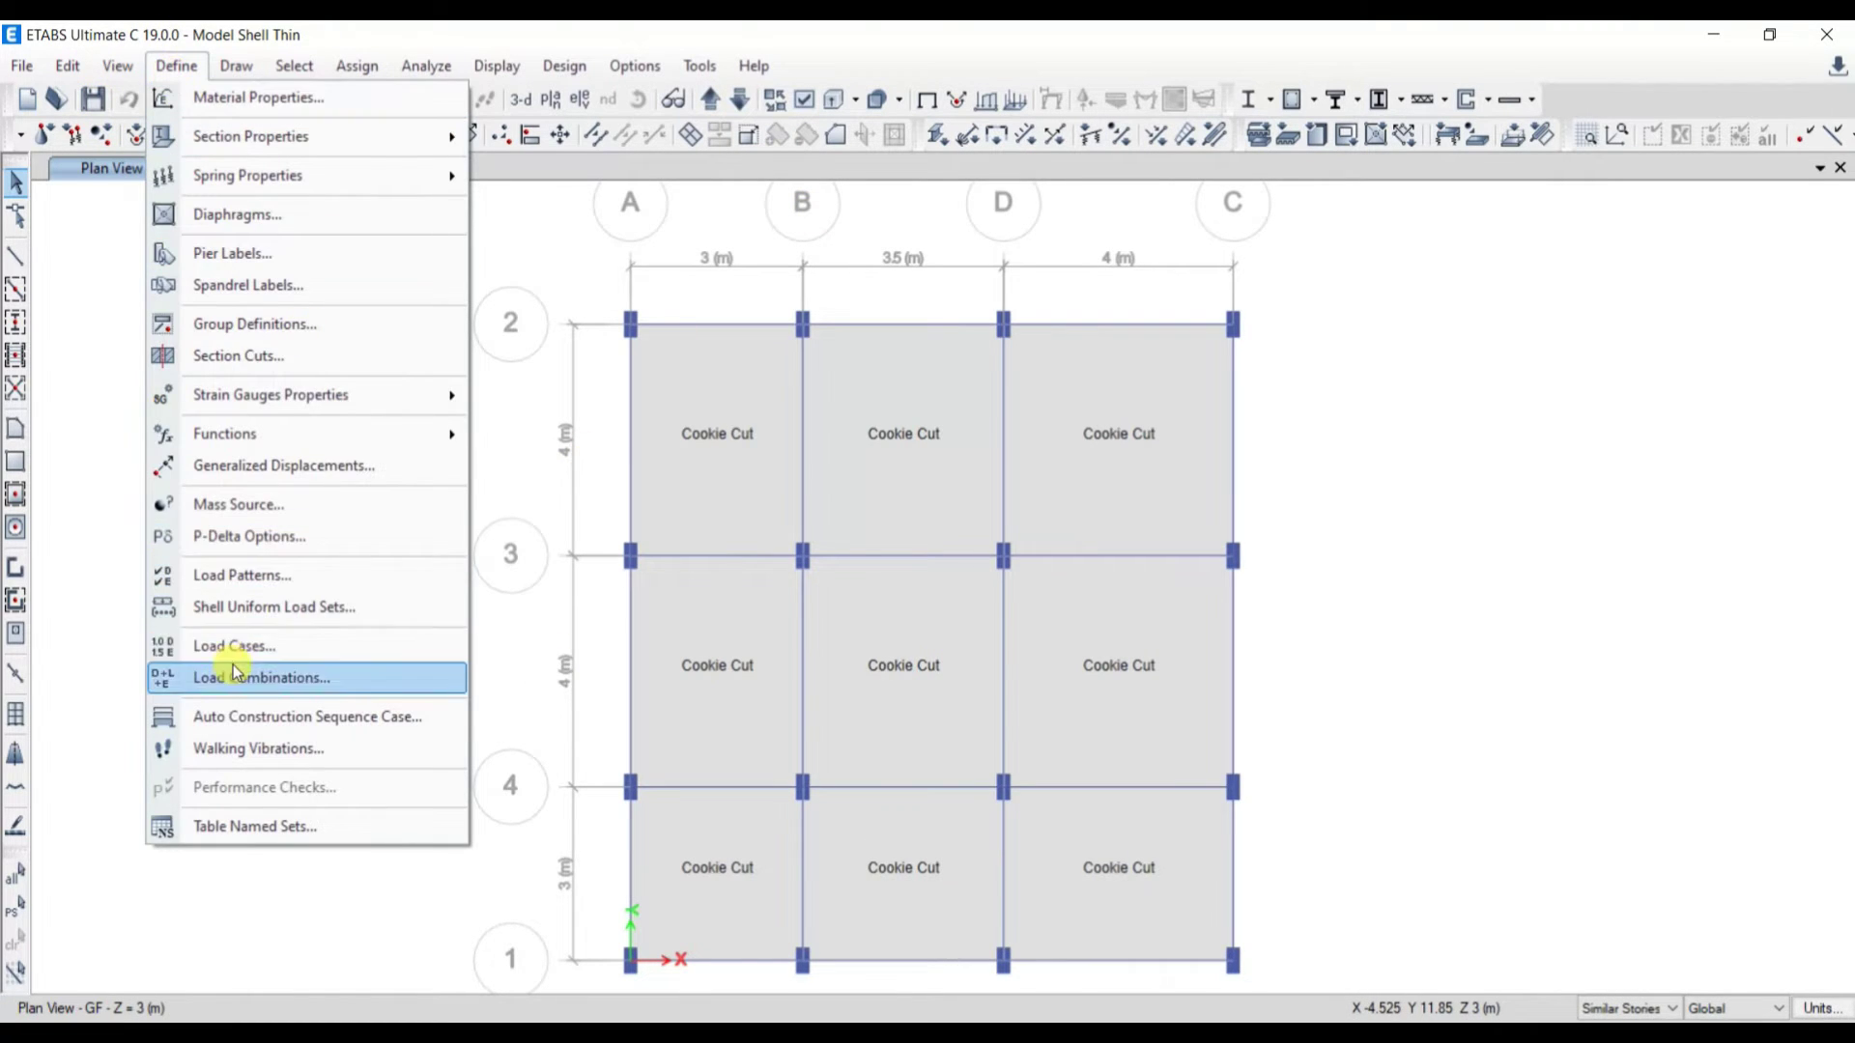
pyautogui.click(246, 580)
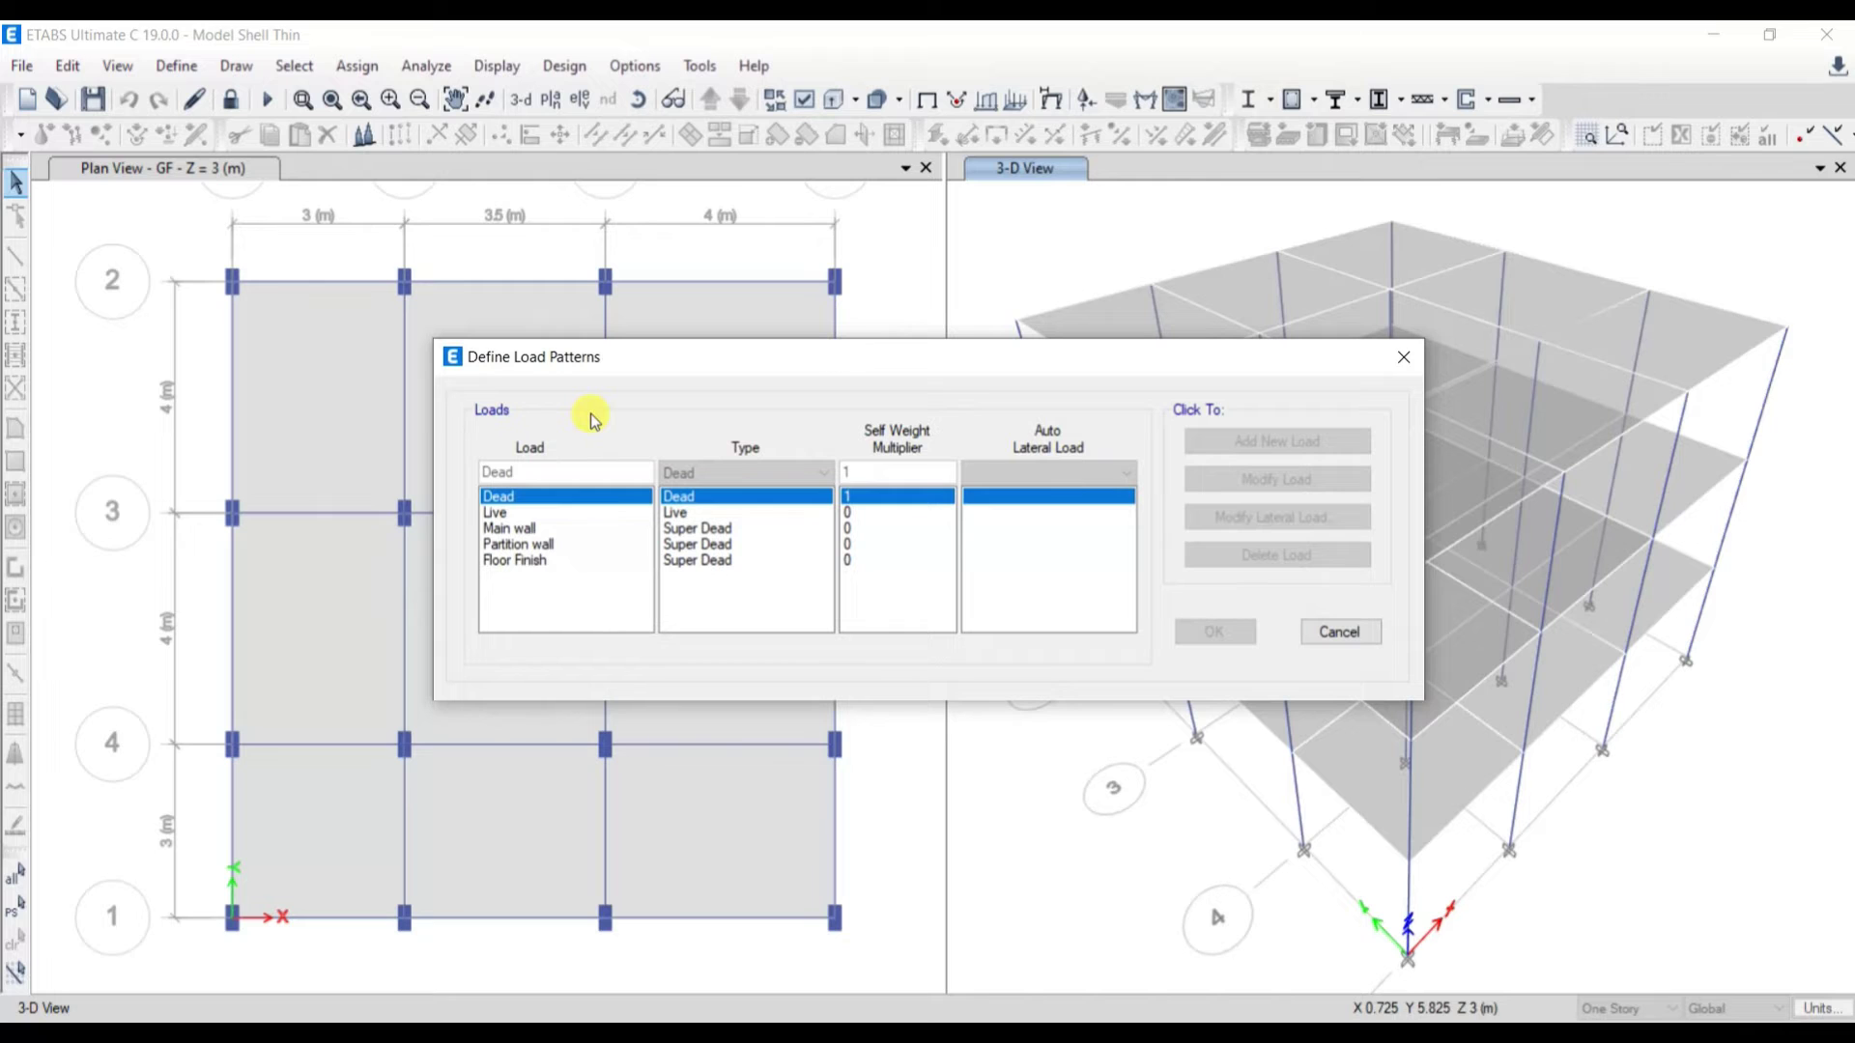
pyautogui.click(1351, 634)
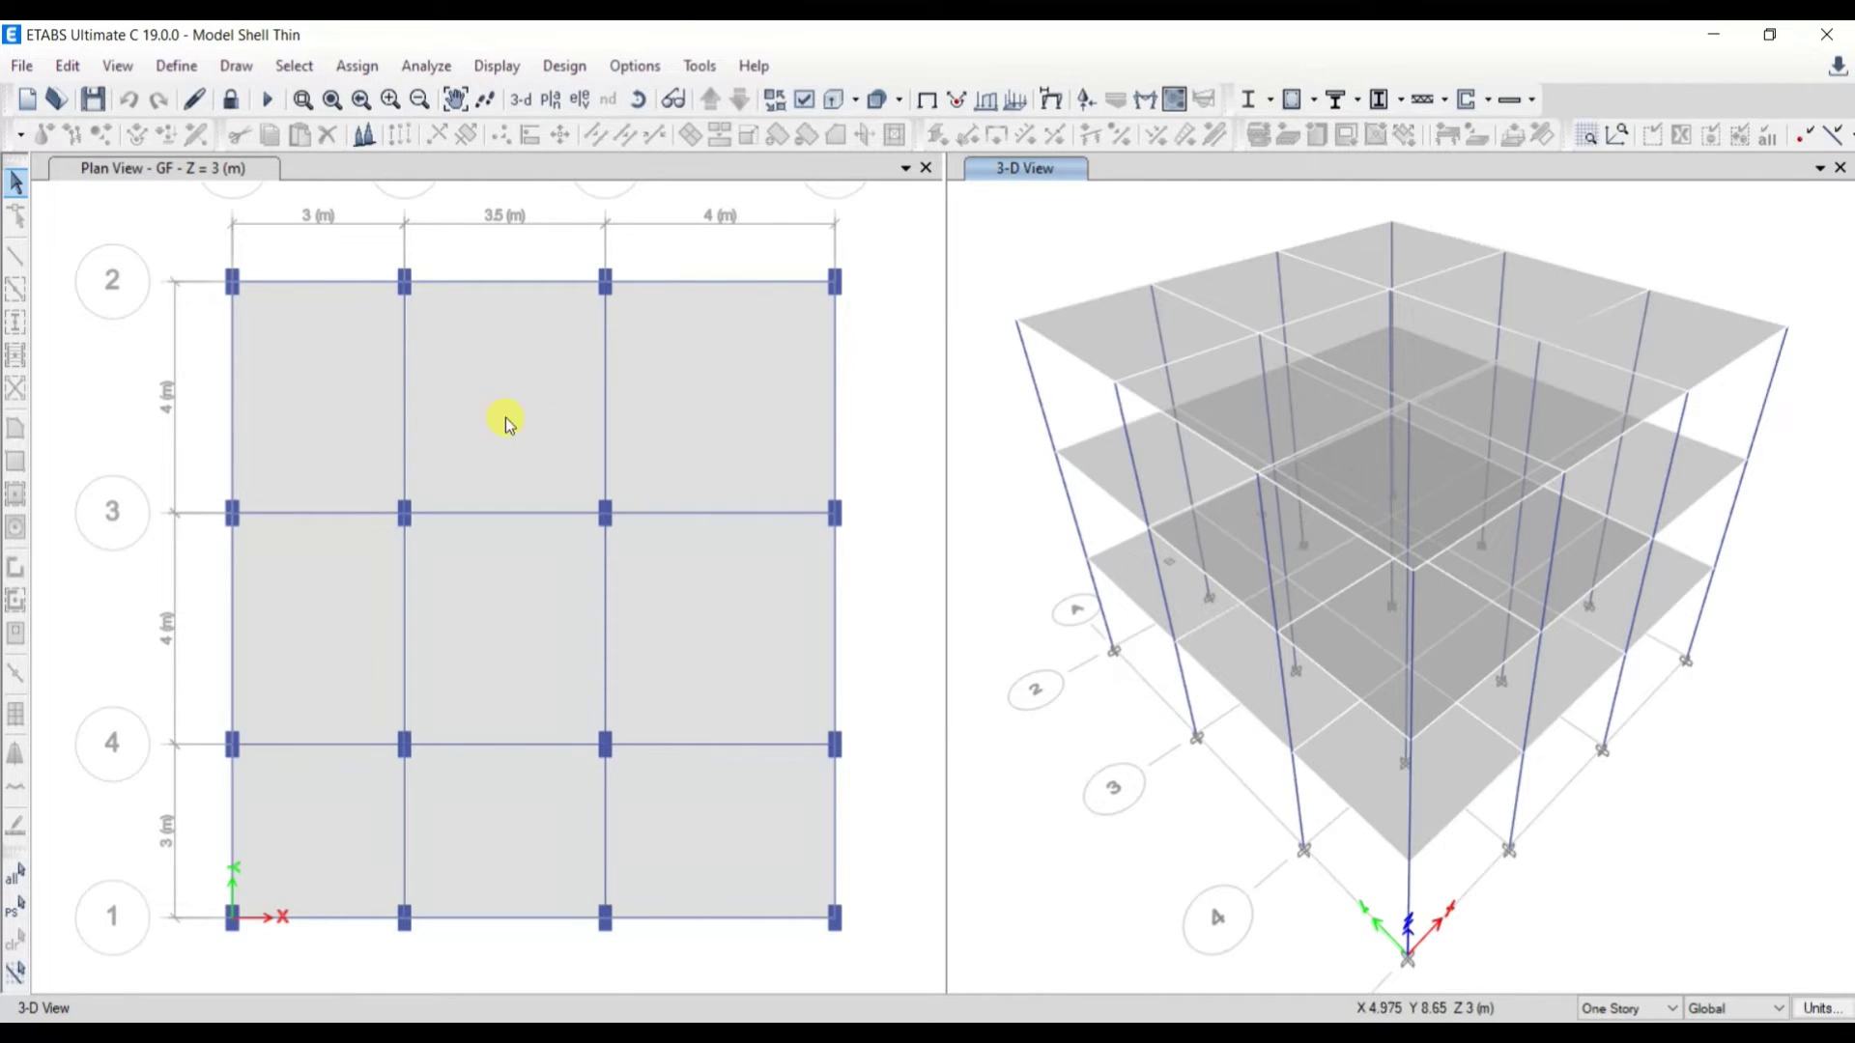
# Step: Display the frame span loads (forces) of the Main wall load pattern in the 3-D view
pyautogui.click(498, 66)
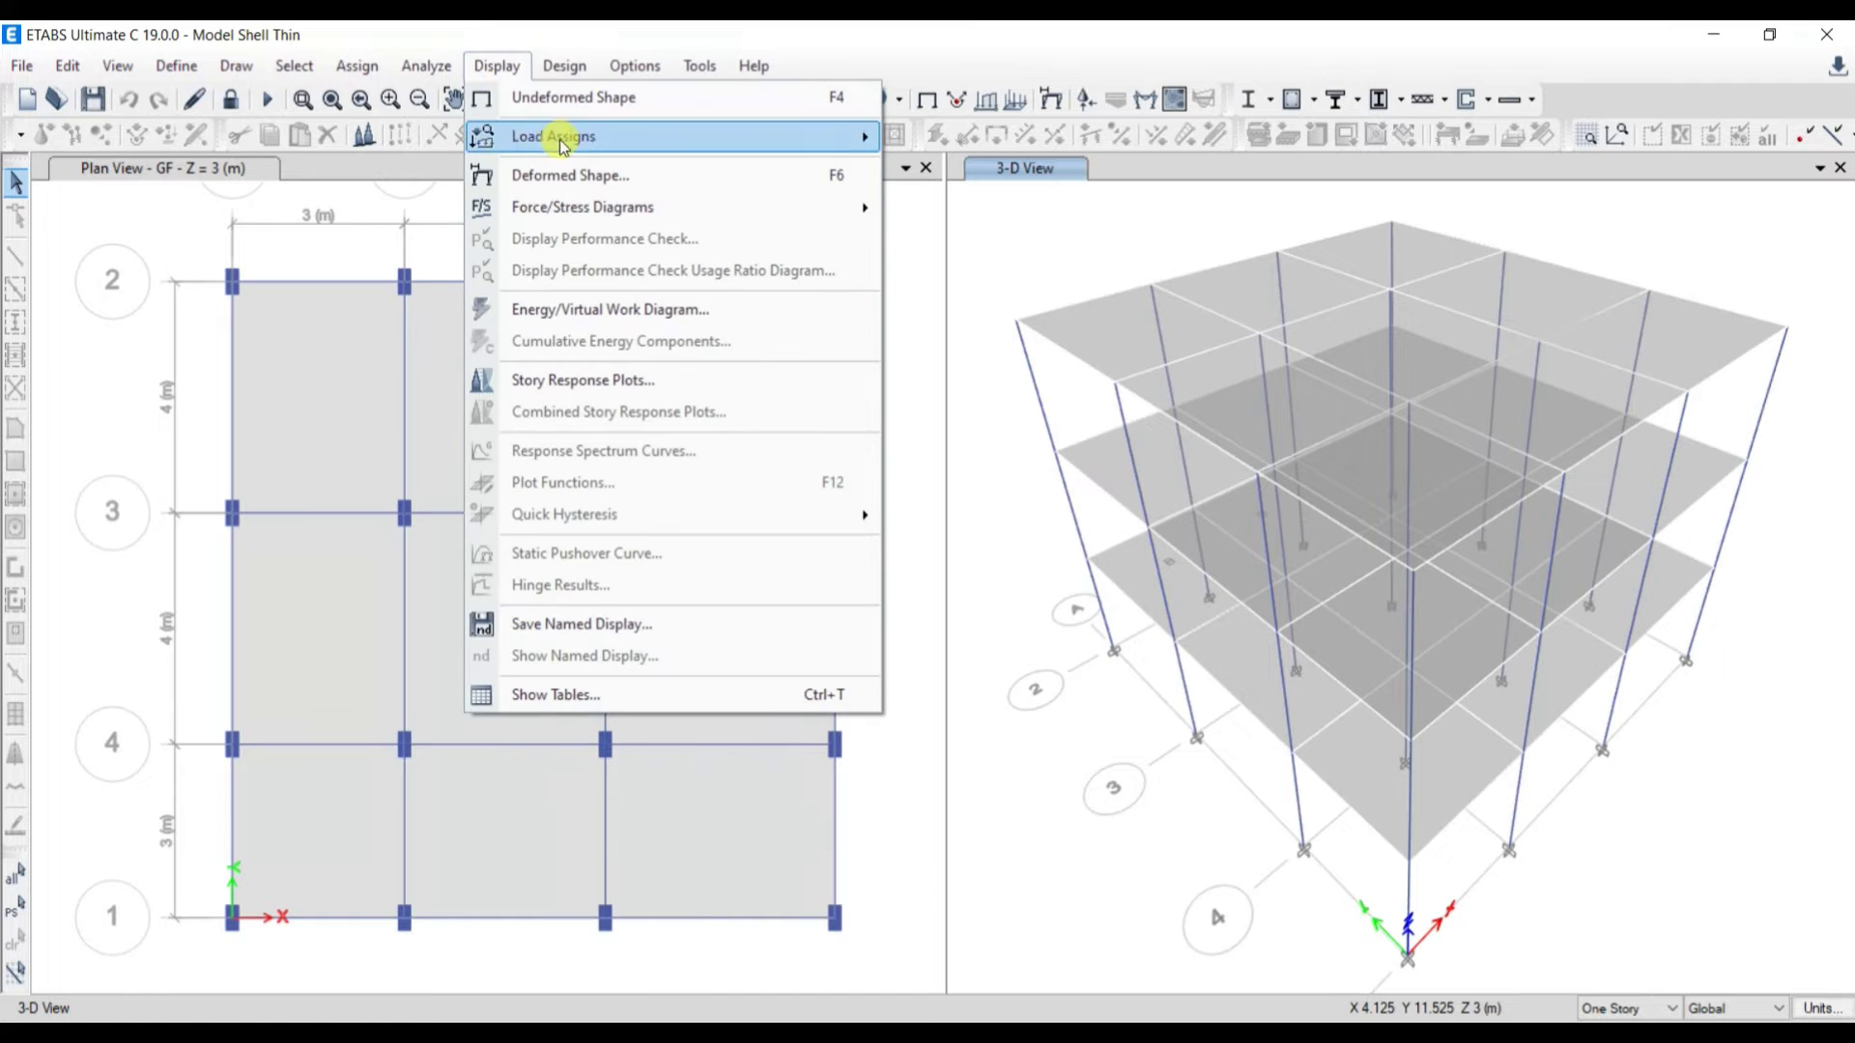
pyautogui.moveTo(860, 136)
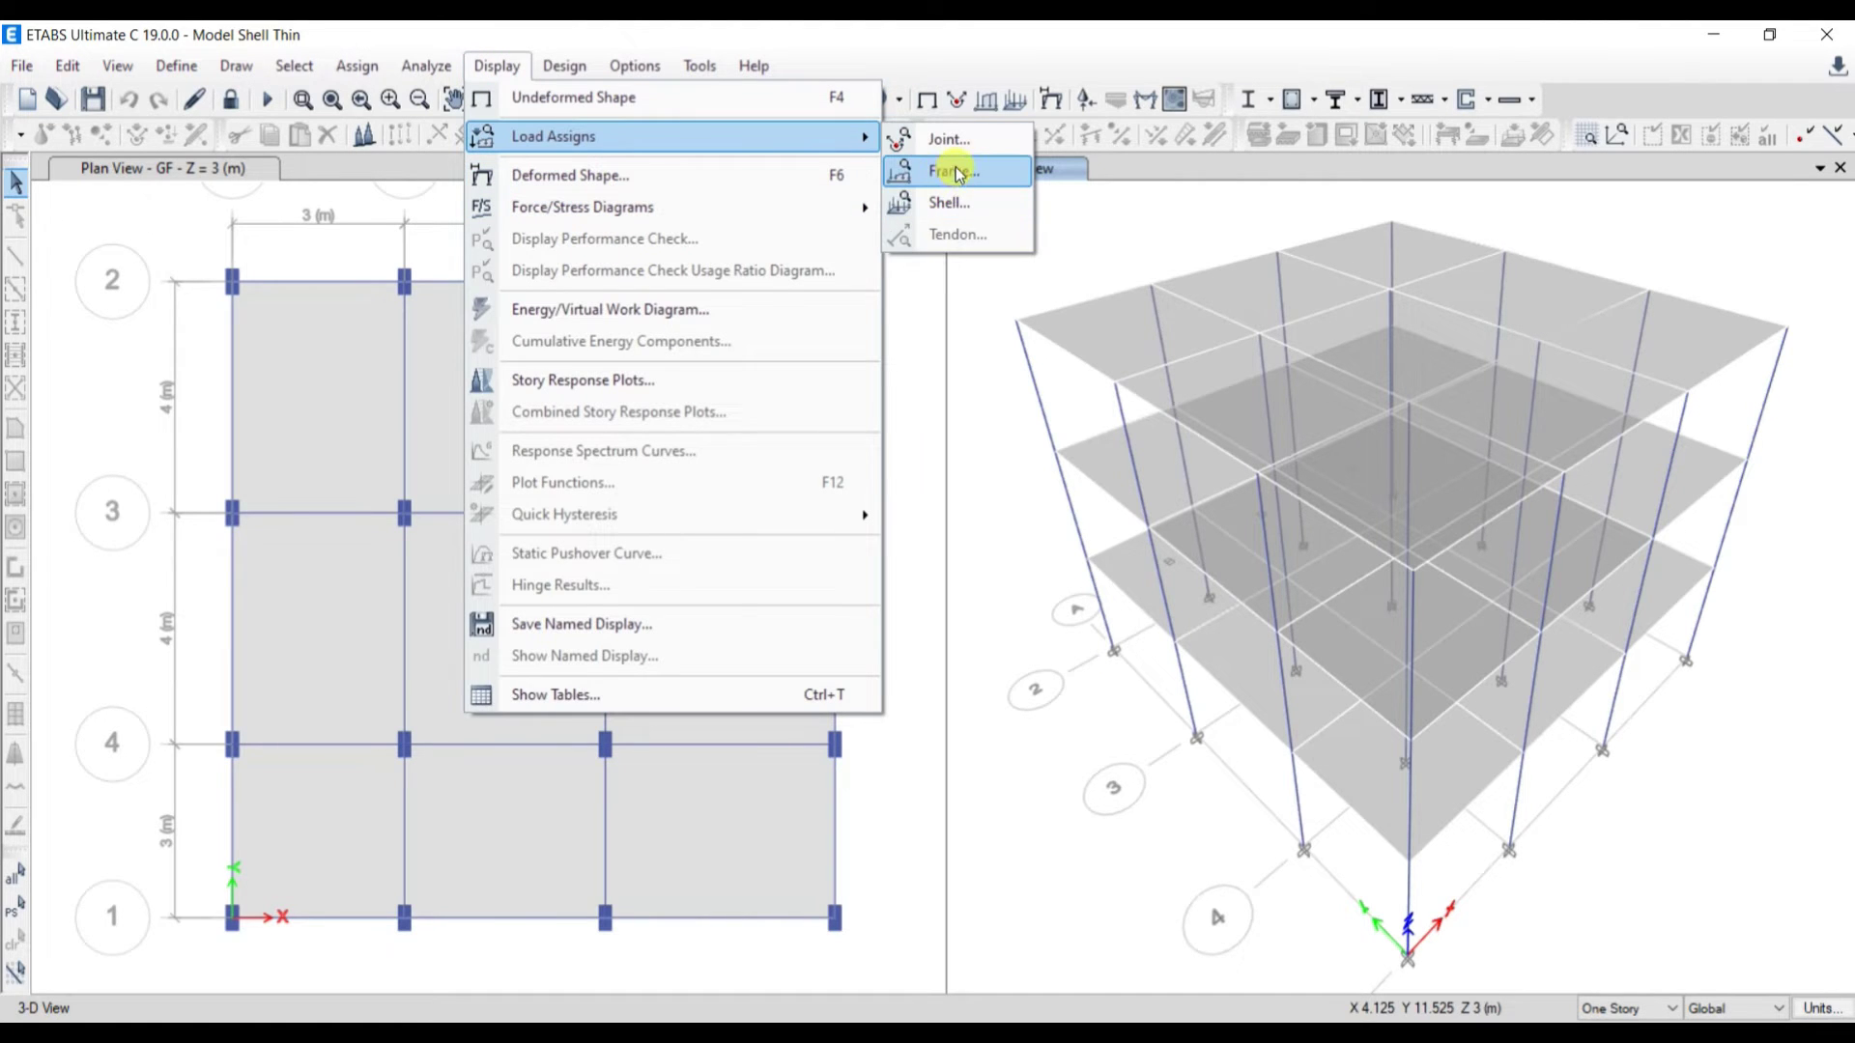
pyautogui.click(953, 171)
pyautogui.click(973, 401)
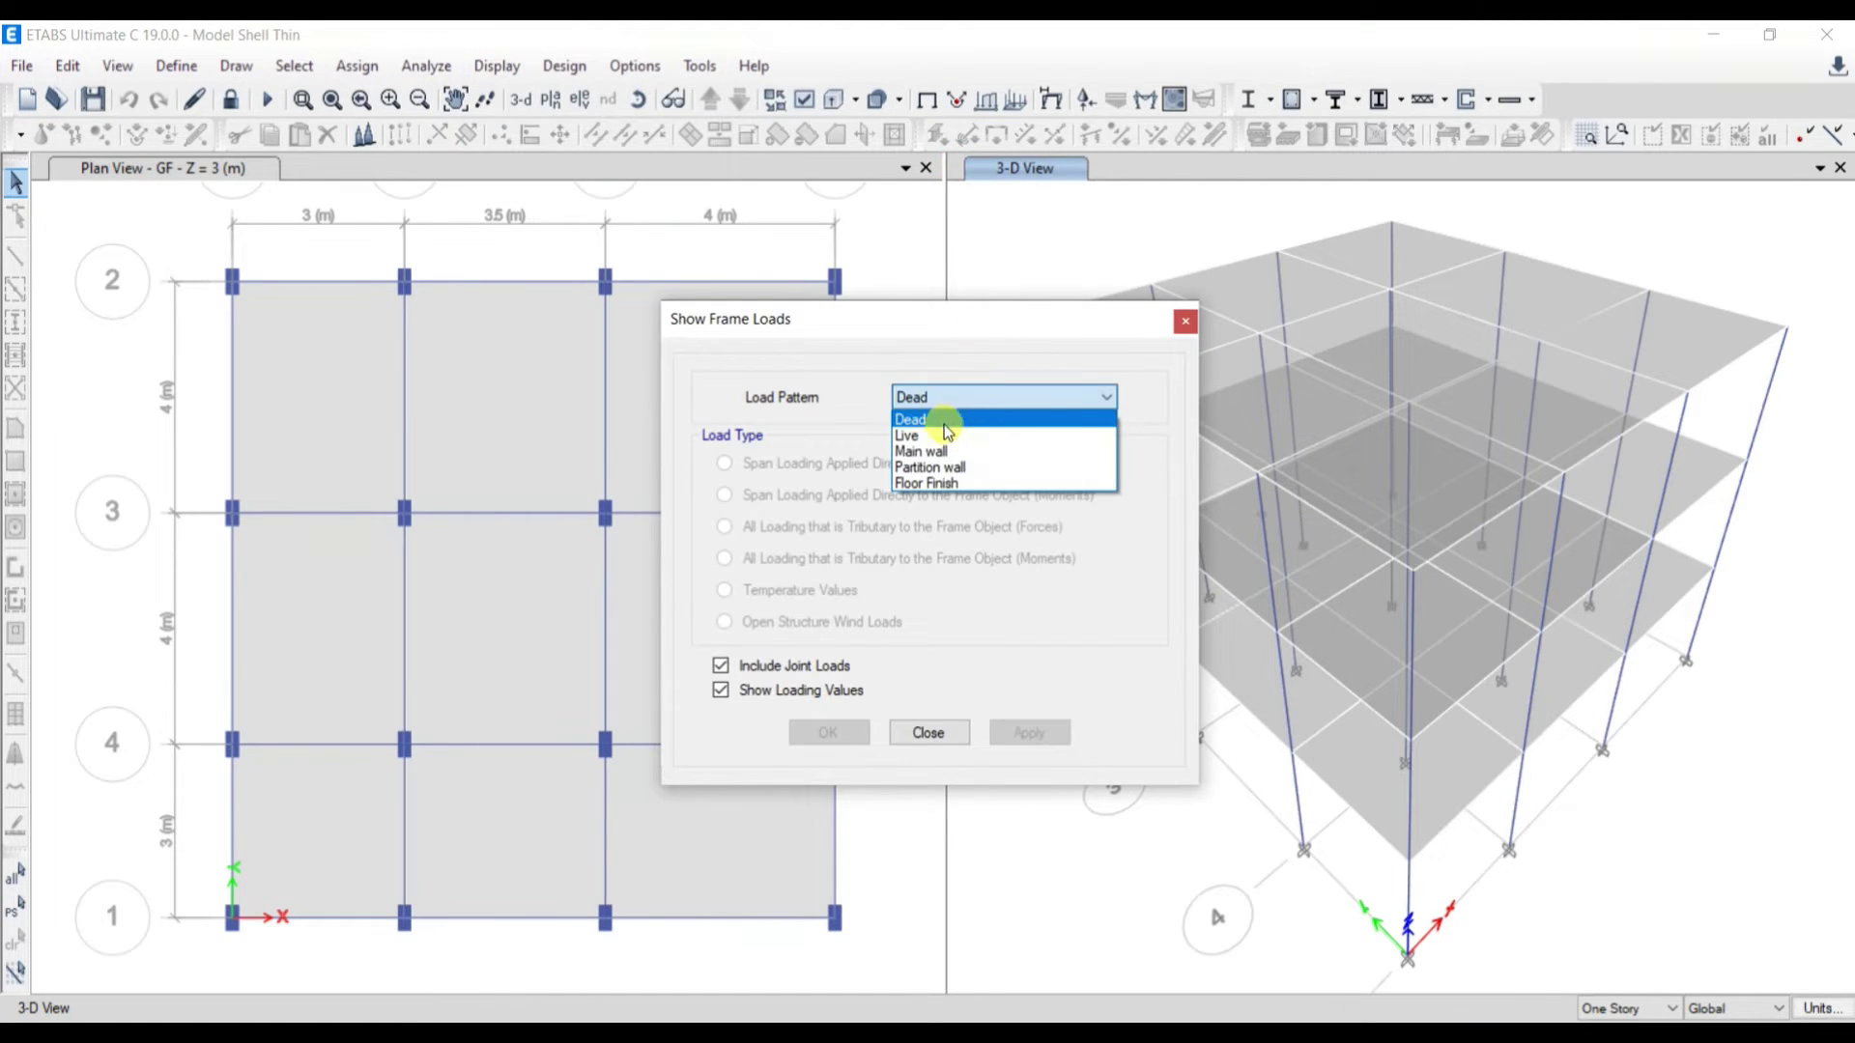
pyautogui.click(933, 447)
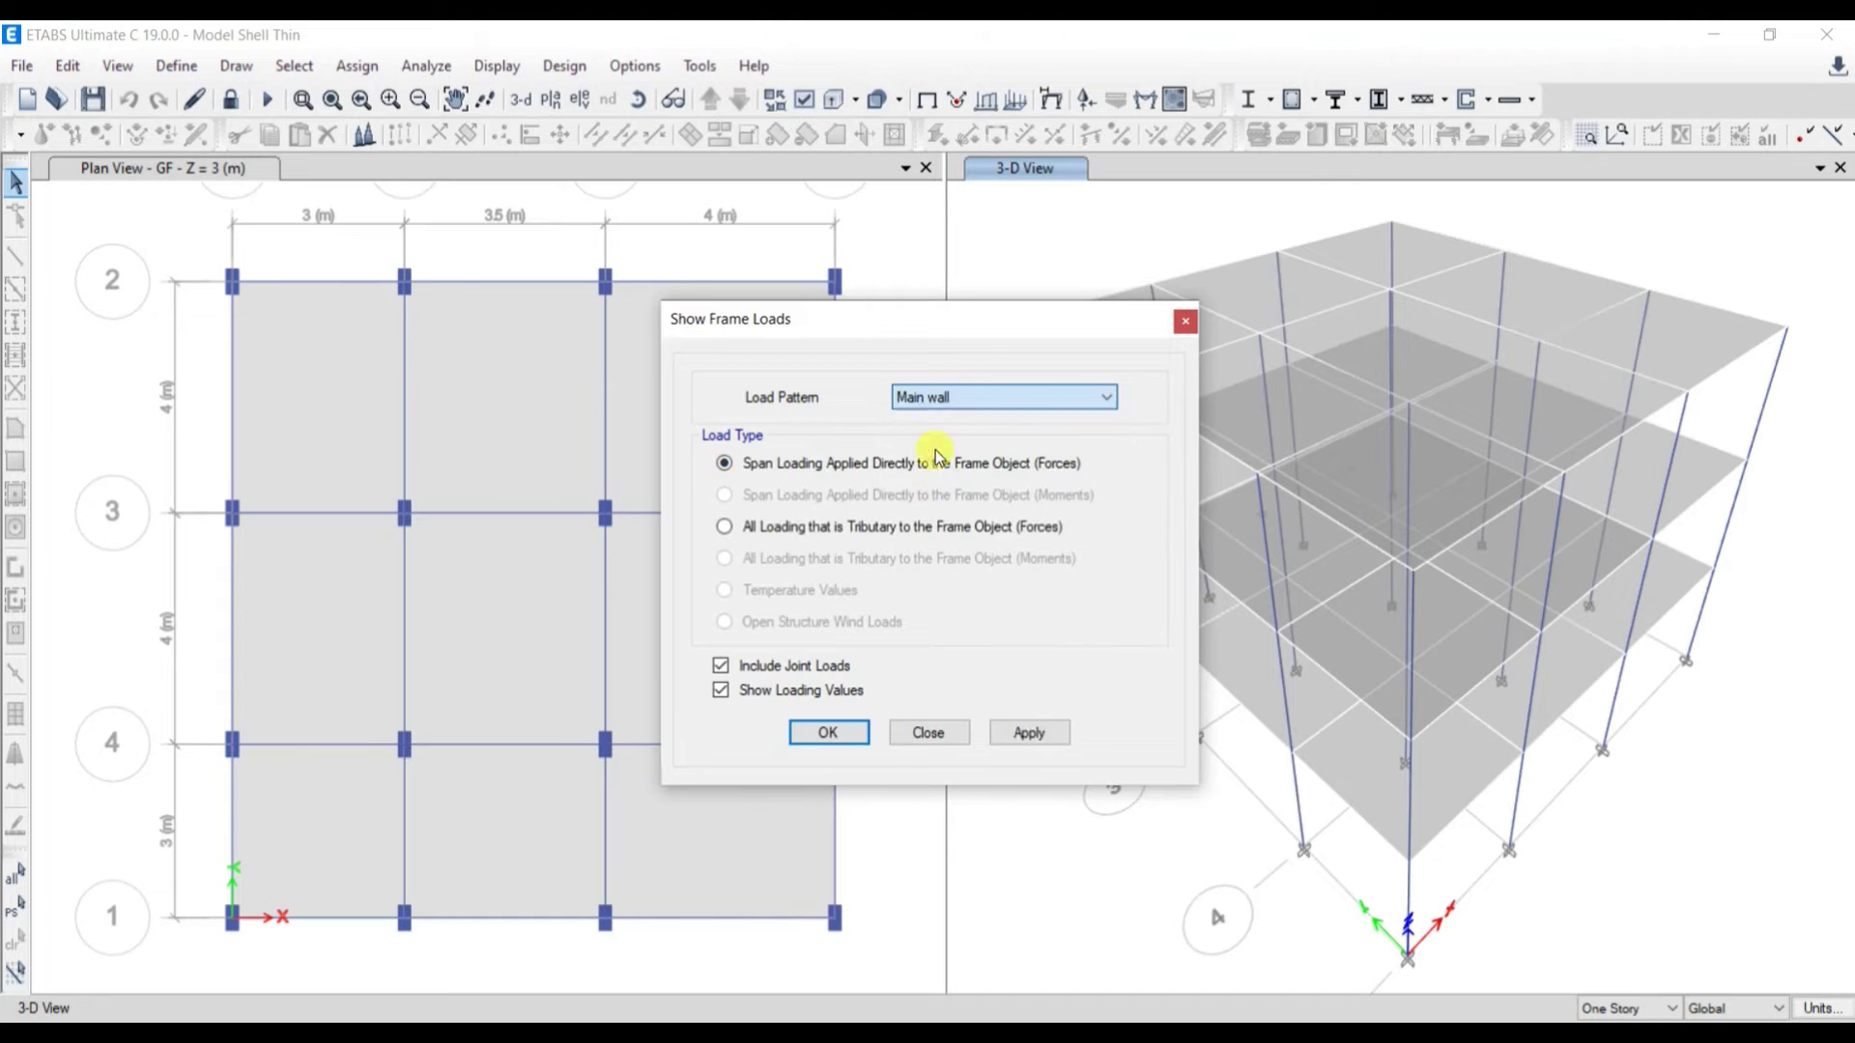
pyautogui.click(847, 735)
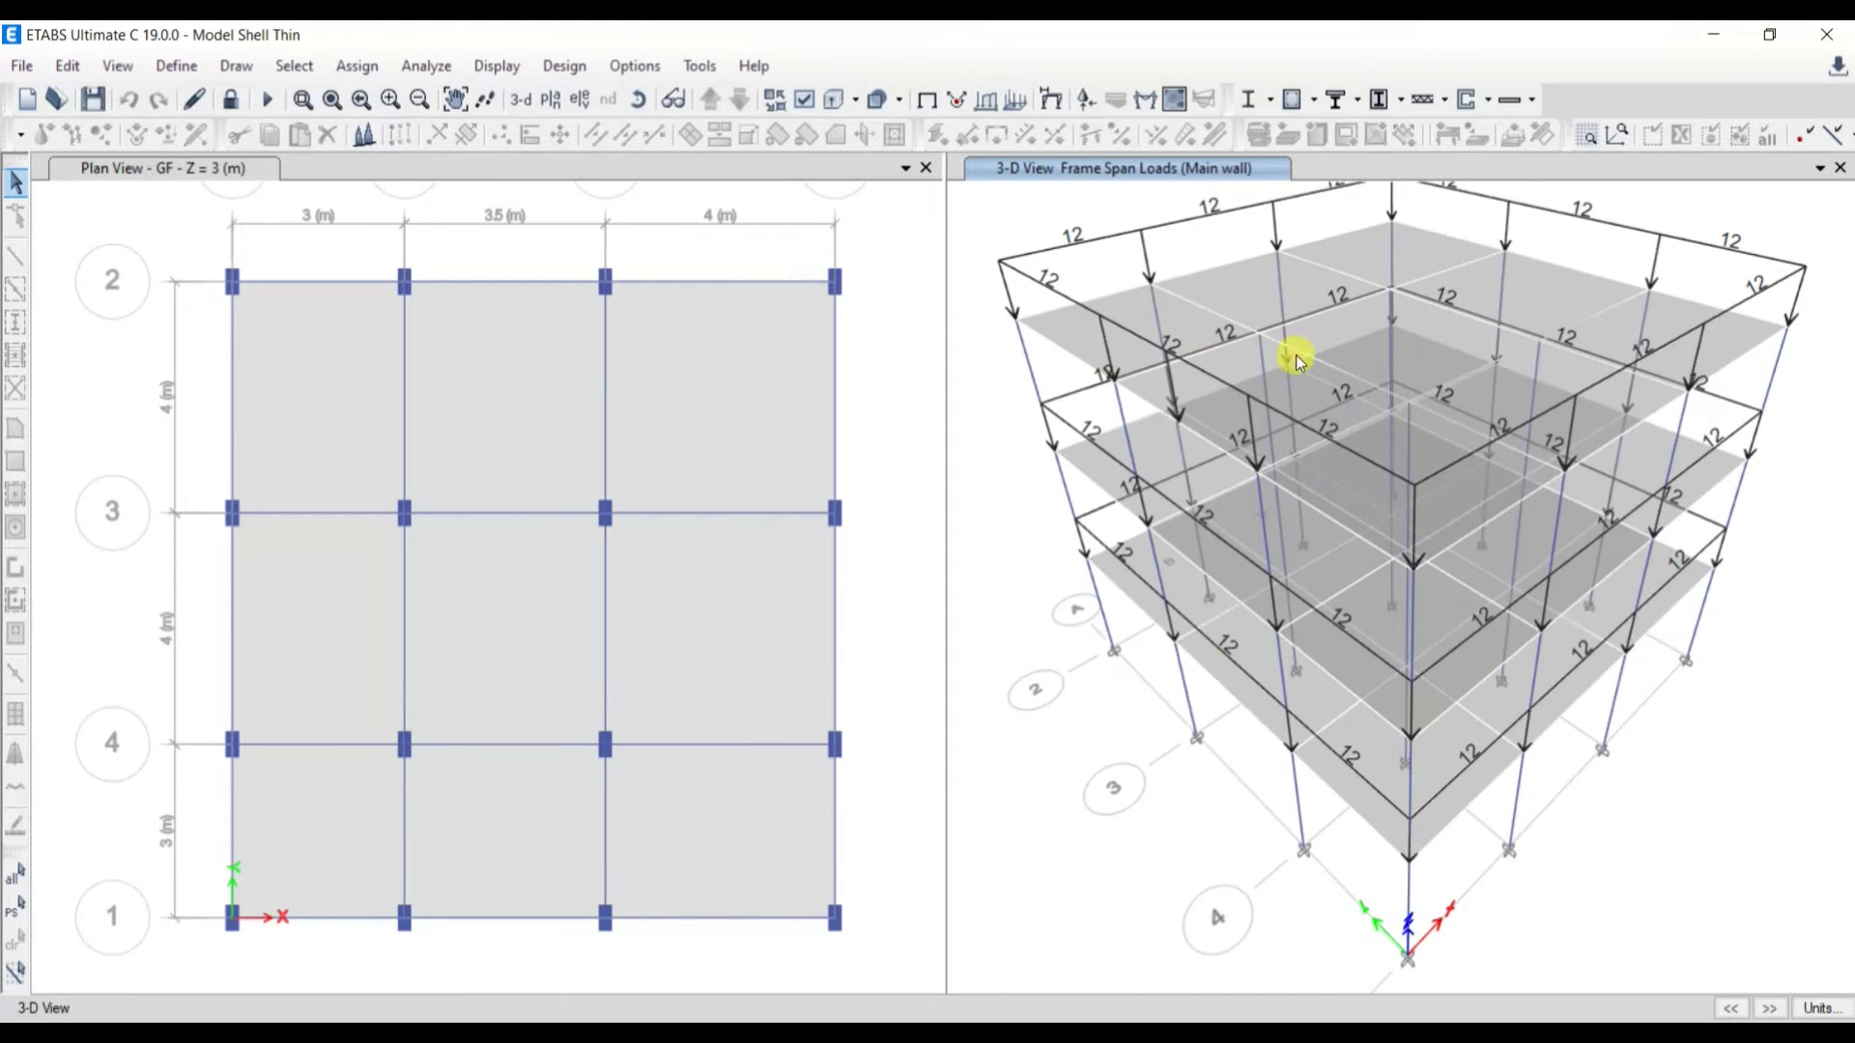
# Step: Display the uniform shell loads of the Live load pattern in the 3-D view
pyautogui.click(508, 70)
pyautogui.moveTo(652, 137)
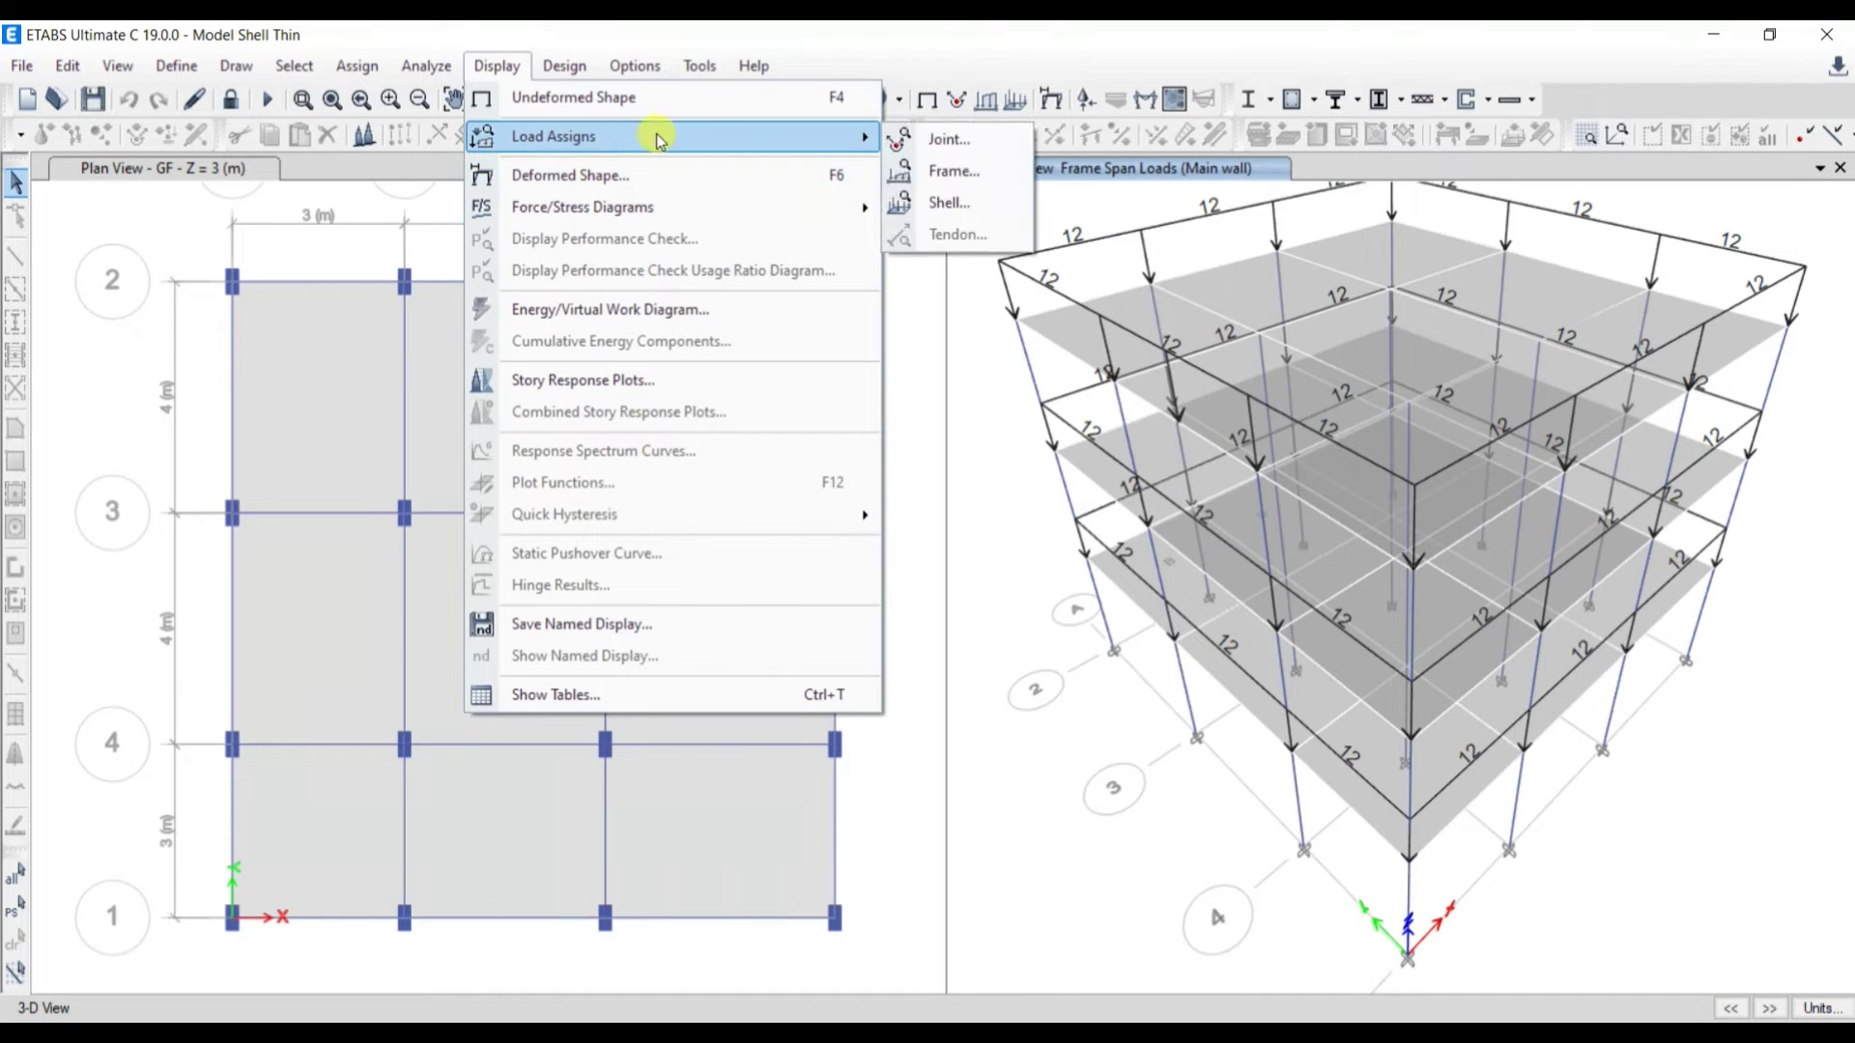
pyautogui.click(949, 202)
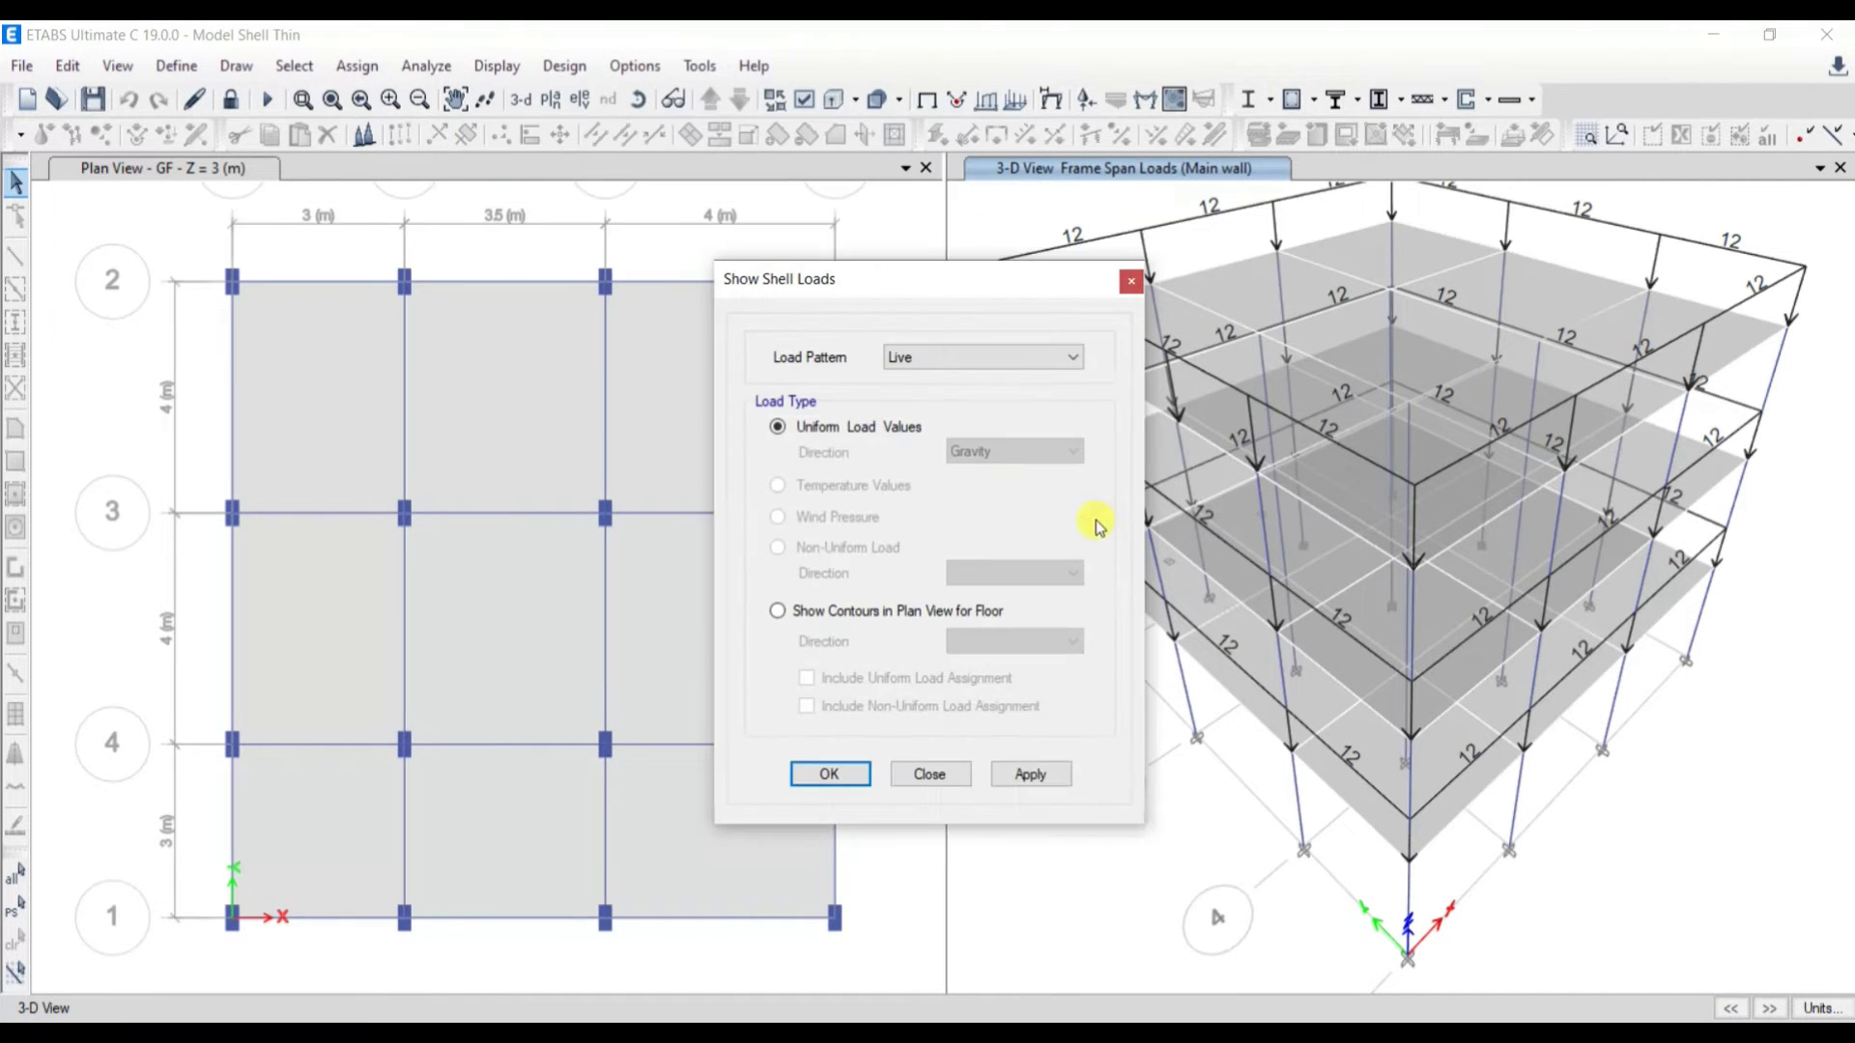
pyautogui.click(985, 363)
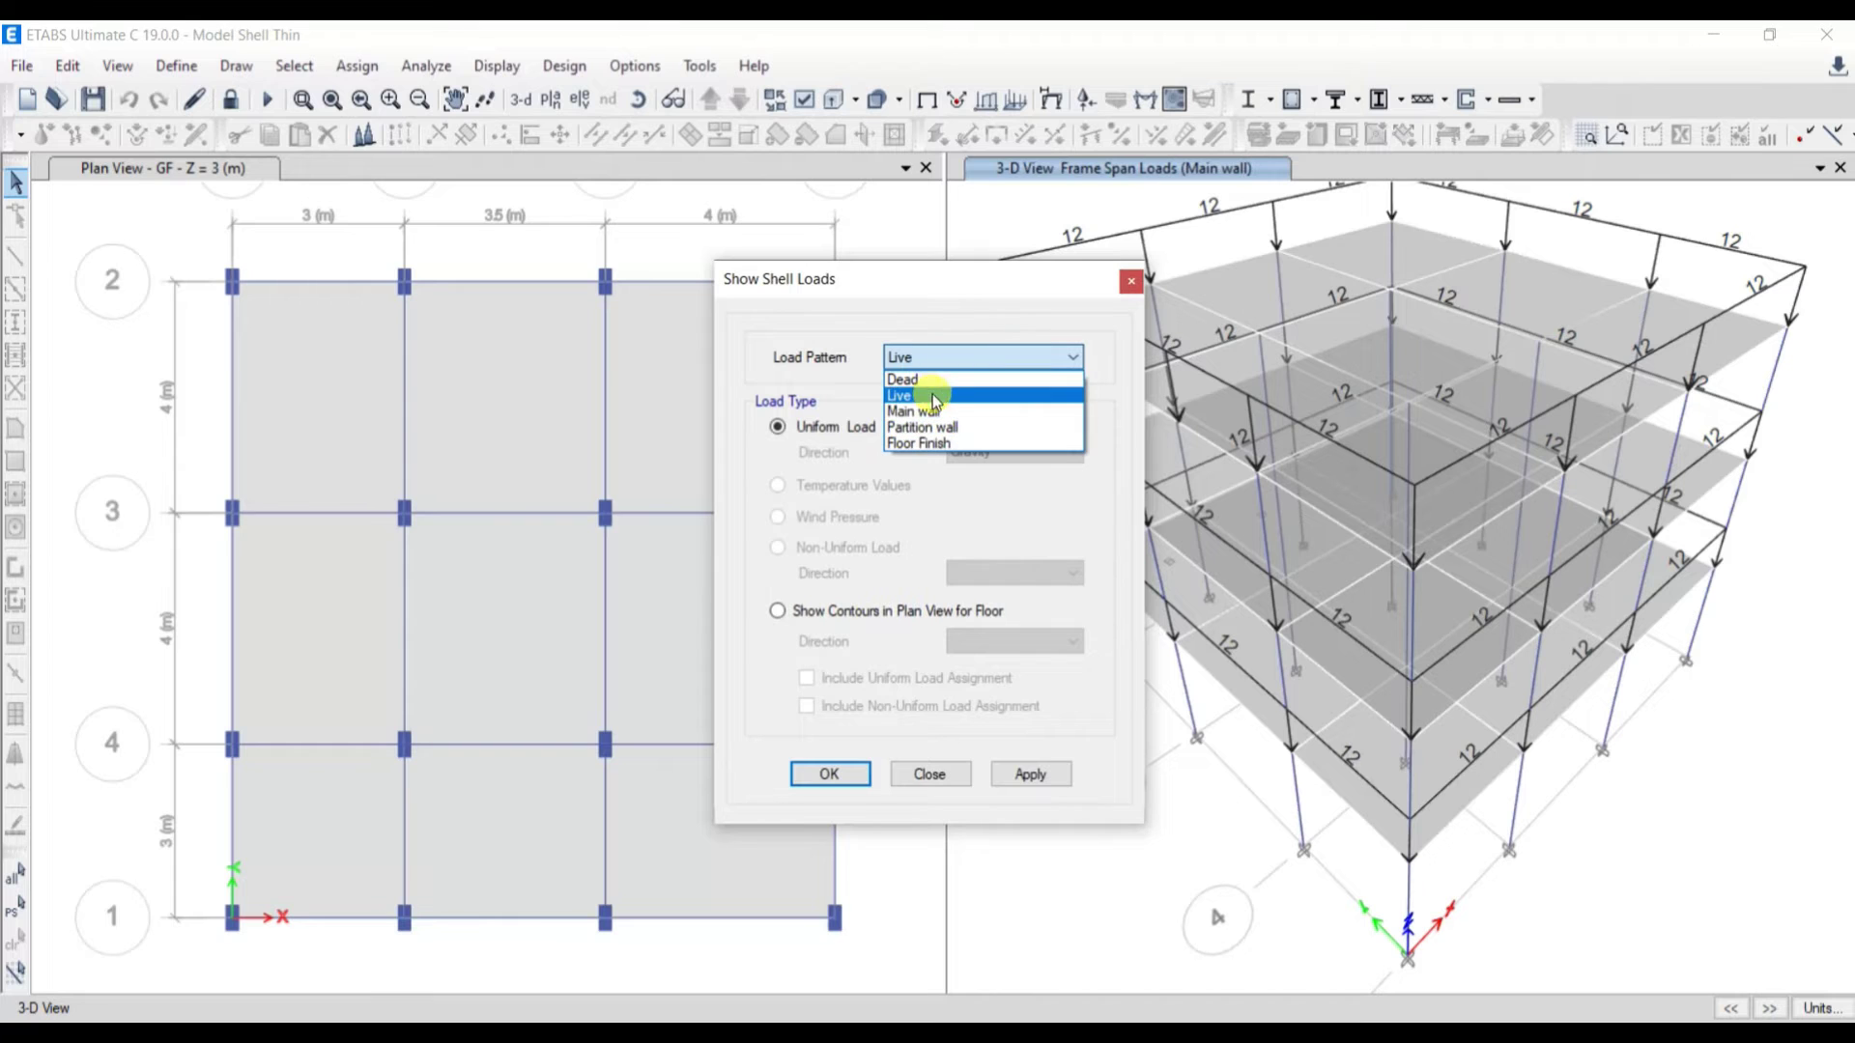
pyautogui.click(965, 390)
pyautogui.click(829, 772)
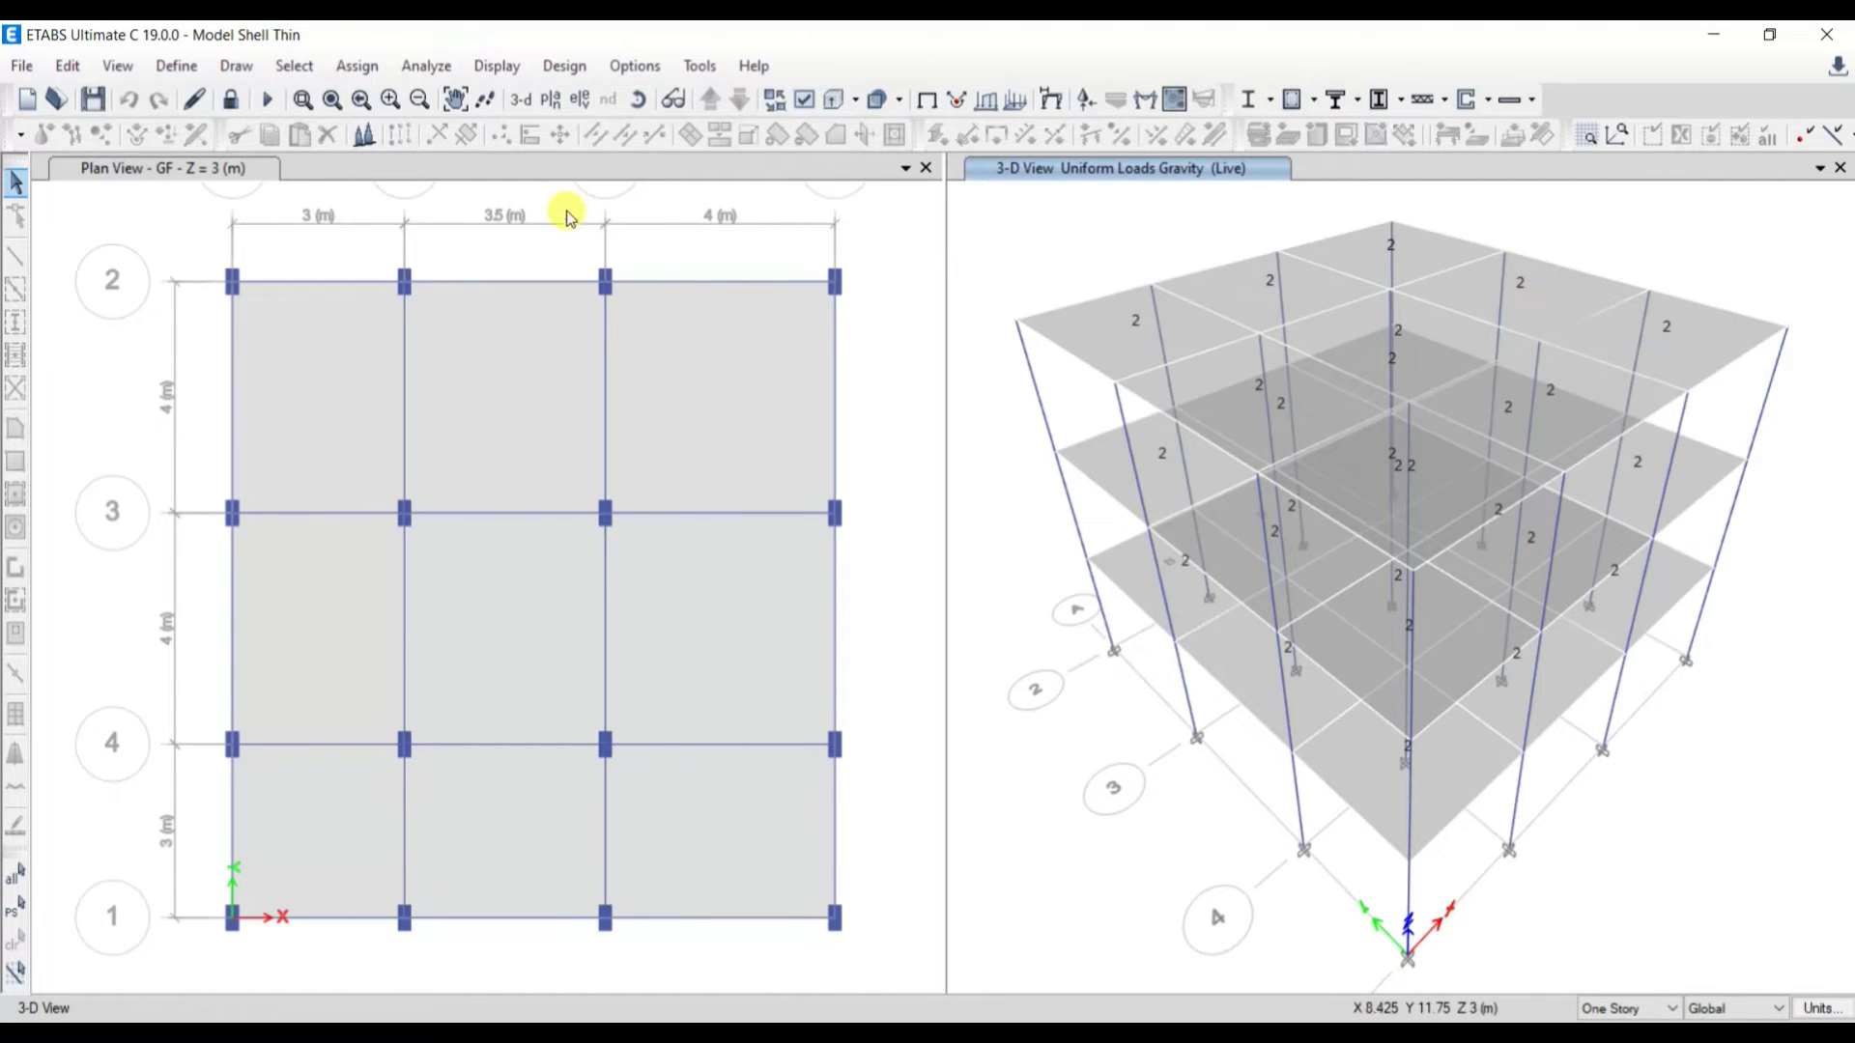
# Step: Check the model with all joint, frame, shell, meshing, loading and self-mass checks enabled, and run the analysis
pyautogui.click(426, 65)
pyautogui.click(473, 115)
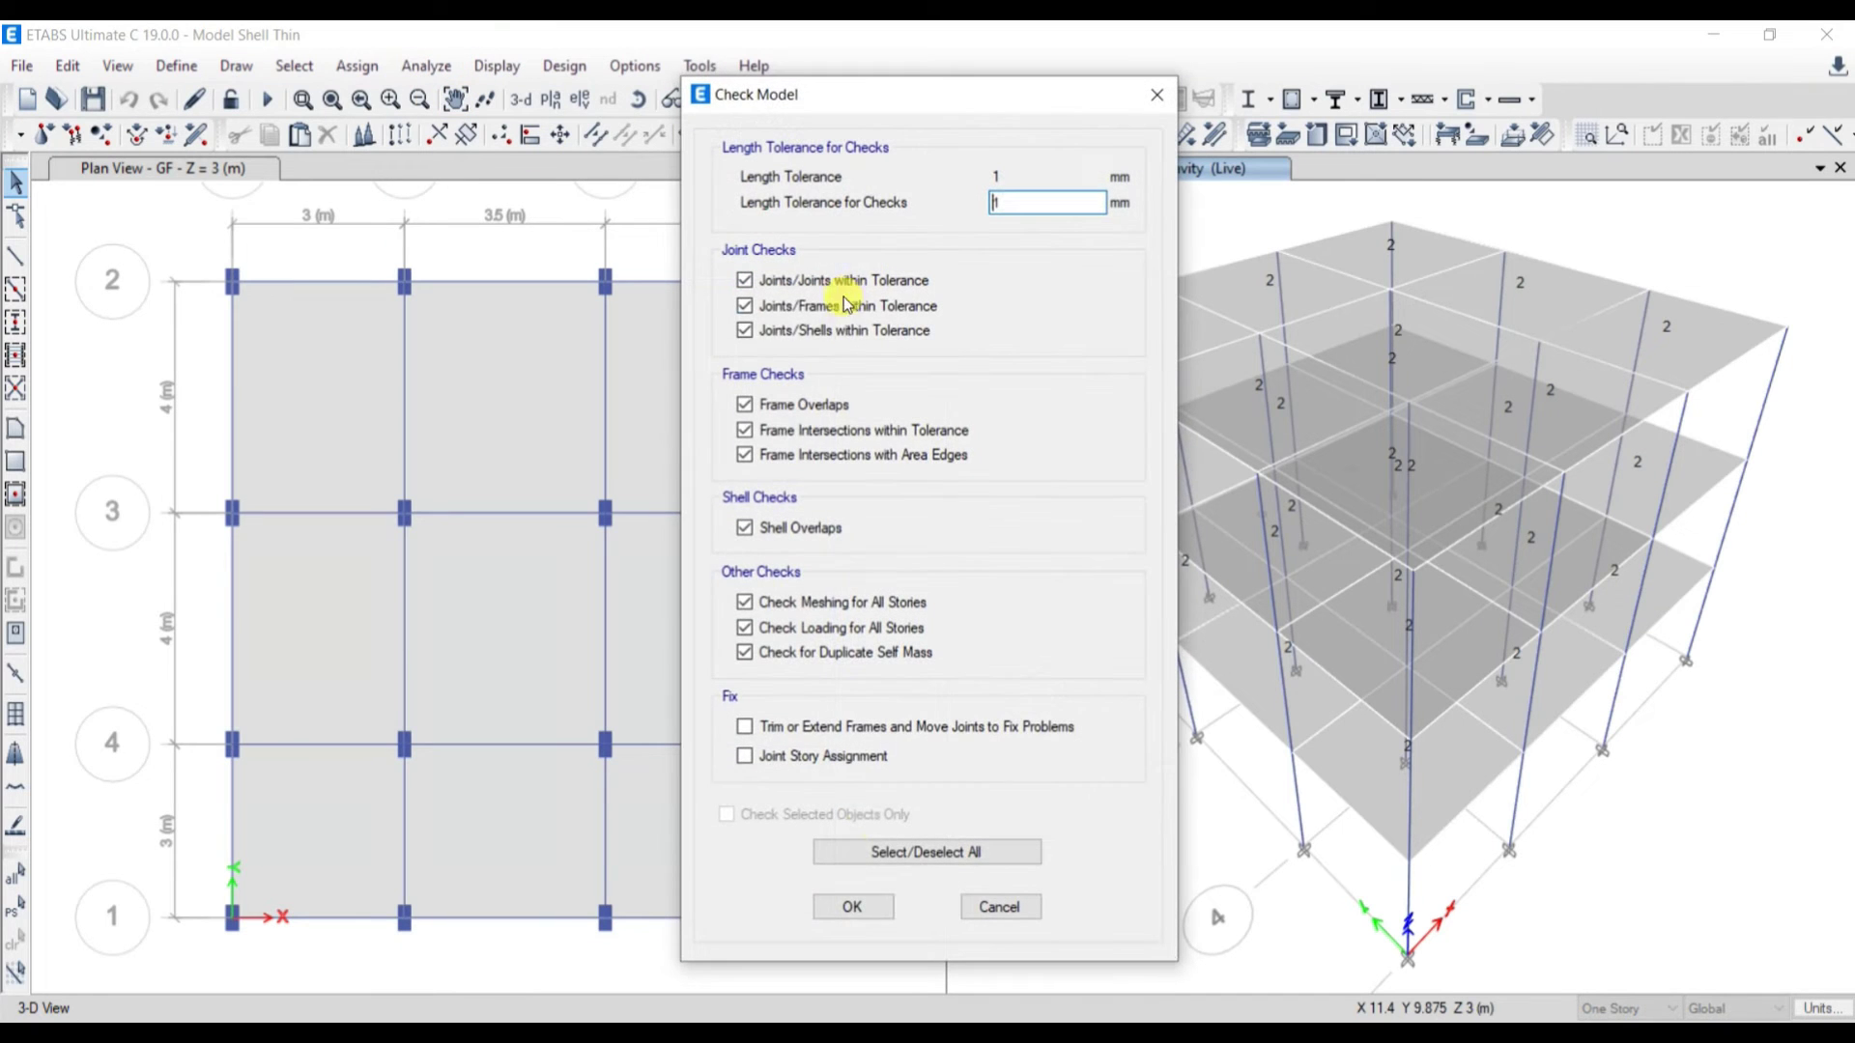
pyautogui.click(854, 908)
pyautogui.click(432, 65)
pyautogui.click(481, 428)
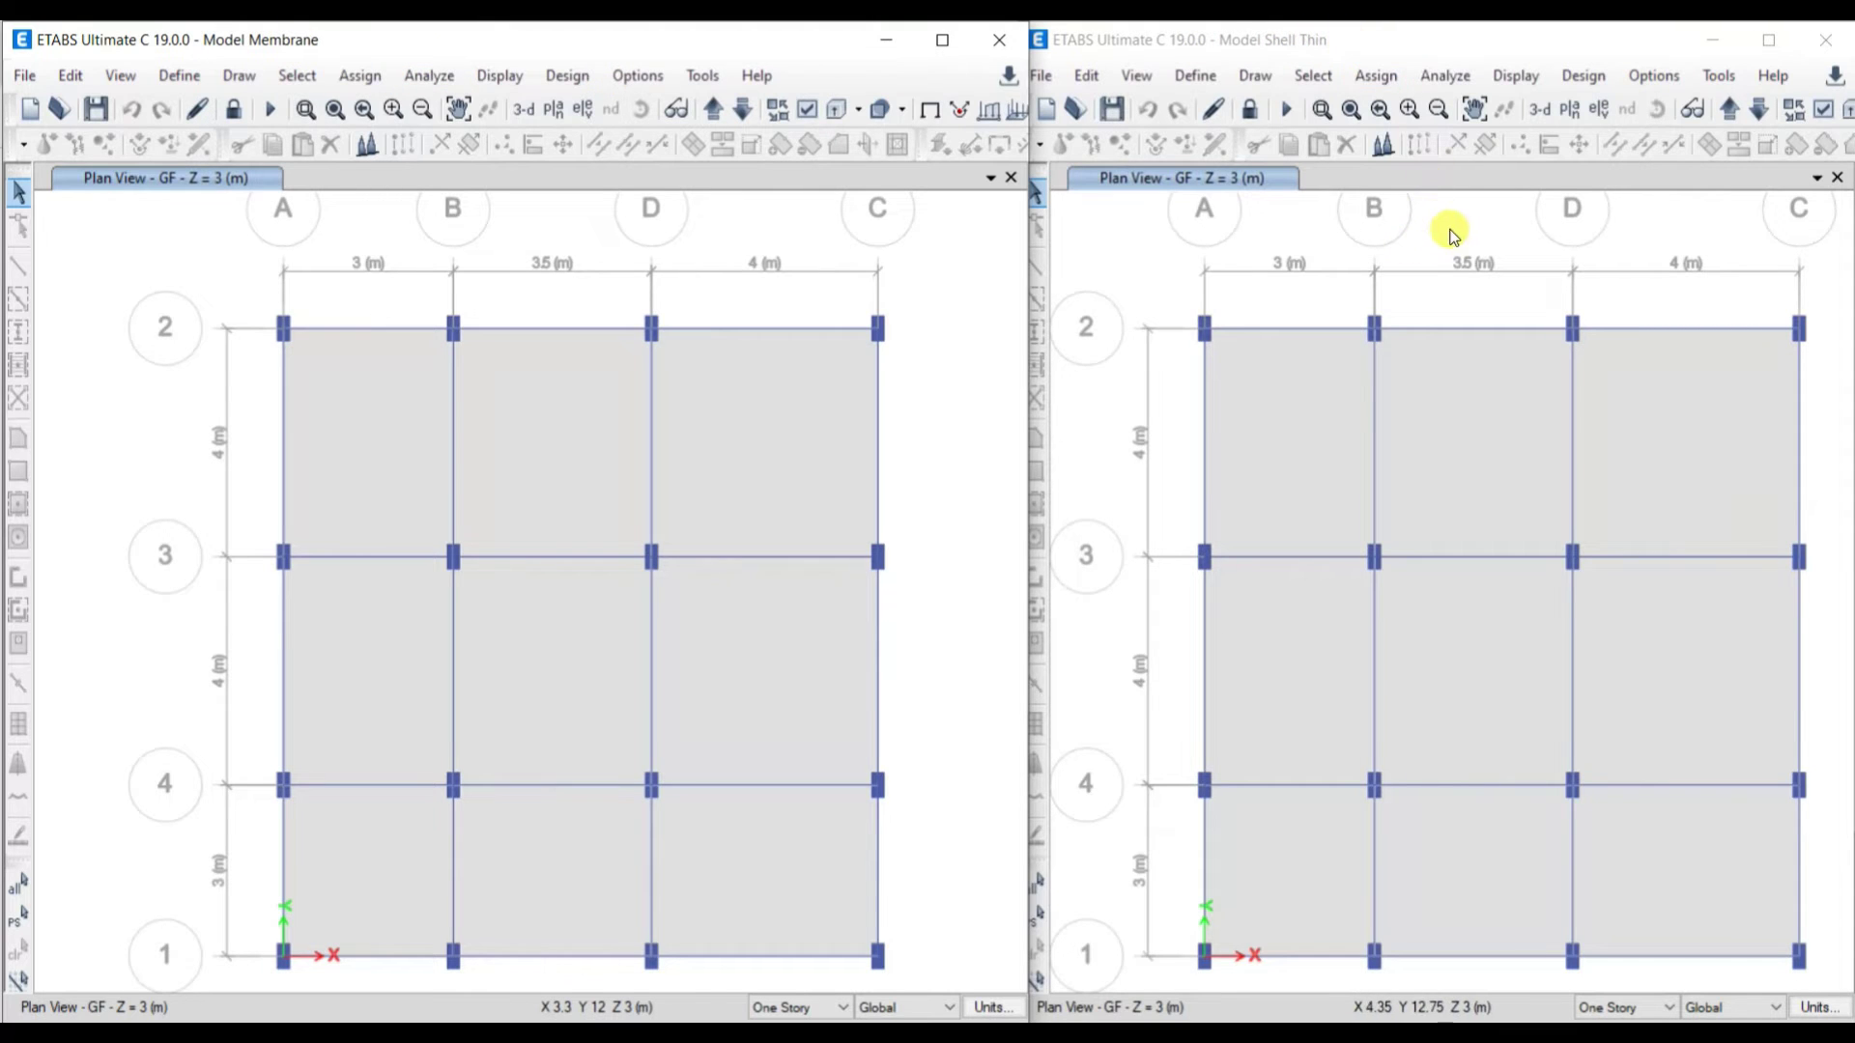
# Step: Display the resultant M22 shell force contours for the Dead case on the GF plan of the Model Membrane window
pyautogui.click(502, 77)
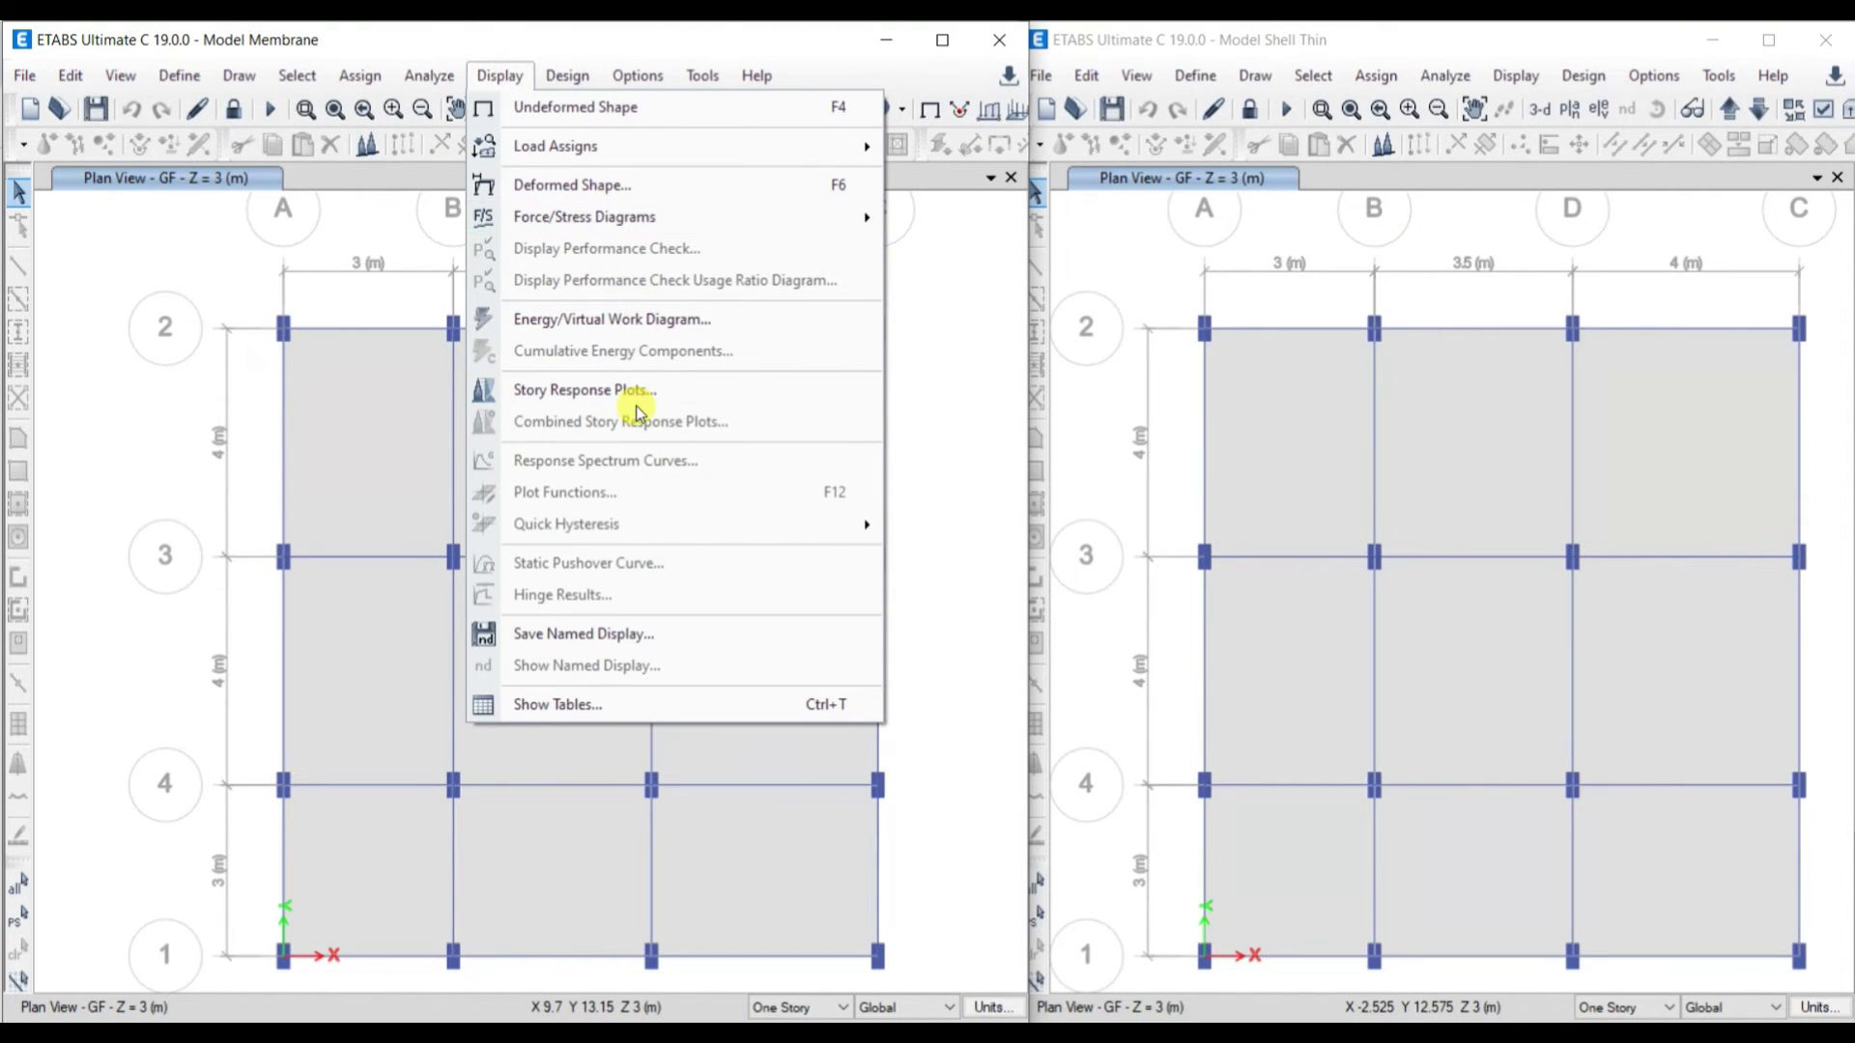
pyautogui.moveTo(567, 221)
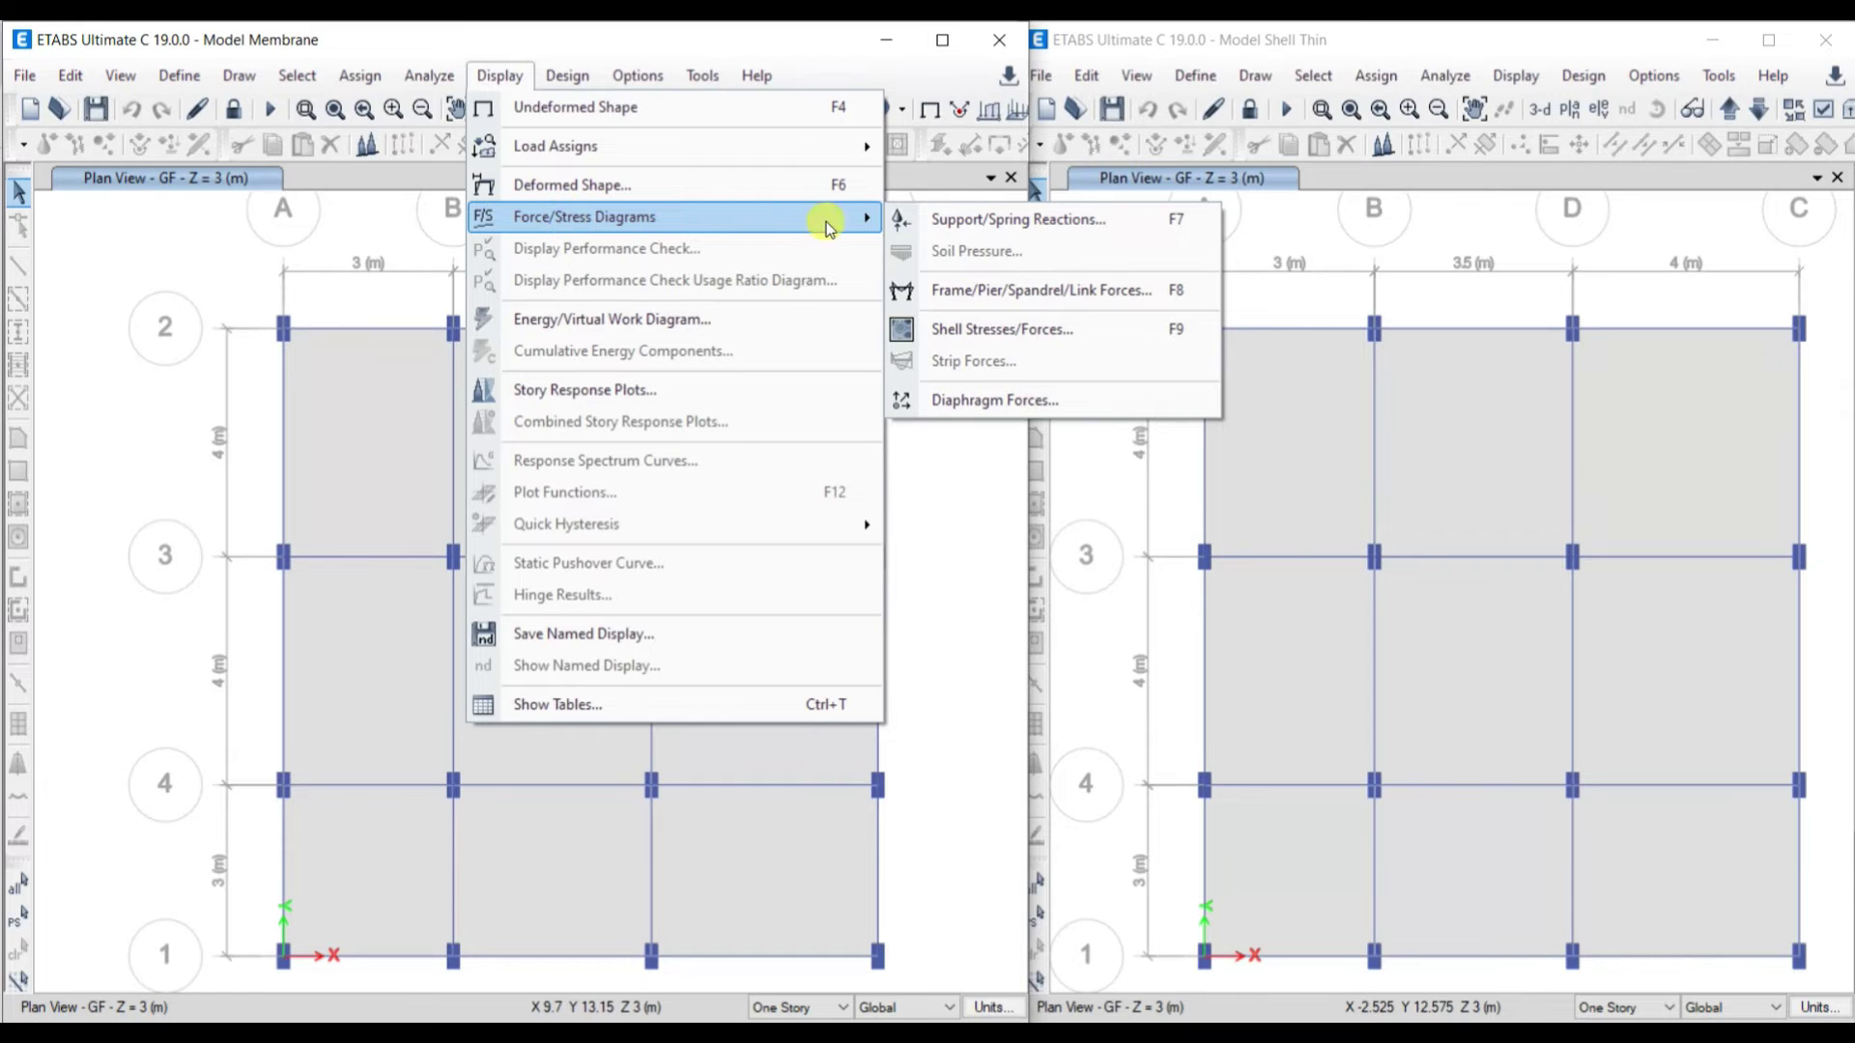
pyautogui.click(1005, 332)
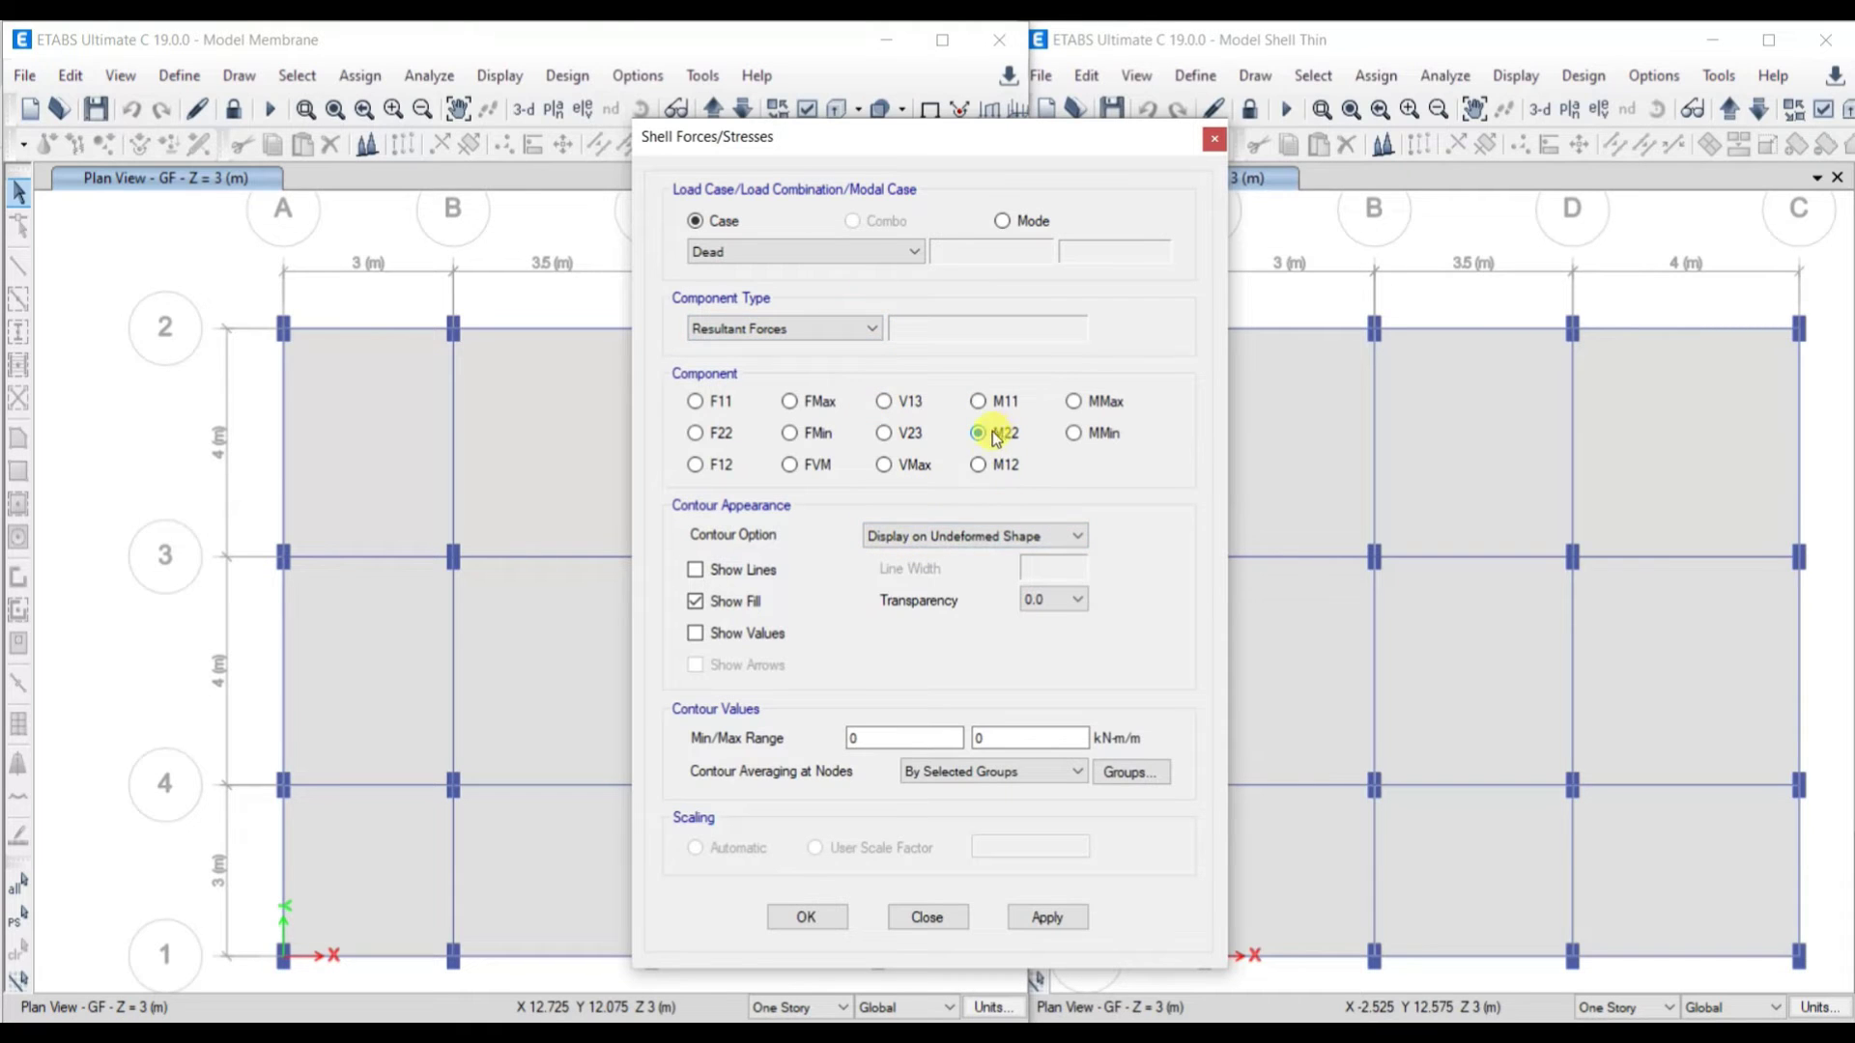
pyautogui.click(1043, 917)
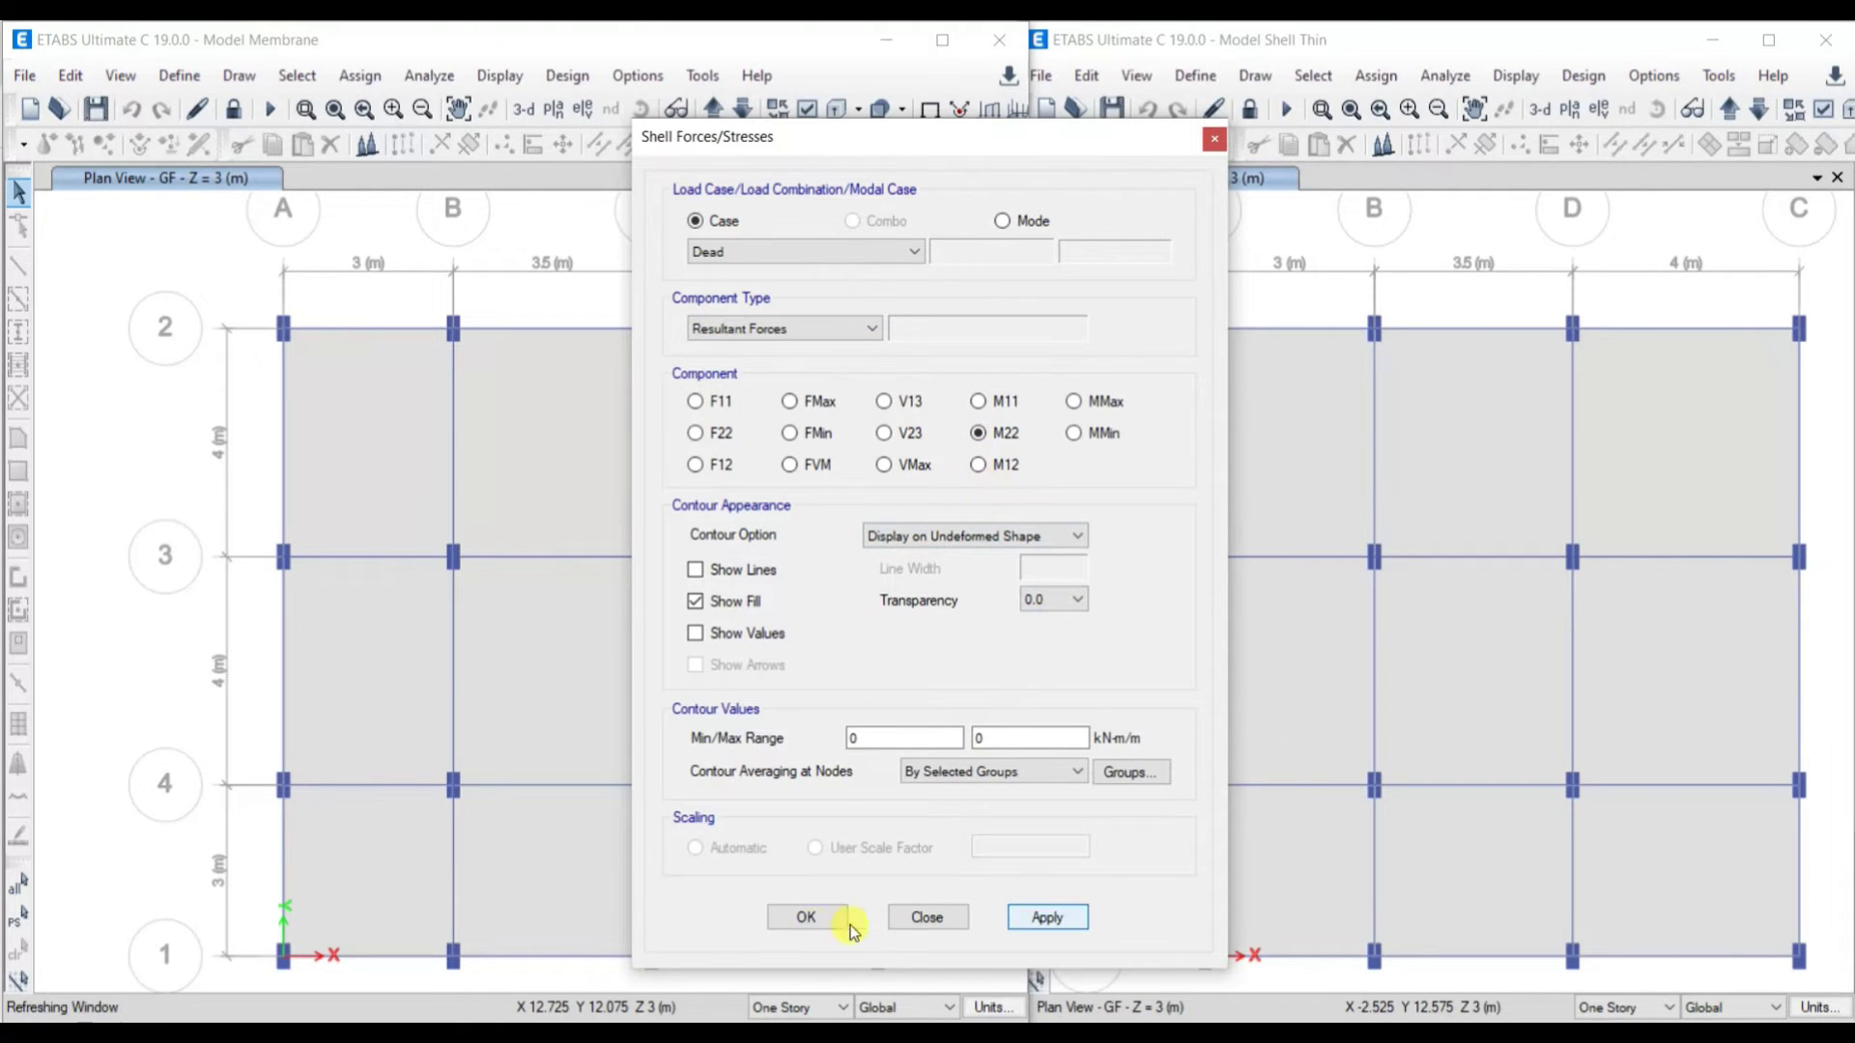
pyautogui.click(807, 918)
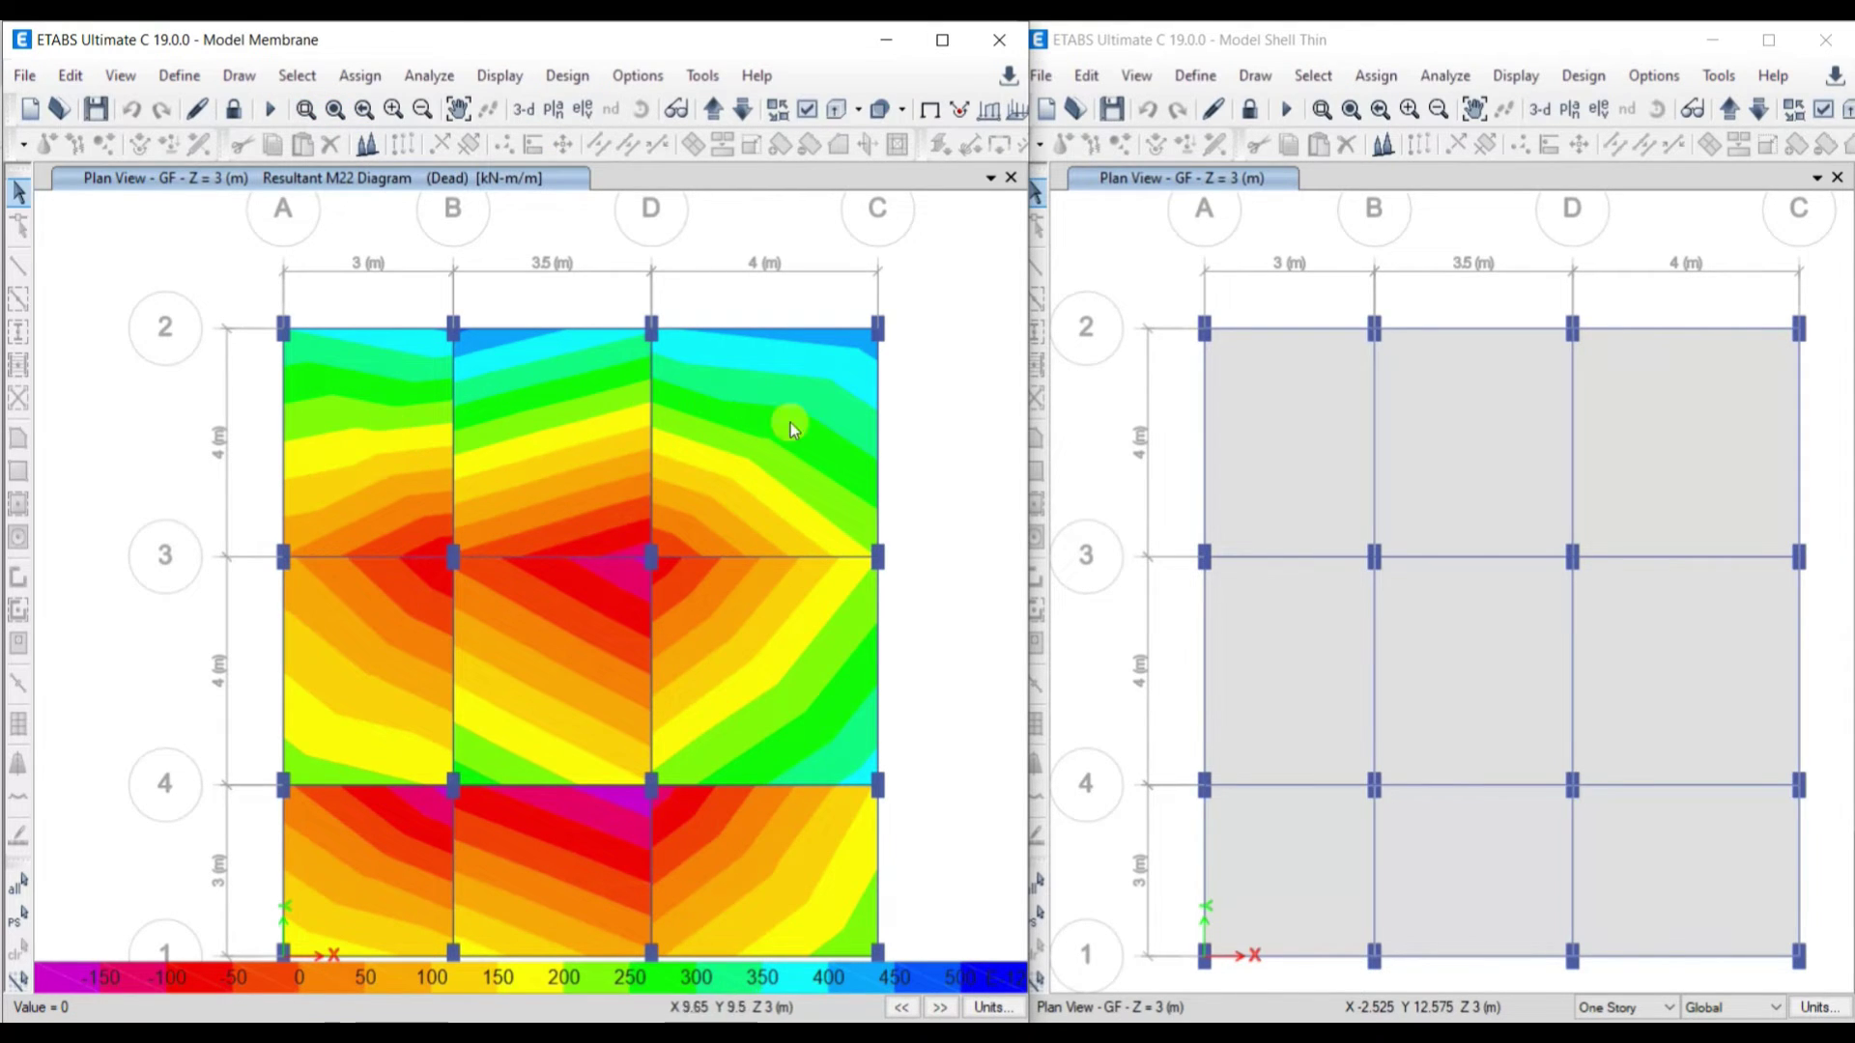
pyautogui.moveTo(572, 683); pyautogui.dragTo(564, 616, button='middle')
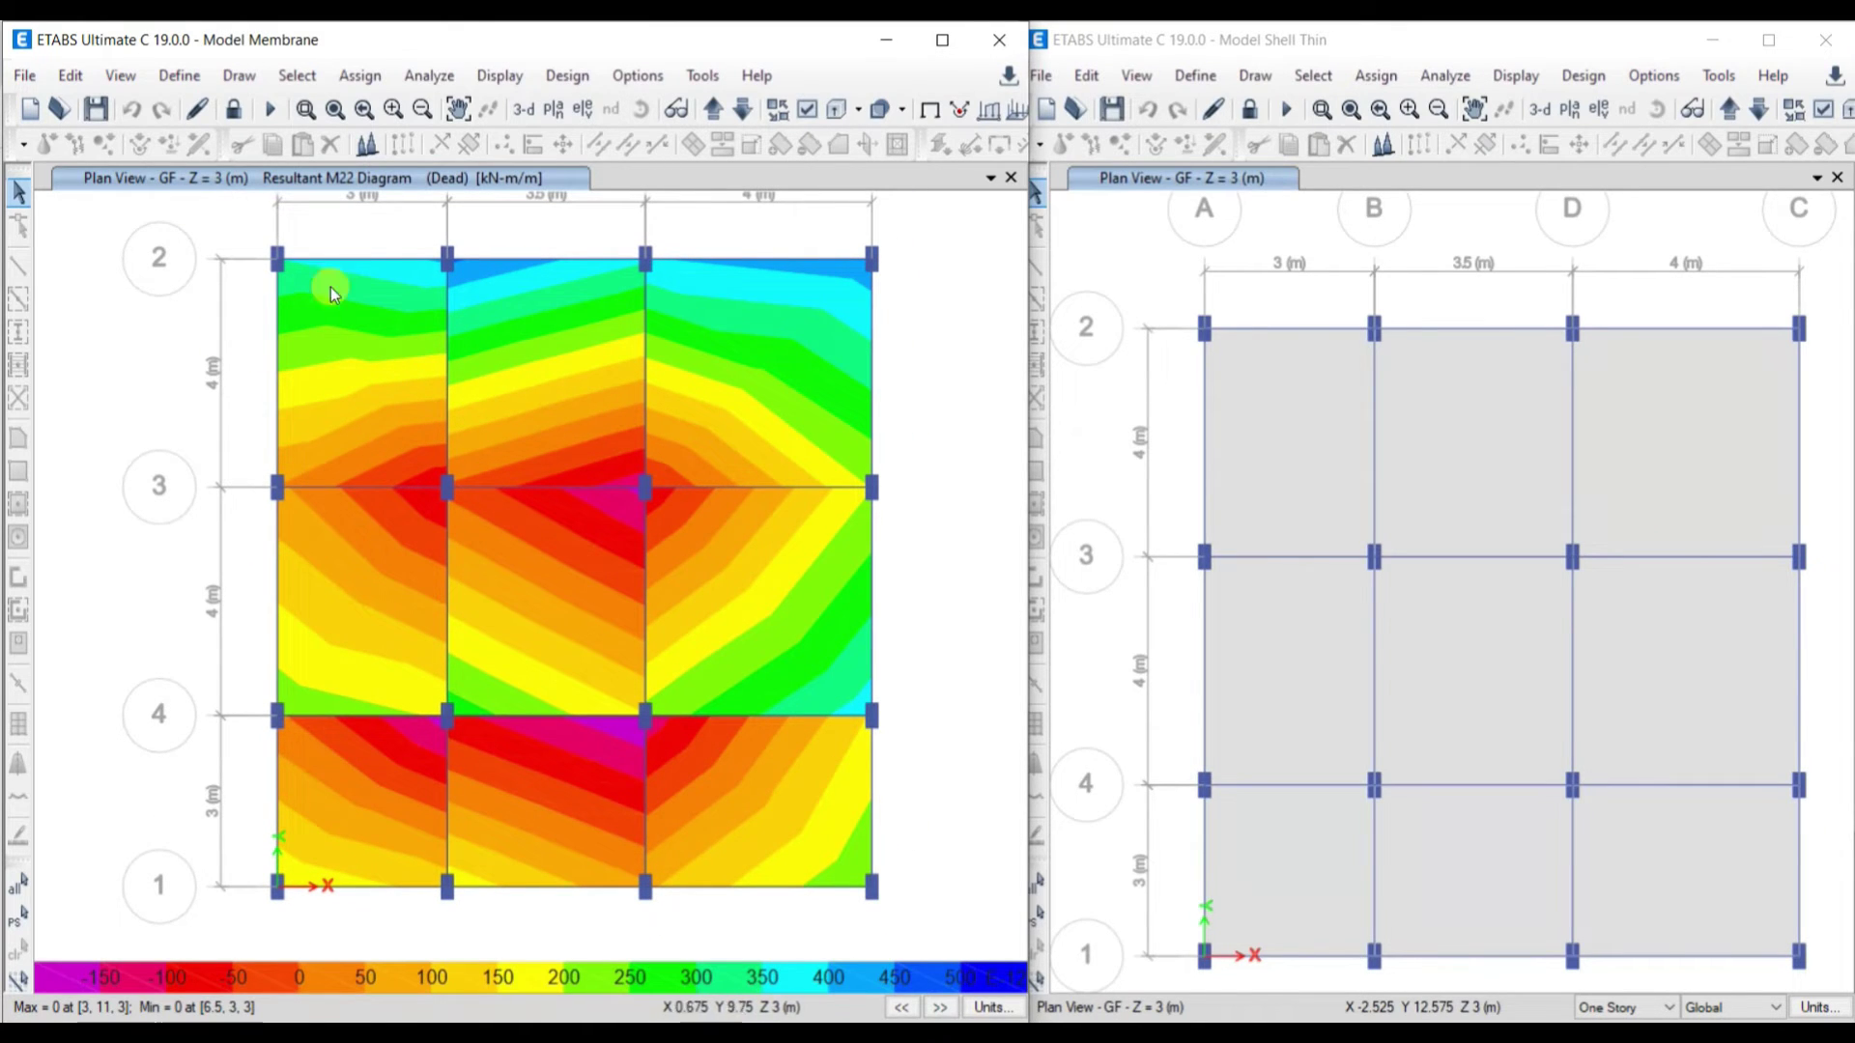
# Step: Switch to the Model Shell Thin window and display its resultant M22 contours for the Dead case on the GF plan
pyautogui.click(1188, 437)
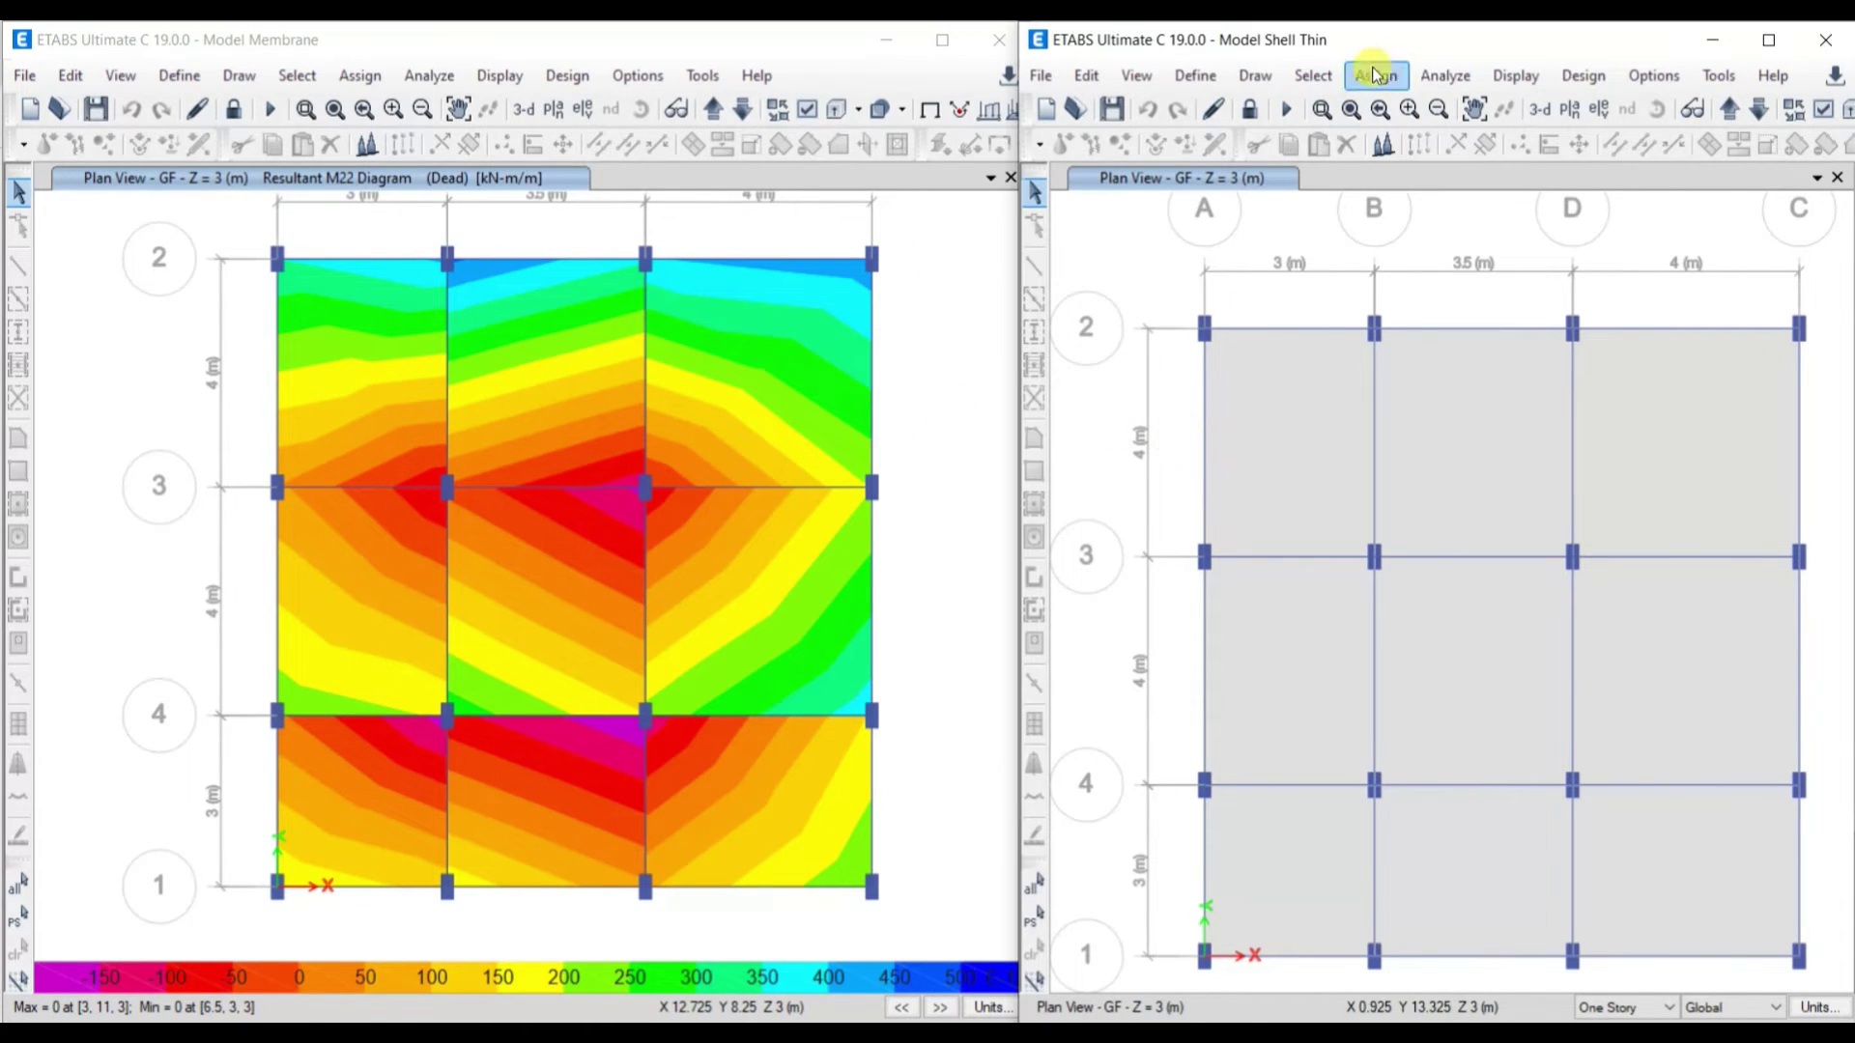
pyautogui.click(1517, 77)
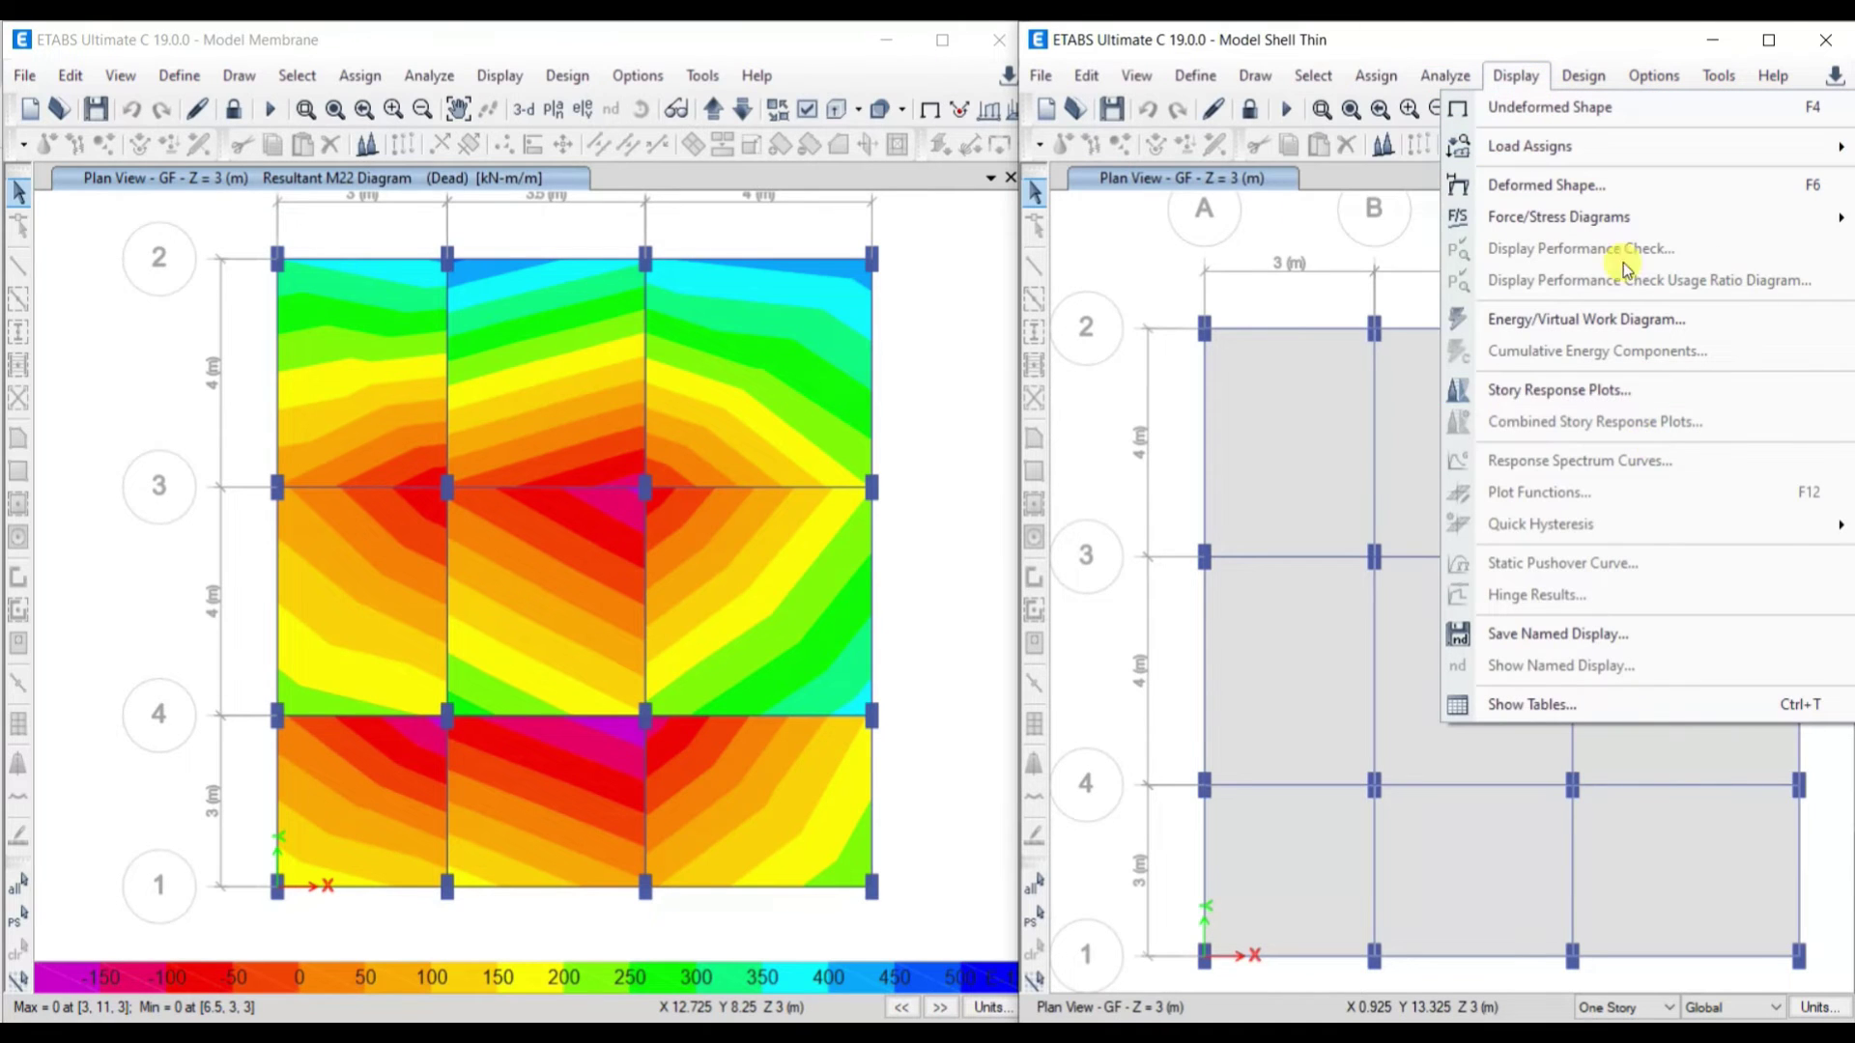
pyautogui.moveTo(1585, 216)
pyautogui.click(1334, 280)
pyautogui.click(1072, 923)
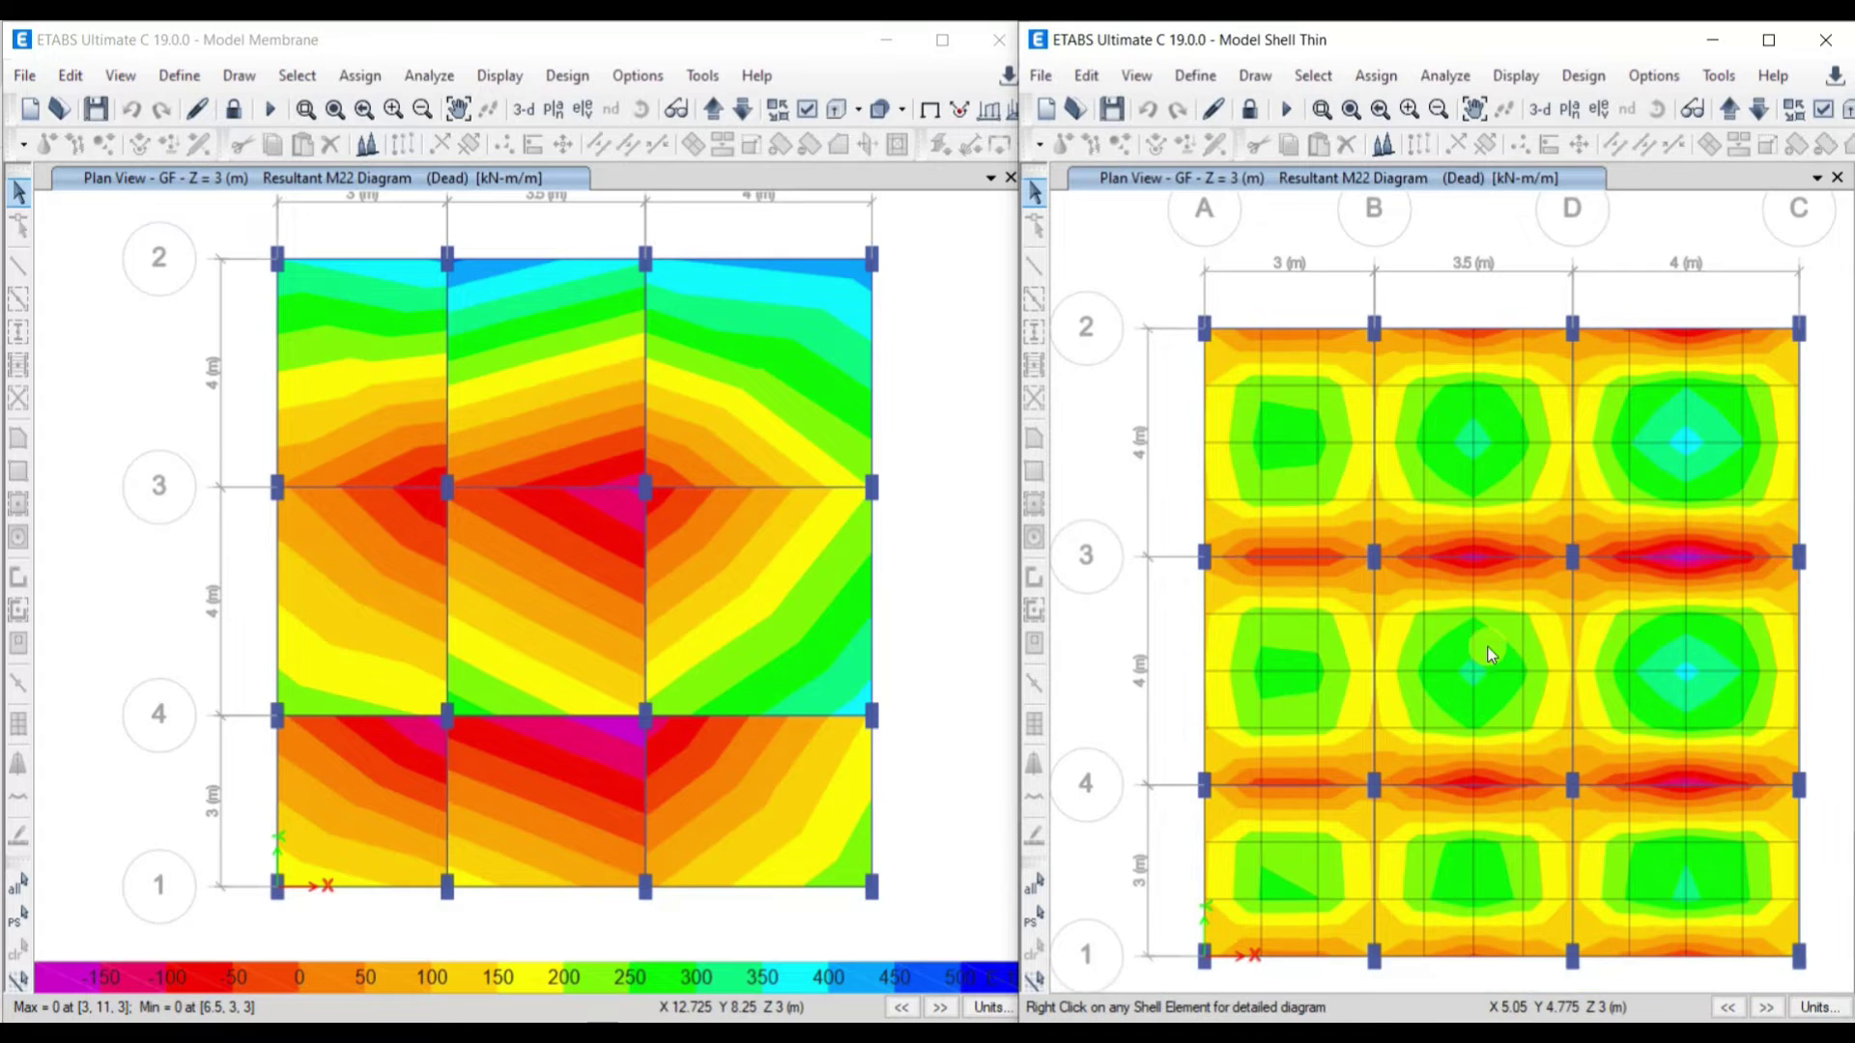
# Step: Switch the Model Membrane slab contours to the resultant M11 component for the Dead case
pyautogui.click(745, 413)
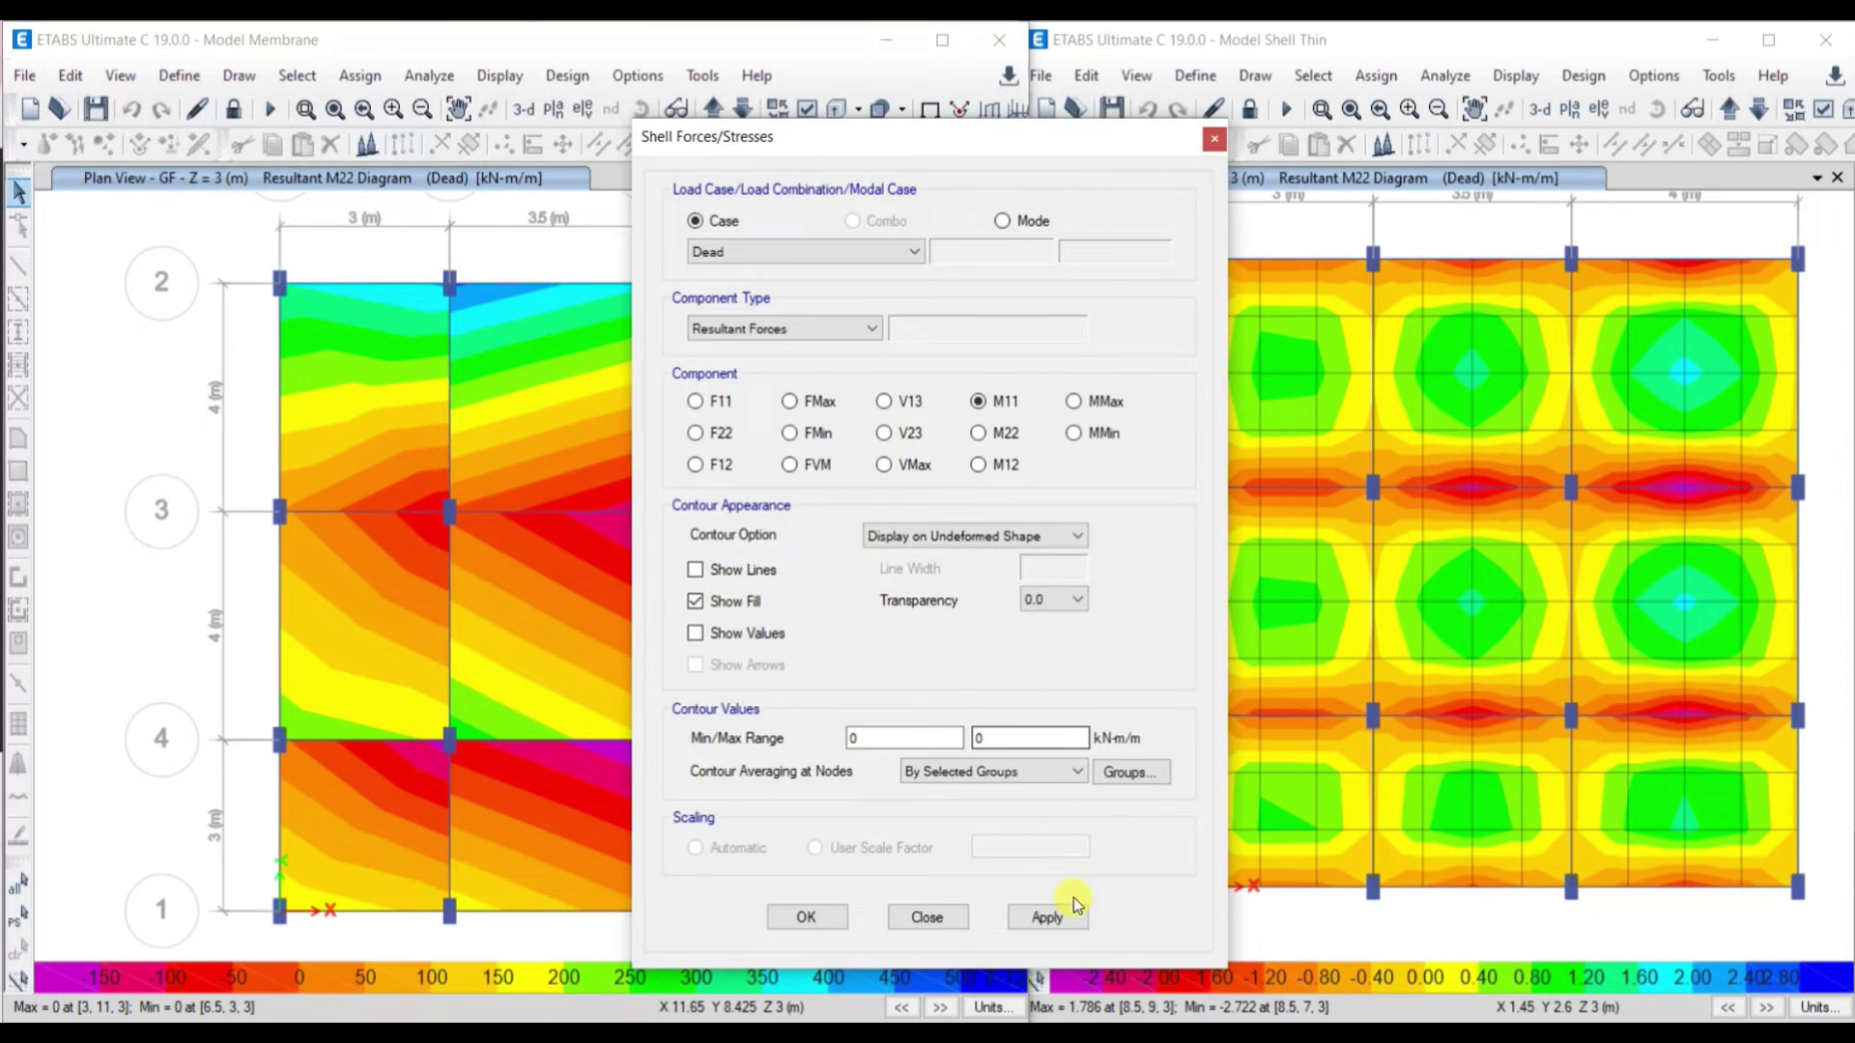
pyautogui.click(1076, 905)
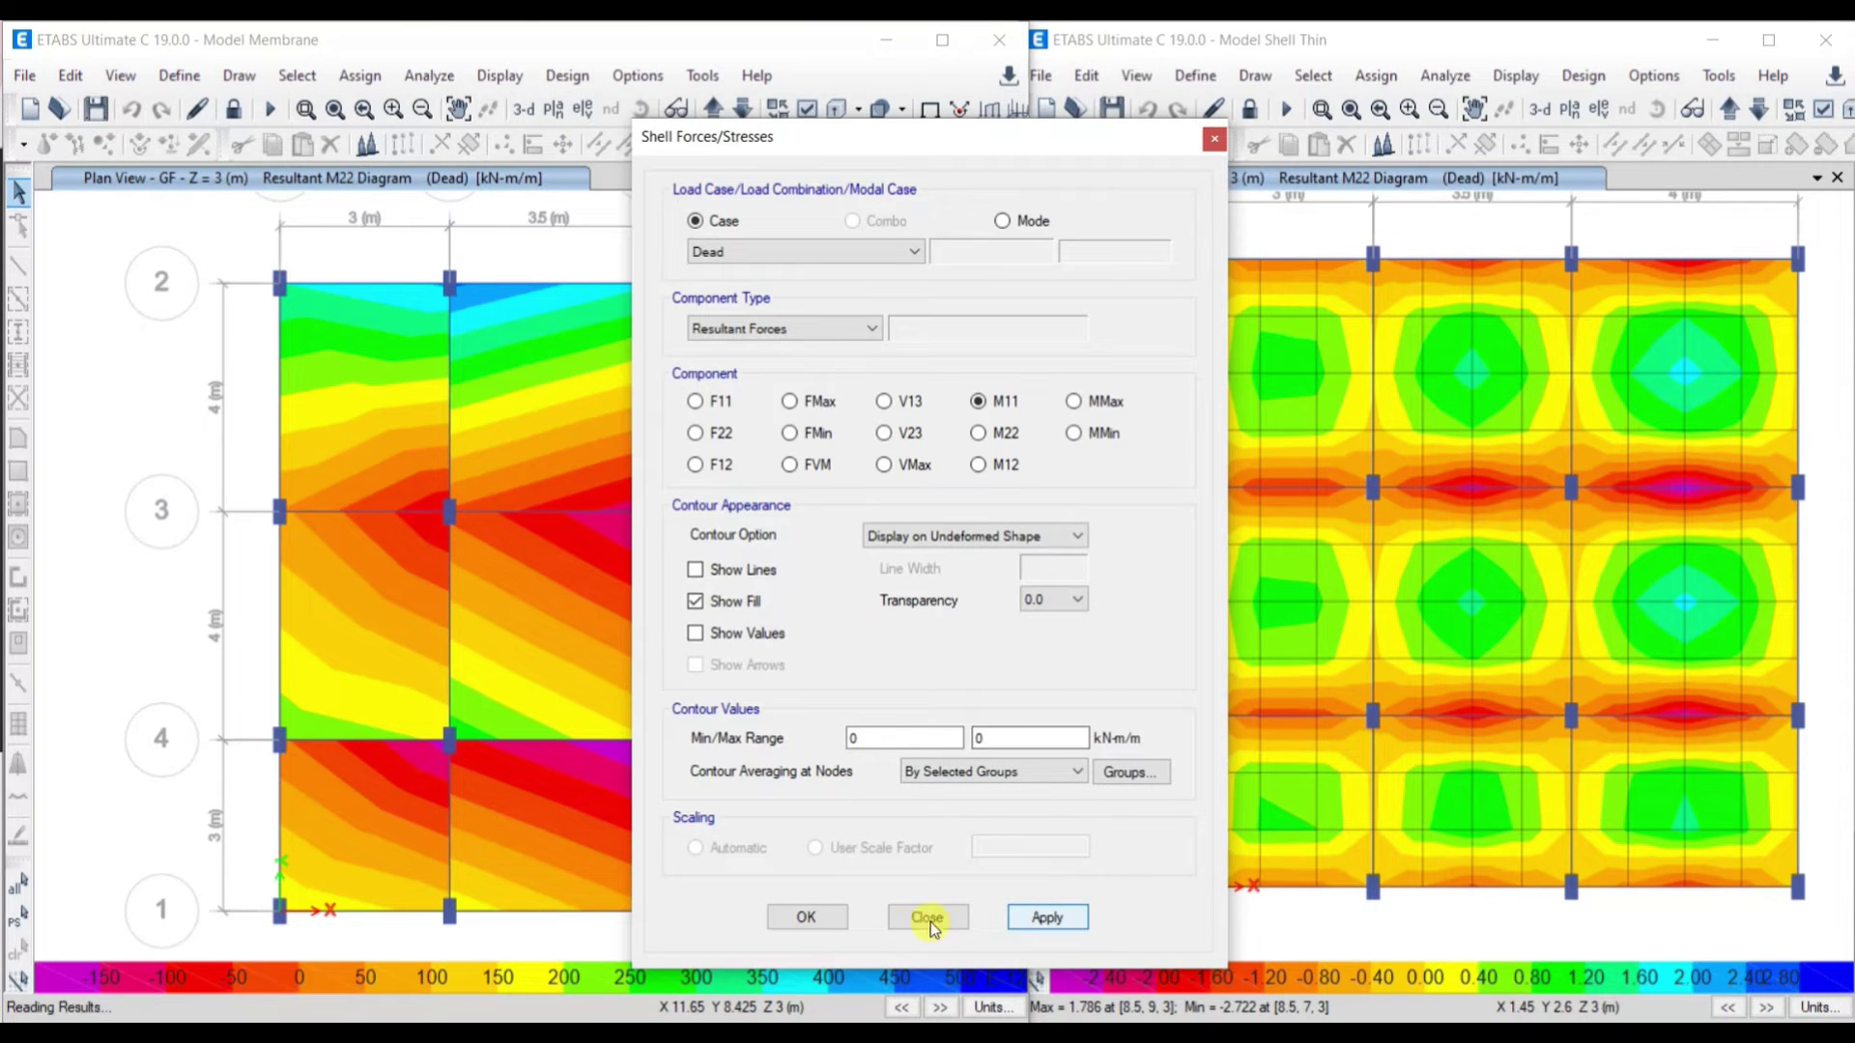
pyautogui.click(821, 924)
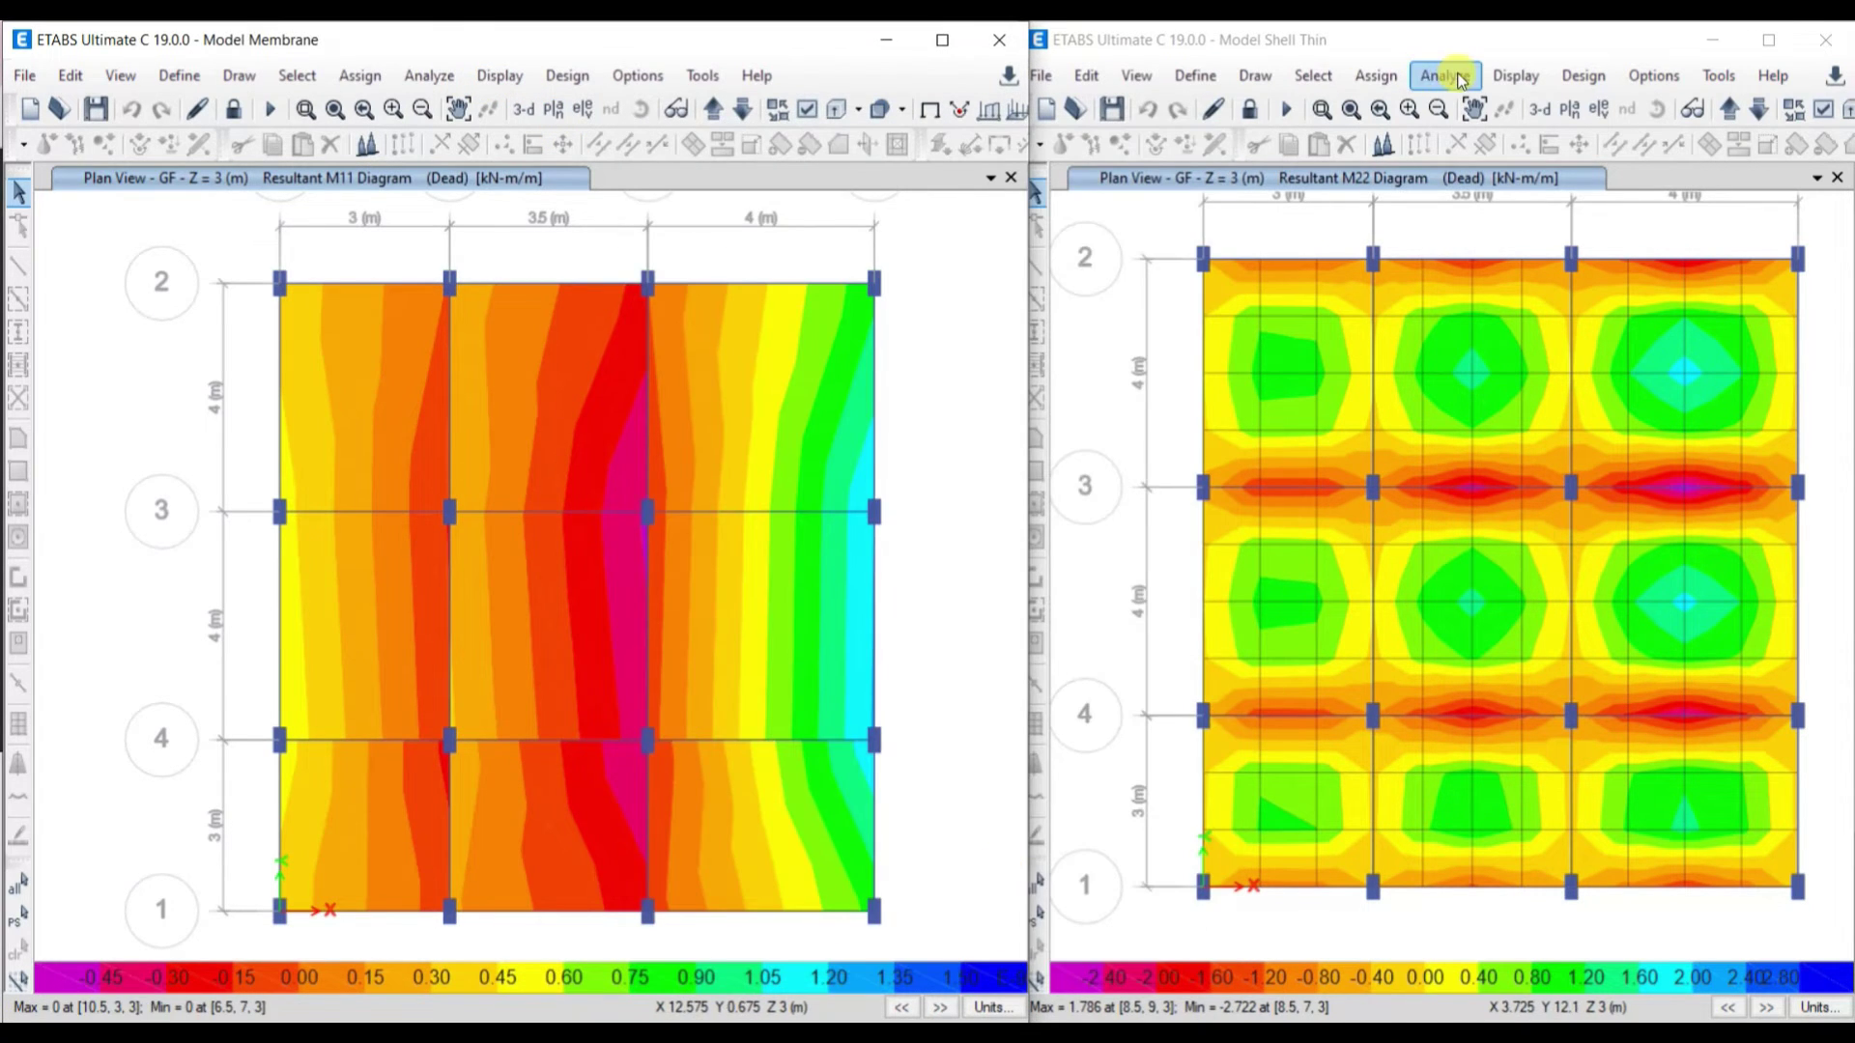
# Step: Display the Dead-case resultant M11 contours in Model Shell Thin and compare them with the membrane slabs' contour values
pyautogui.click(1512, 75)
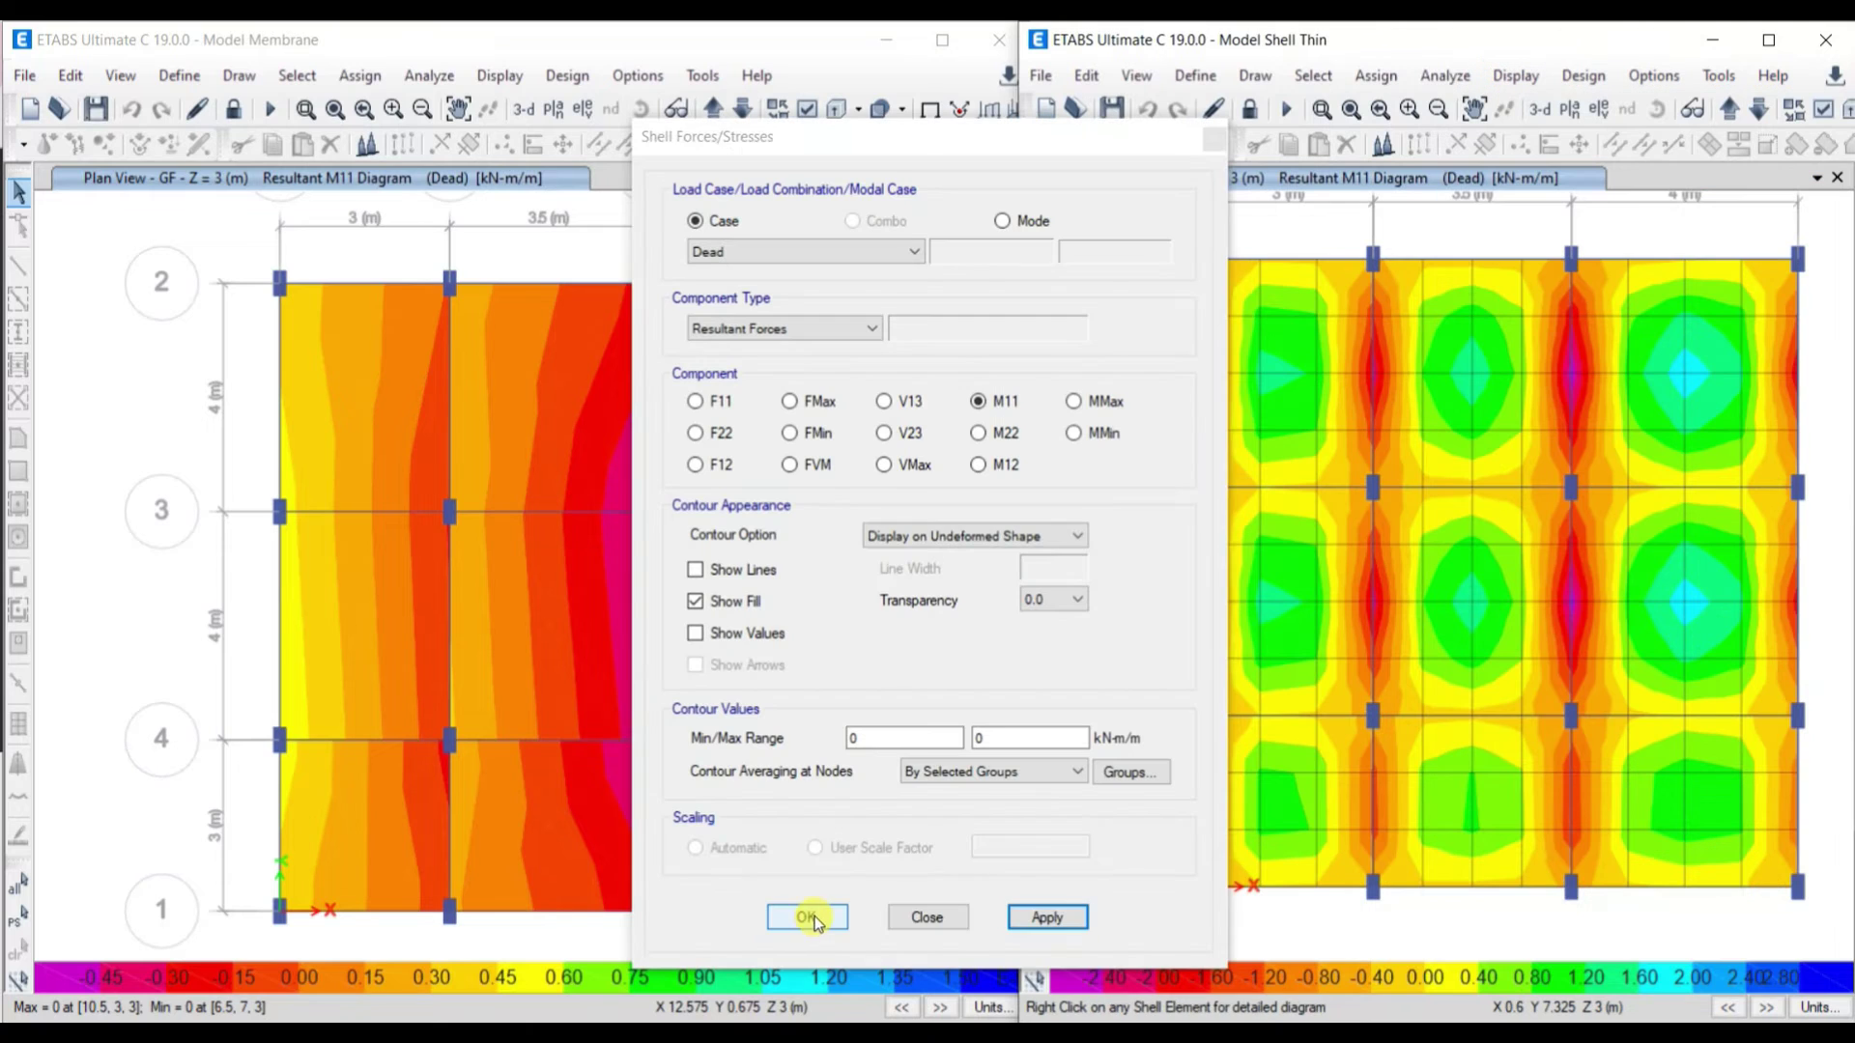
pyautogui.click(806, 916)
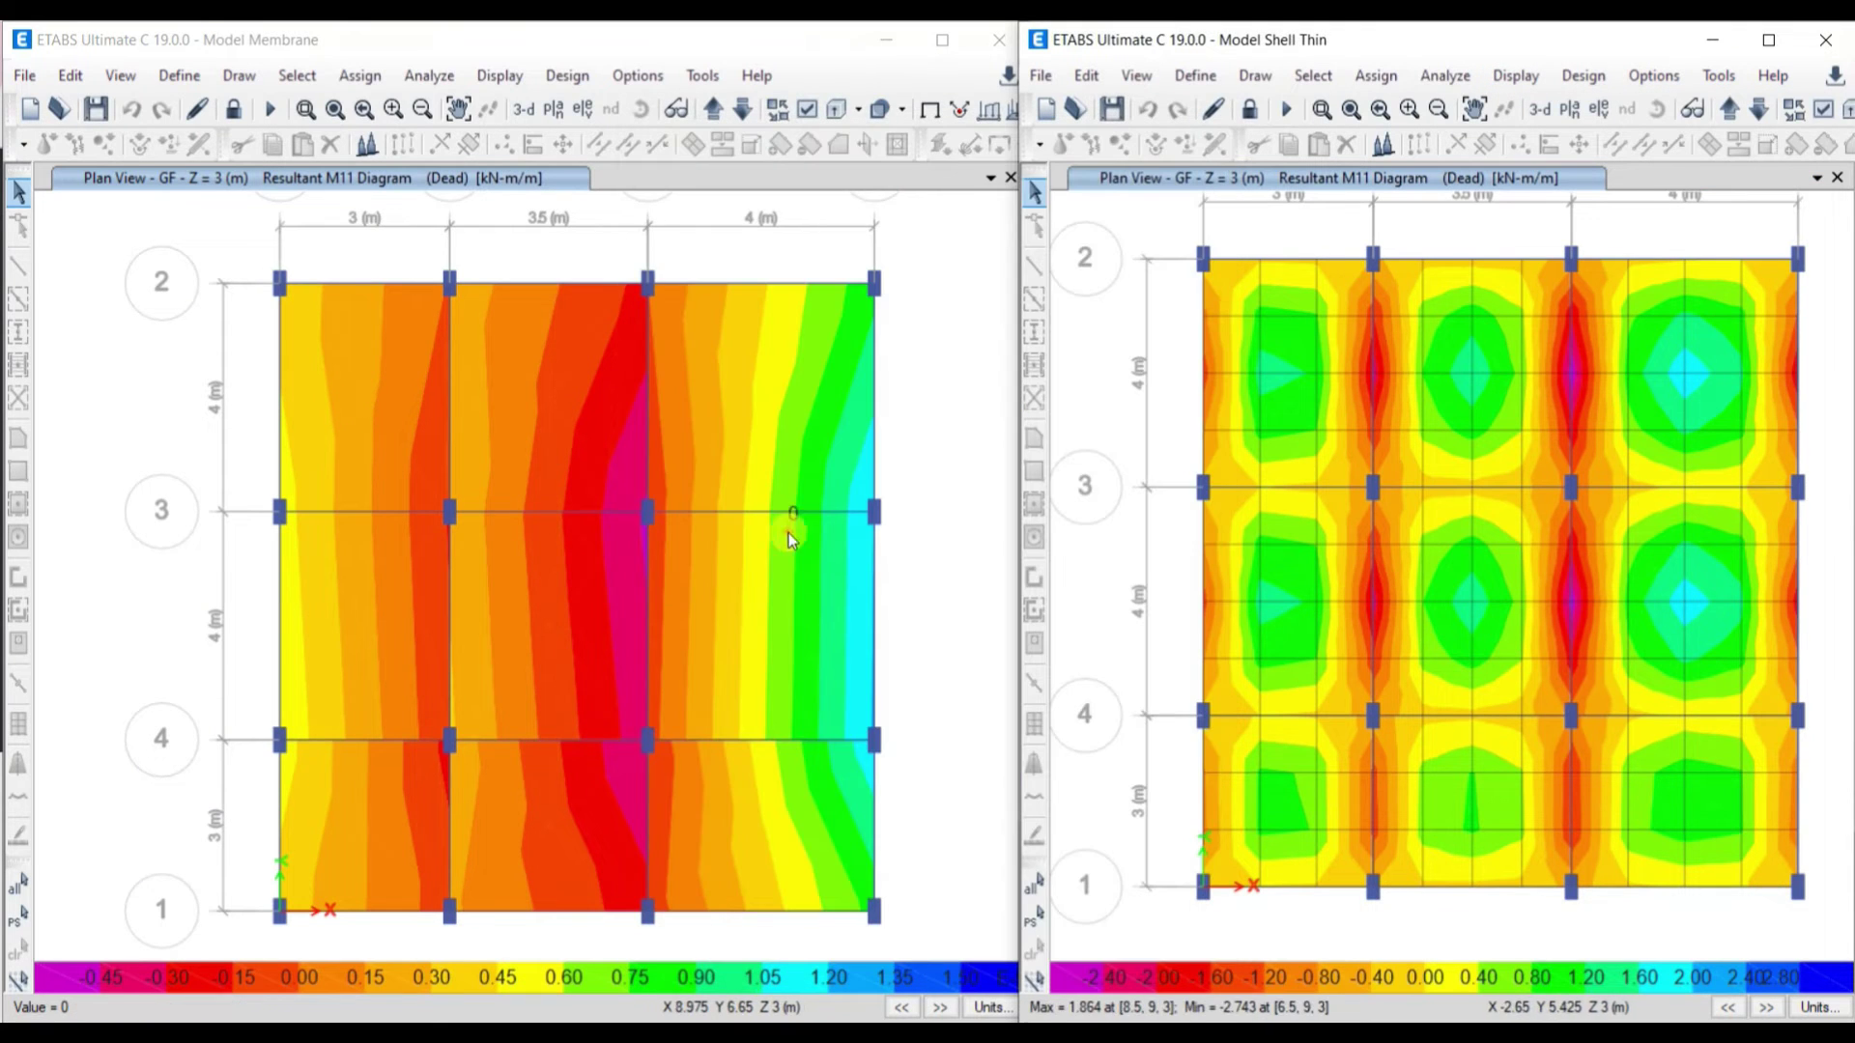
pyautogui.click(551, 513)
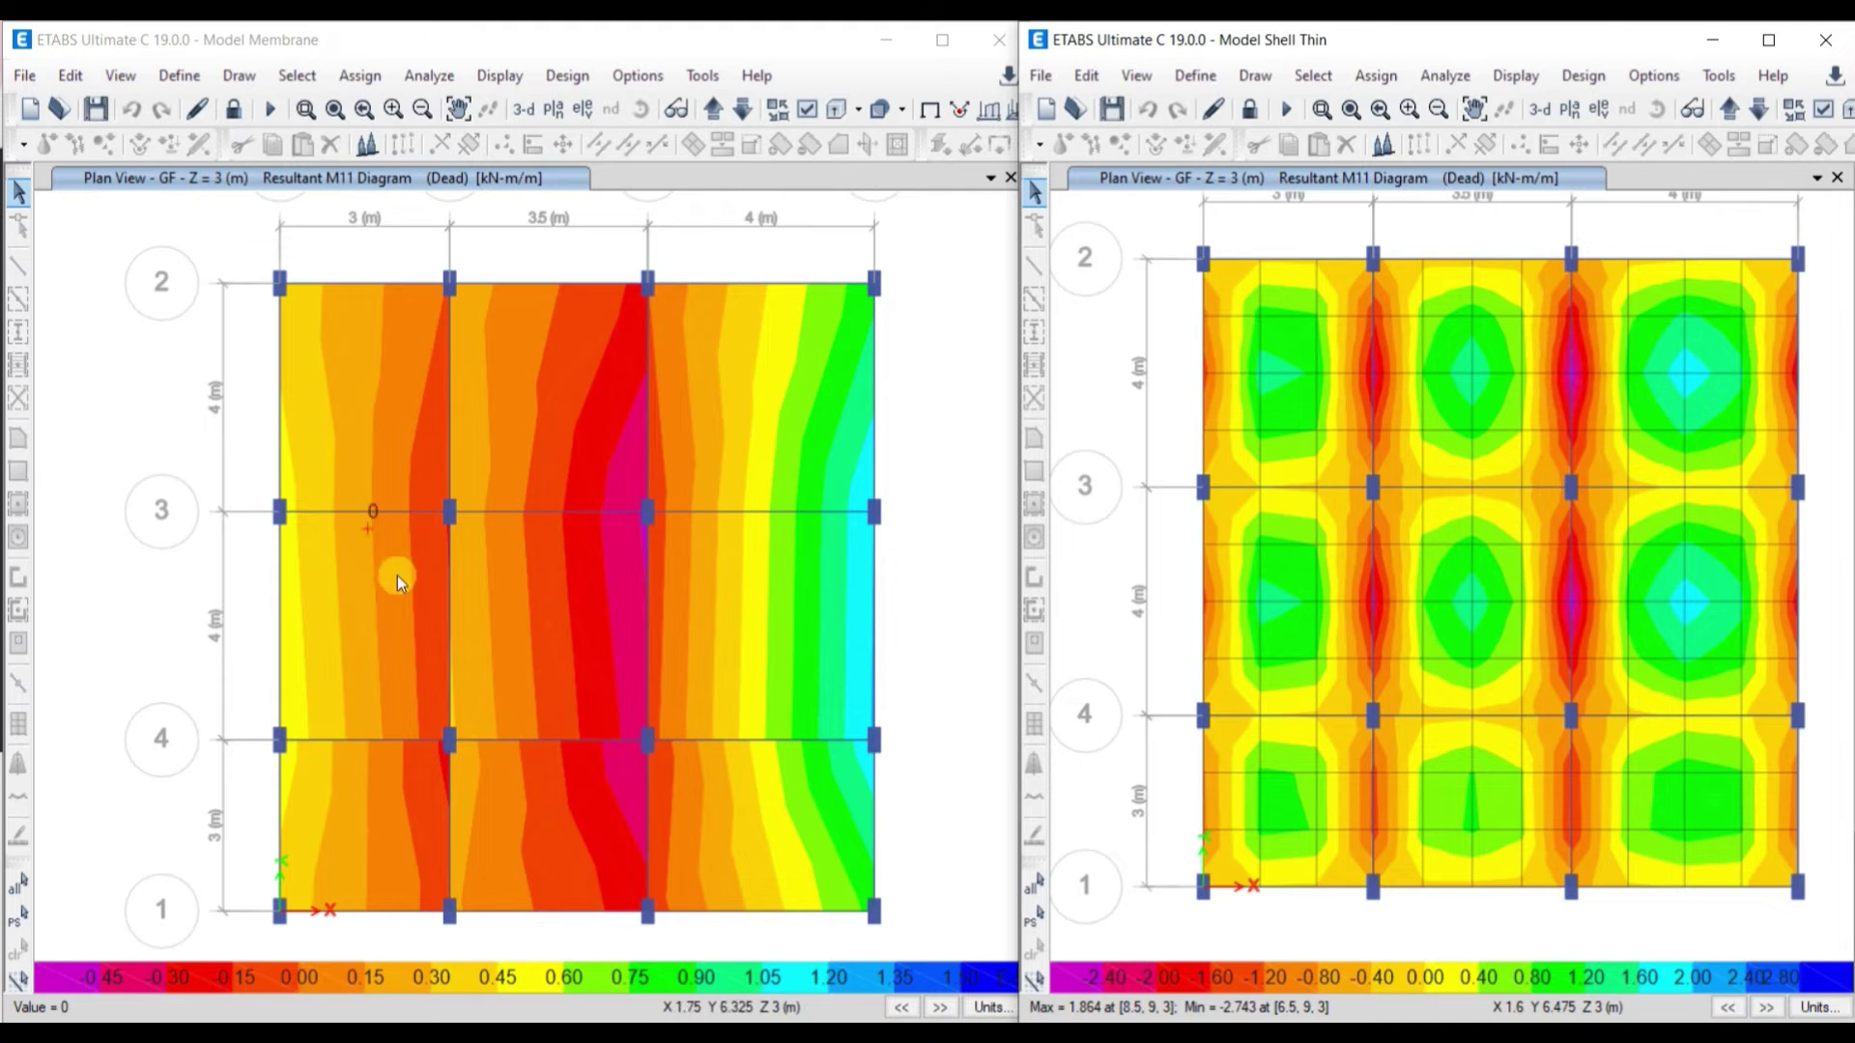
pyautogui.click(425, 483)
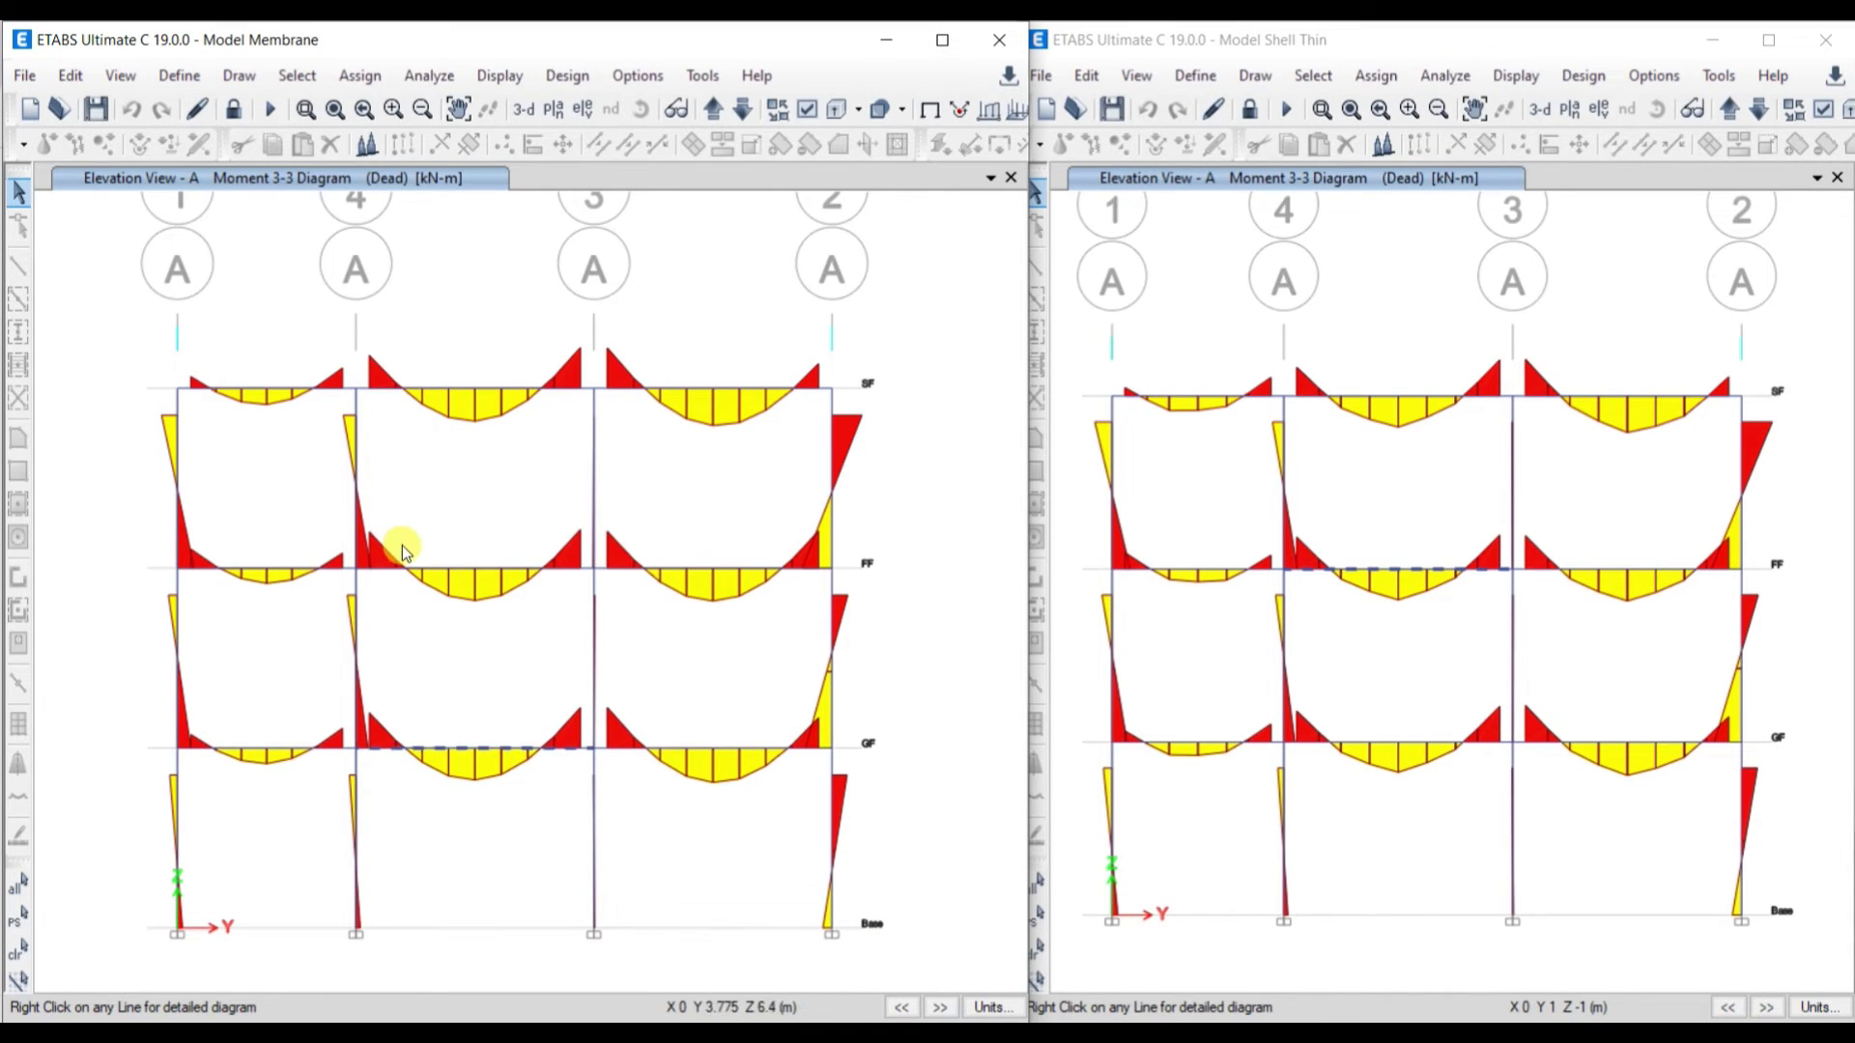
# Step: Open the detailed Dead-case diagrams of the FF beam between grids 4 and 3 on elevation A in both models, side by side
pyautogui.rightClick(483, 575)
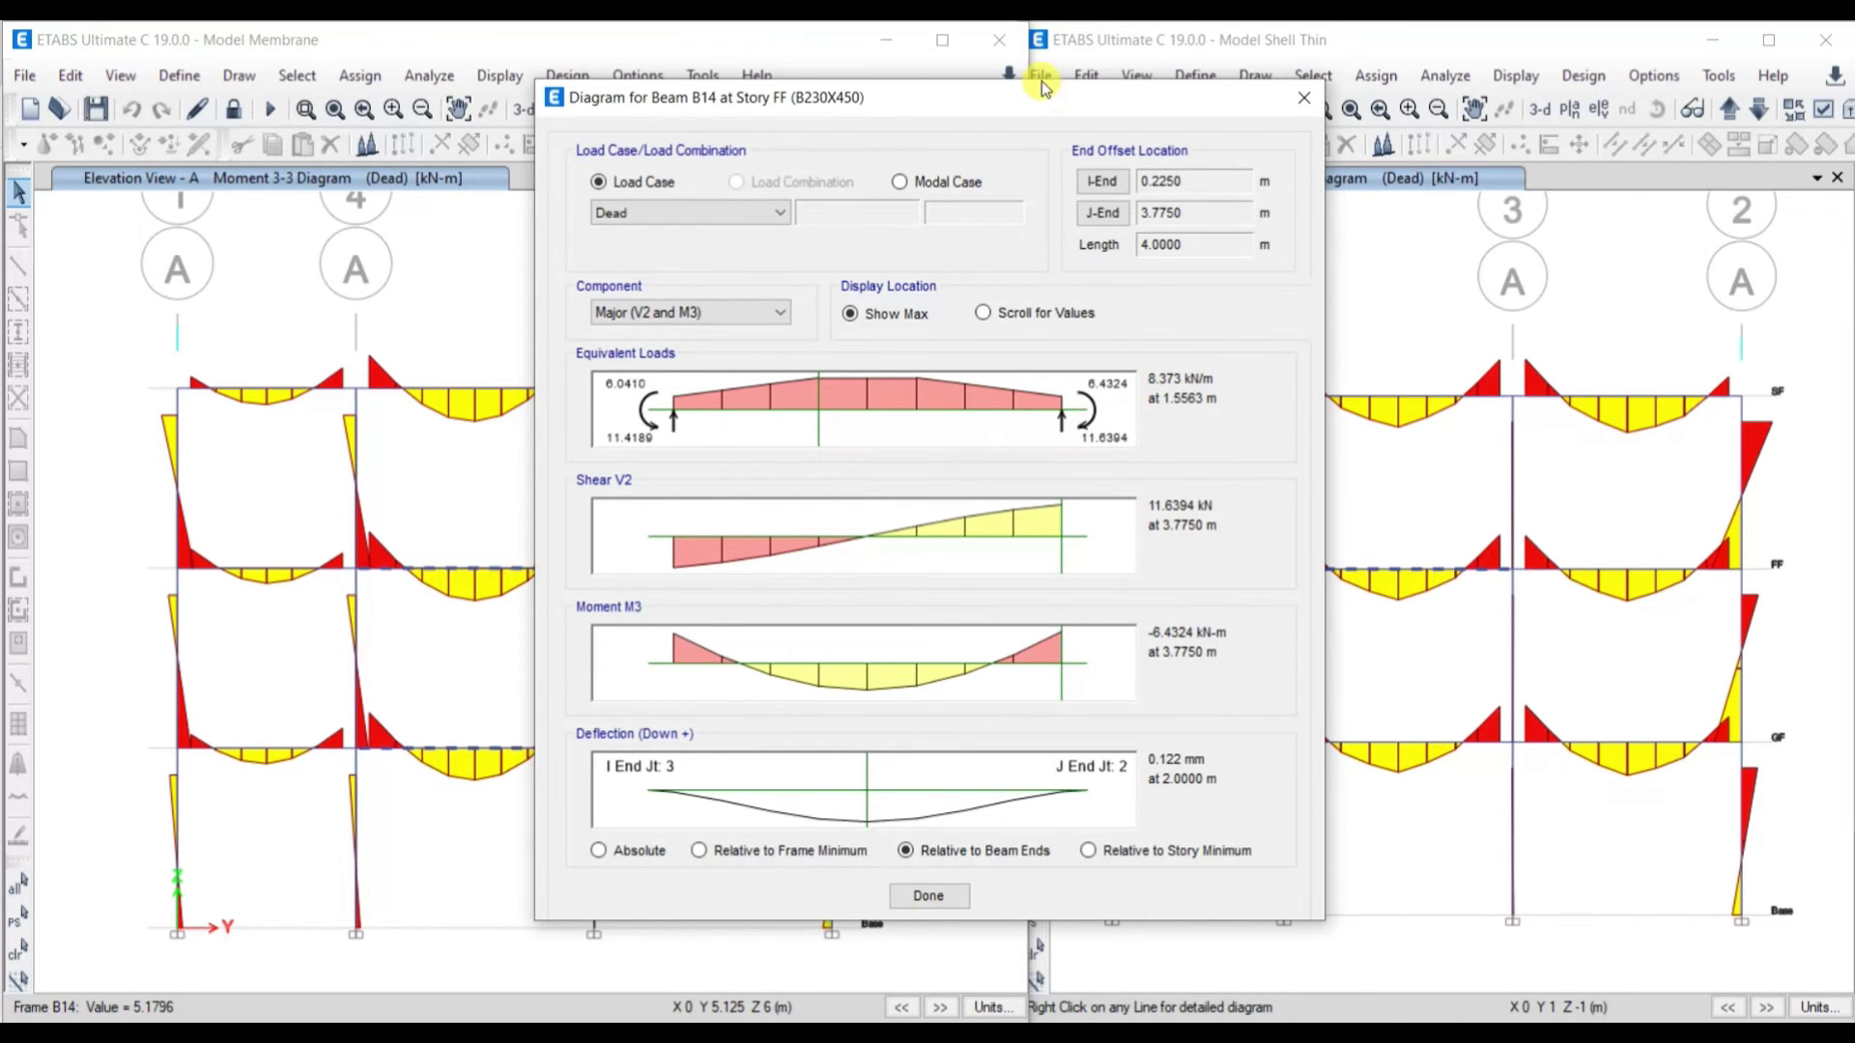
pyautogui.moveTo(1026, 97); pyautogui.dragTo(772, 112)
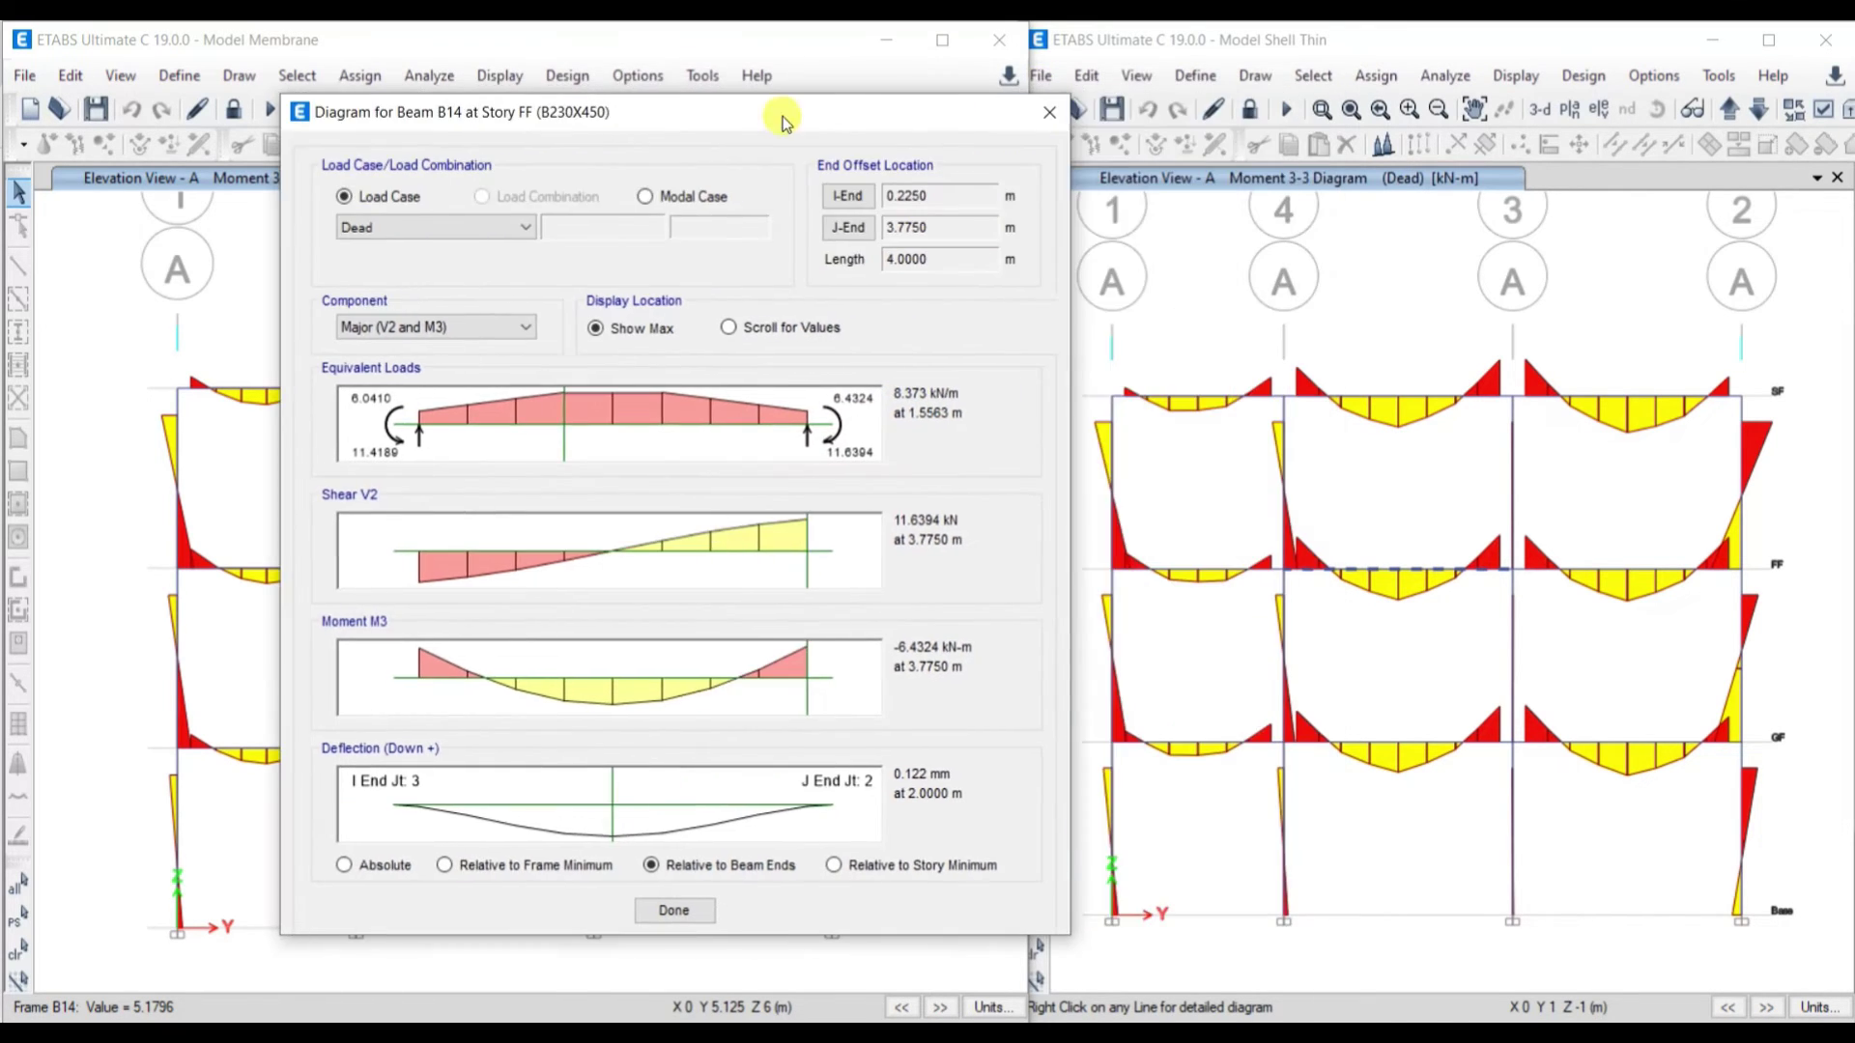
pyautogui.rightClick(1400, 570)
pyautogui.moveTo(1075, 97); pyautogui.dragTo(1601, 100)
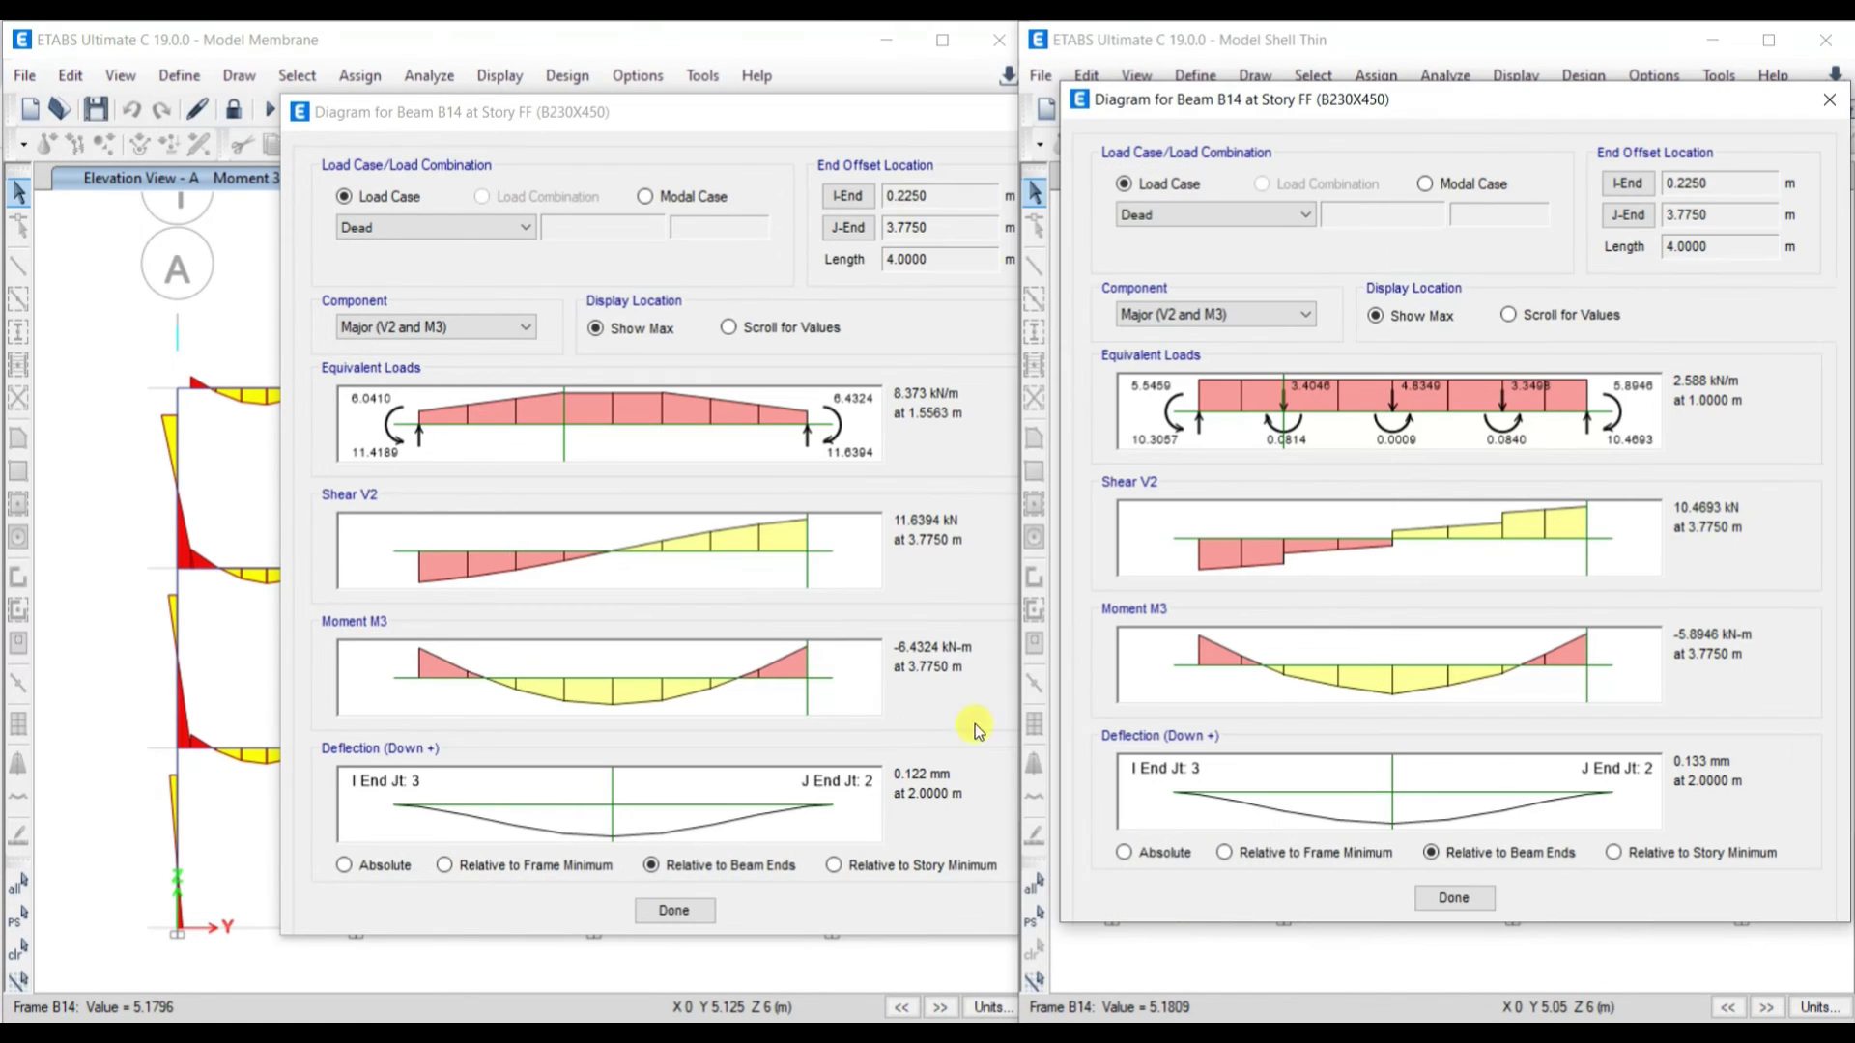